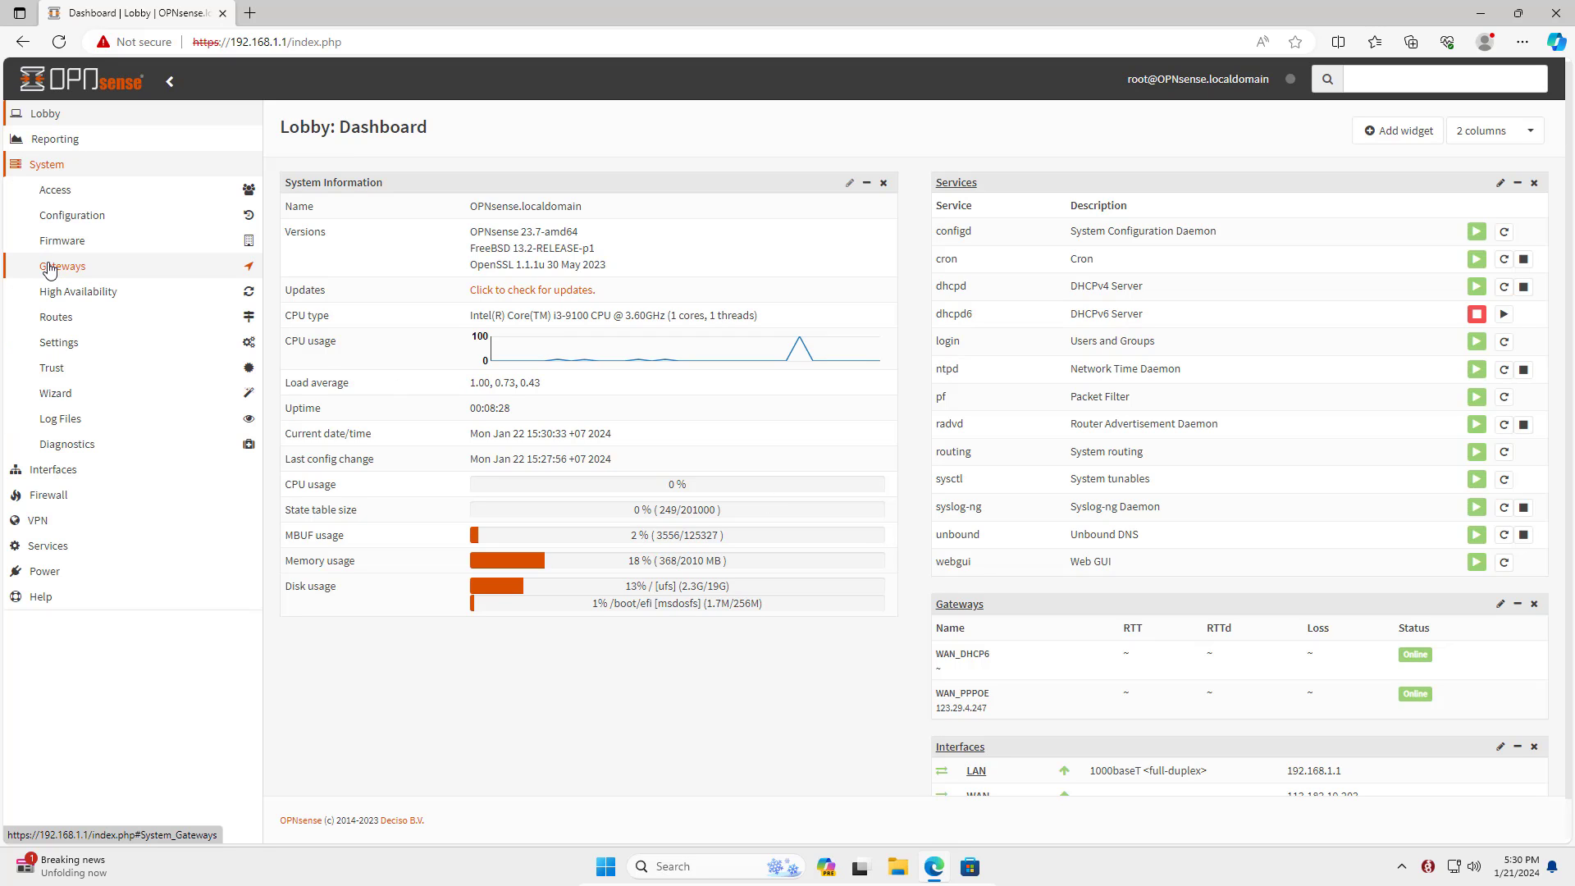
Filter the firmware plugins list by 'wire' and request installing os-wireguard
{"action": "left_click", "coordinate": [67, 247]}
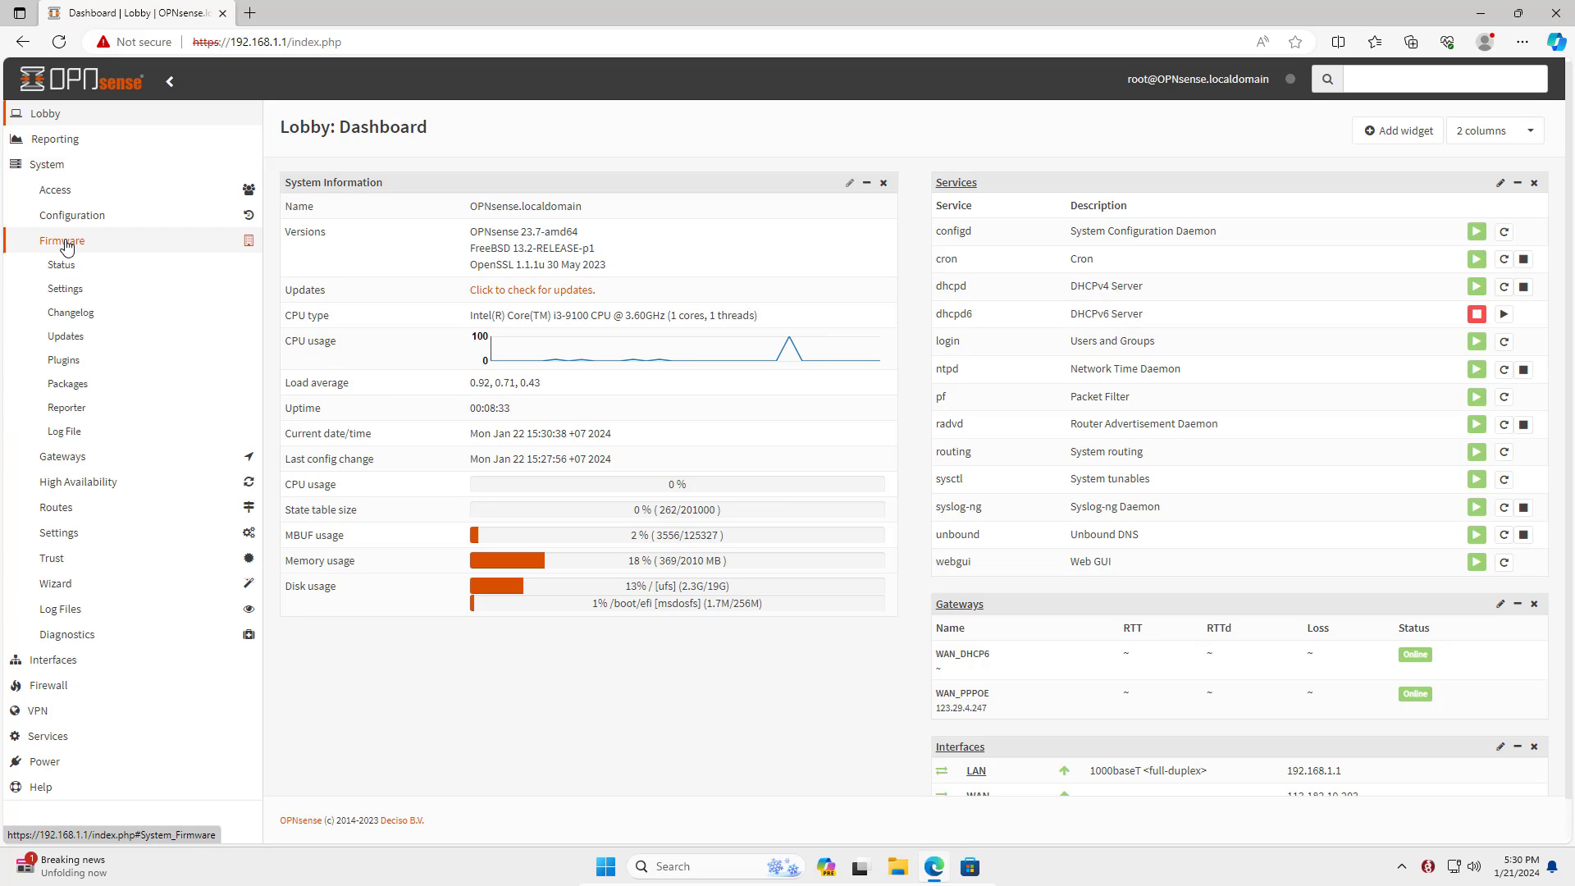
{"action": "left_click", "coordinate": [64, 367]}
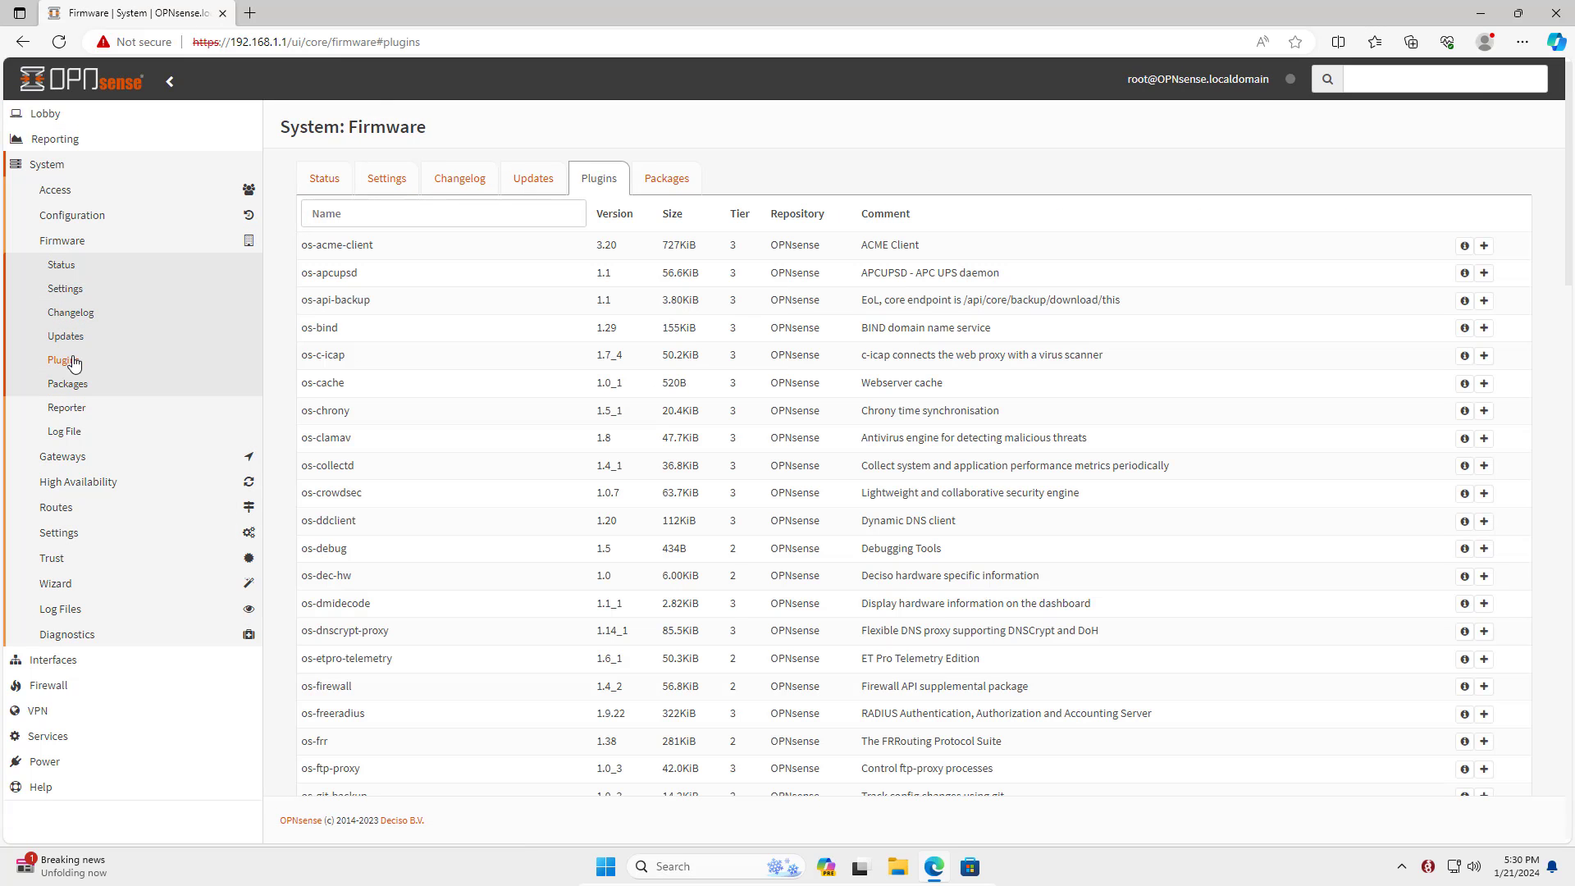
{"action": "left_click", "coordinate": [420, 210]}
{"action": "type", "text": "wir"}
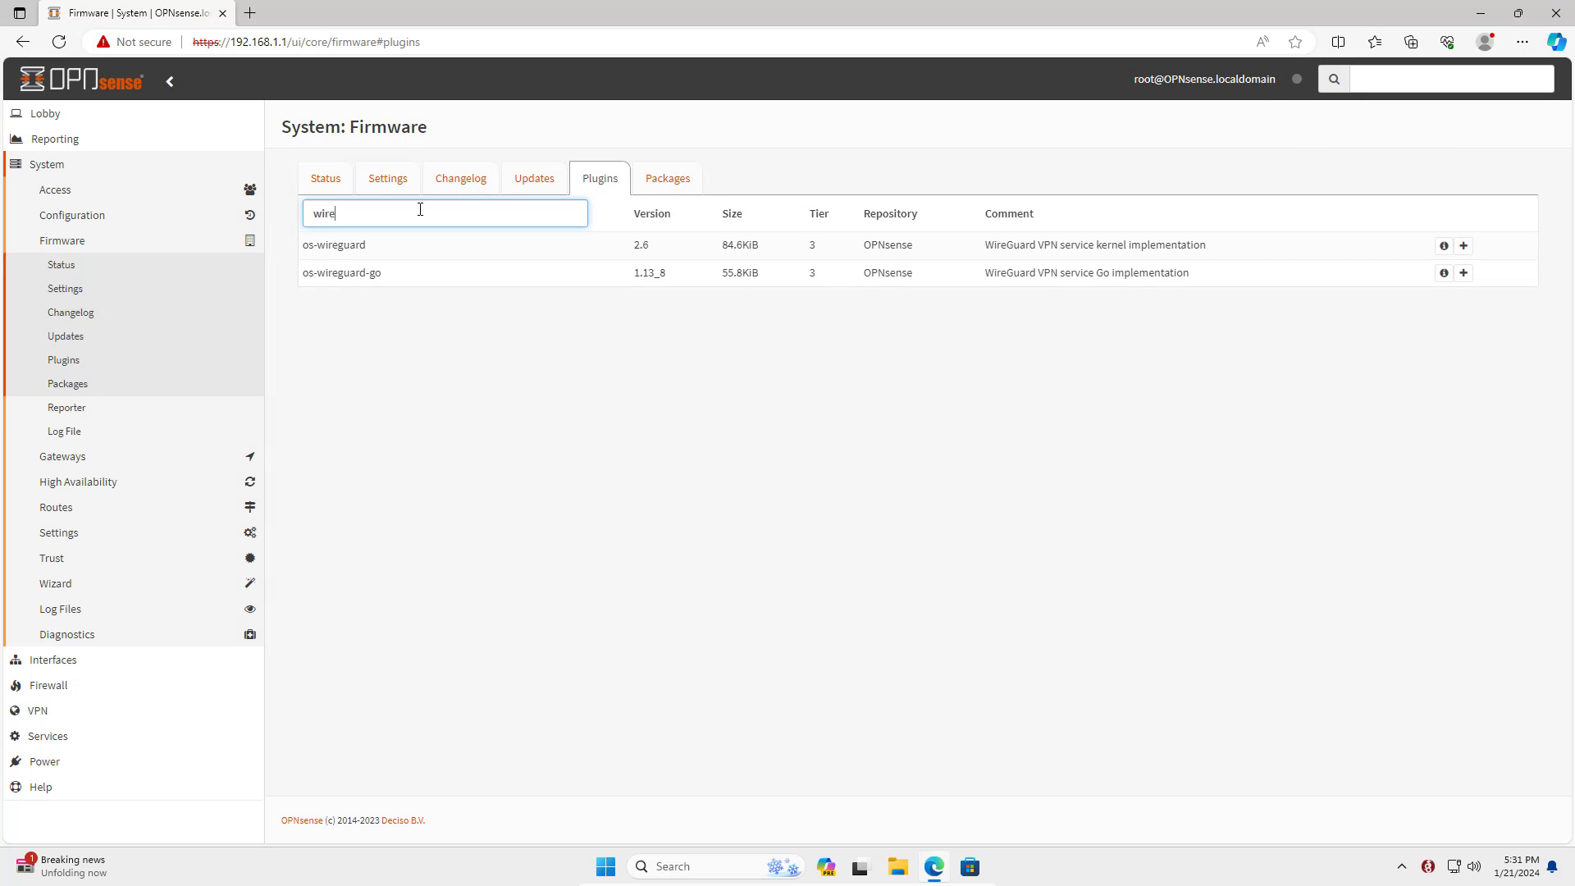
{"action": "type", "text": "e"}
{"action": "left_click_drag", "start_coordinate": [380, 245], "coordinate": [302, 245]}
{"action": "left_click", "coordinate": [528, 352]}
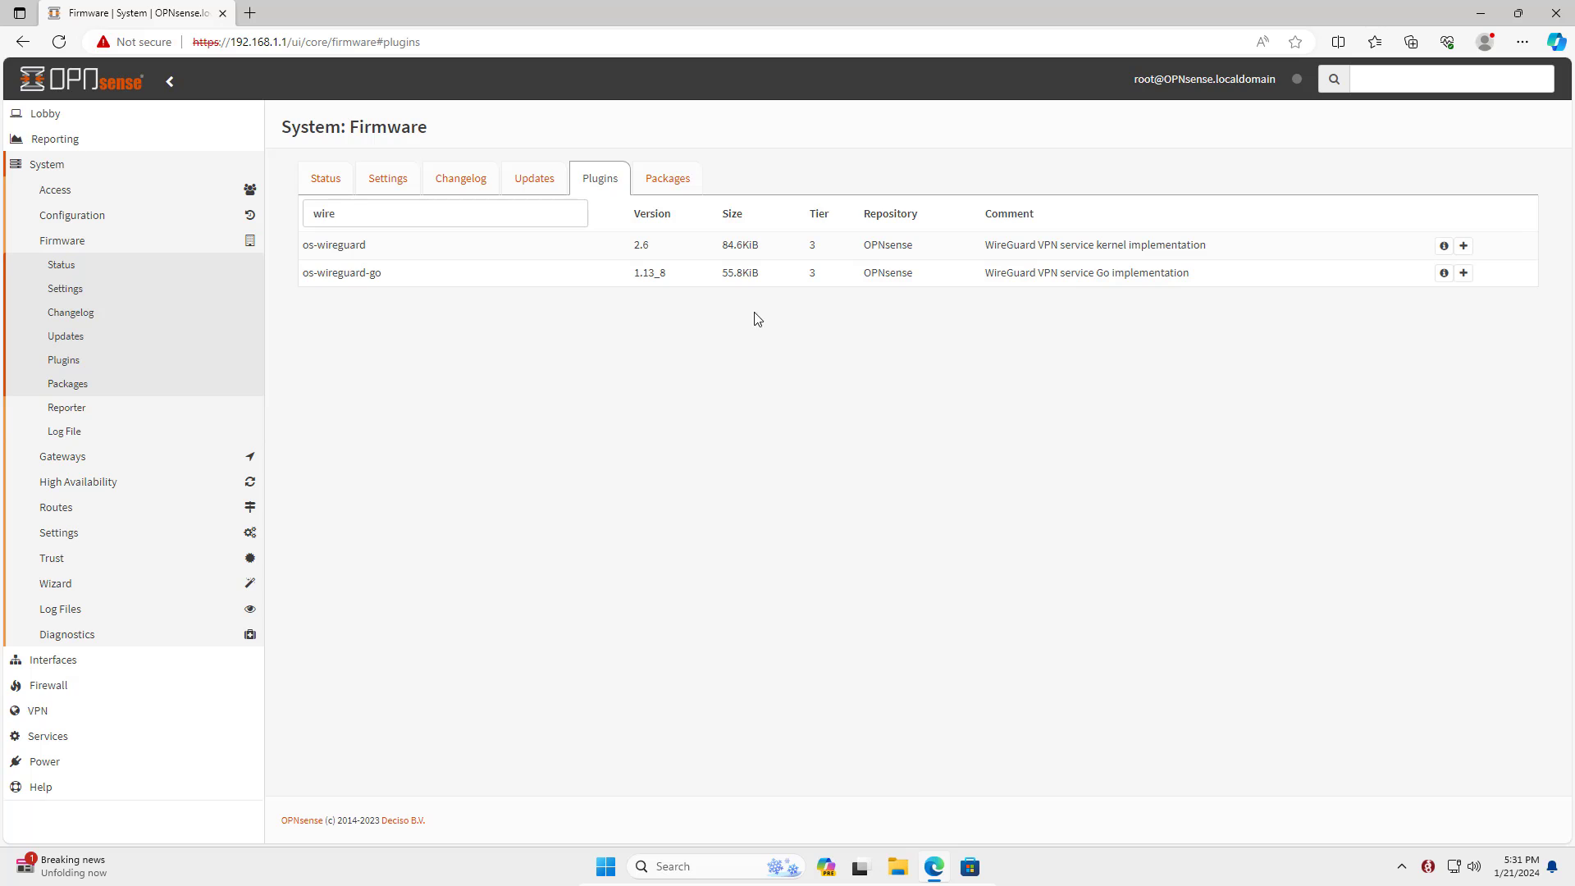
{"action": "left_click", "coordinate": [1463, 246]}
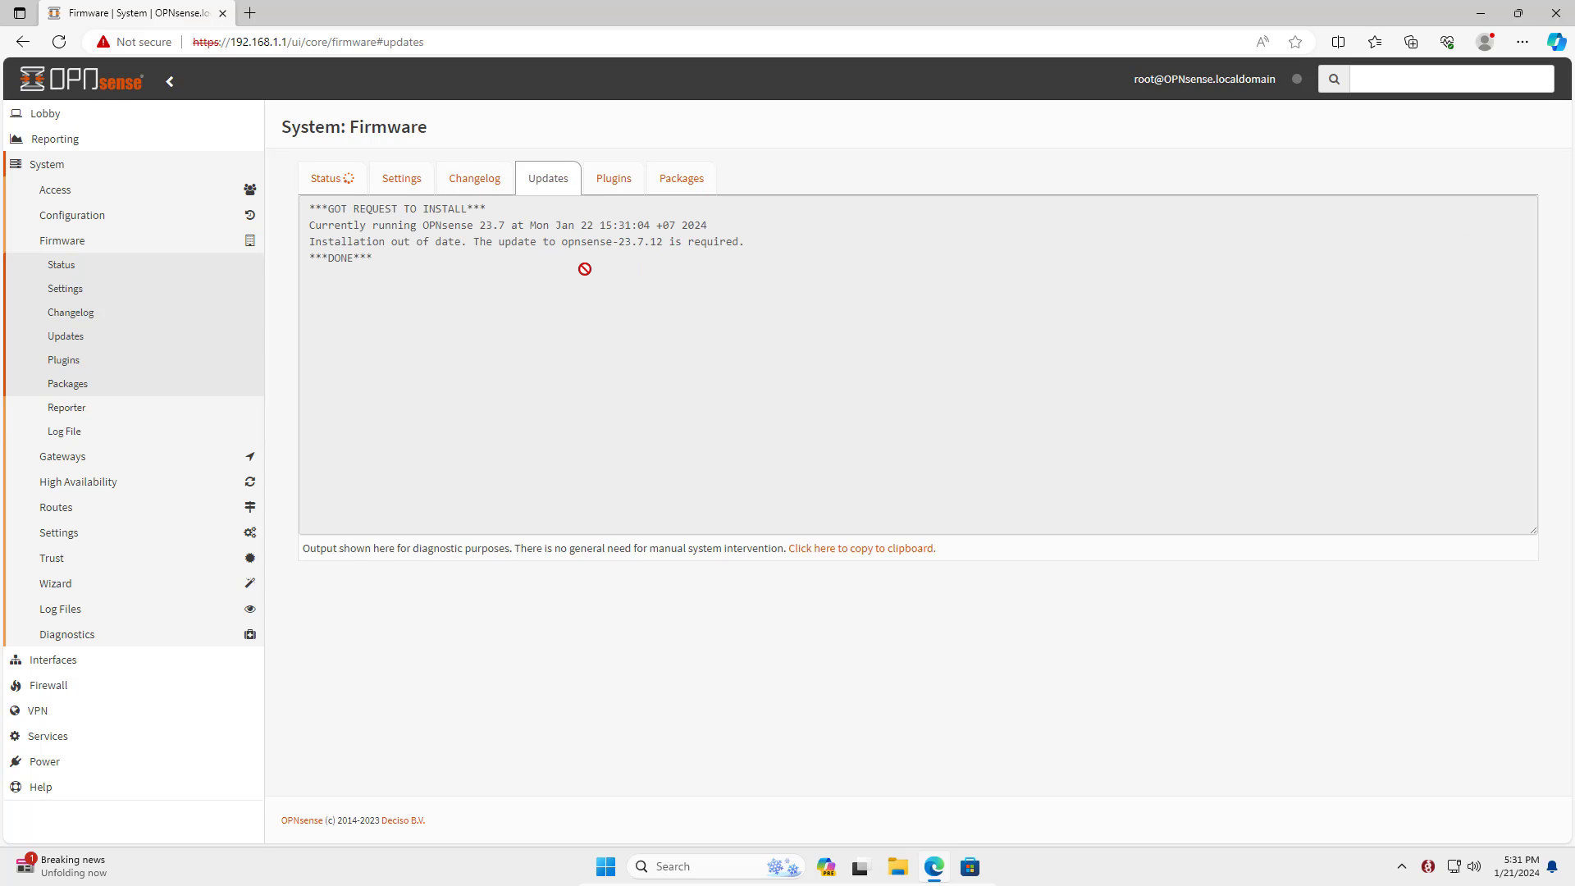
Check for firmware updates and dismiss the 23.7.12 release notes
{"action": "left_click", "coordinate": [324, 181]}
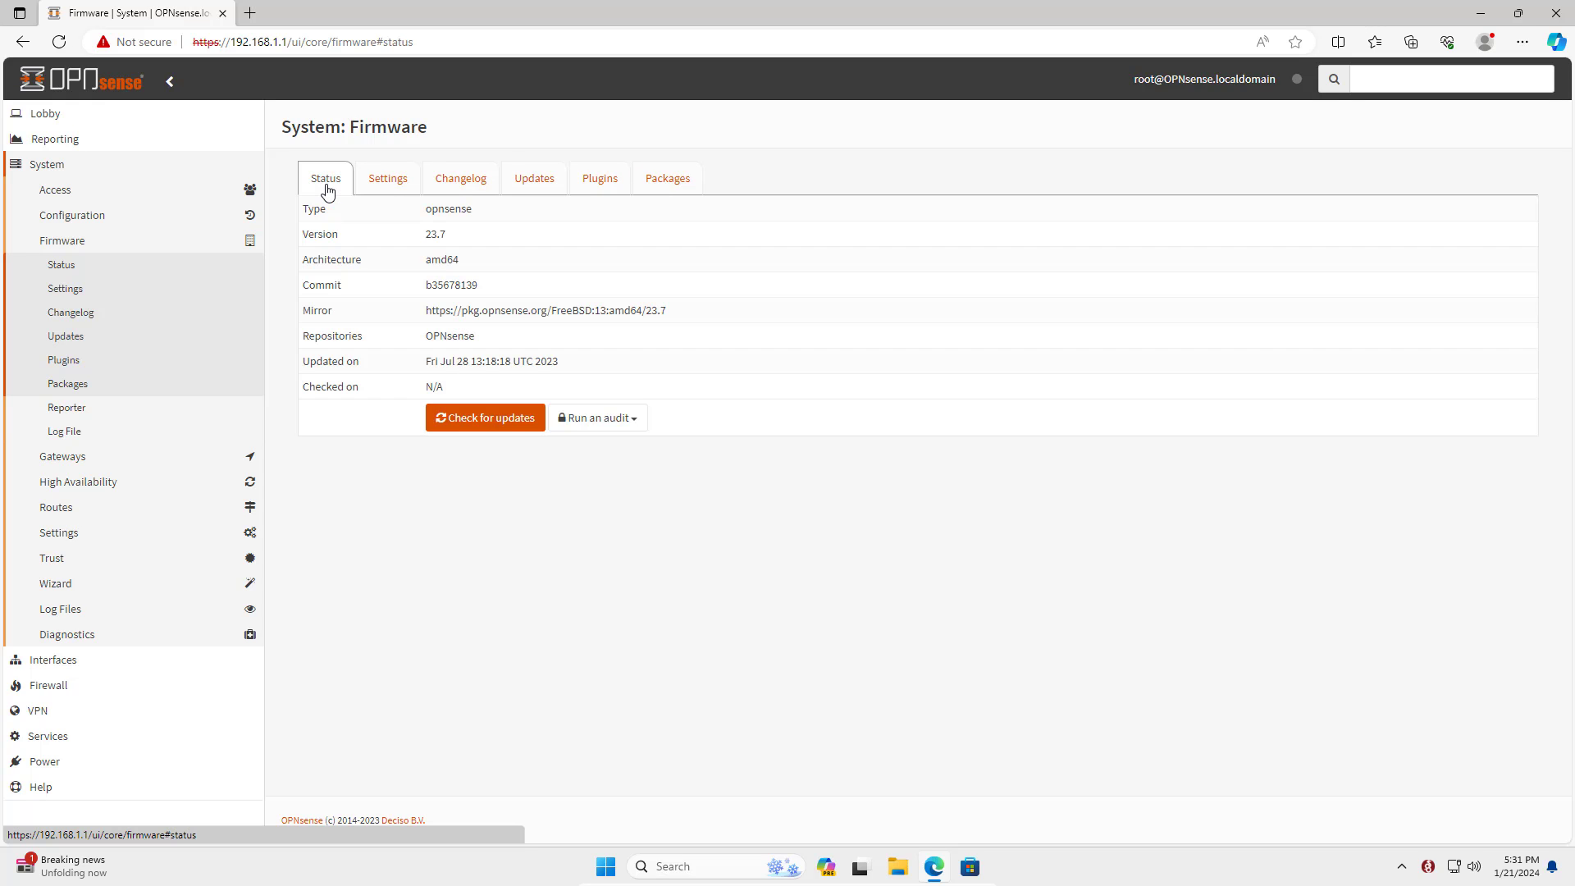
{"action": "left_click", "coordinate": [495, 421]}
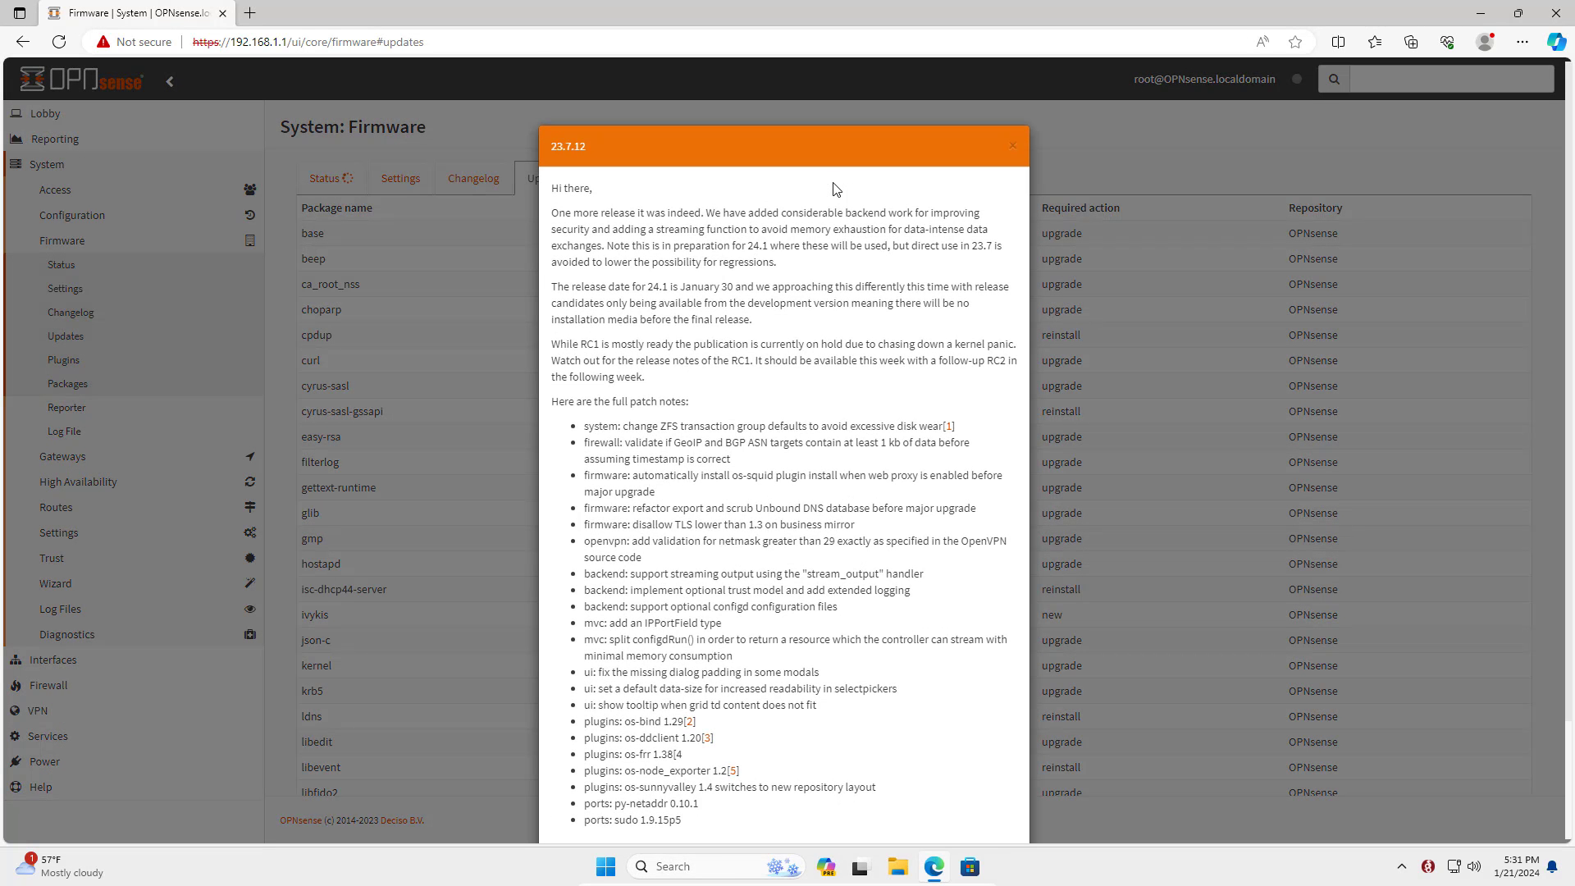
{"action": "scroll", "coordinate": [899, 628], "scroll_direction": "down", "scroll_amount": 3}
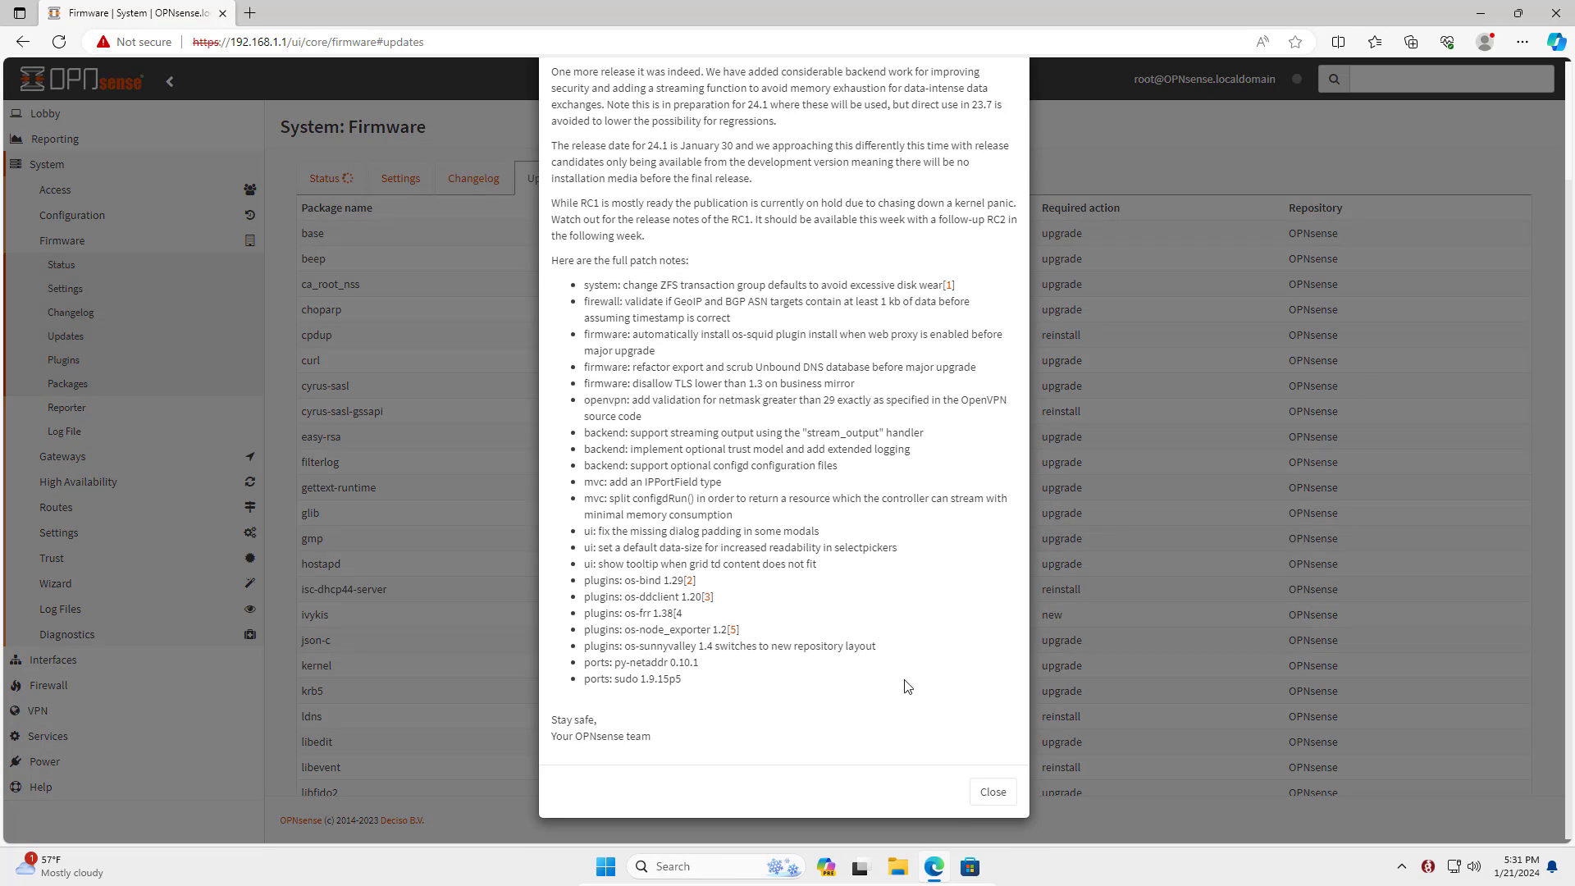
{"action": "left_click", "coordinate": [1005, 802]}
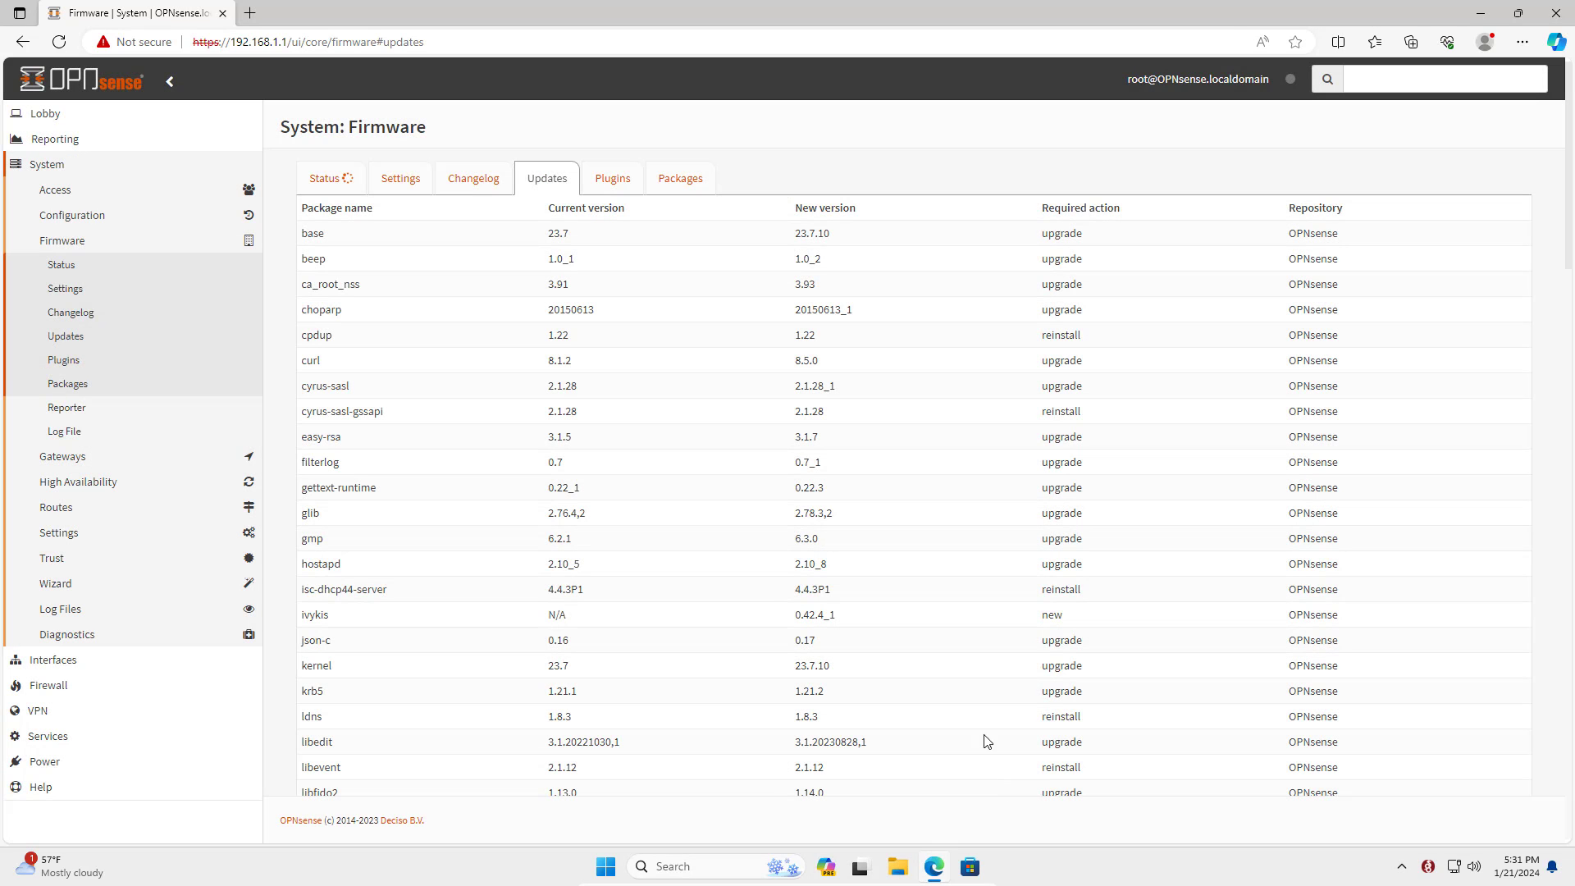
Run the firmware update to 23.7.12 and accept the reboot afterwards
{"action": "scroll", "coordinate": [775, 595], "scroll_direction": "down", "scroll_amount": 1}
{"action": "scroll", "coordinate": [771, 602], "scroll_direction": "down", "scroll_amount": 20}
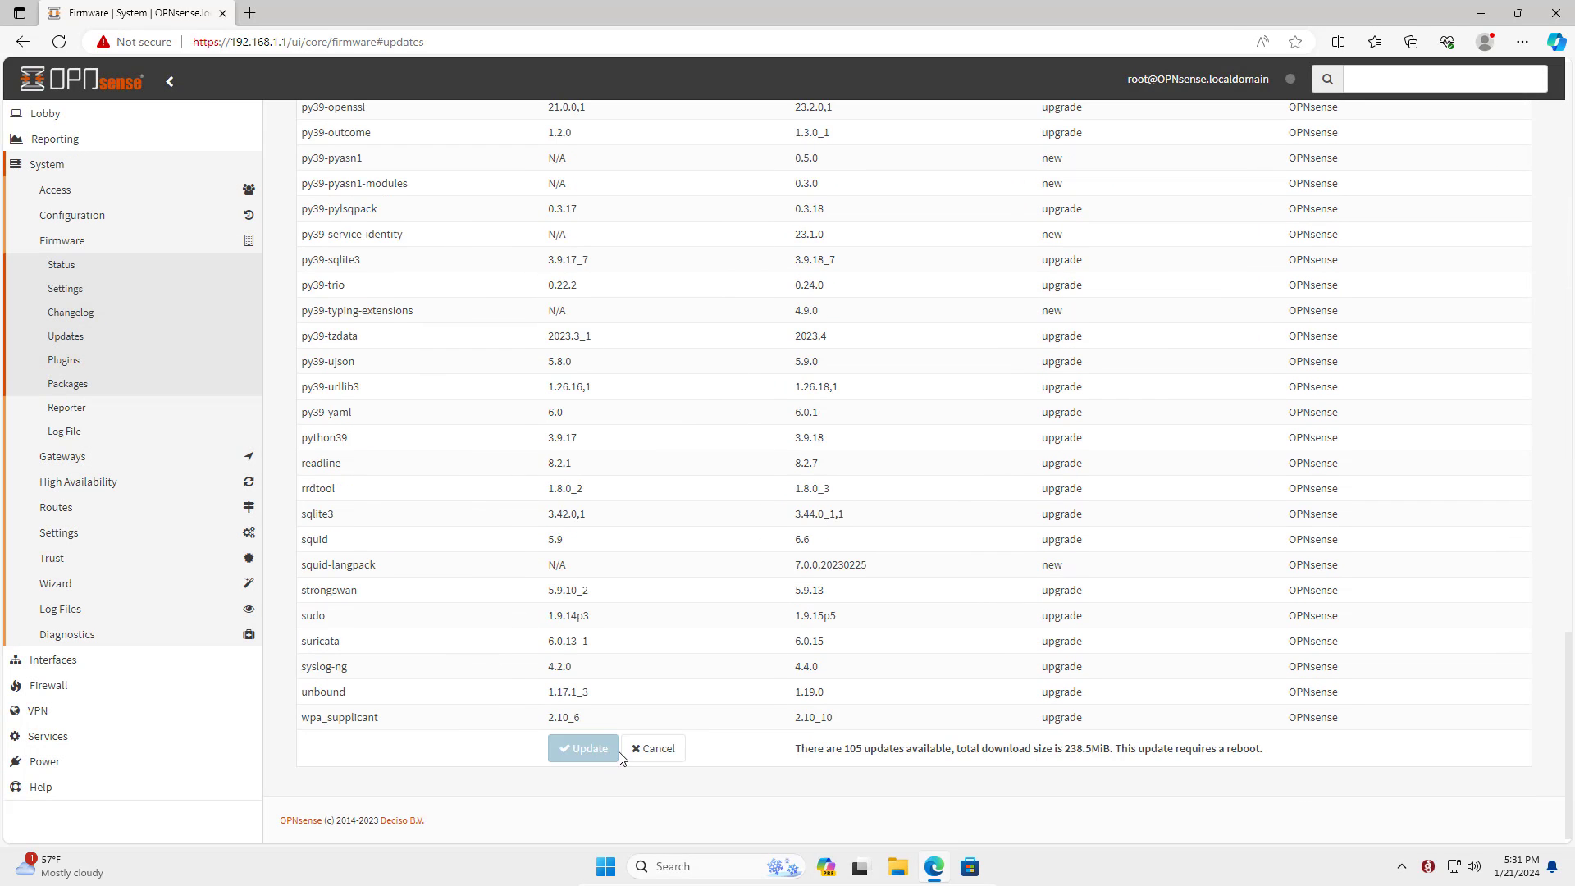
{"action": "left_click", "coordinate": [572, 750]}
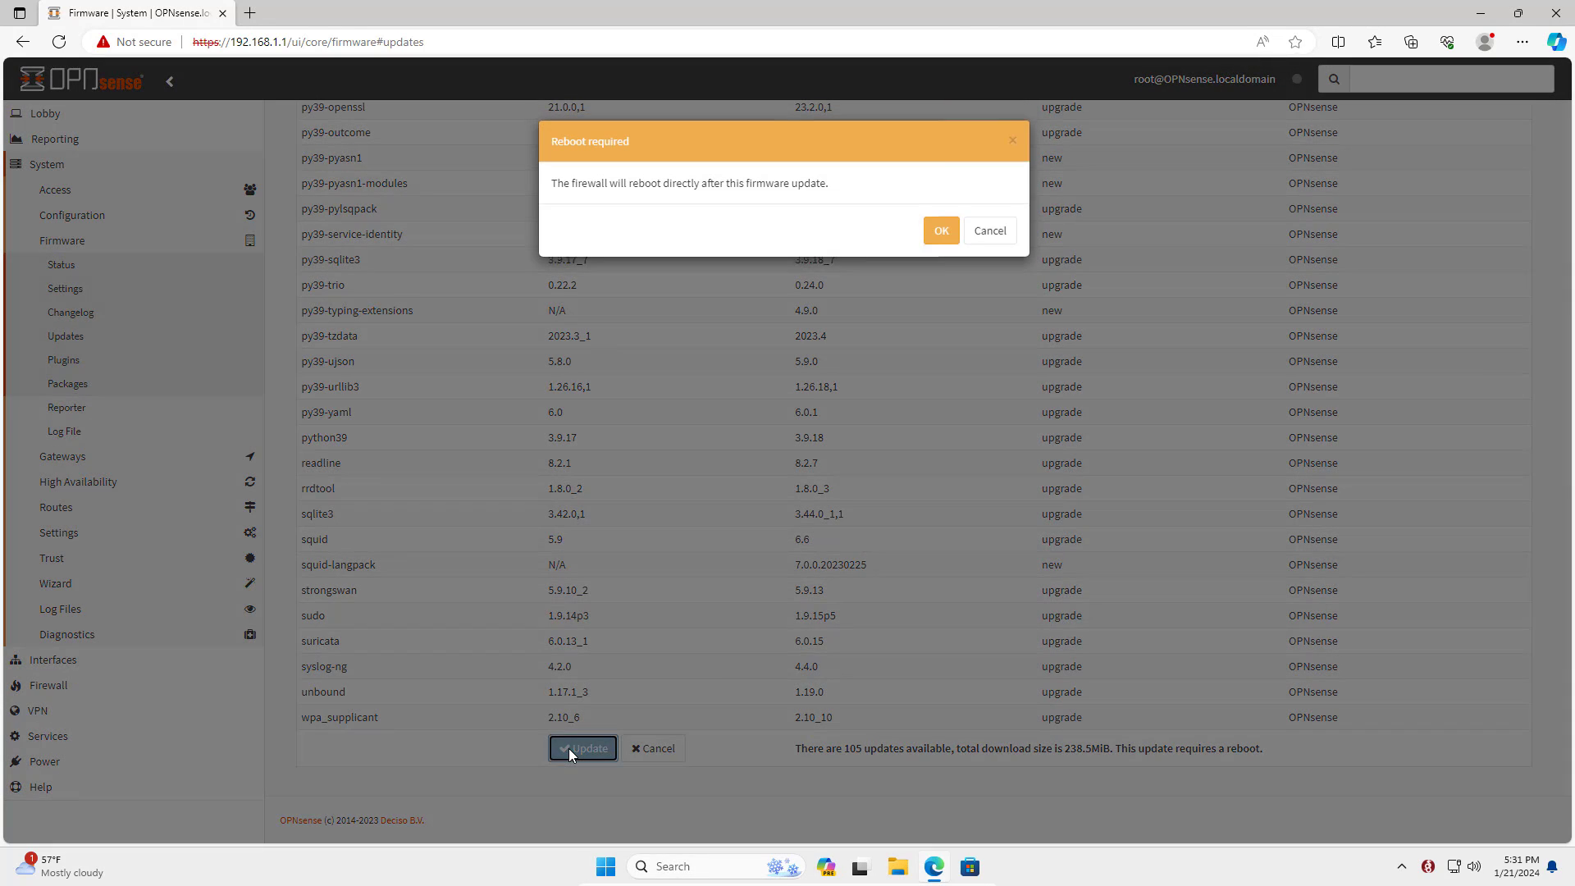
{"action": "left_click", "coordinate": [941, 237]}
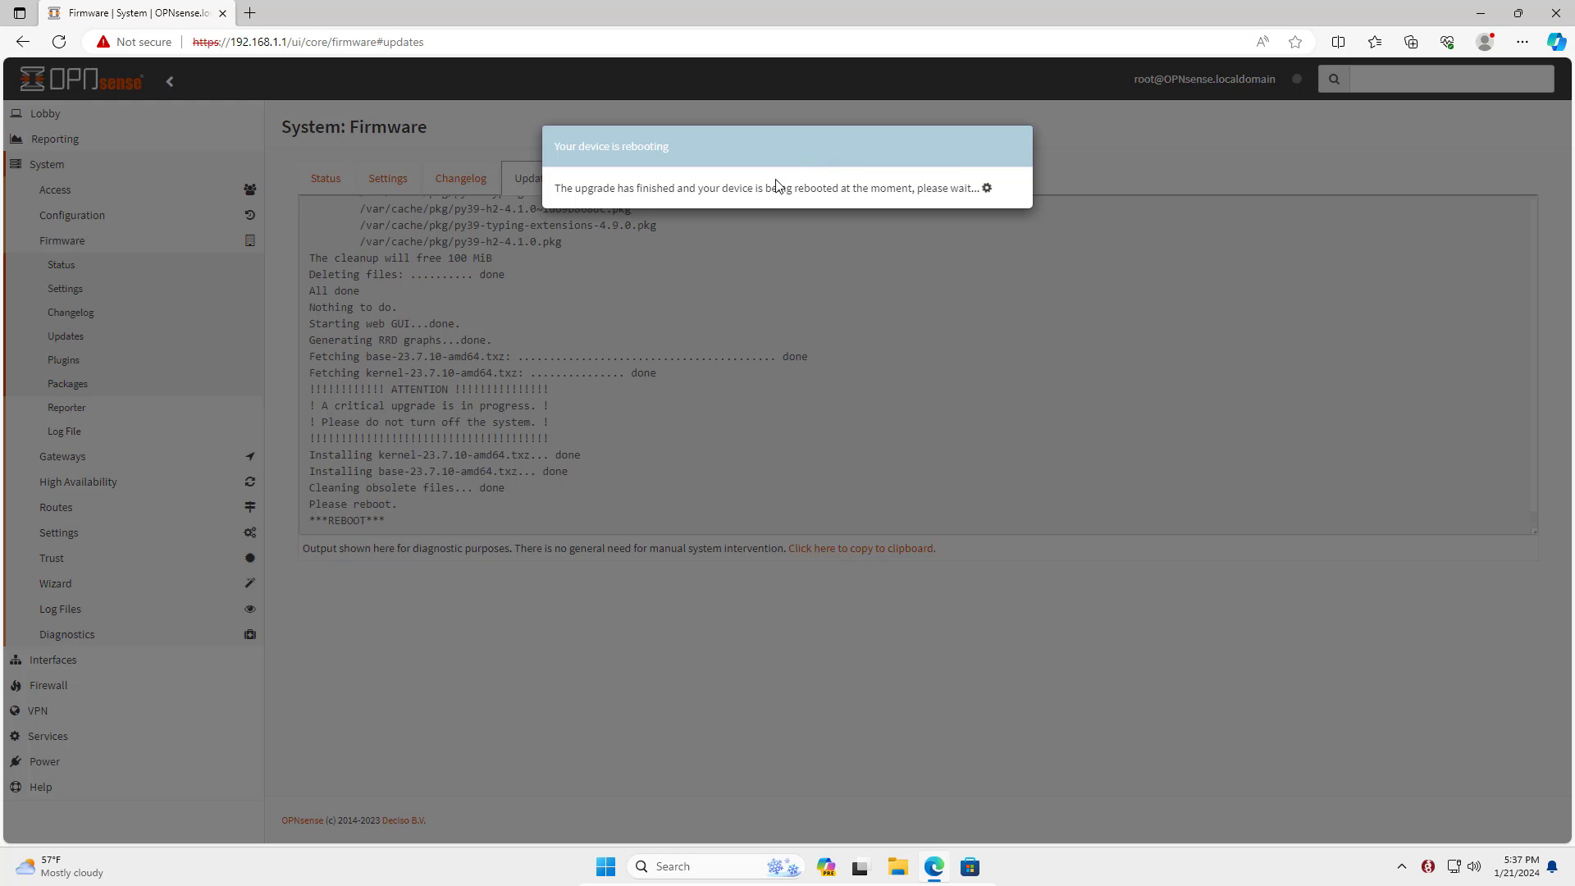
{"action": "left_click_drag", "start_coordinate": [723, 190], "coordinate": [1009, 188]}
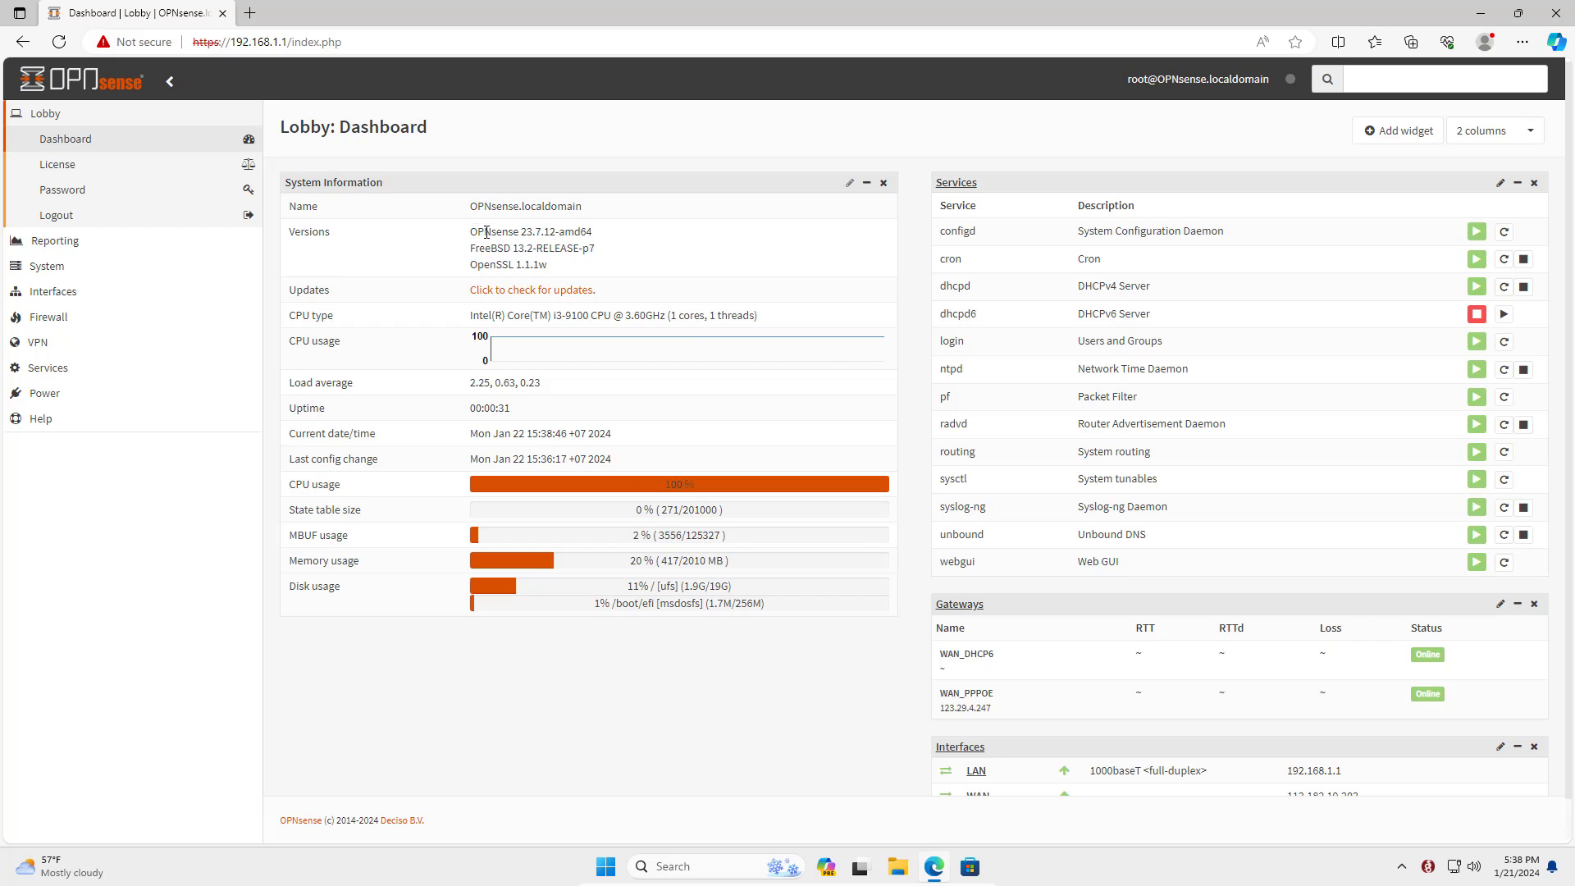
Confirm version 23.7.12-amd64, filter plugins by 'wir' and install os-wireguard
{"action": "left_click_drag", "start_coordinate": [476, 233], "coordinate": [621, 238]}
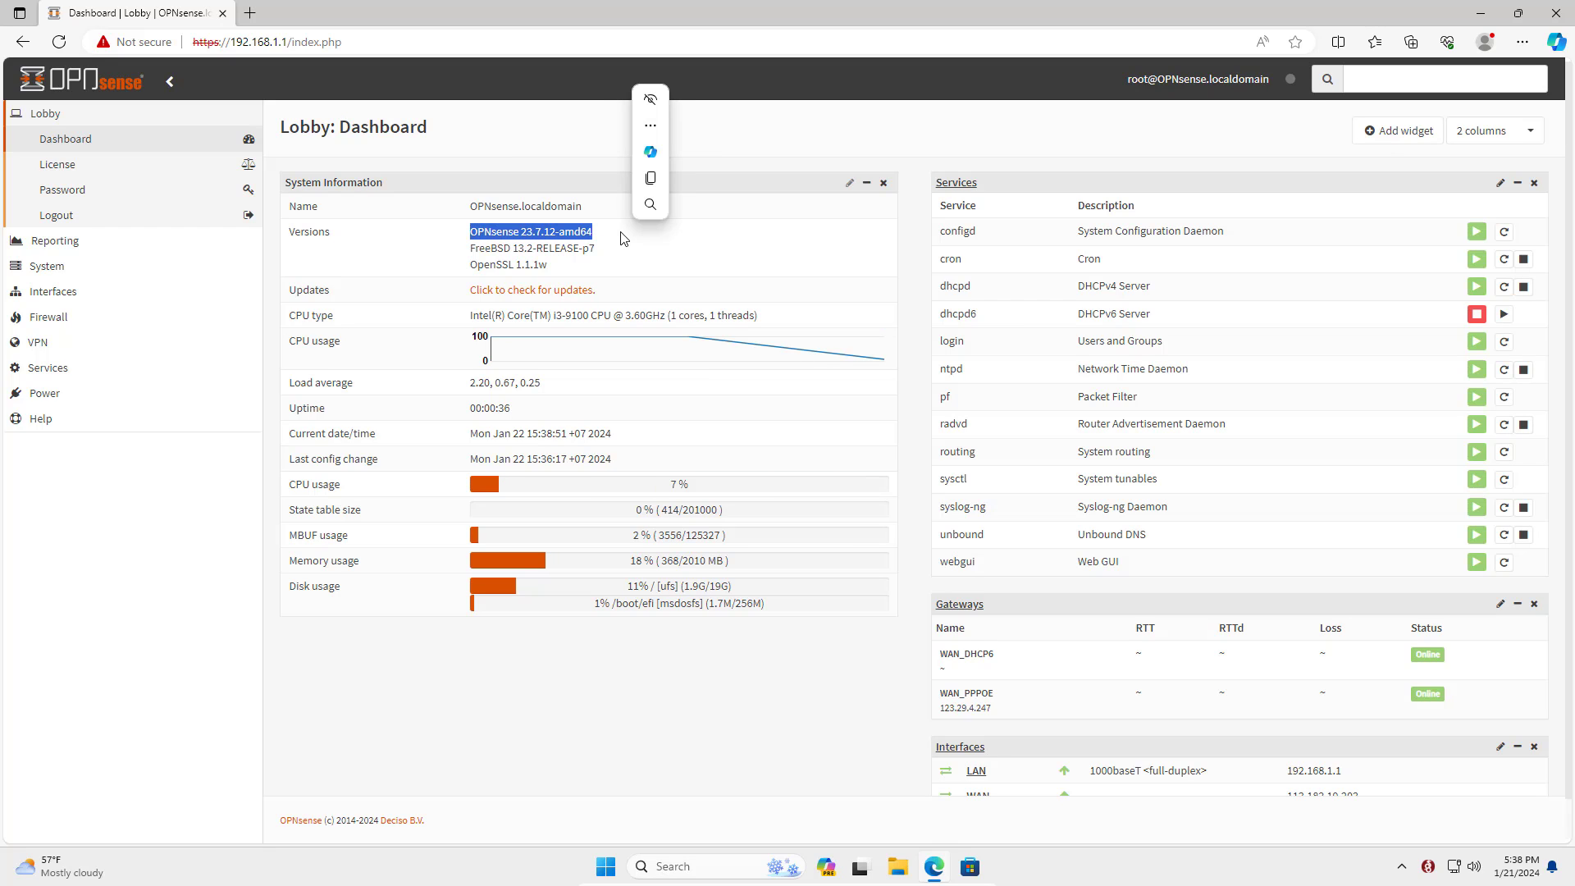
{"action": "left_click", "coordinate": [56, 267]}
{"action": "left_click", "coordinate": [78, 243]}
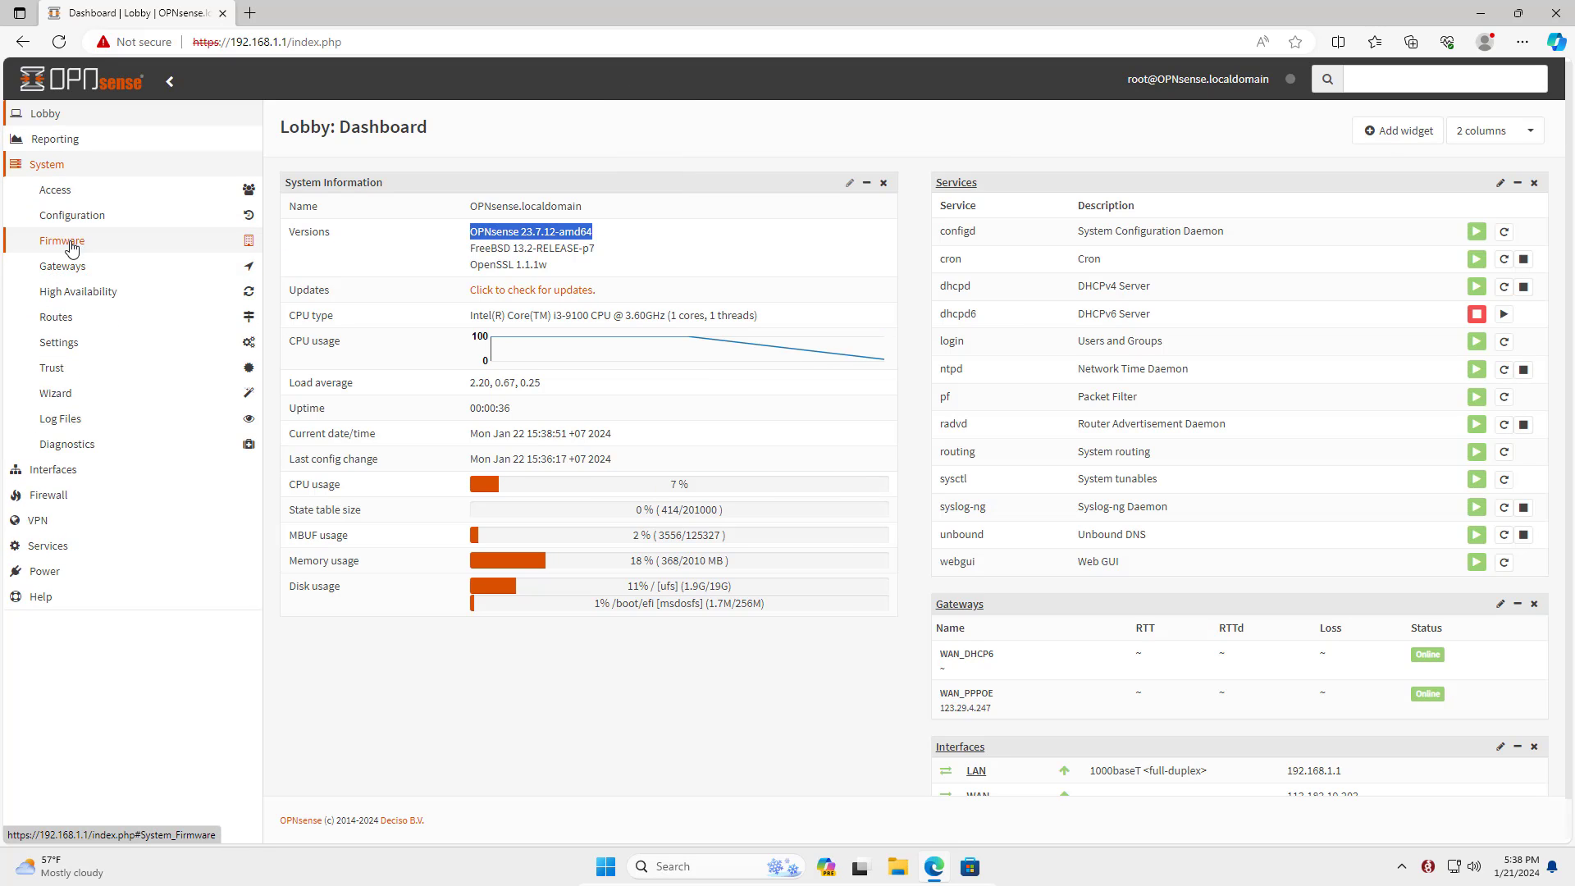
{"action": "left_click", "coordinate": [57, 360]}
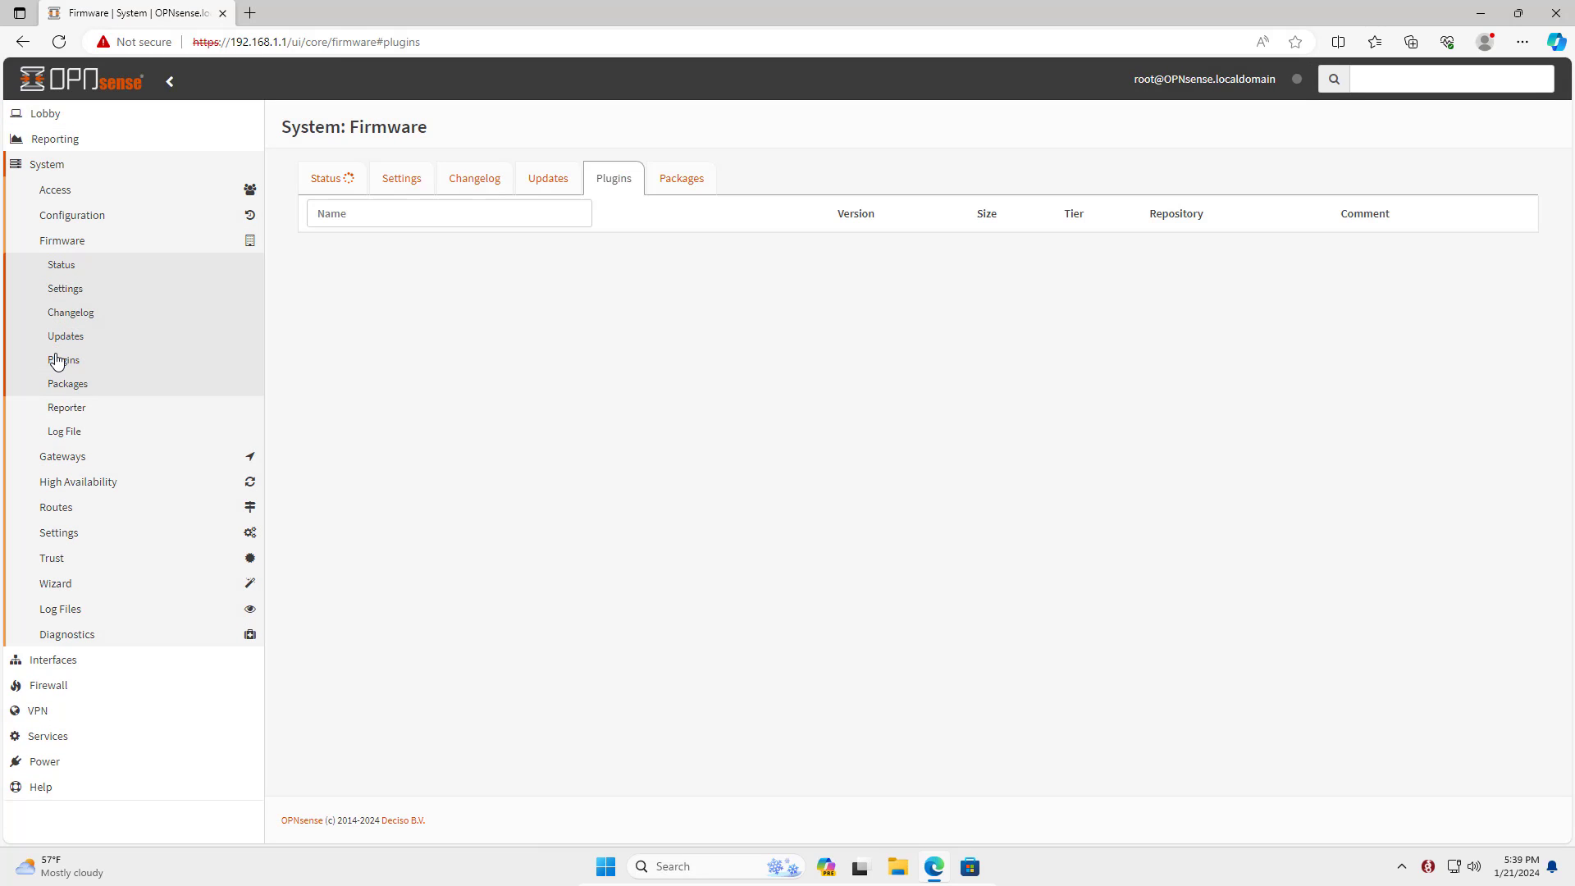
{"action": "left_click", "coordinate": [384, 213]}
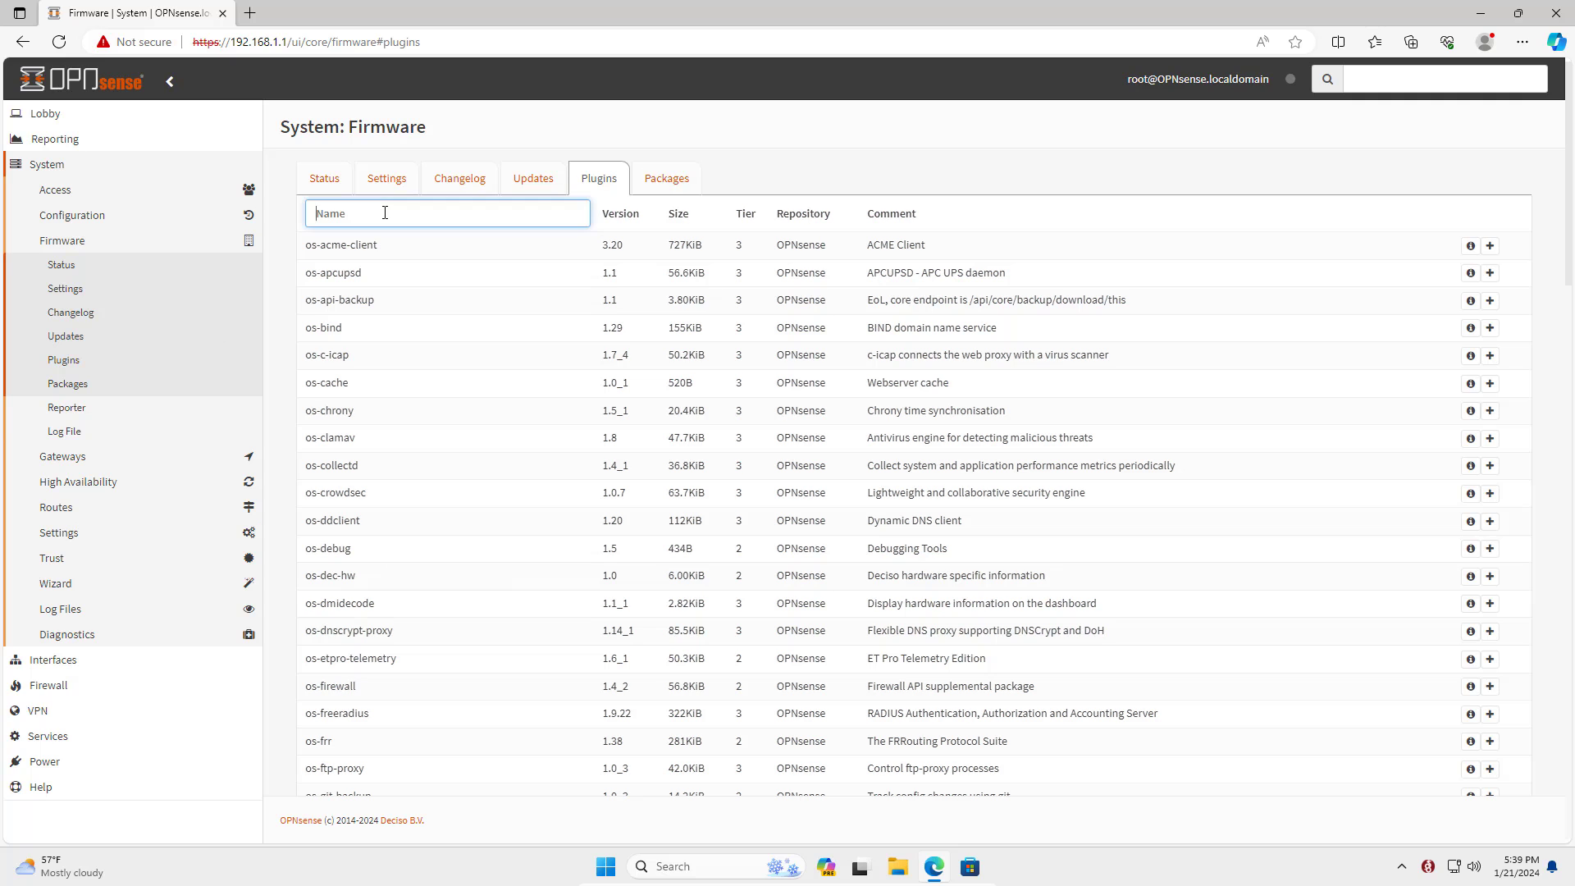
{"action": "type", "text": "wire"}
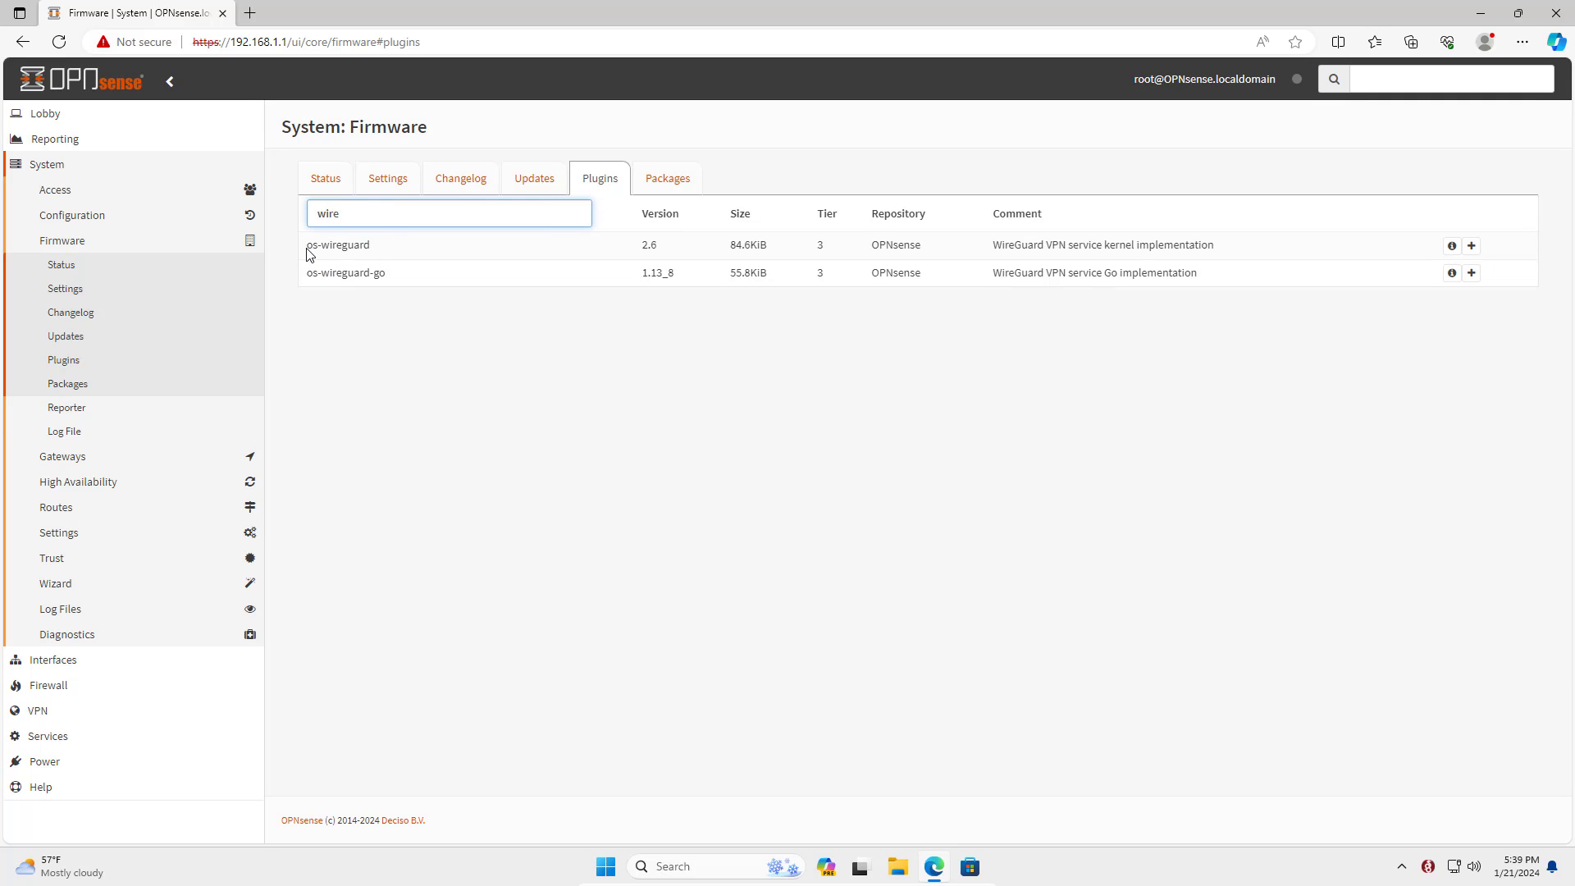
{"action": "left_click_drag", "start_coordinate": [309, 249], "coordinate": [385, 250]}
{"action": "left_click", "coordinate": [1472, 246]}
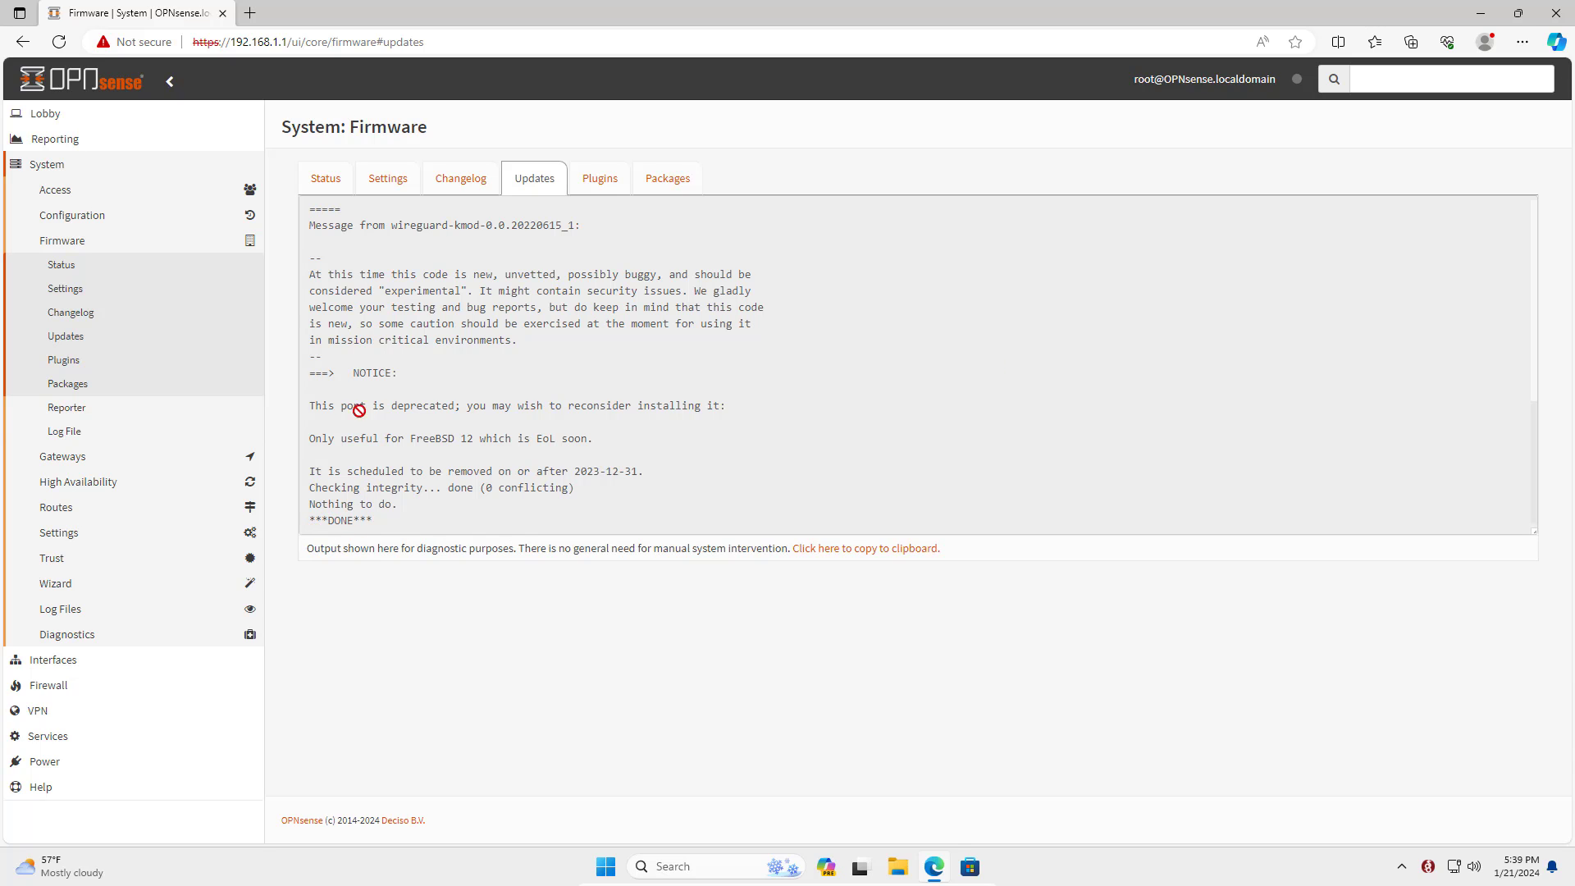
Reload the firmware page and expand VPN > WireGuard in the sidebar
{"action": "left_click", "coordinate": [67, 45]}
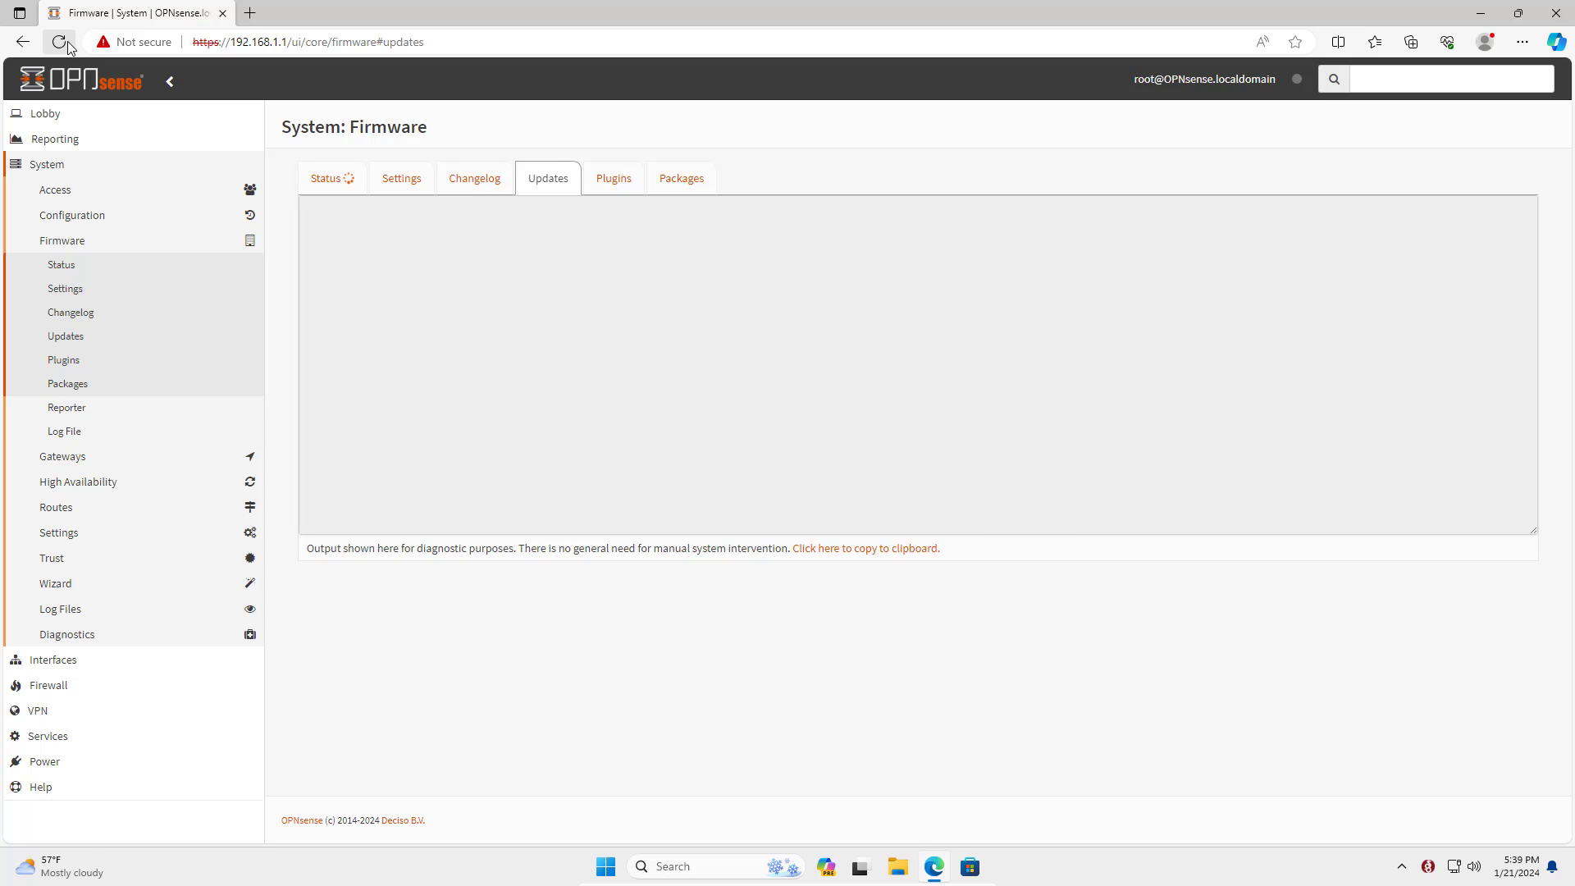
{"action": "left_click", "coordinate": [62, 168]}
{"action": "left_click", "coordinate": [38, 246]}
{"action": "left_click", "coordinate": [83, 326]}
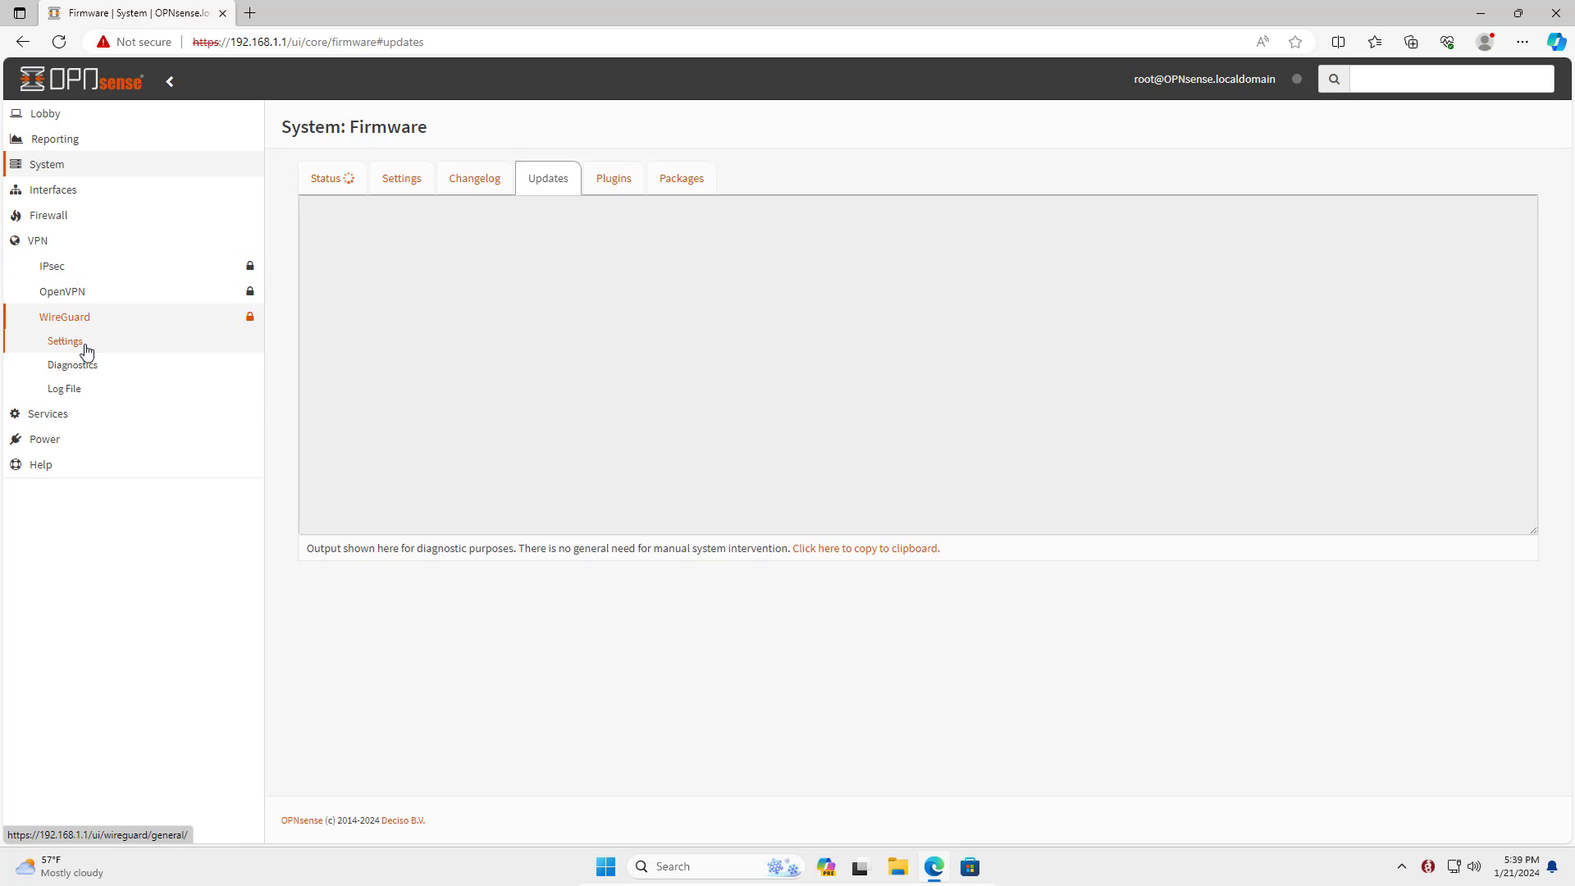
Add a new WireGuard instance and name it WireGuard
{"action": "left_click", "coordinate": [65, 342]}
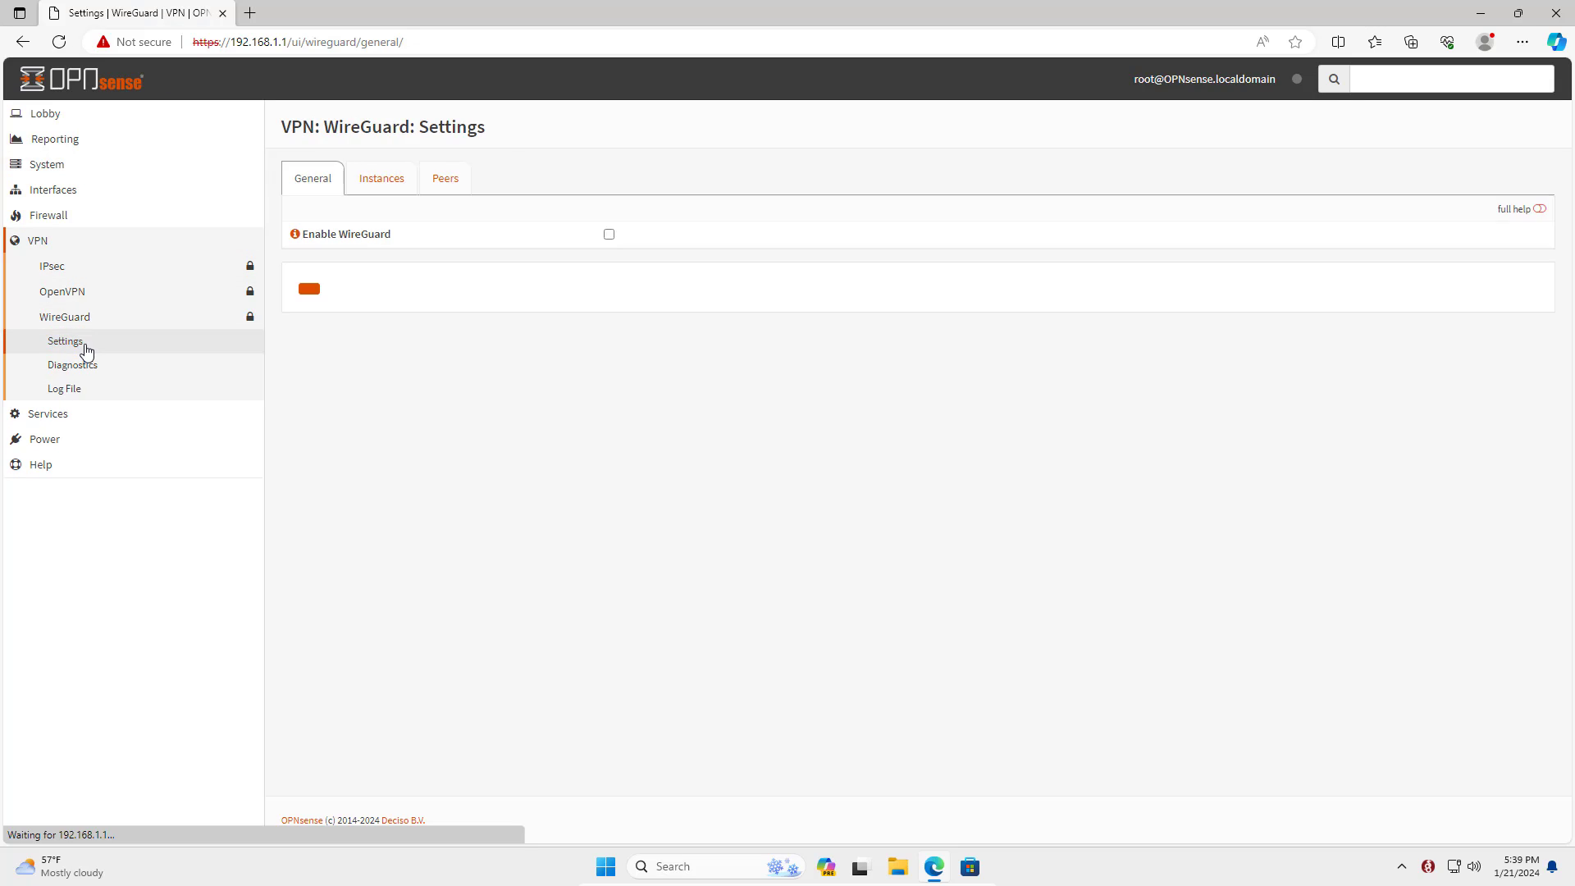
{"action": "left_click", "coordinate": [388, 180]}
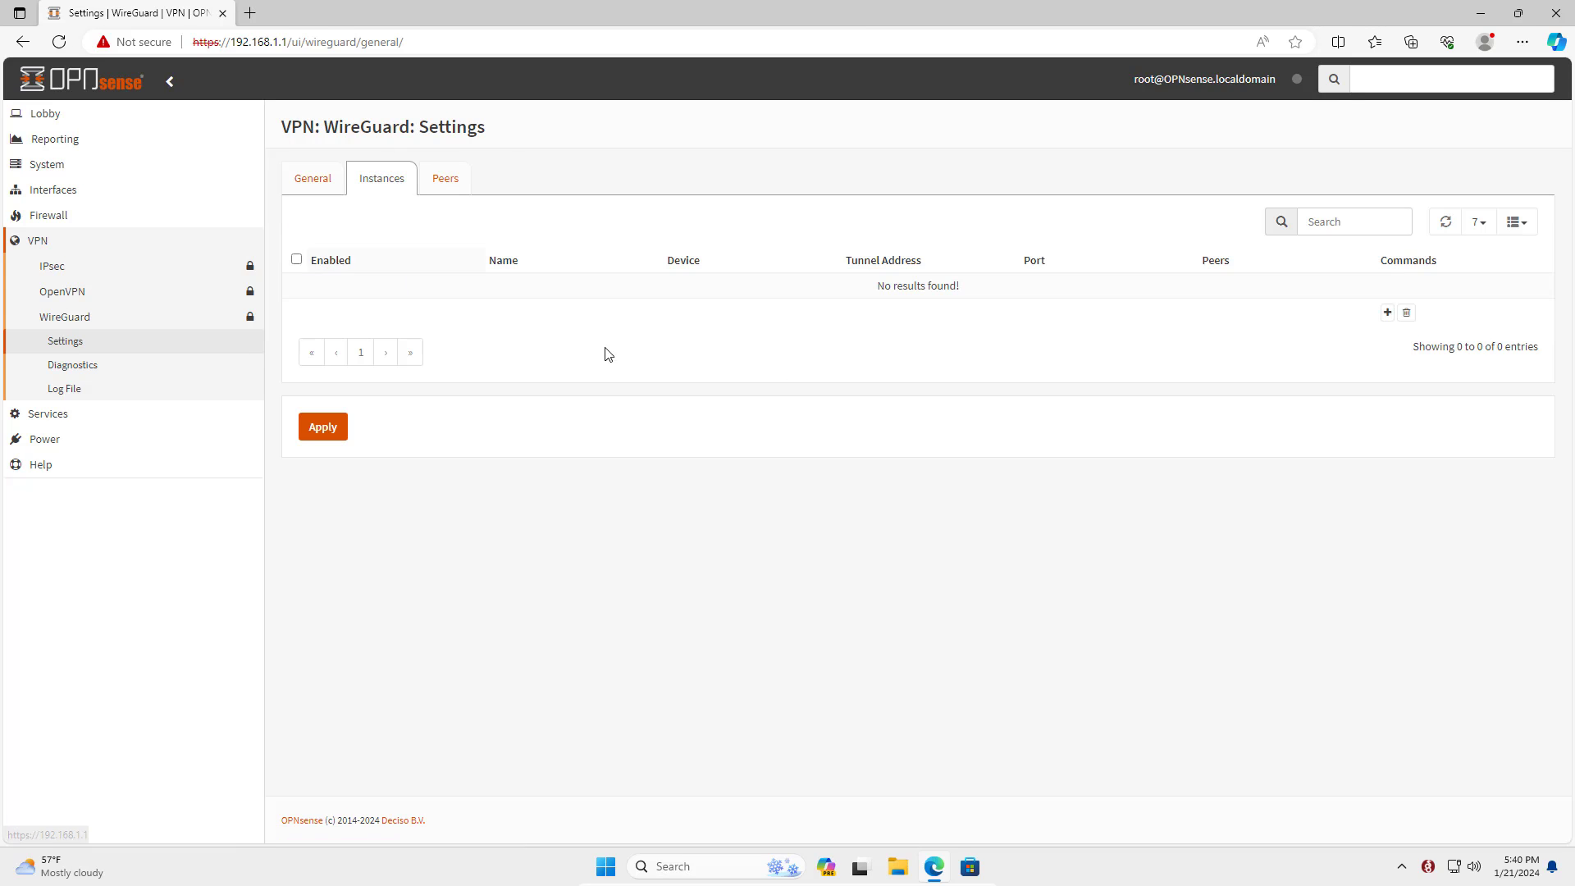
{"action": "left_click", "coordinate": [1388, 314]}
{"action": "left_click", "coordinate": [728, 235]}
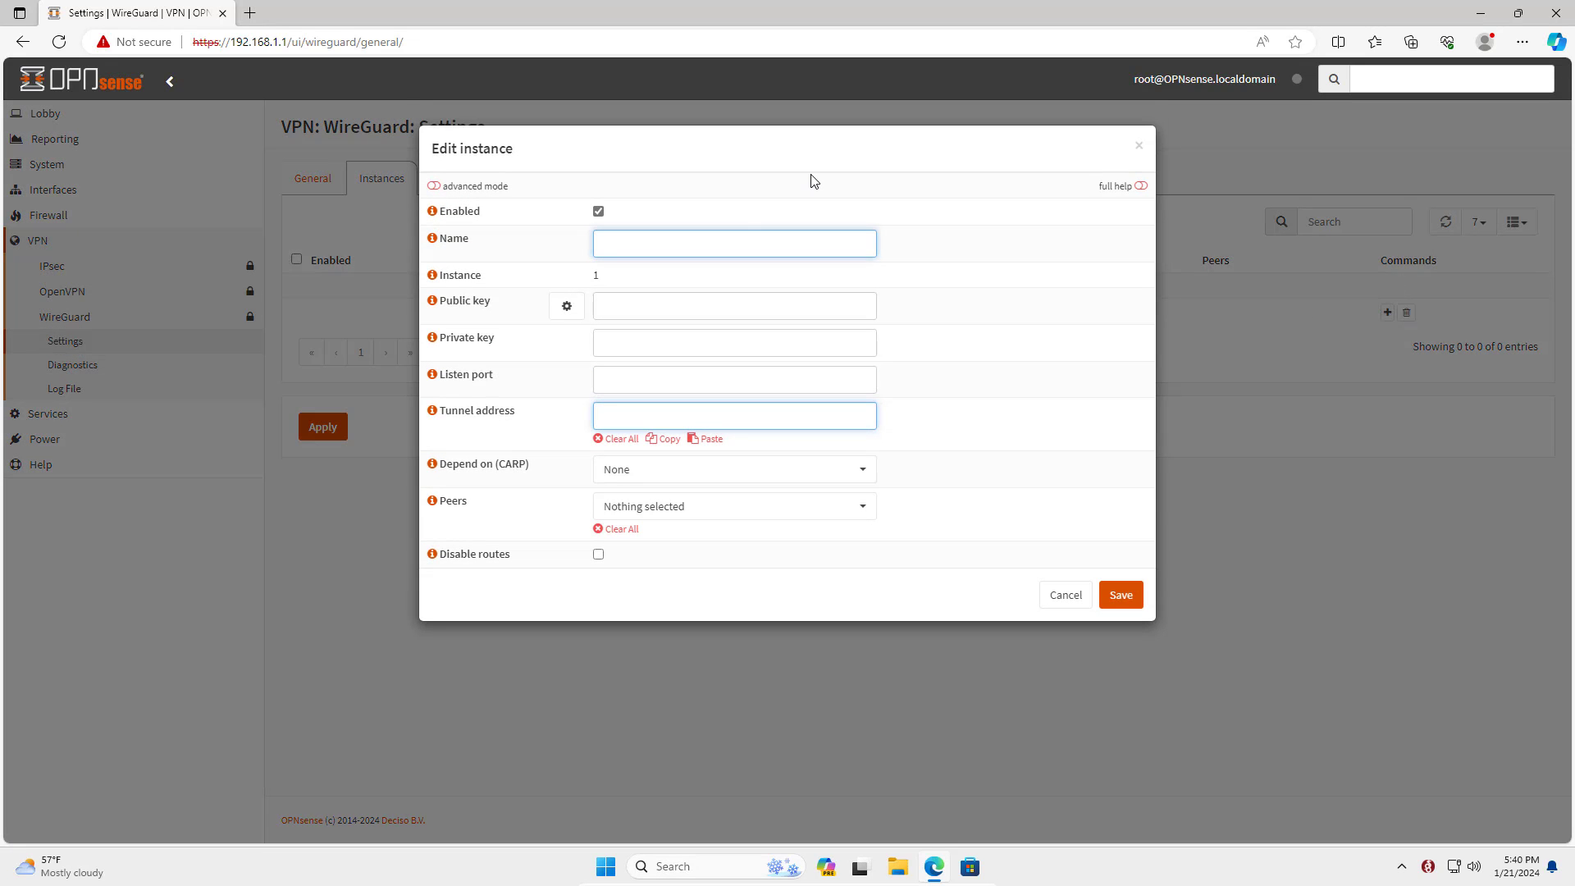
{"action": "type", "text": "WireGuard"}
{"action": "double_click", "coordinate": [692, 246]}
Generate its key pair, set listen port 51820 and tunnel address 10.15.2.0/24, then save
{"action": "left_click", "coordinate": [567, 307]}
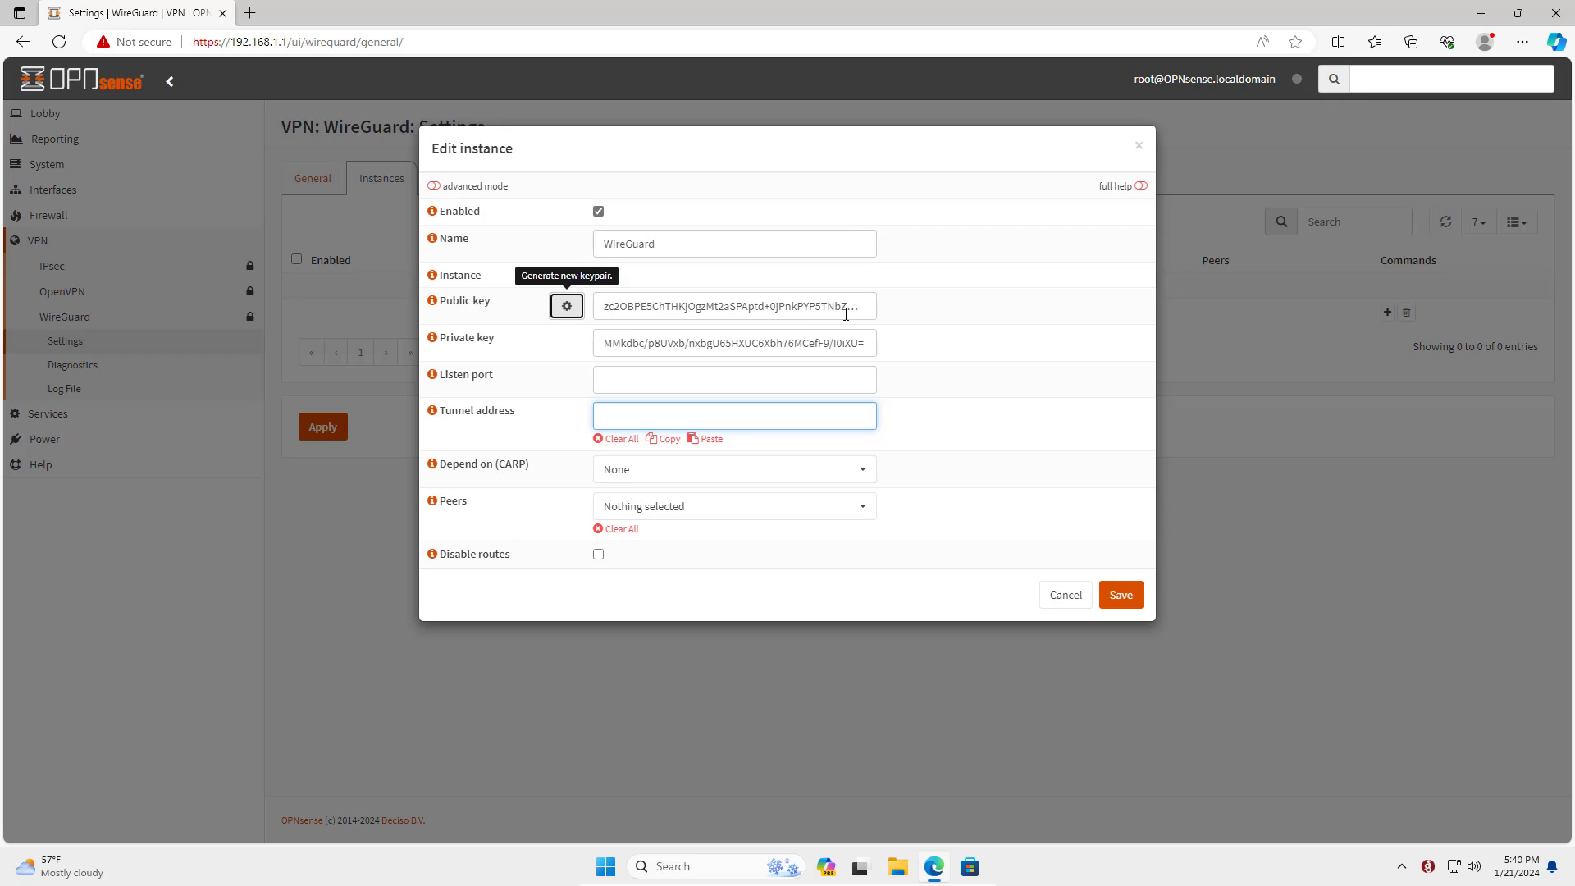
{"action": "left_click_drag", "start_coordinate": [860, 309], "coordinate": [574, 311]}
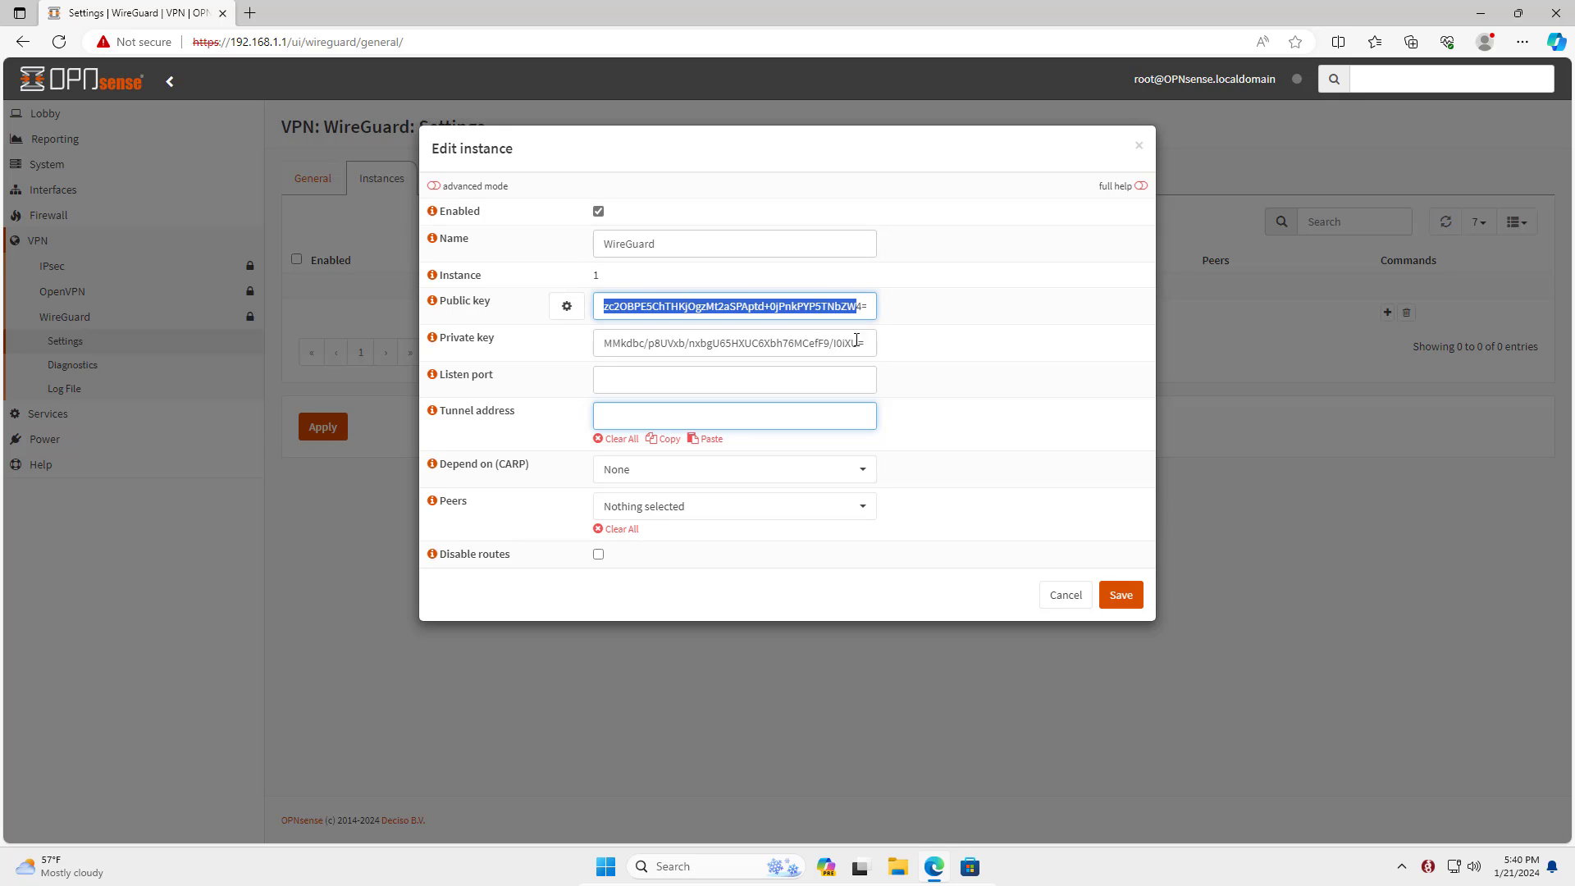
{"action": "left_click_drag", "start_coordinate": [870, 343], "coordinate": [580, 348]}
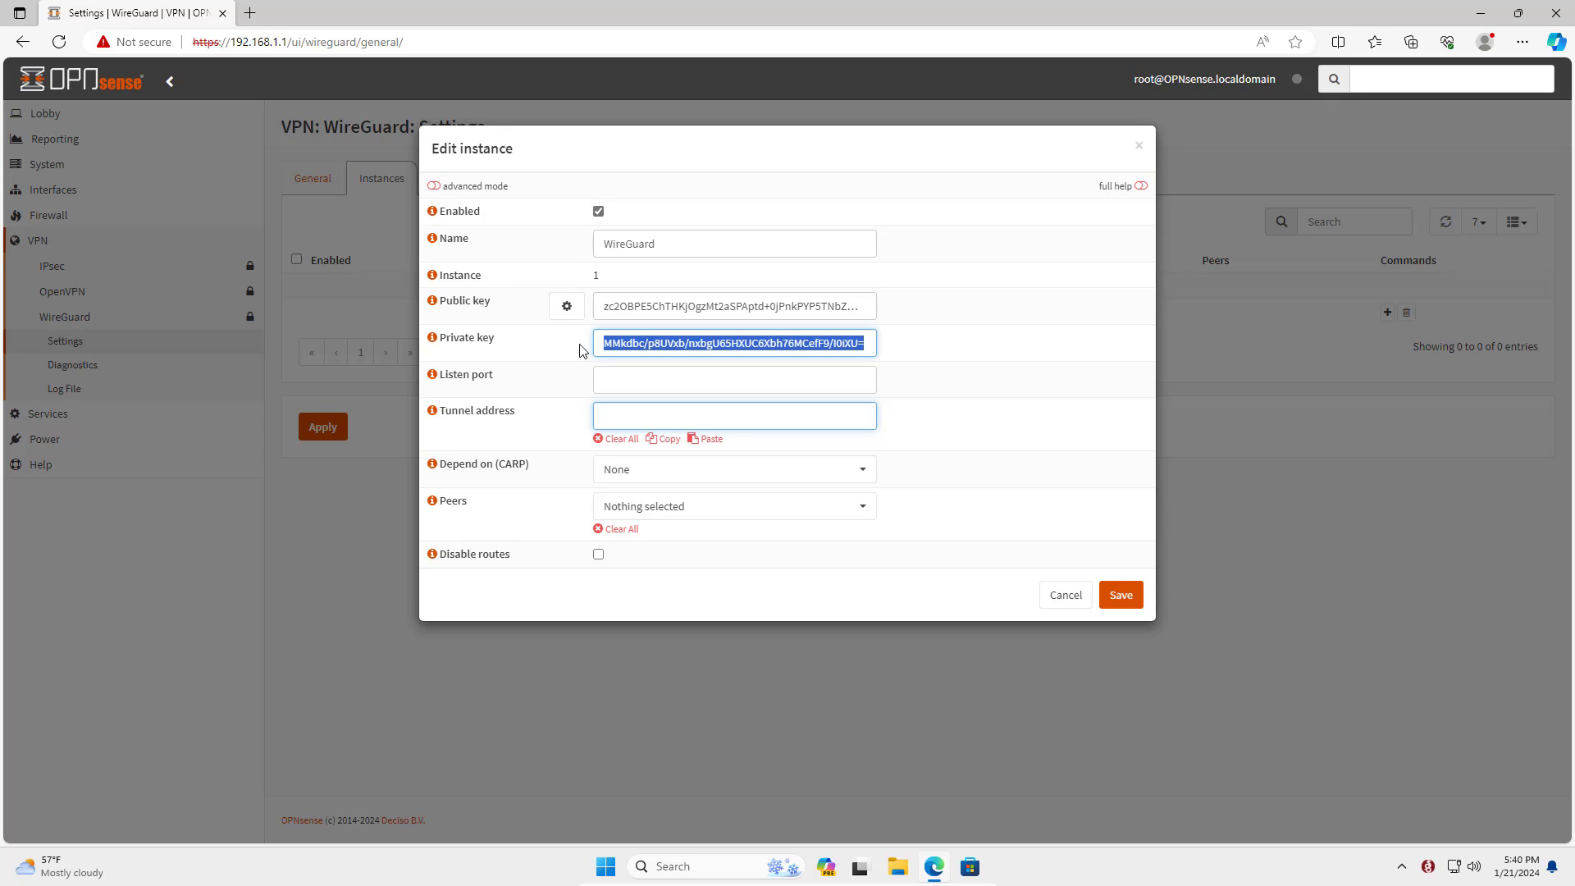
{"action": "left_click", "coordinate": [701, 377]}
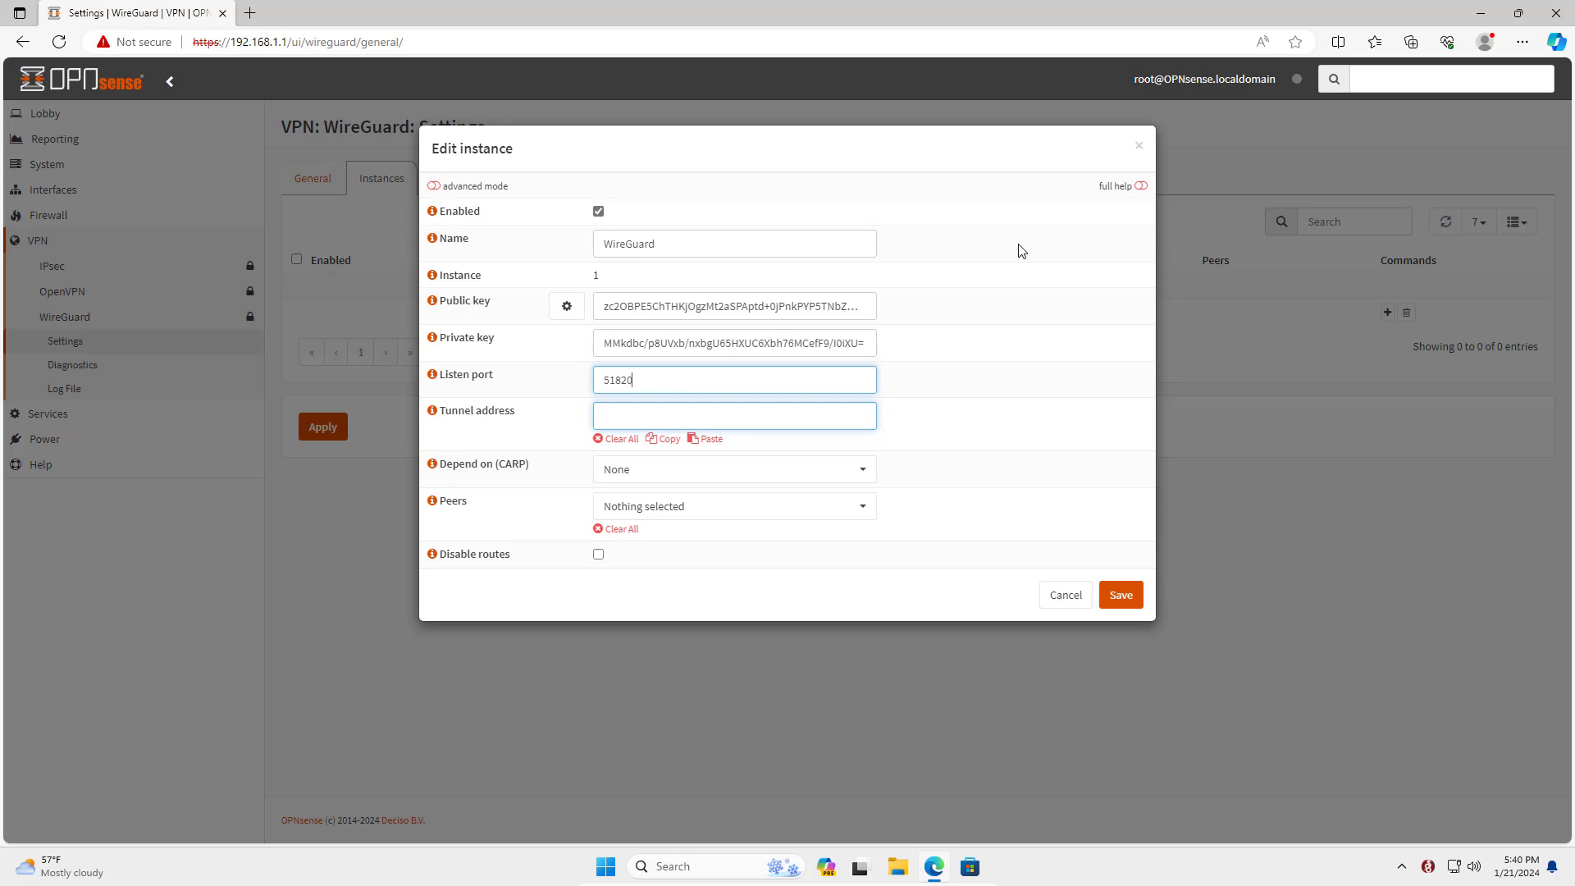
{"action": "key", "text": "Tab"}
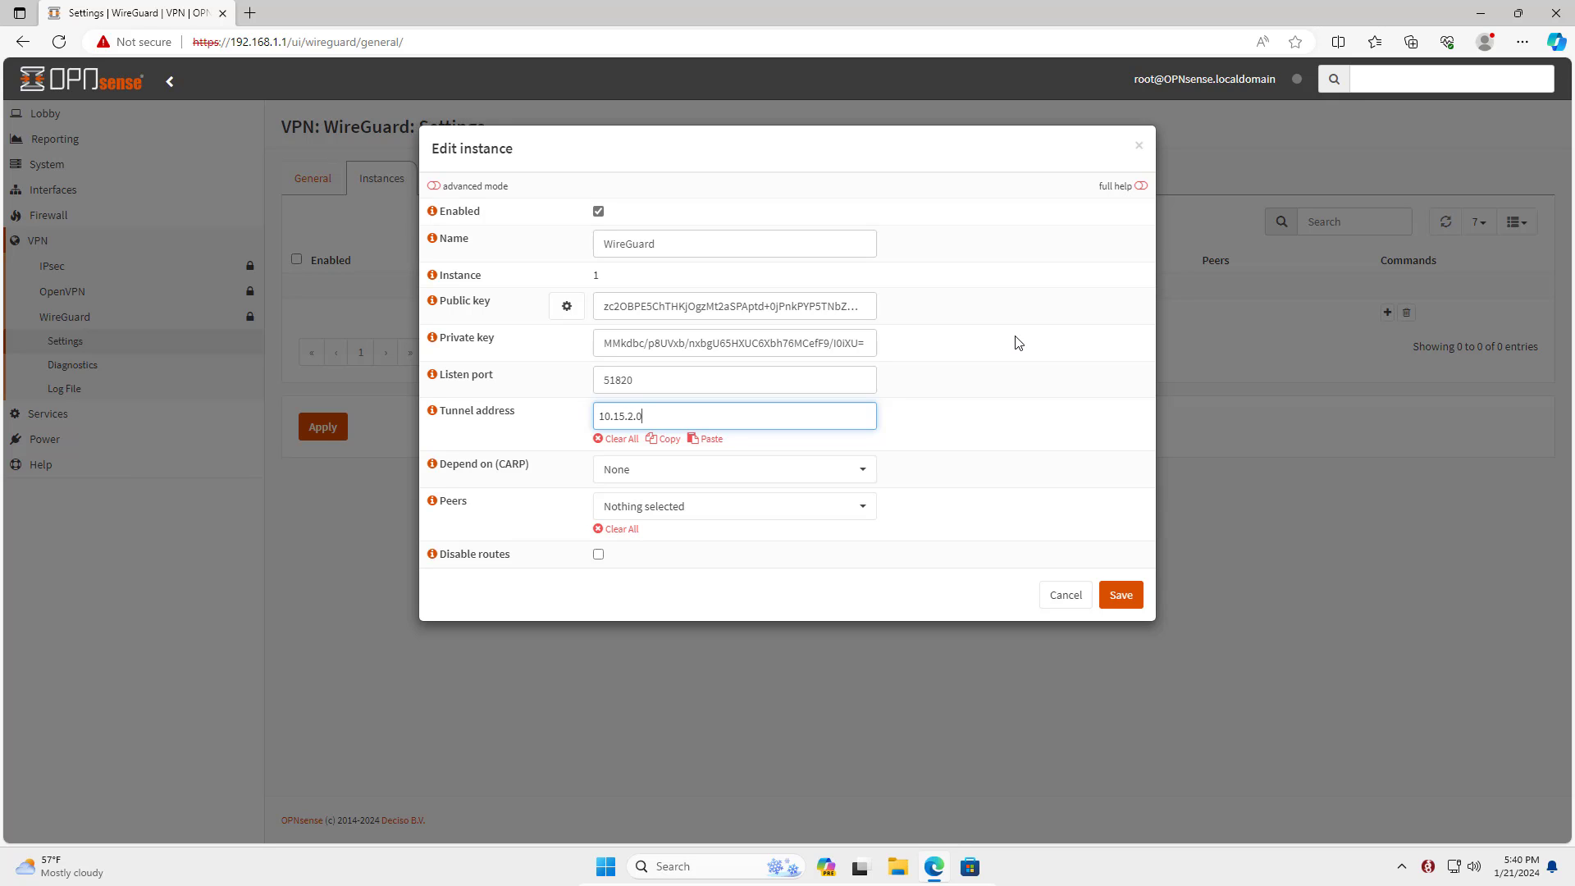
{"action": "key", "text": "Return"}
{"action": "left_click", "coordinate": [1120, 595]}
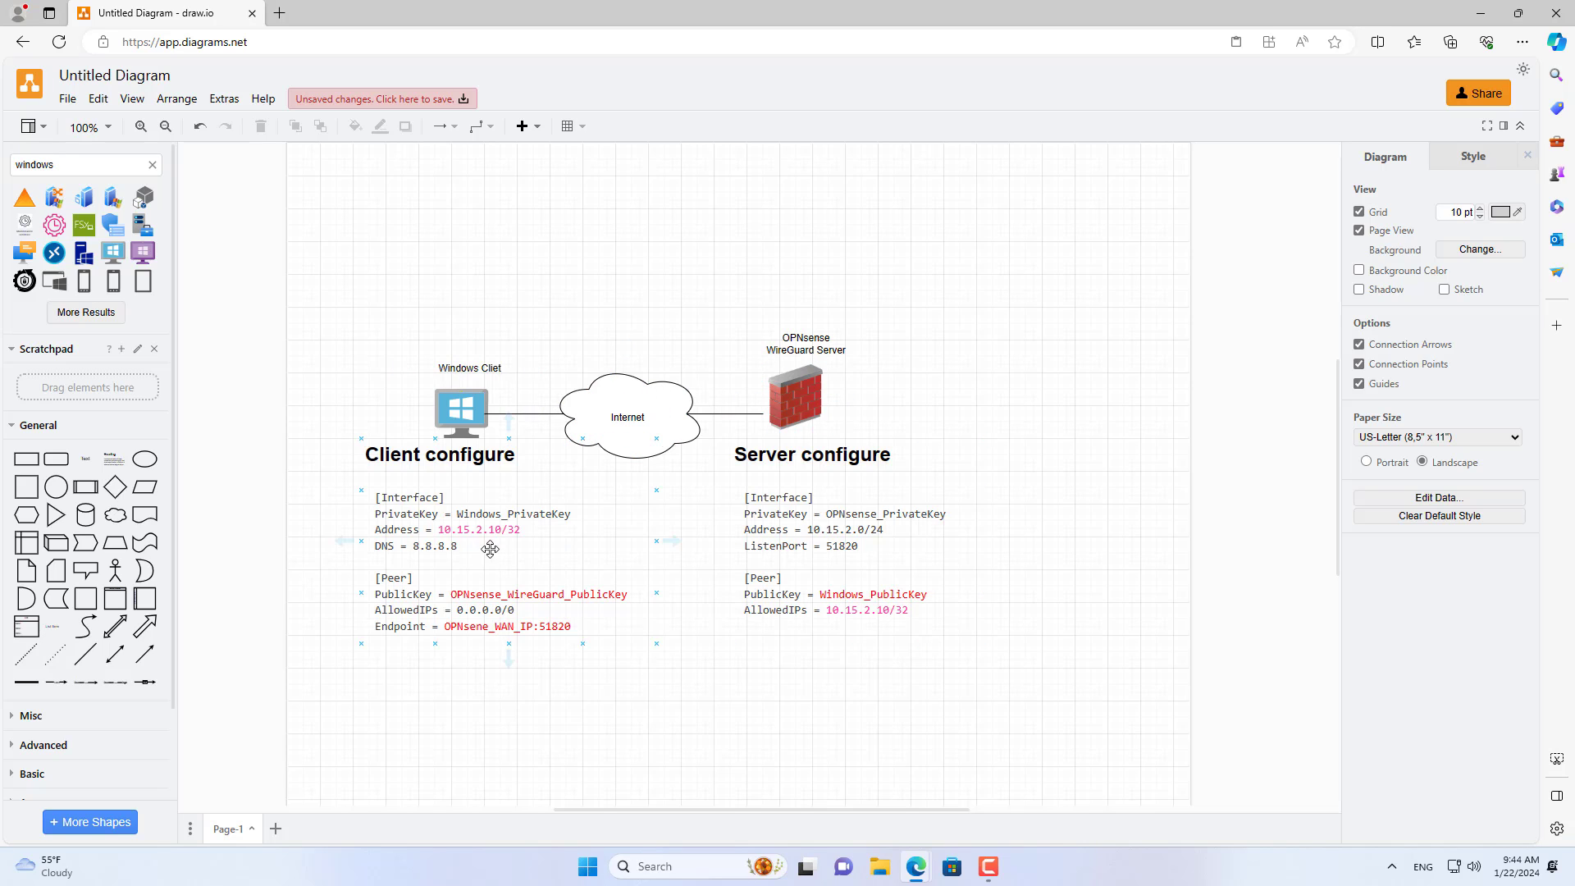
Highlight the client Address and server AllowedIPs values, both 10.15.2.10/32, in the diagram notes
{"action": "double_click", "coordinate": [460, 532]}
{"action": "left_click_drag", "start_coordinate": [438, 531], "coordinate": [528, 542]}
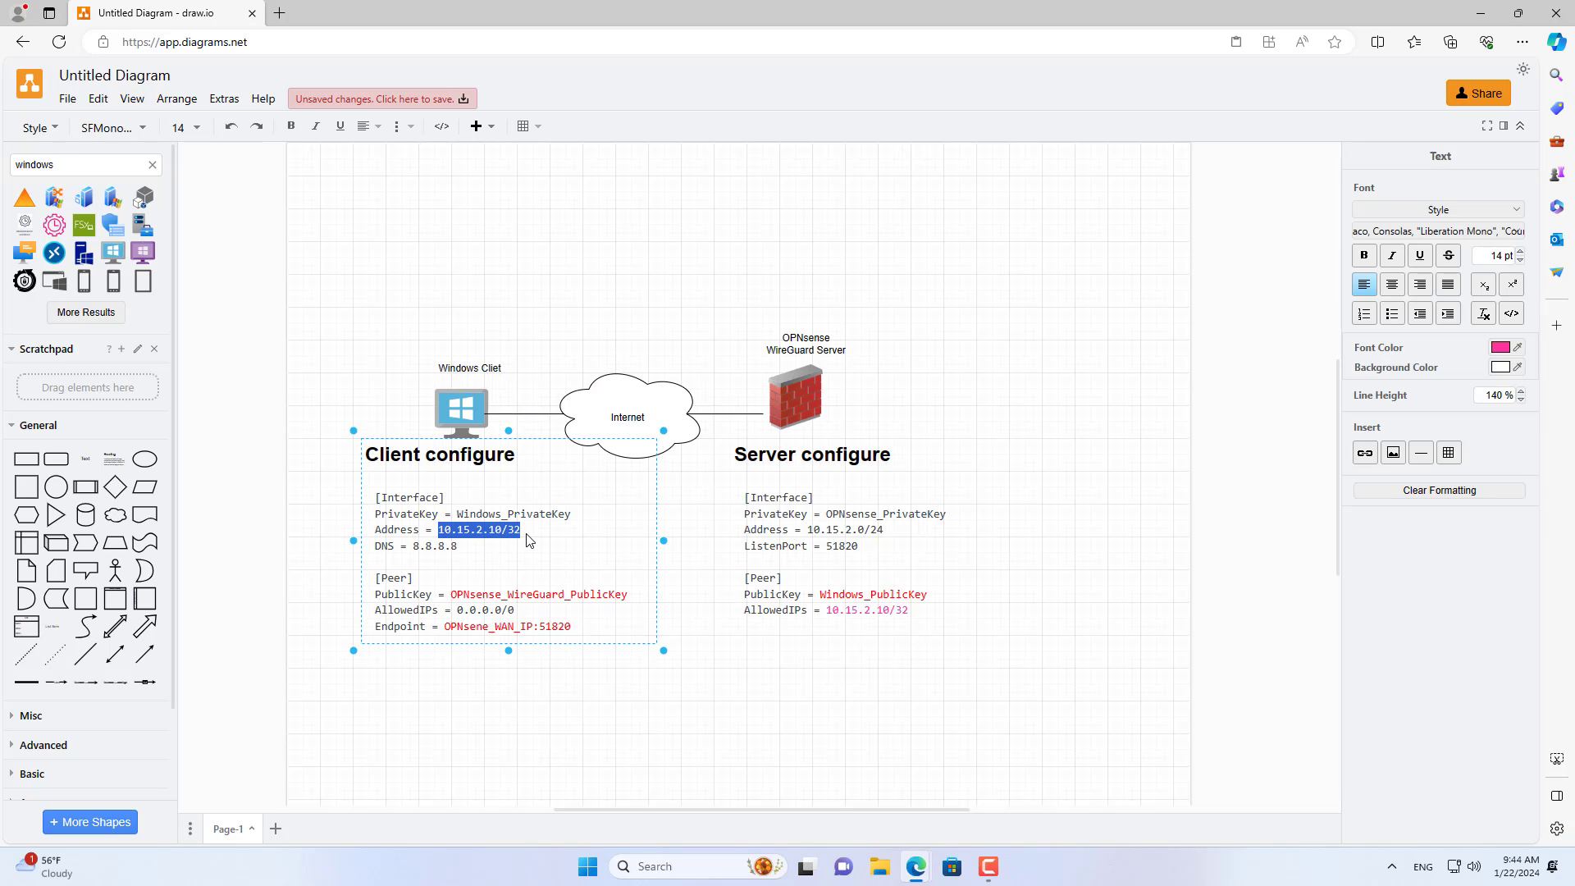
{"action": "double_click", "coordinate": [825, 614]}
{"action": "left_click", "coordinate": [825, 614]}
{"action": "left_click", "coordinate": [825, 612]}
{"action": "left_click_drag", "start_coordinate": [826, 614], "coordinate": [916, 620]}
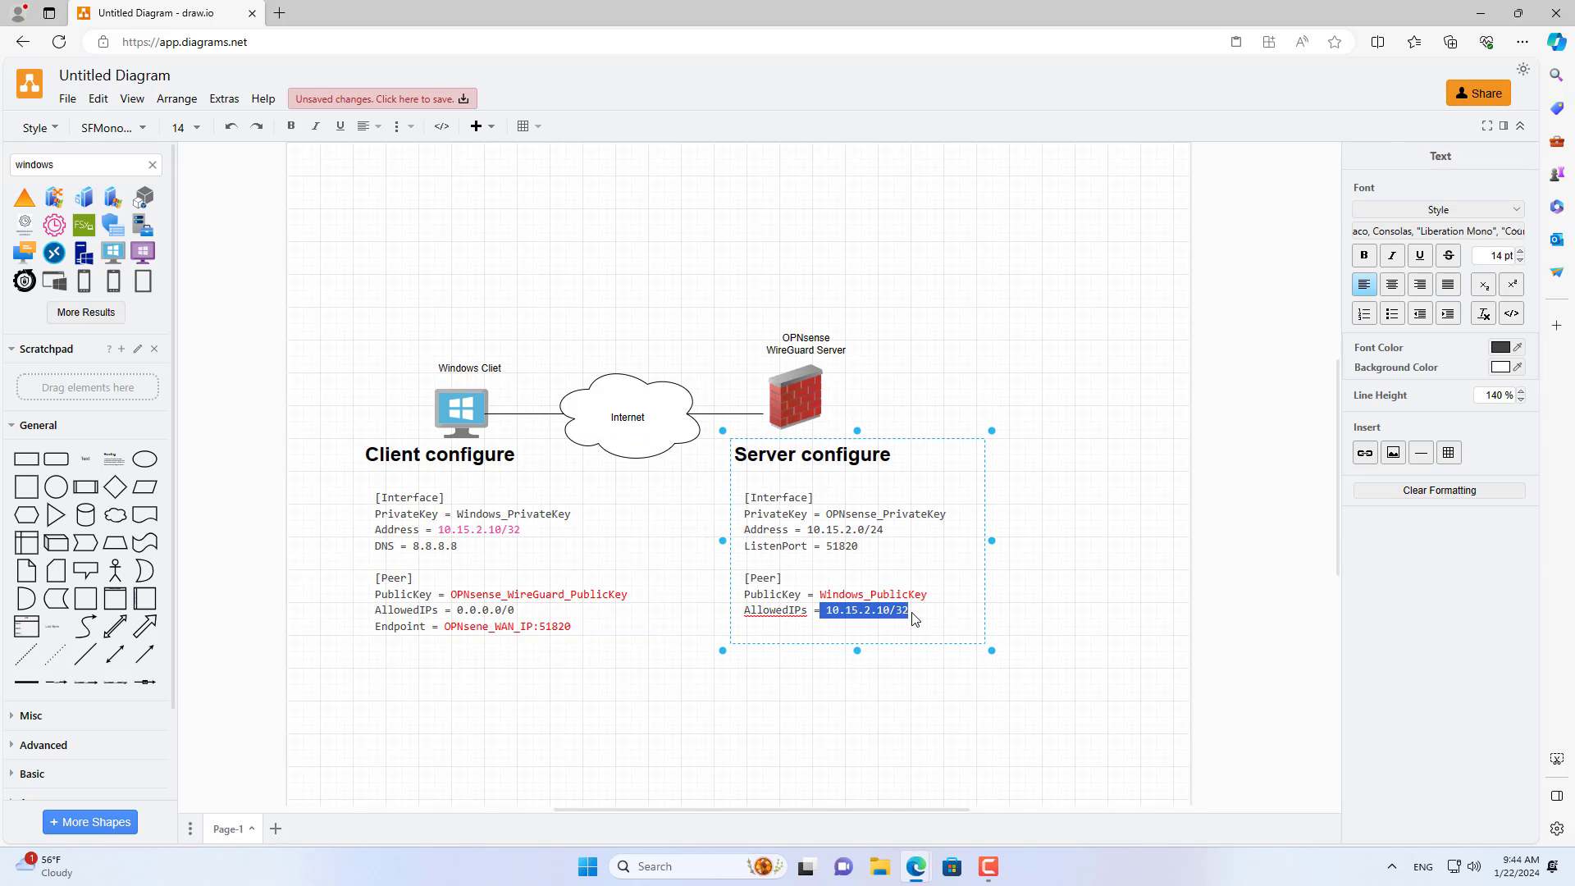
{"action": "left_click", "coordinate": [908, 688]}
{"action": "left_click", "coordinate": [909, 681]}
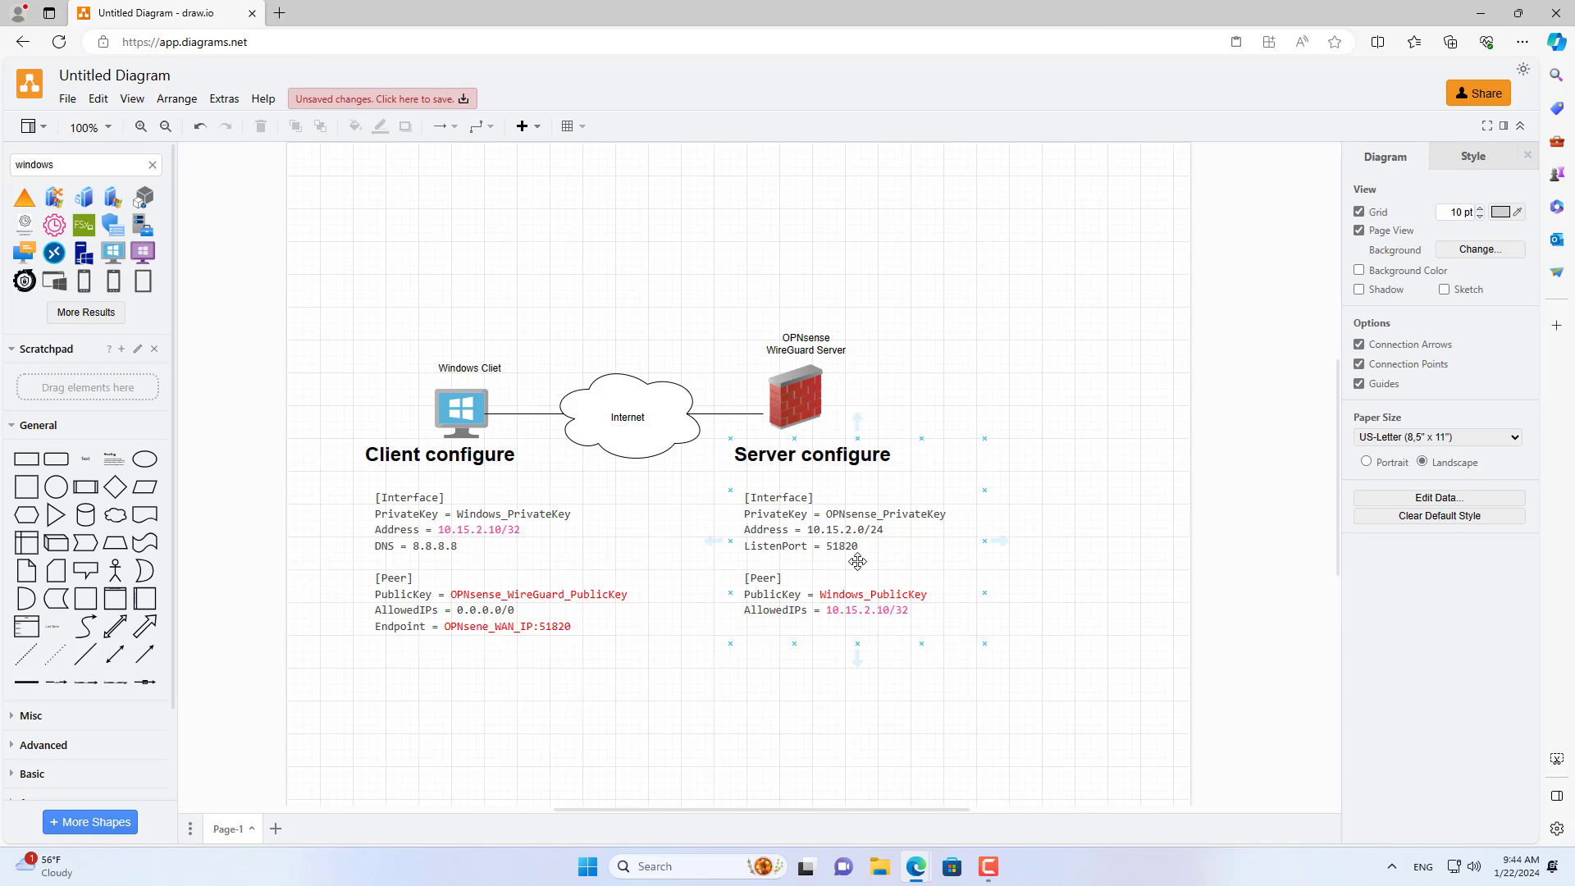
Highlight the client PublicKey placeholder, Endpoint port :51820 and the server ListenPort value
{"action": "left_click", "coordinate": [484, 607]}
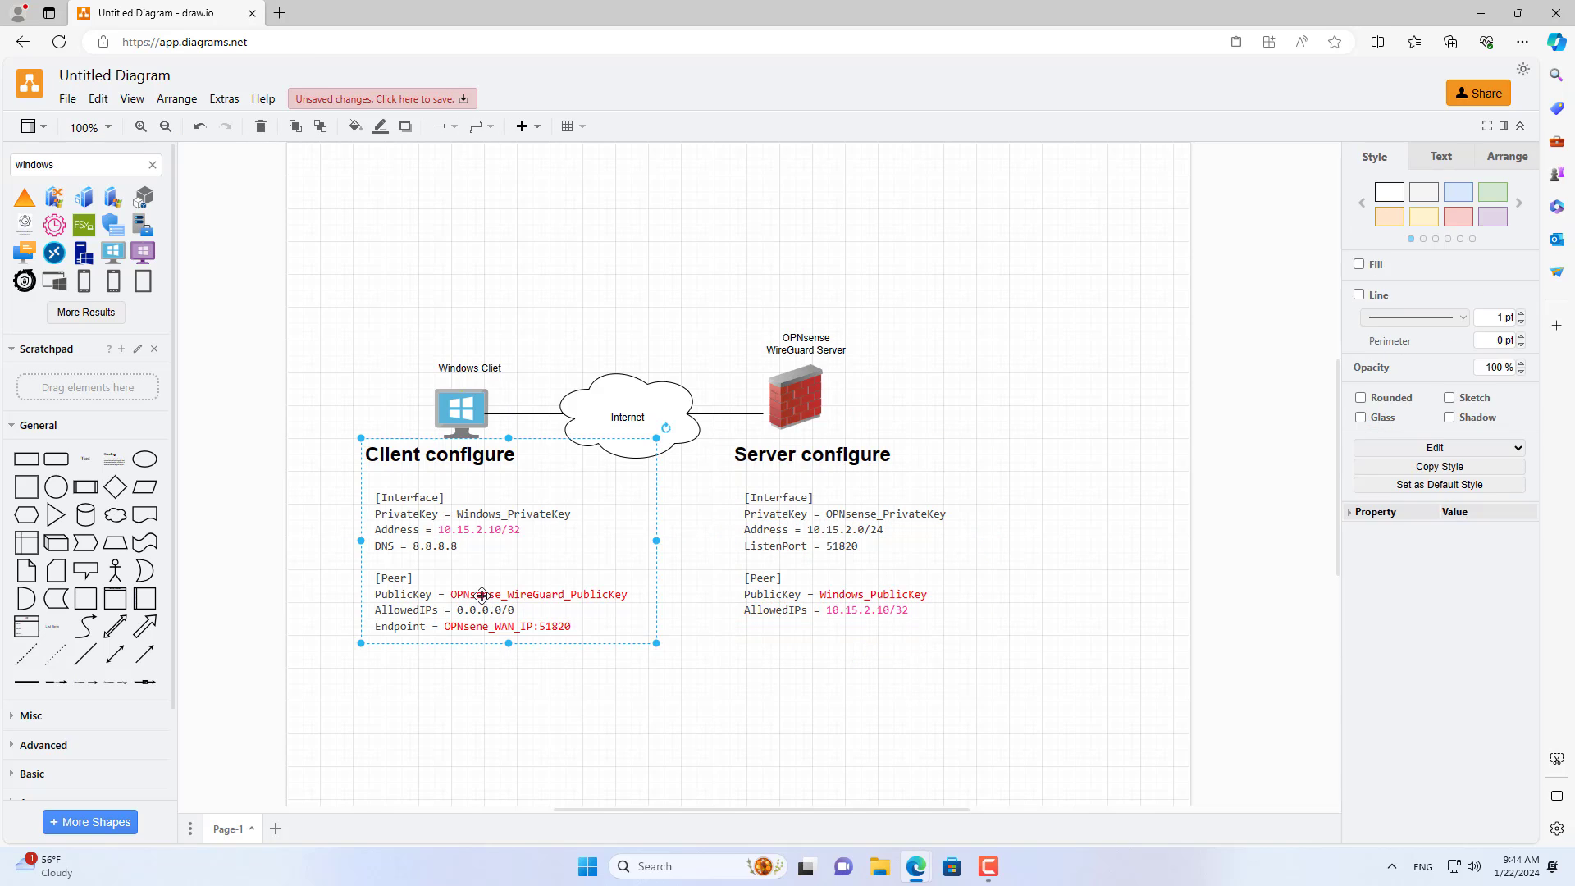
{"action": "double_click", "coordinate": [484, 608]}
{"action": "left_click", "coordinate": [457, 597]}
{"action": "left_click_drag", "start_coordinate": [454, 596], "coordinate": [625, 607]}
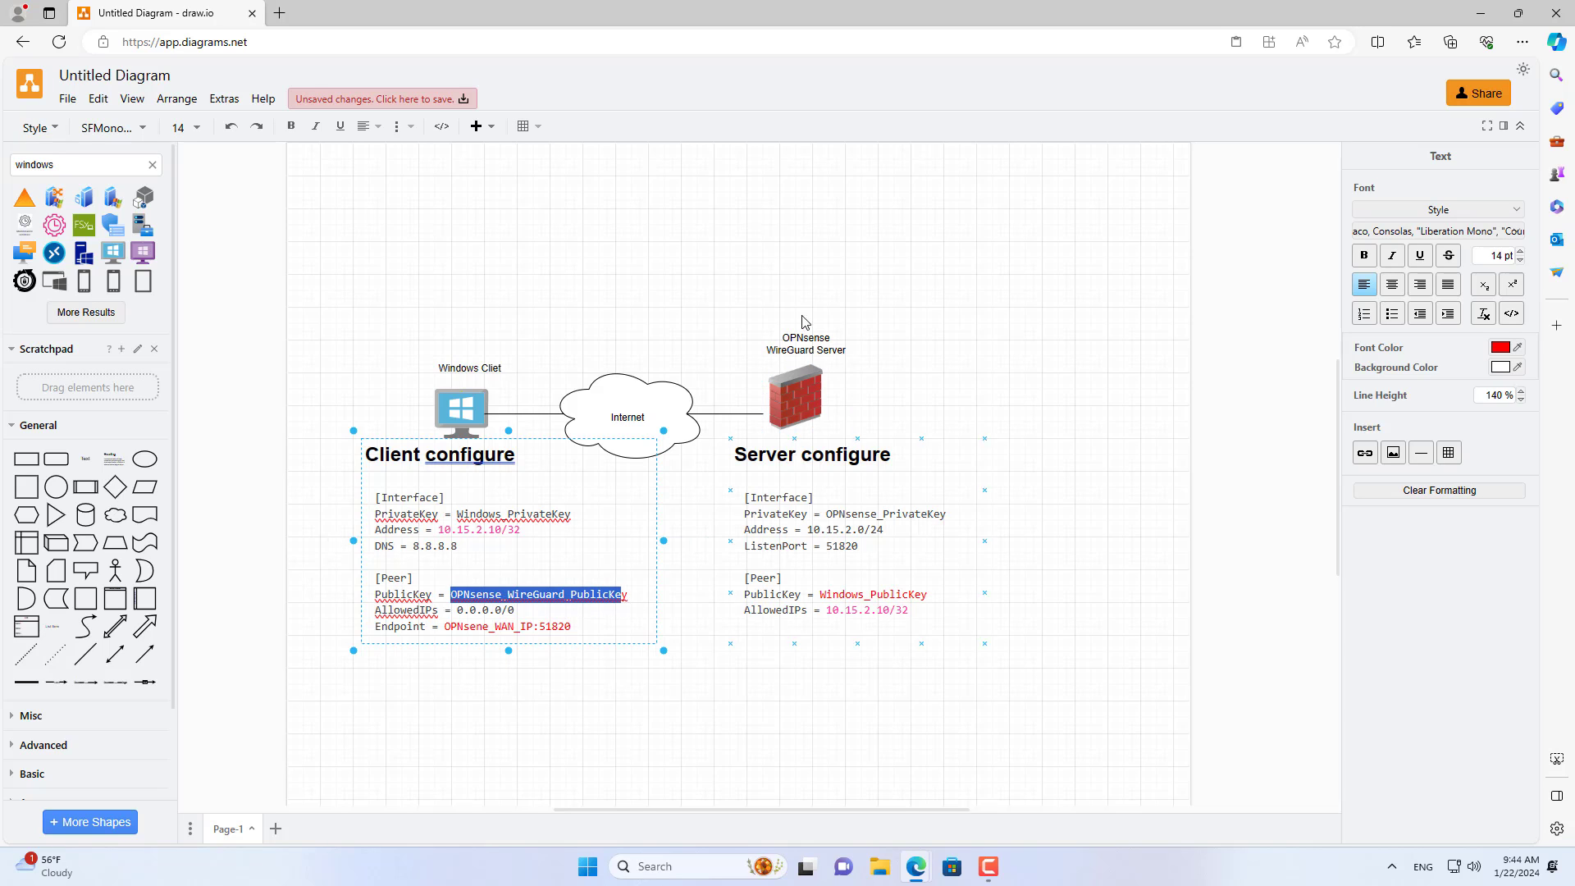
{"action": "left_click", "coordinate": [599, 700]}
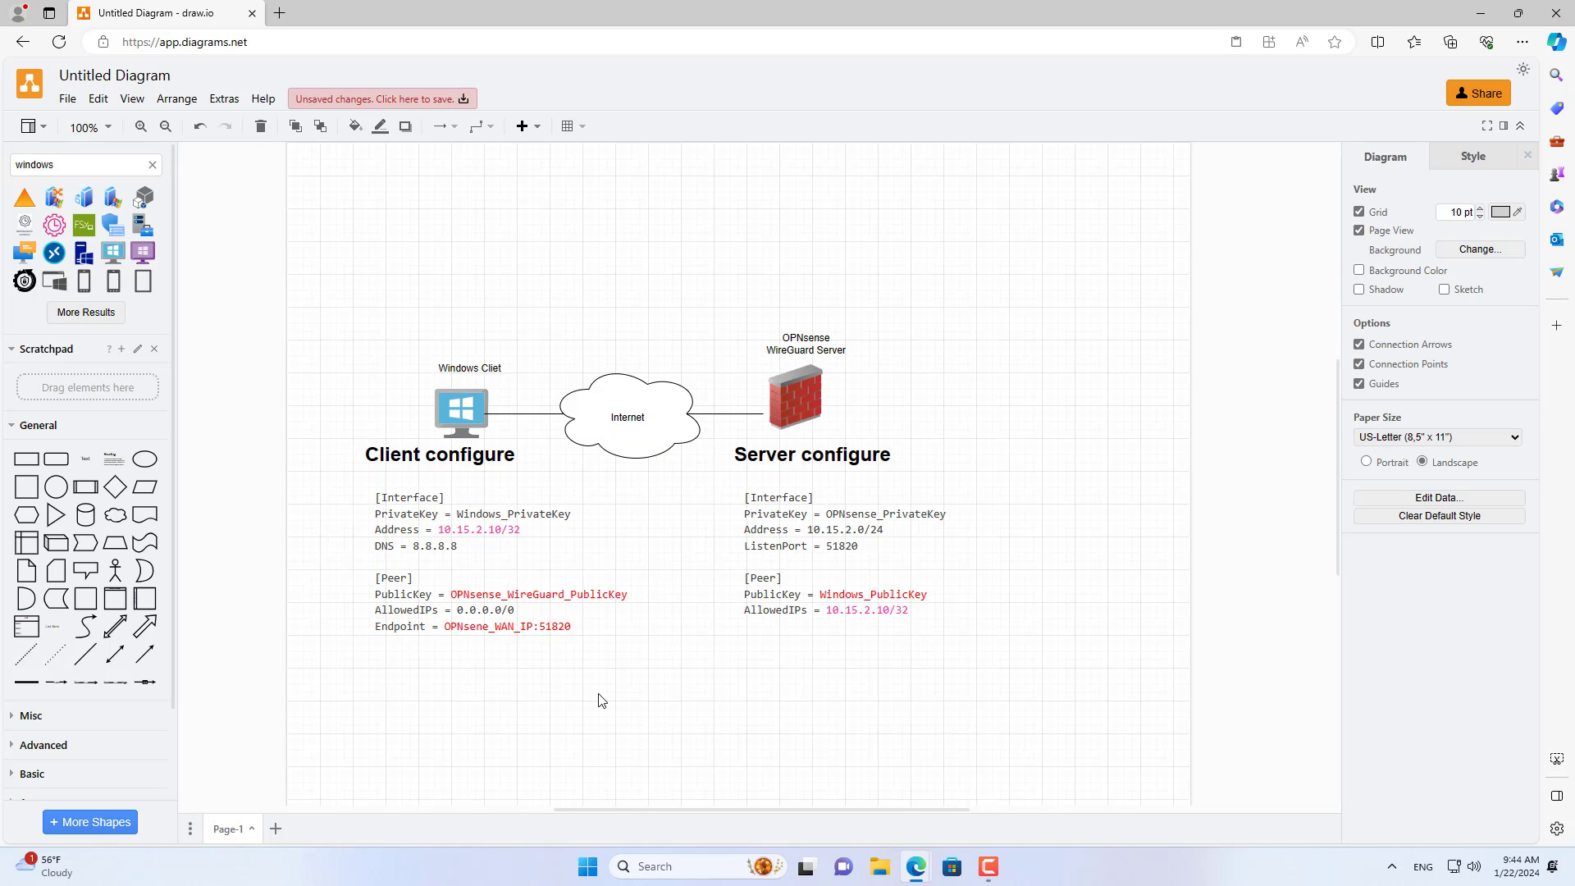
{"action": "triple_click", "coordinate": [543, 629]}
{"action": "left_click_drag", "start_coordinate": [535, 628], "coordinate": [572, 629]}
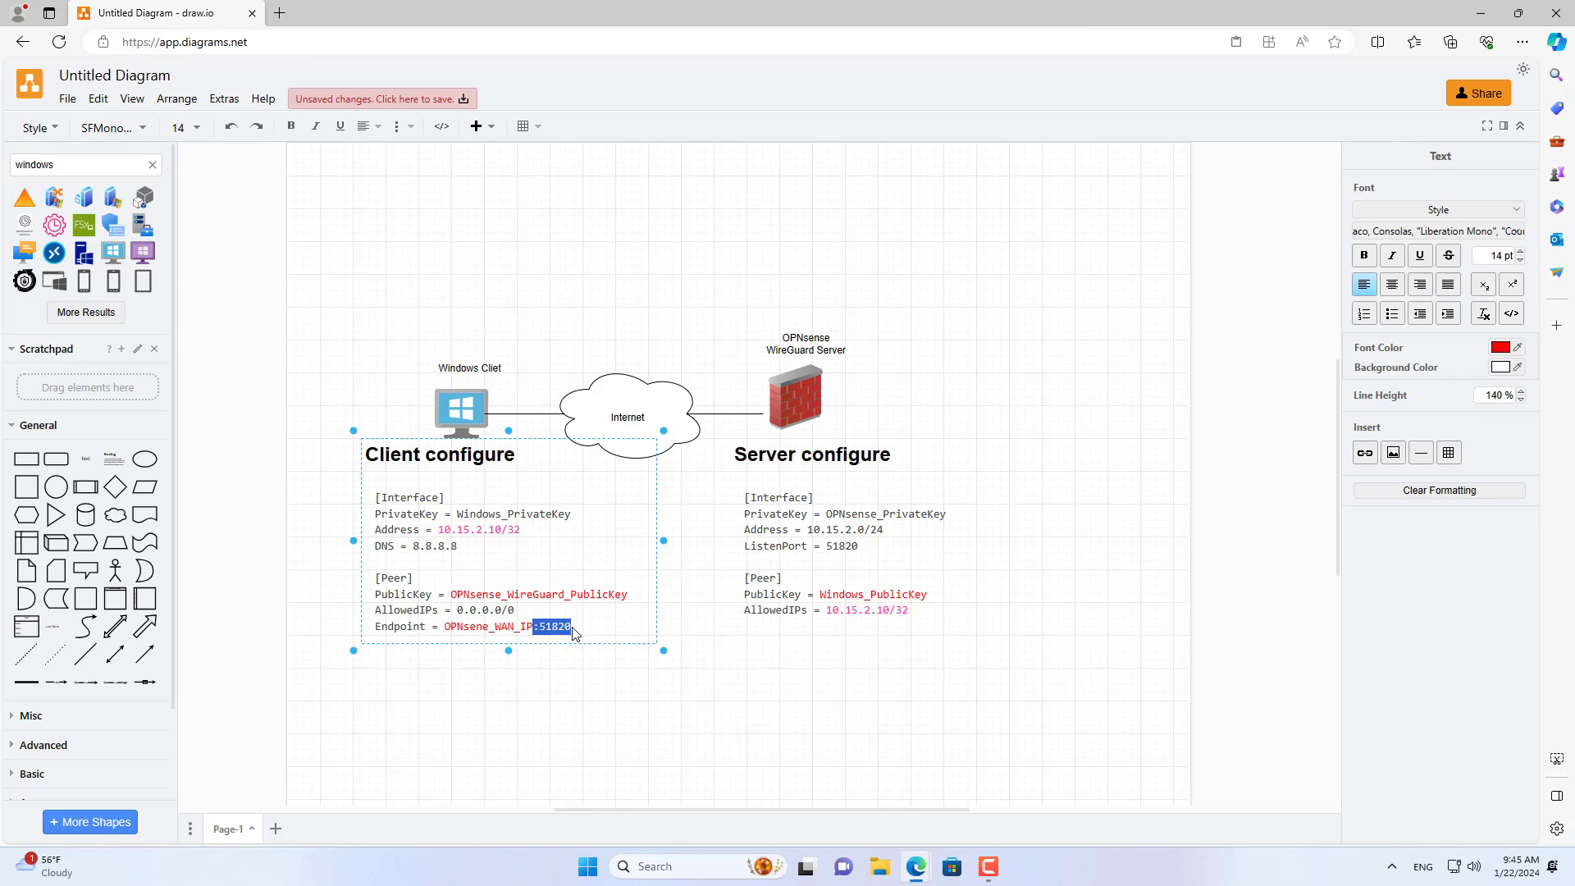
{"action": "double_click", "coordinate": [837, 548]}
{"action": "left_click", "coordinate": [840, 548]}
{"action": "left_click_drag", "start_coordinate": [832, 548], "coordinate": [882, 555]}
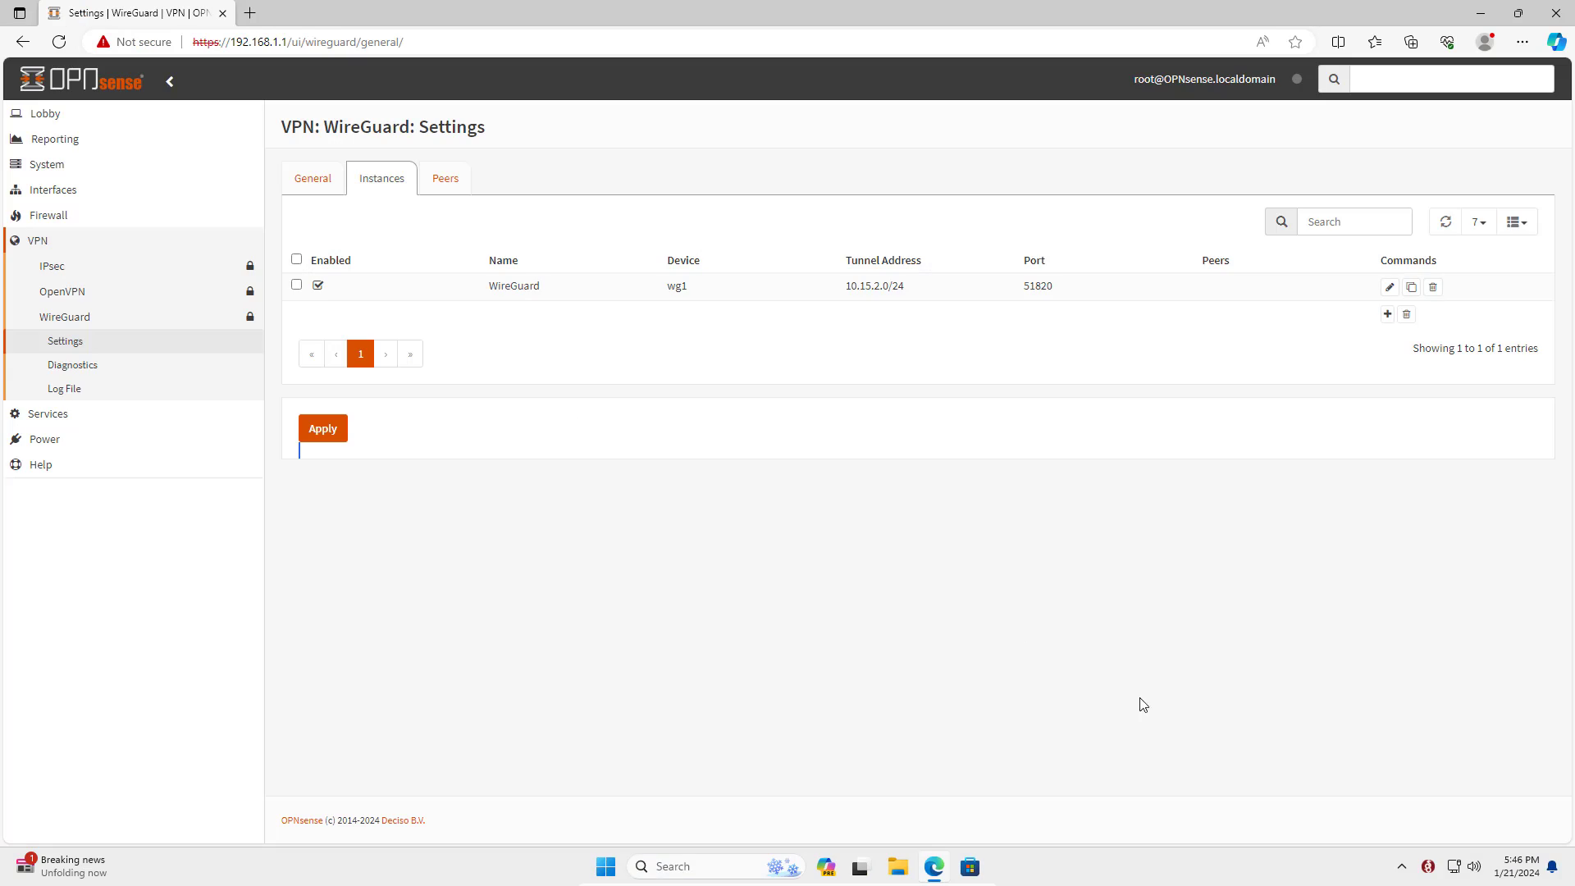
Create an empty WireGuard tunnel named Windows01
{"action": "left_click", "coordinate": [1429, 868]}
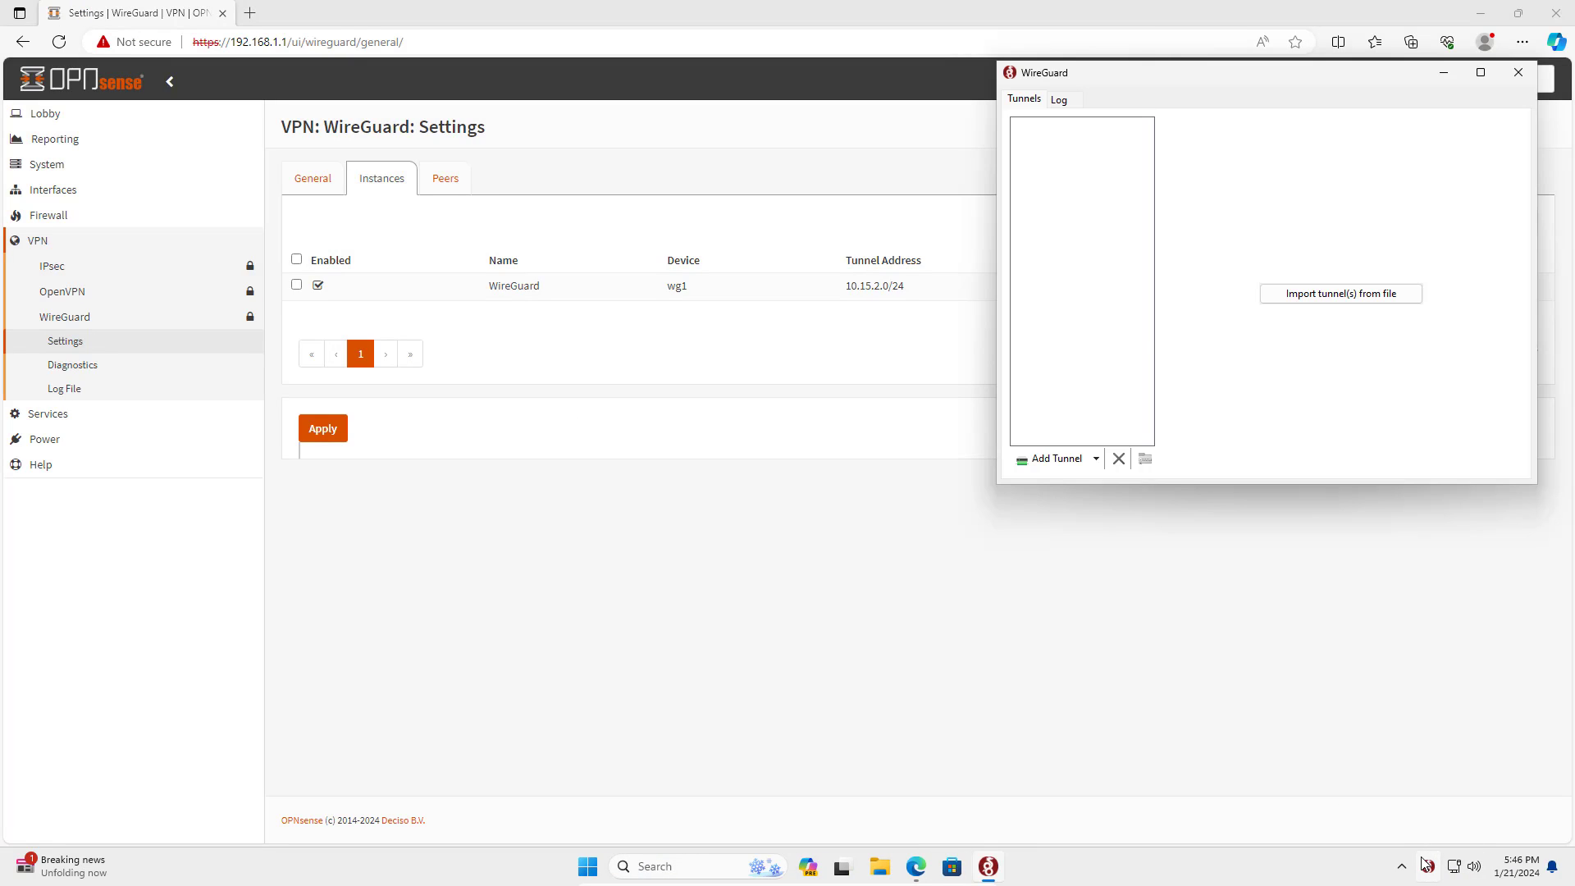
{"action": "left_click", "coordinate": [1098, 462]}
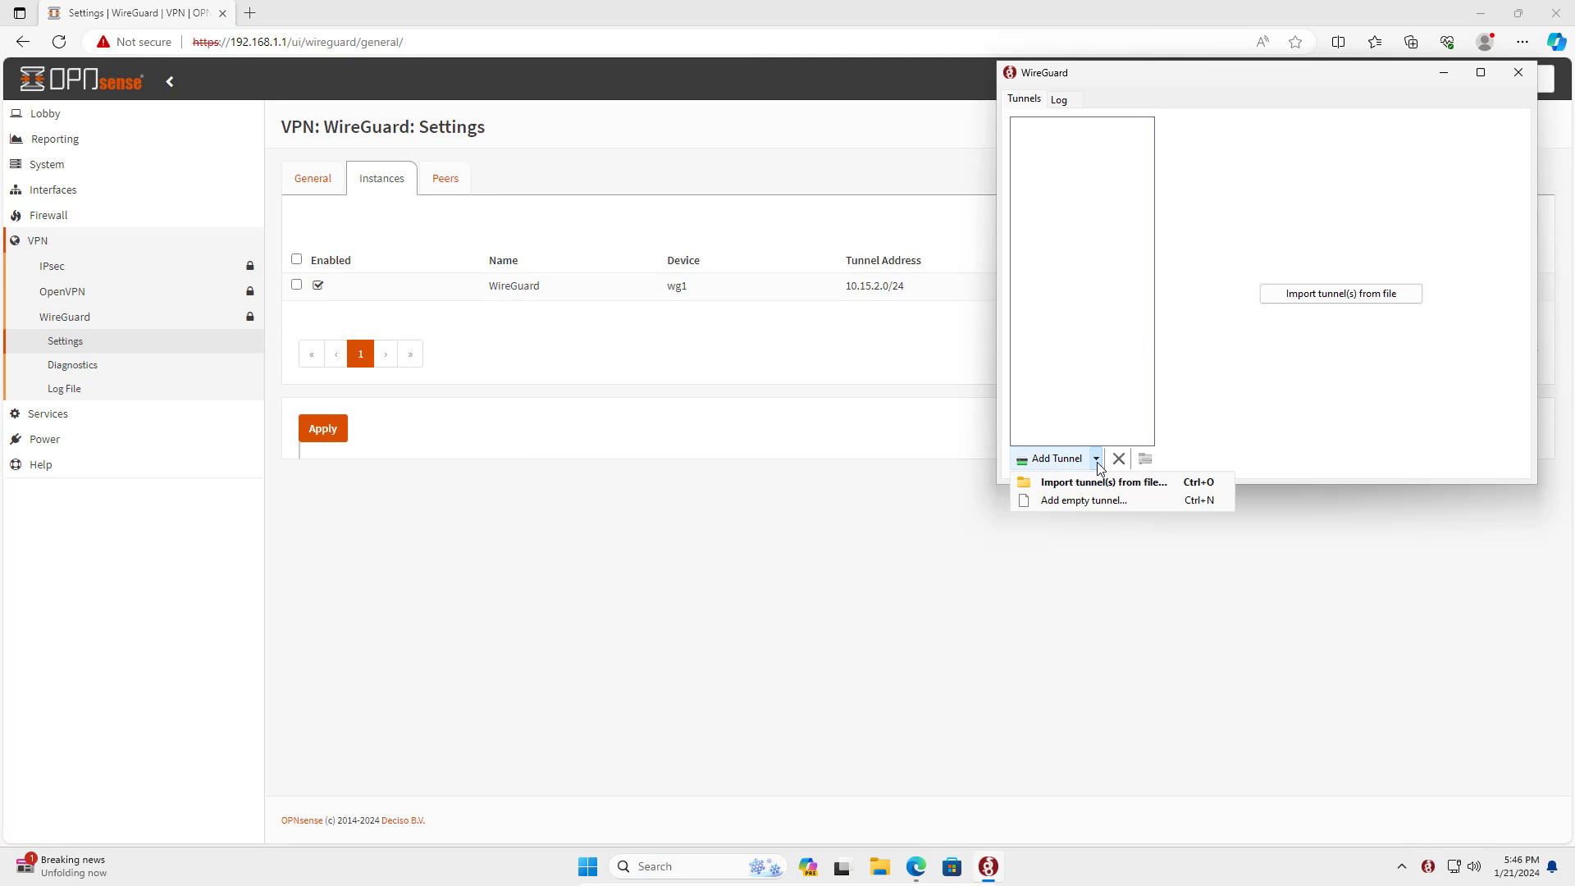
{"action": "left_click", "coordinate": [1088, 502]}
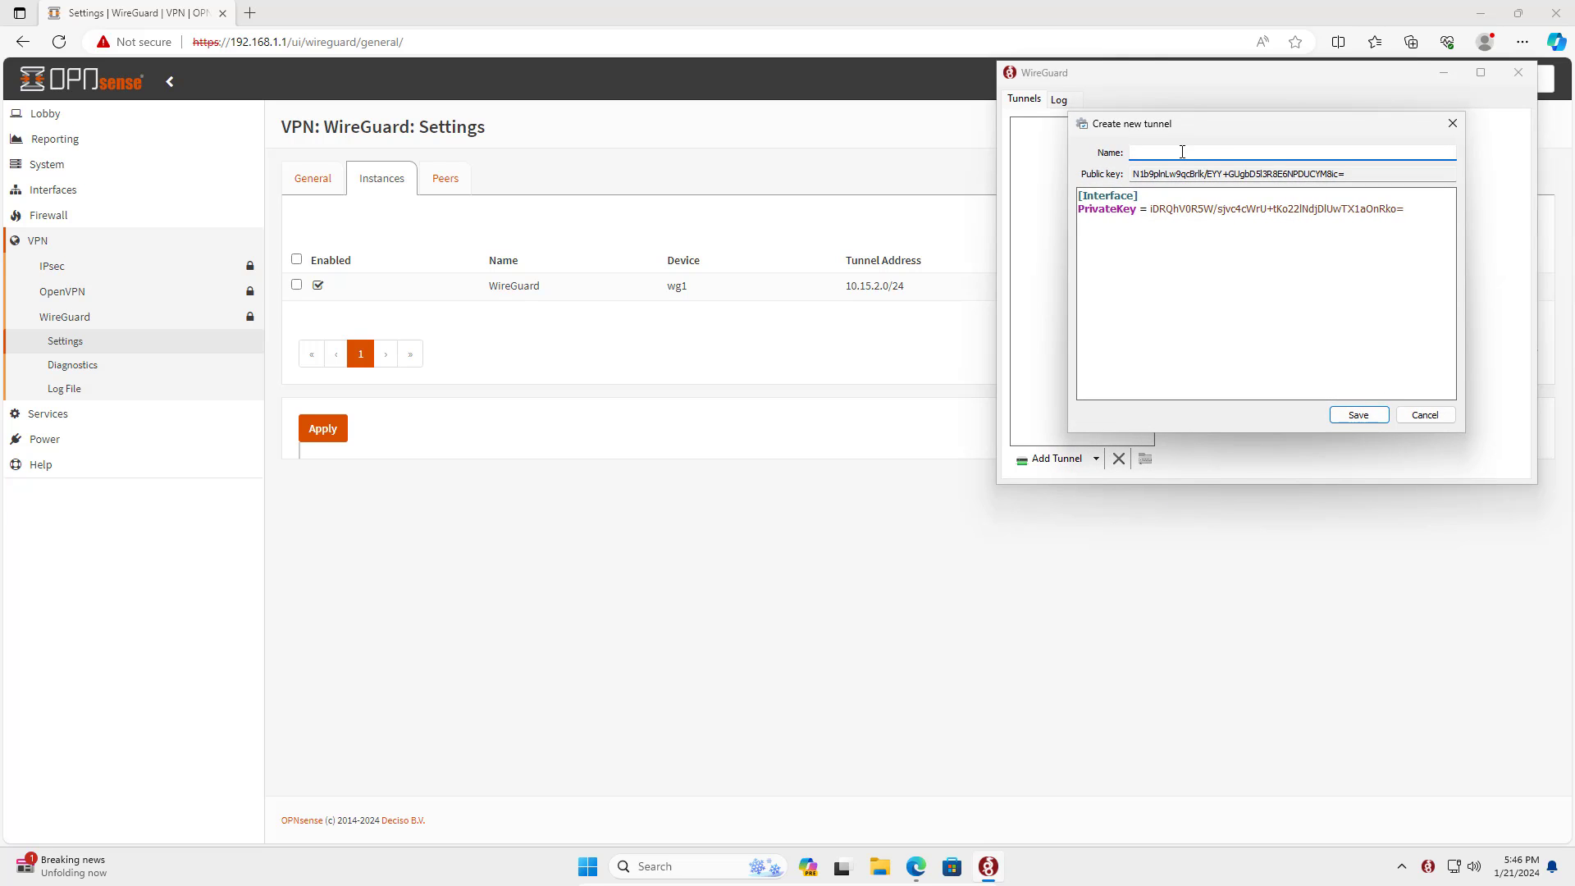
{"action": "type", "text": "Windows01"}
{"action": "left_click_drag", "start_coordinate": [1181, 156], "coordinate": [1104, 153]}
Enter Address = 10.15.2.10/32, DNS = 8.8.8.8 and begin a [Peer] PublicKey line
{"action": "left_click", "coordinate": [1430, 204]}
{"action": "type", "text": "Address"}
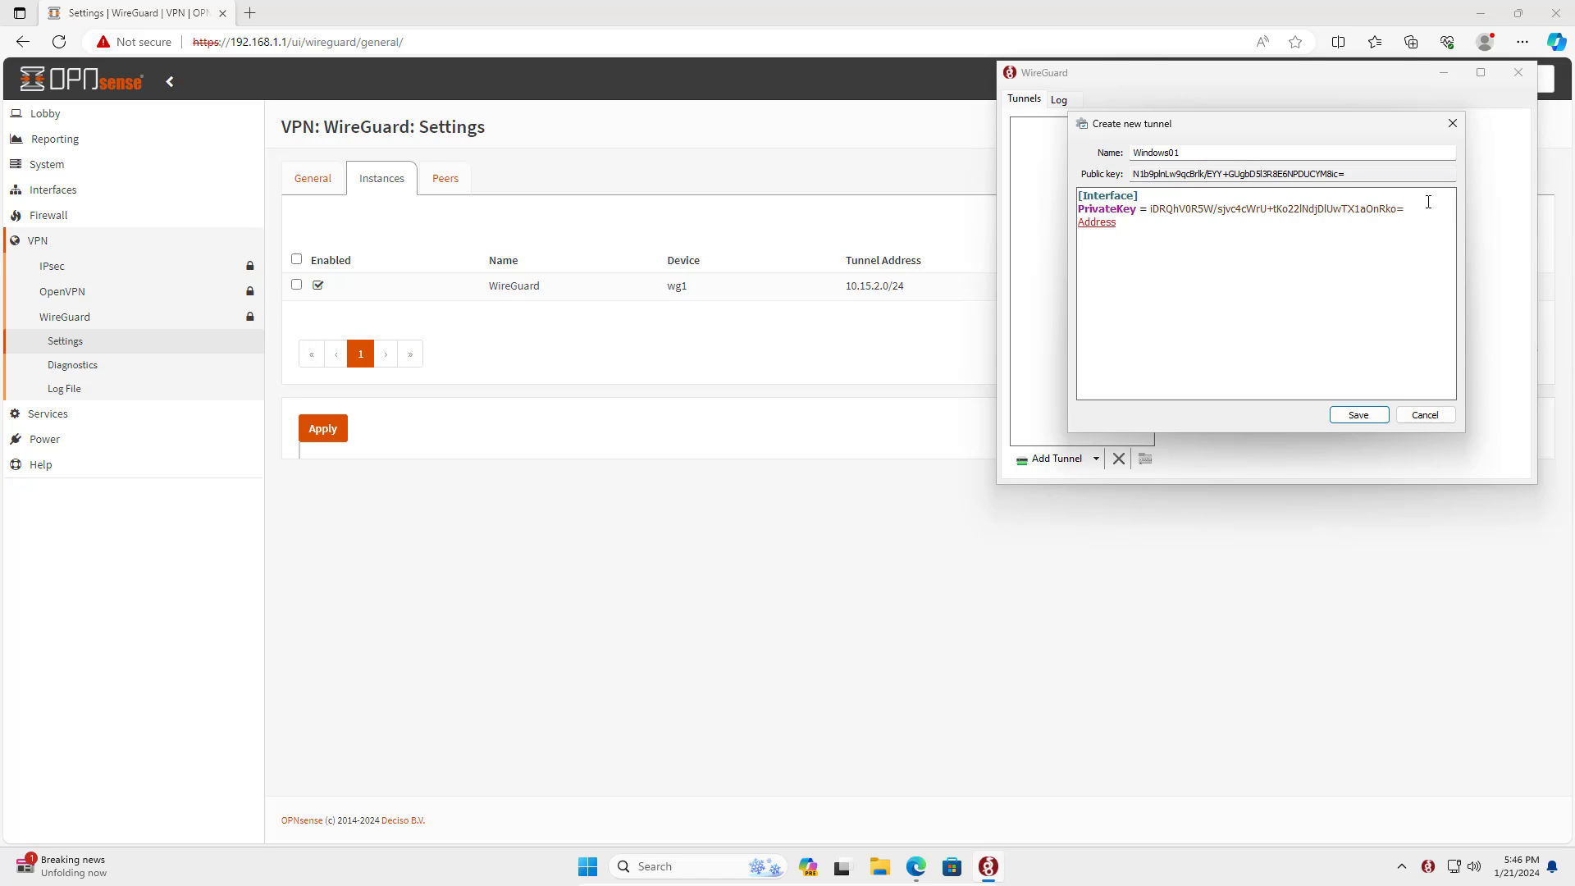
{"action": "type", "text": " = 10.15.2.10/32"}
{"action": "left_click_drag", "start_coordinate": [1224, 227], "coordinate": [1138, 226]}
{"action": "left_click", "coordinate": [1280, 221]}
{"action": "key", "text": "Return"}
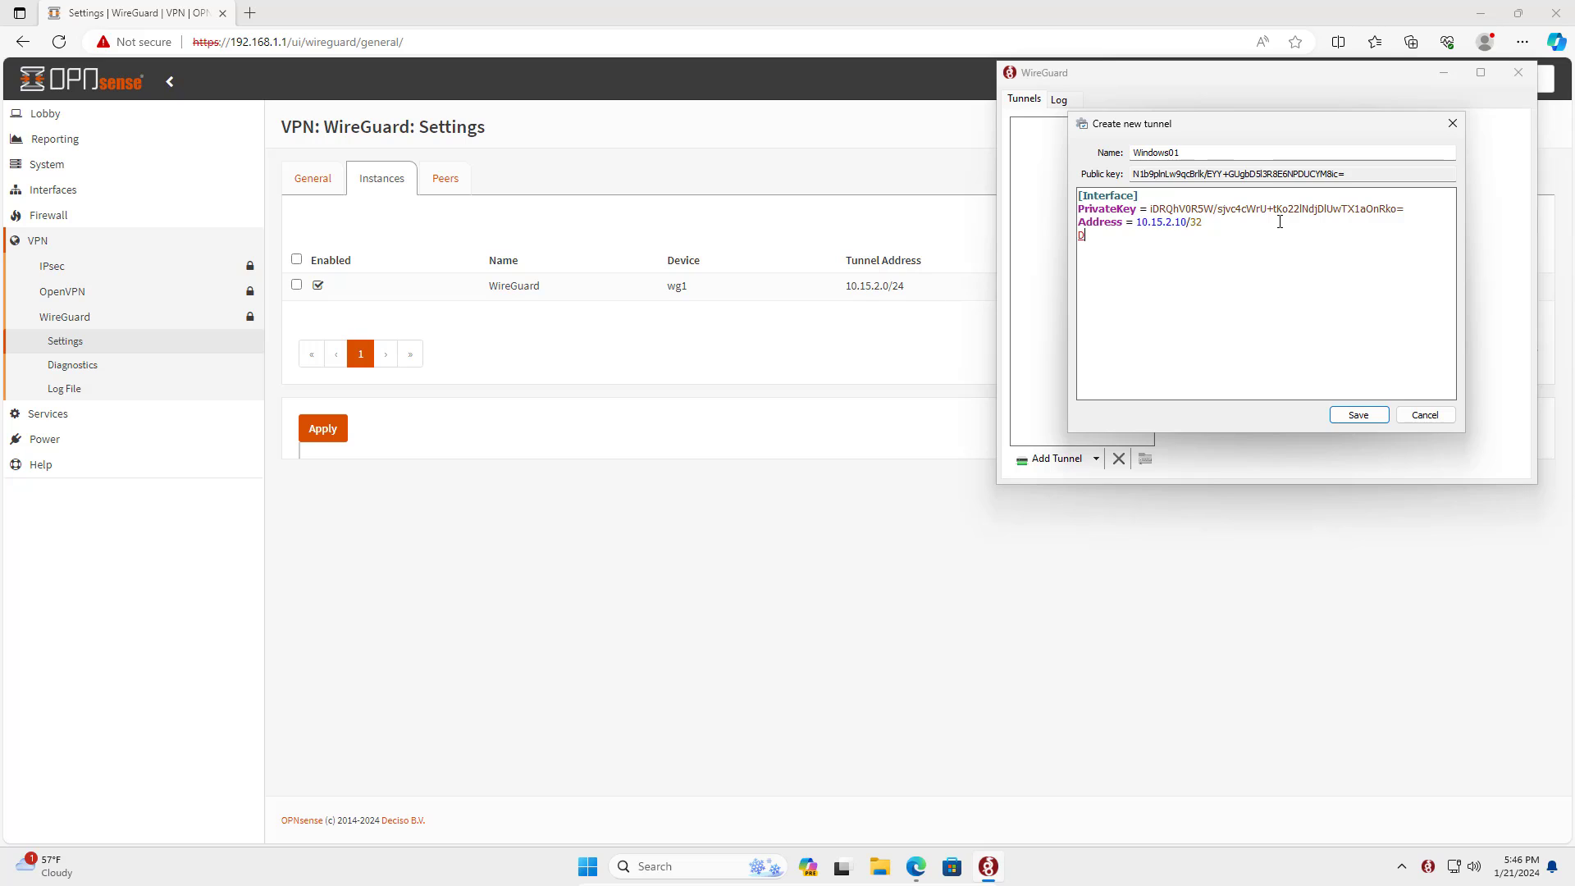
{"action": "type", "text": "DNS = 8.8.8.8  "}
{"action": "type", "text": "[Peer"}
{"action": "type", "text": "="}
Copy the WireGuard instance's public key from its OPNsense edit dialog
{"action": "left_click", "coordinate": [815, 358]}
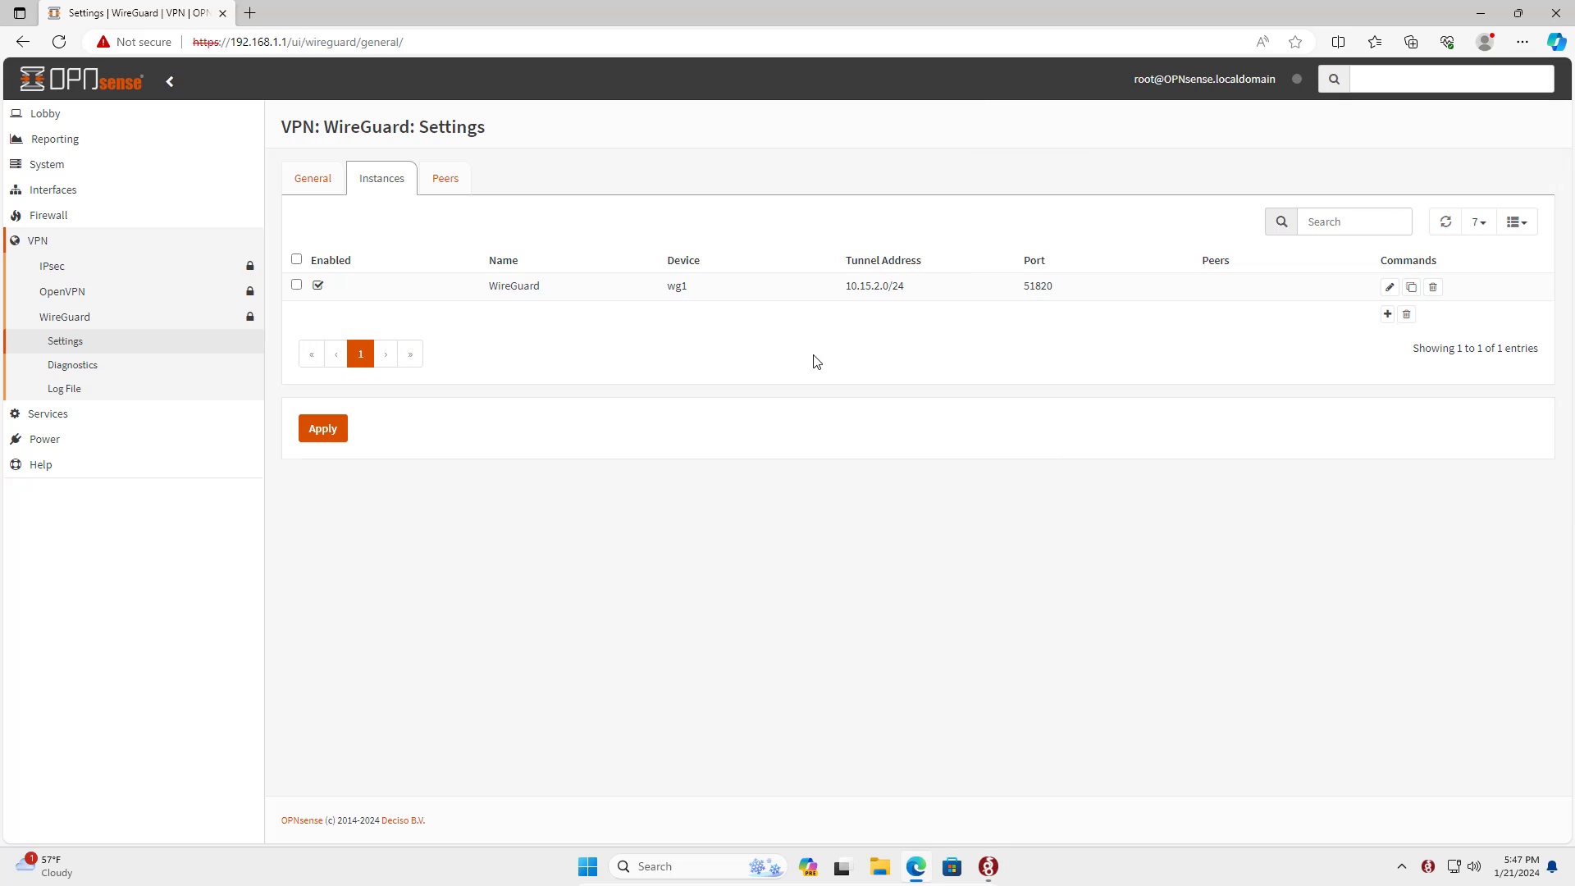
{"action": "left_click", "coordinate": [1391, 290]}
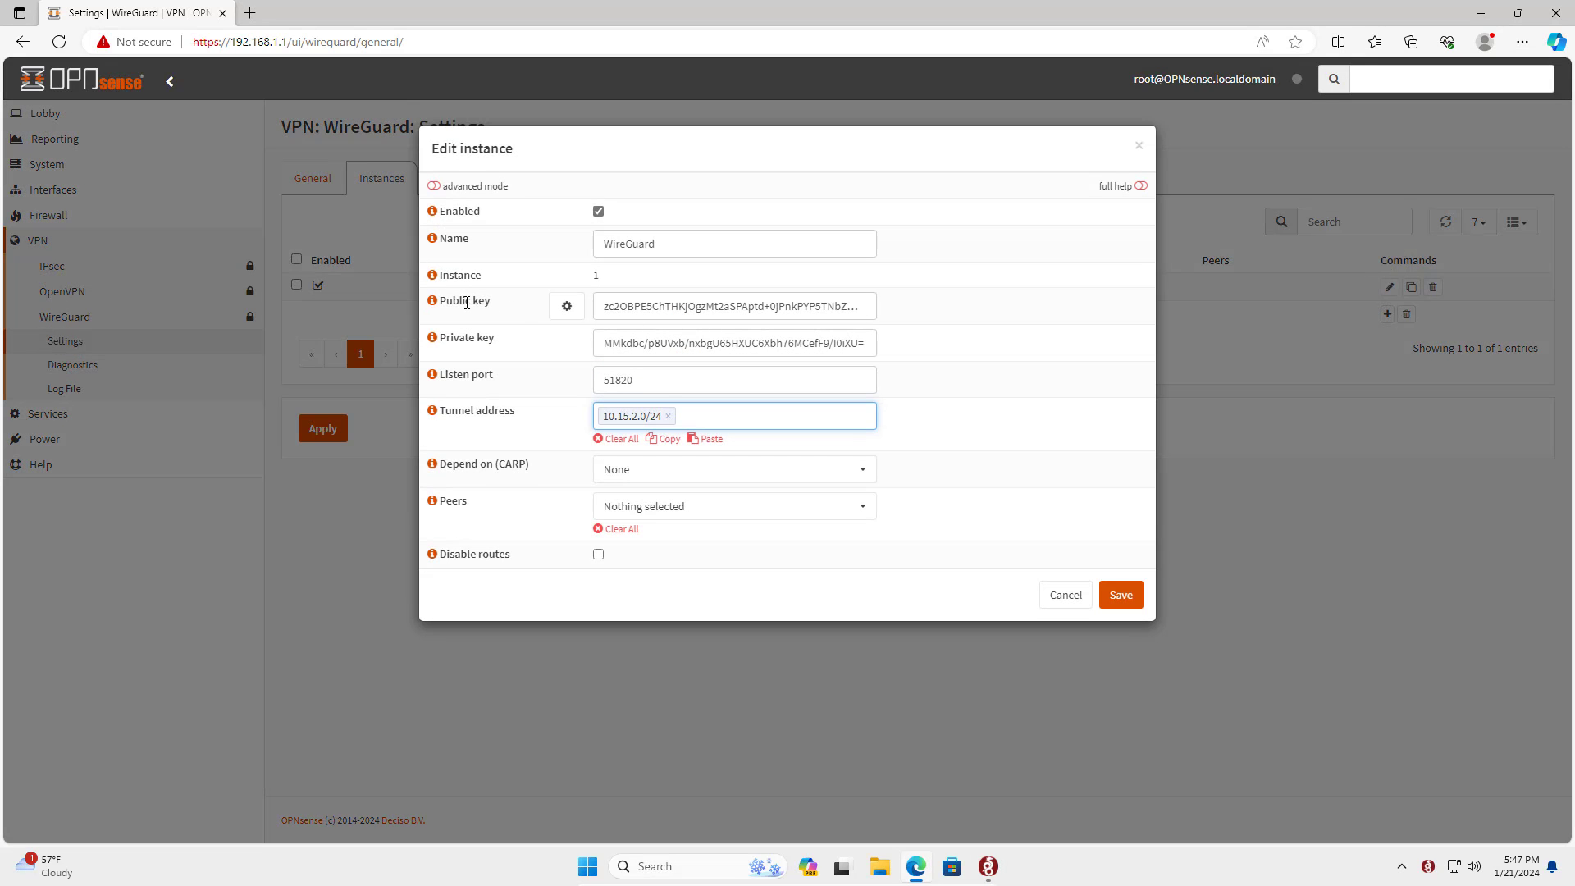
{"action": "double_click", "coordinate": [727, 307]}
{"action": "triple_click", "coordinate": [727, 306]}
{"action": "right_click", "coordinate": [729, 306]}
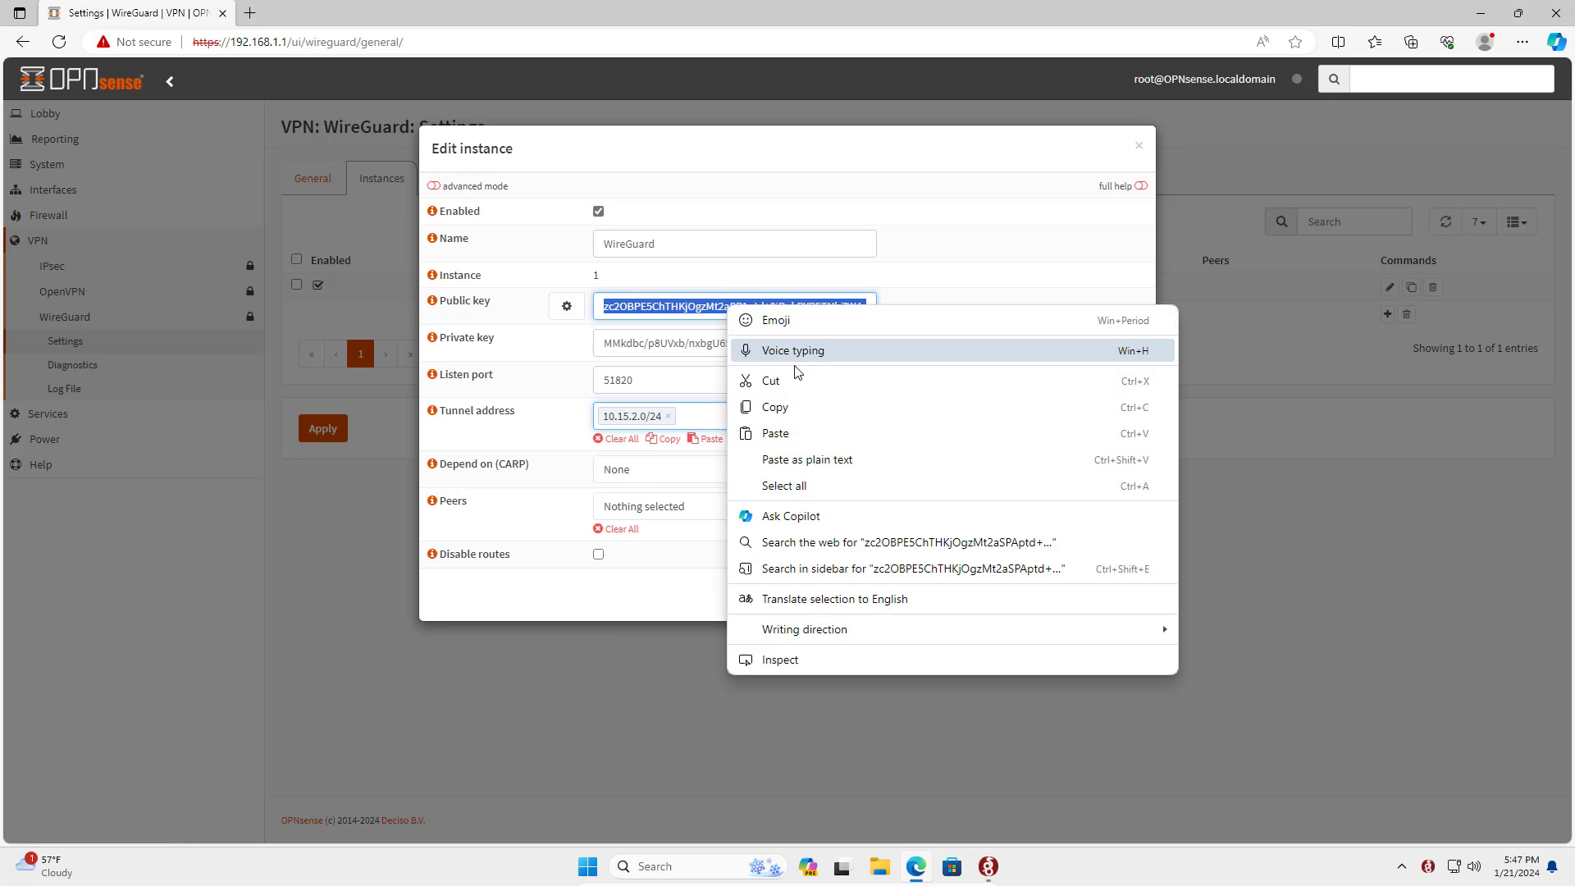
{"action": "left_click", "coordinate": [790, 405]}
{"action": "left_click", "coordinate": [989, 866]}
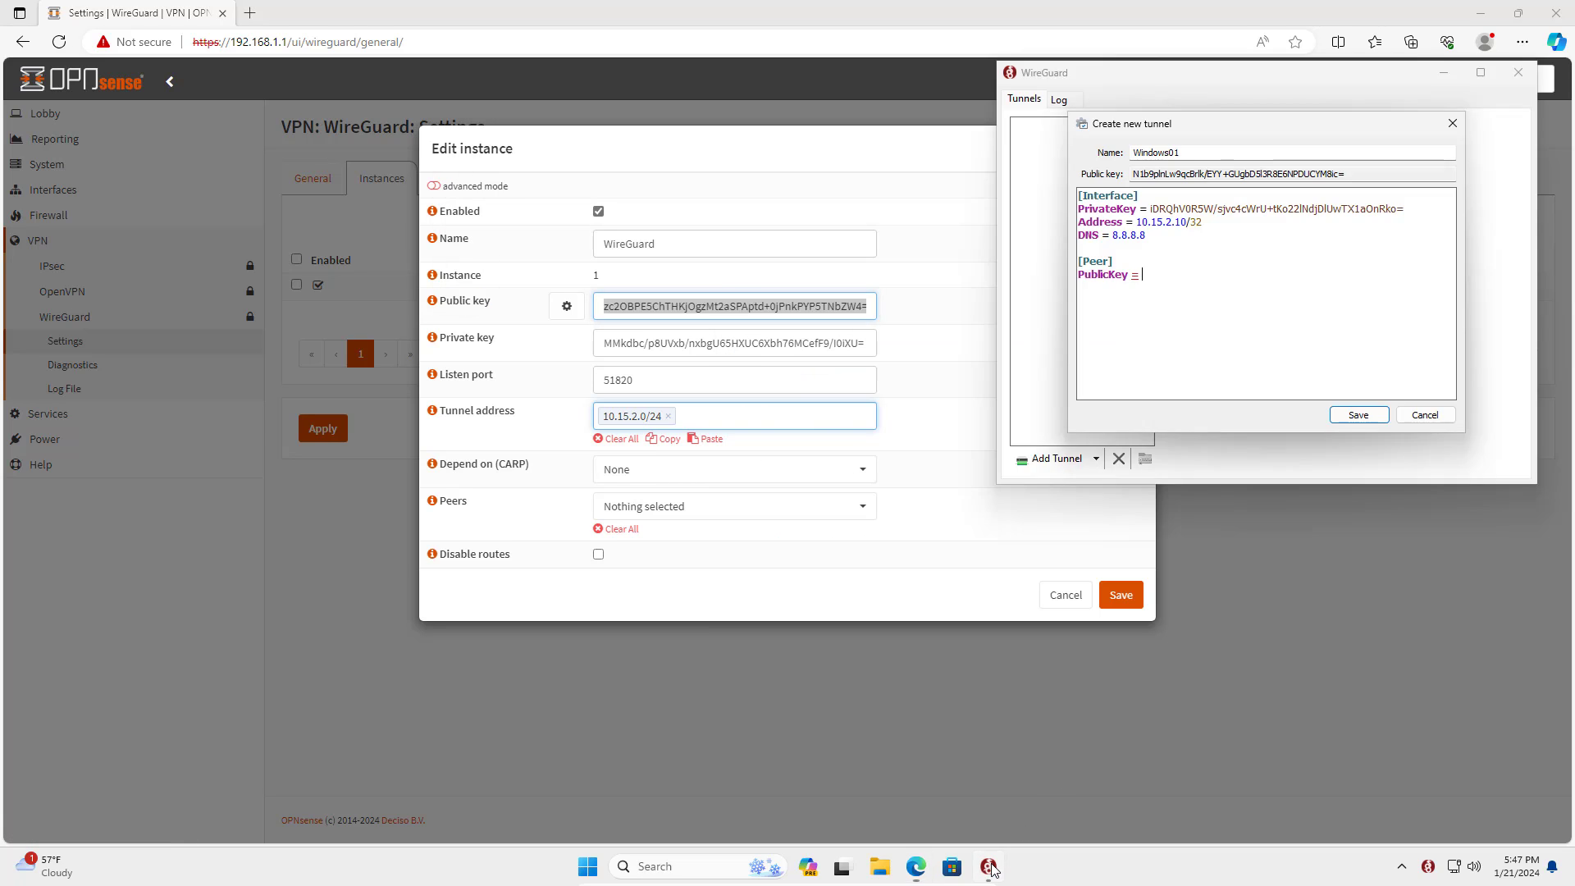
Paste the server public key after PublicKey and add AllowedIPs = 0.0.0.0/0
{"action": "right_click", "coordinate": [1201, 278]}
{"action": "left_click", "coordinate": [1245, 348]}
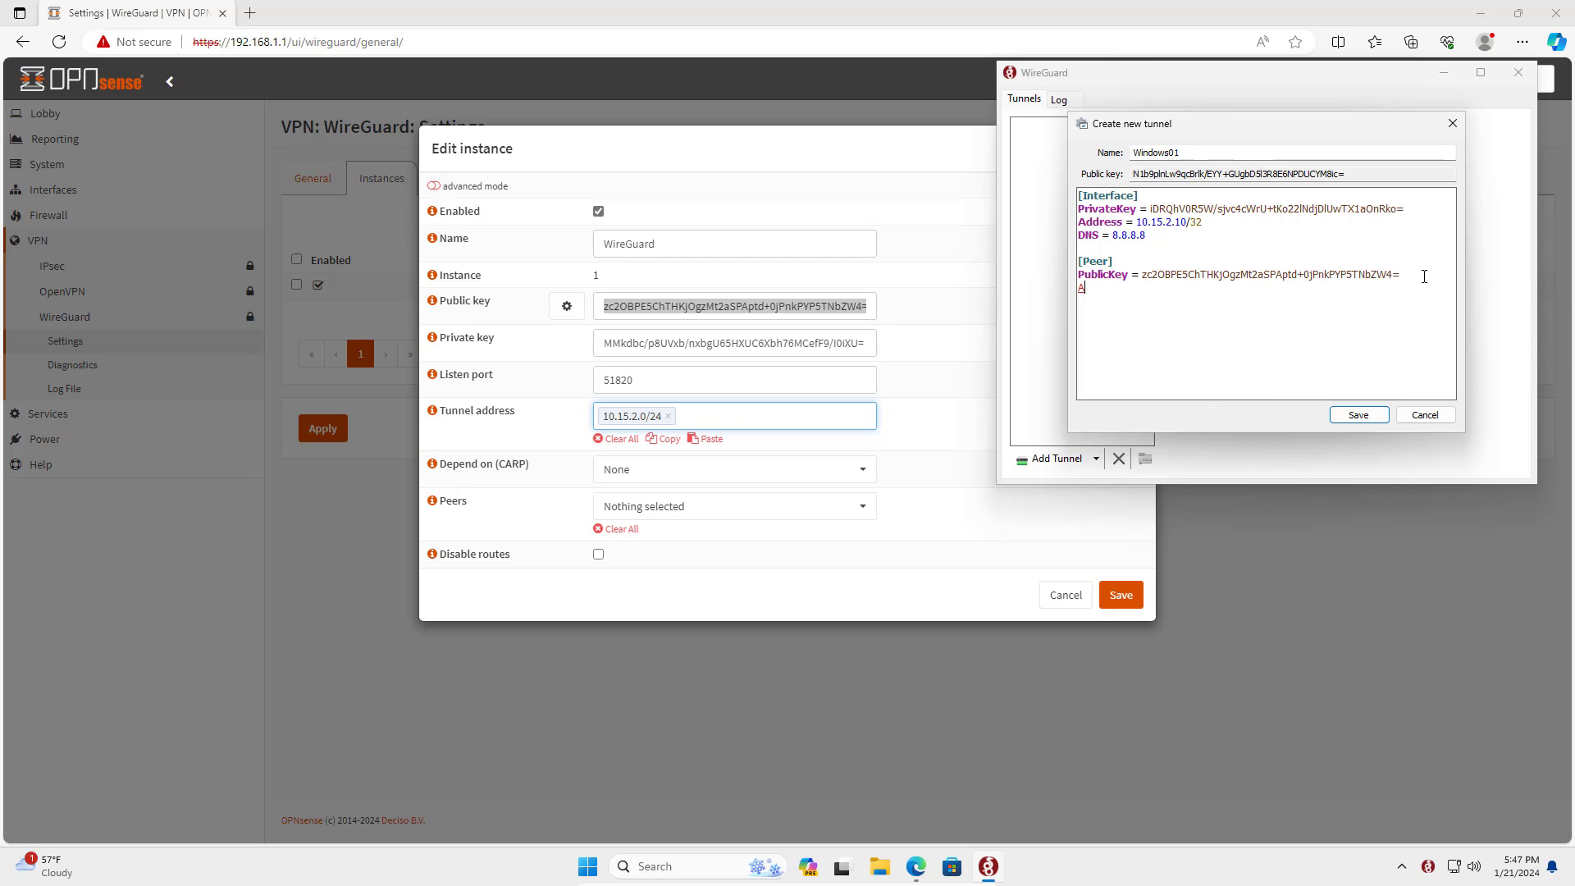
{"action": "type", "text": "AllowedIPs = 0.0.0.0"}
{"action": "type", "text": "/0"}
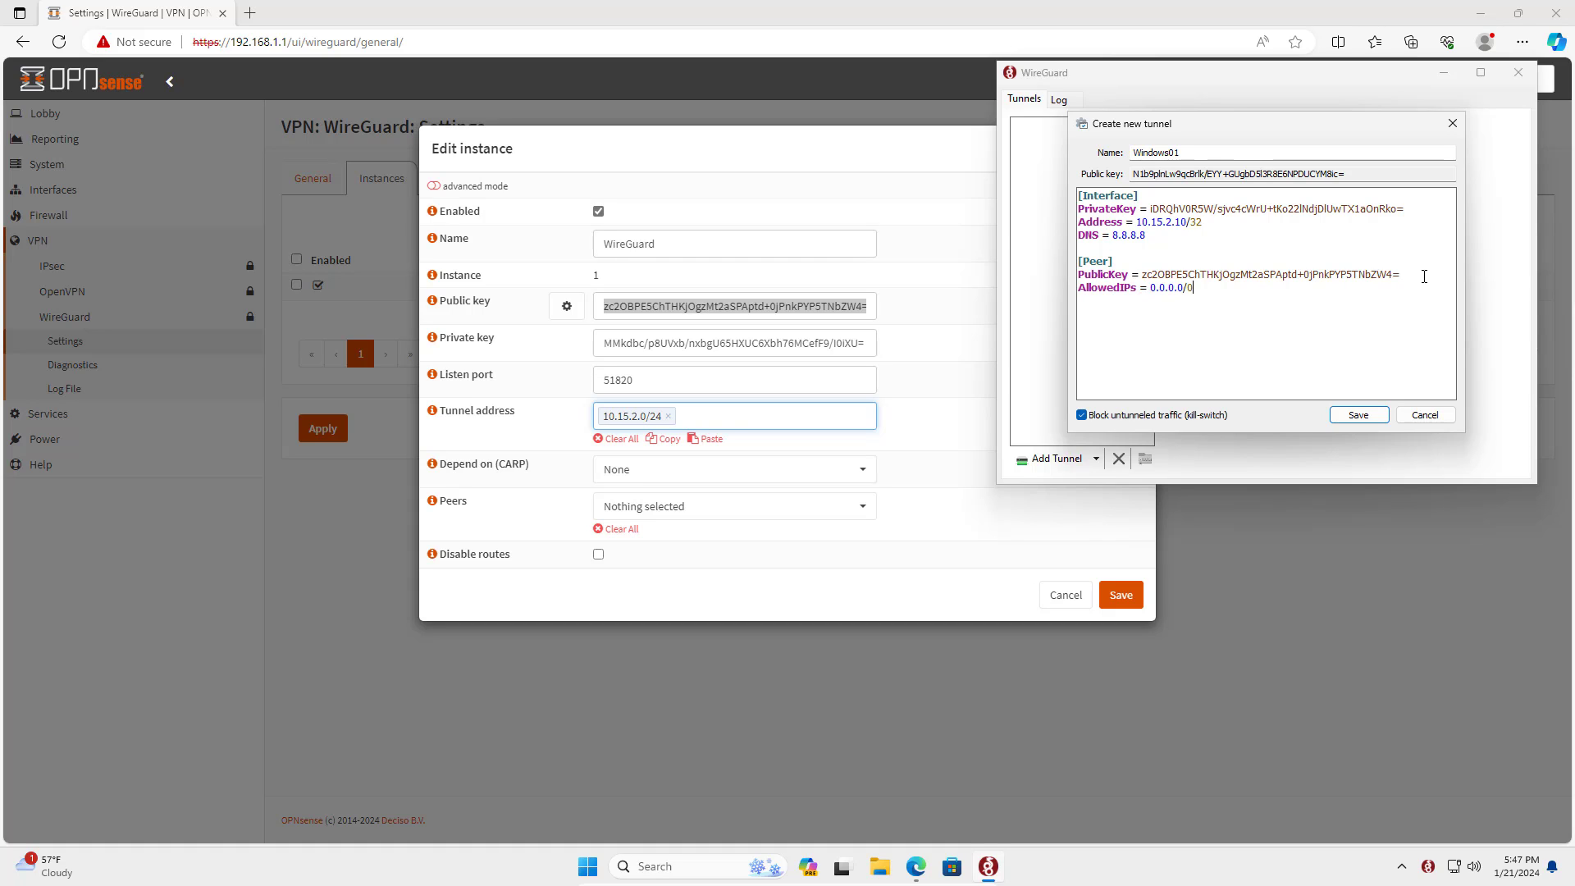
Add an Endpoint line with port :51820, matching the server listen port, and close the instance editor
{"action": "key", "text": "shift+Home"}
{"action": "key", "text": "End"}
{"action": "key", "text": "Return"}
{"action": "type", "text": "Endpoint ="}
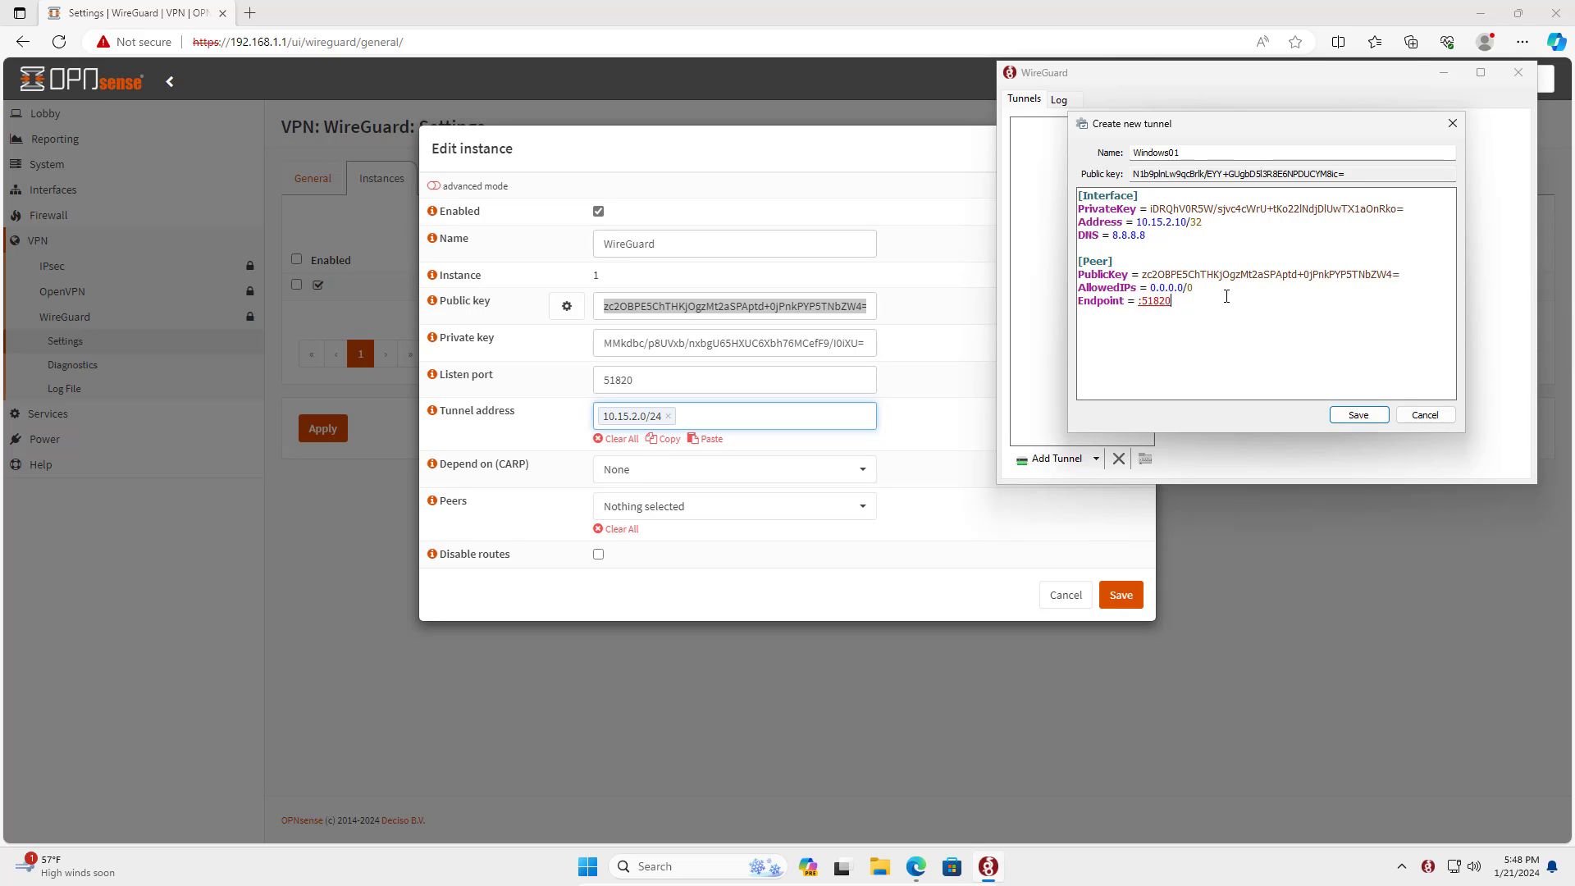
{"action": "double_click", "coordinate": [1162, 302]}
{"action": "double_click", "coordinate": [660, 380]}
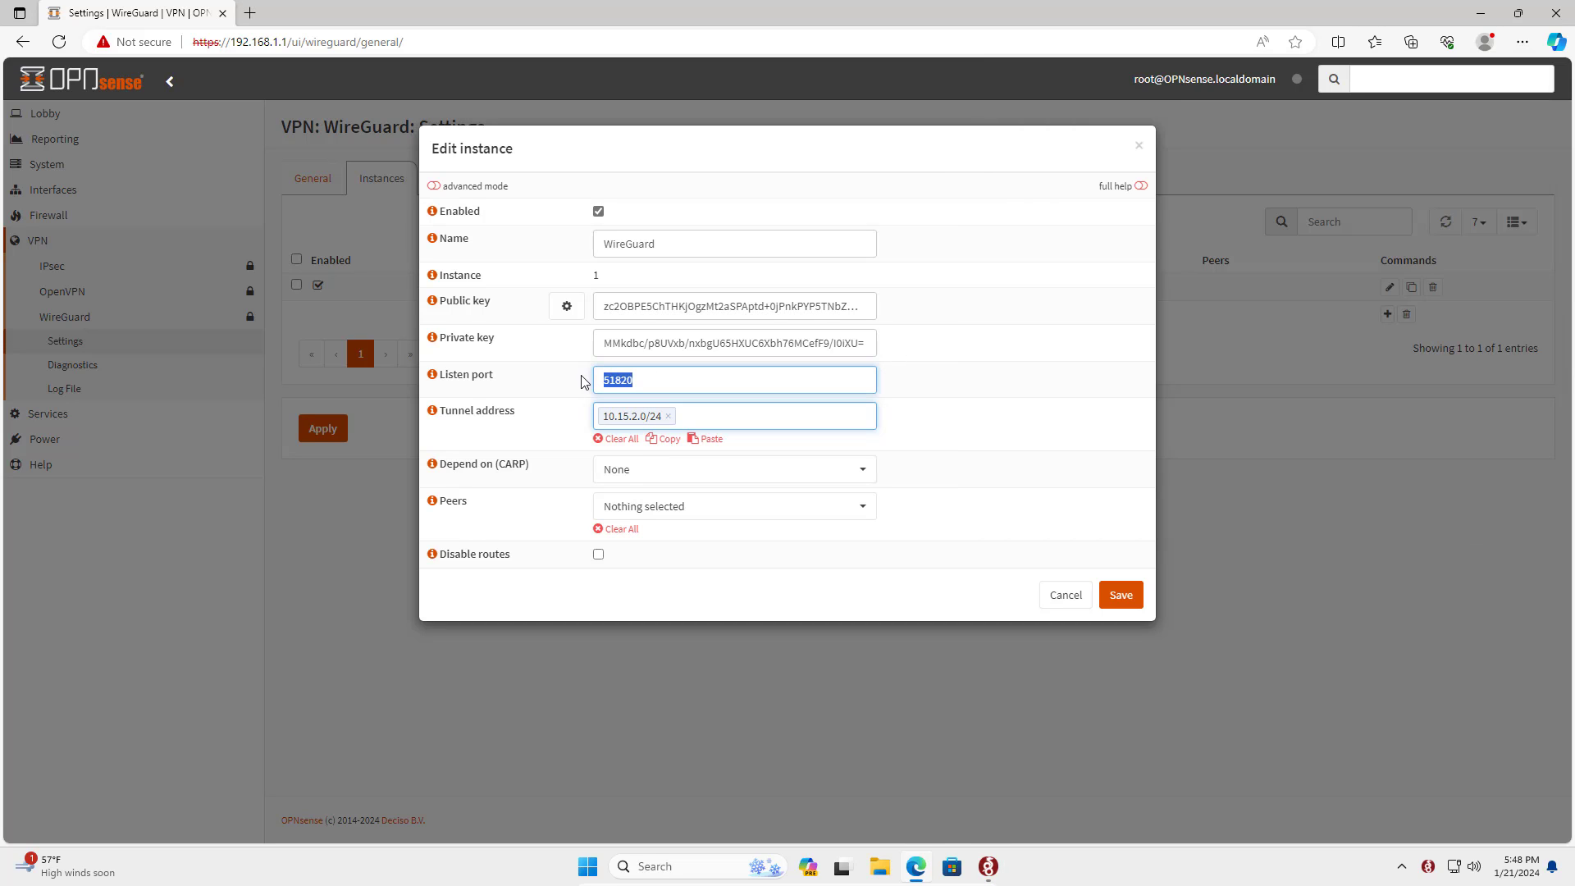
{"action": "left_click", "coordinate": [1084, 596]}
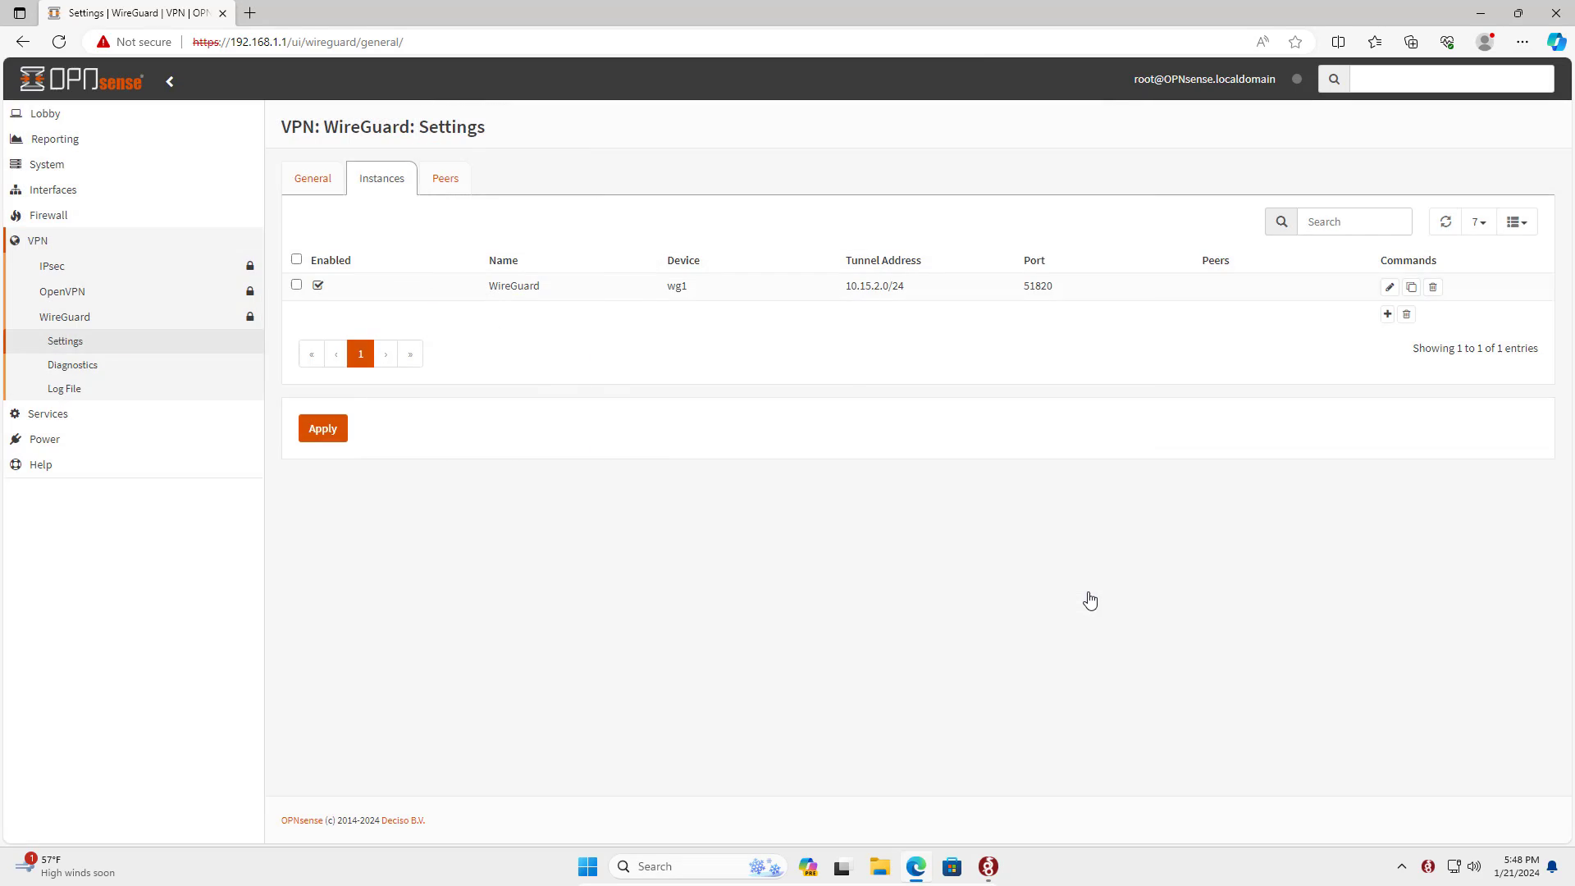
{"action": "left_click", "coordinate": [36, 112]}
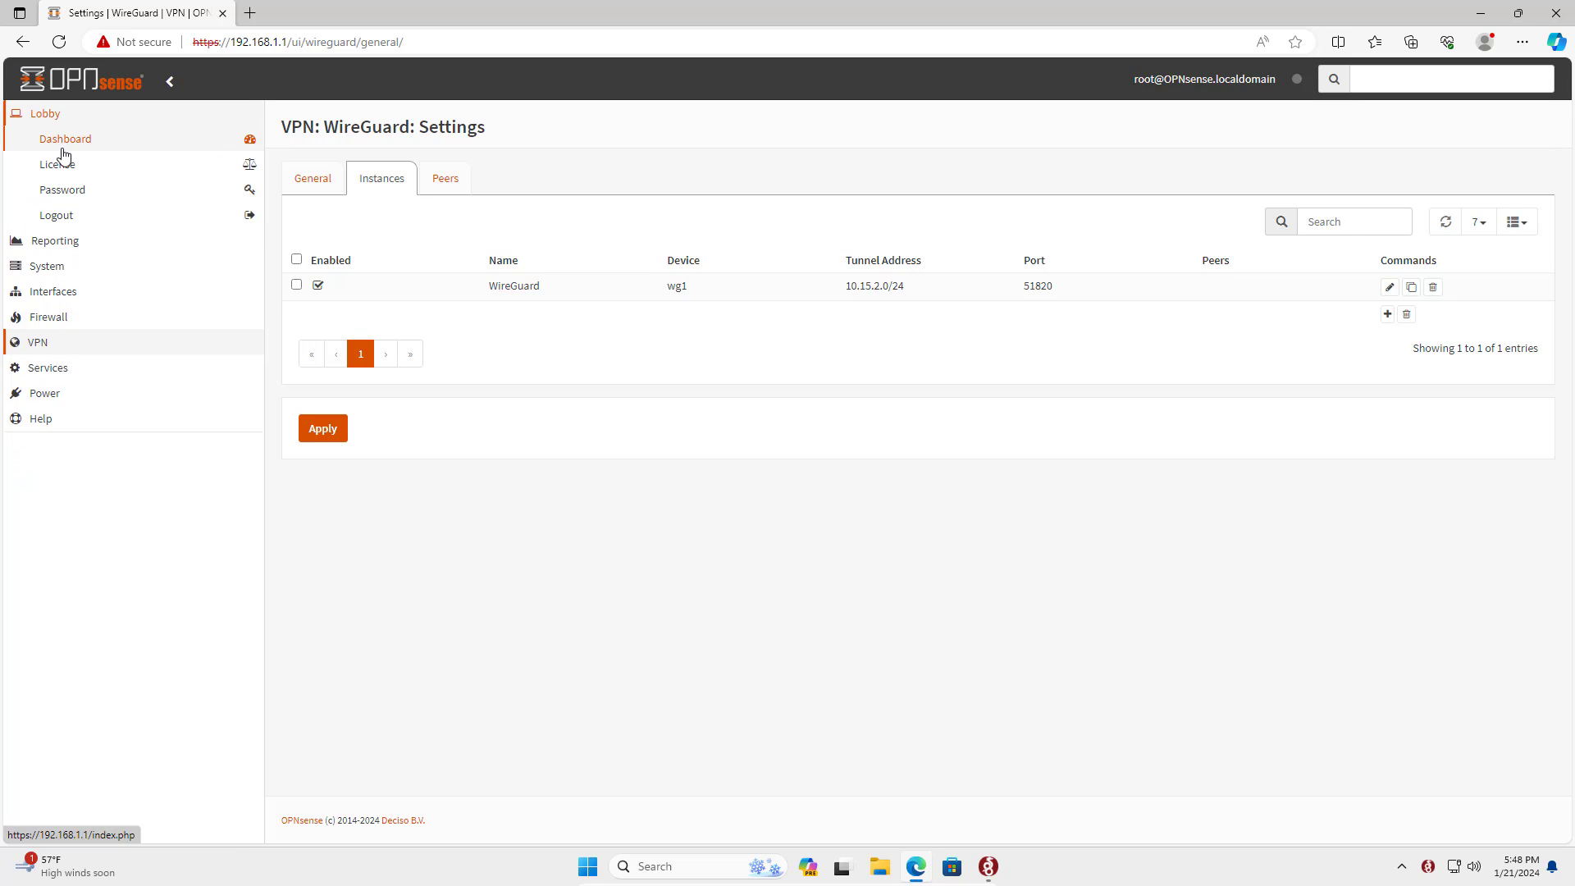
{"action": "left_click", "coordinate": [69, 148]}
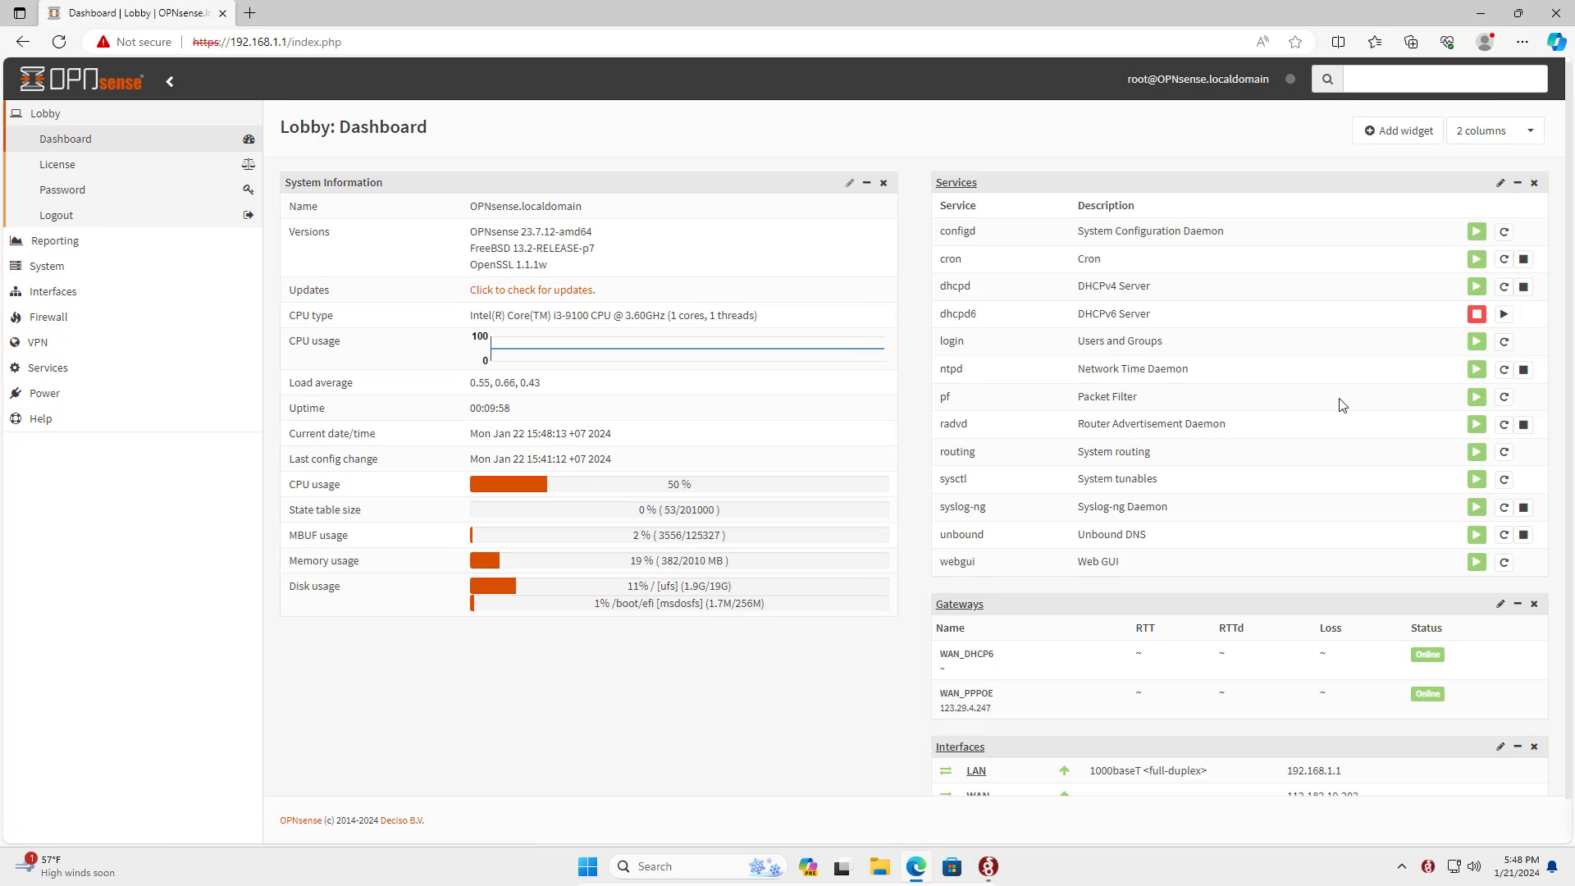
{"action": "scroll", "coordinate": [1570, 225], "scroll_direction": "down", "scroll_amount": 1}
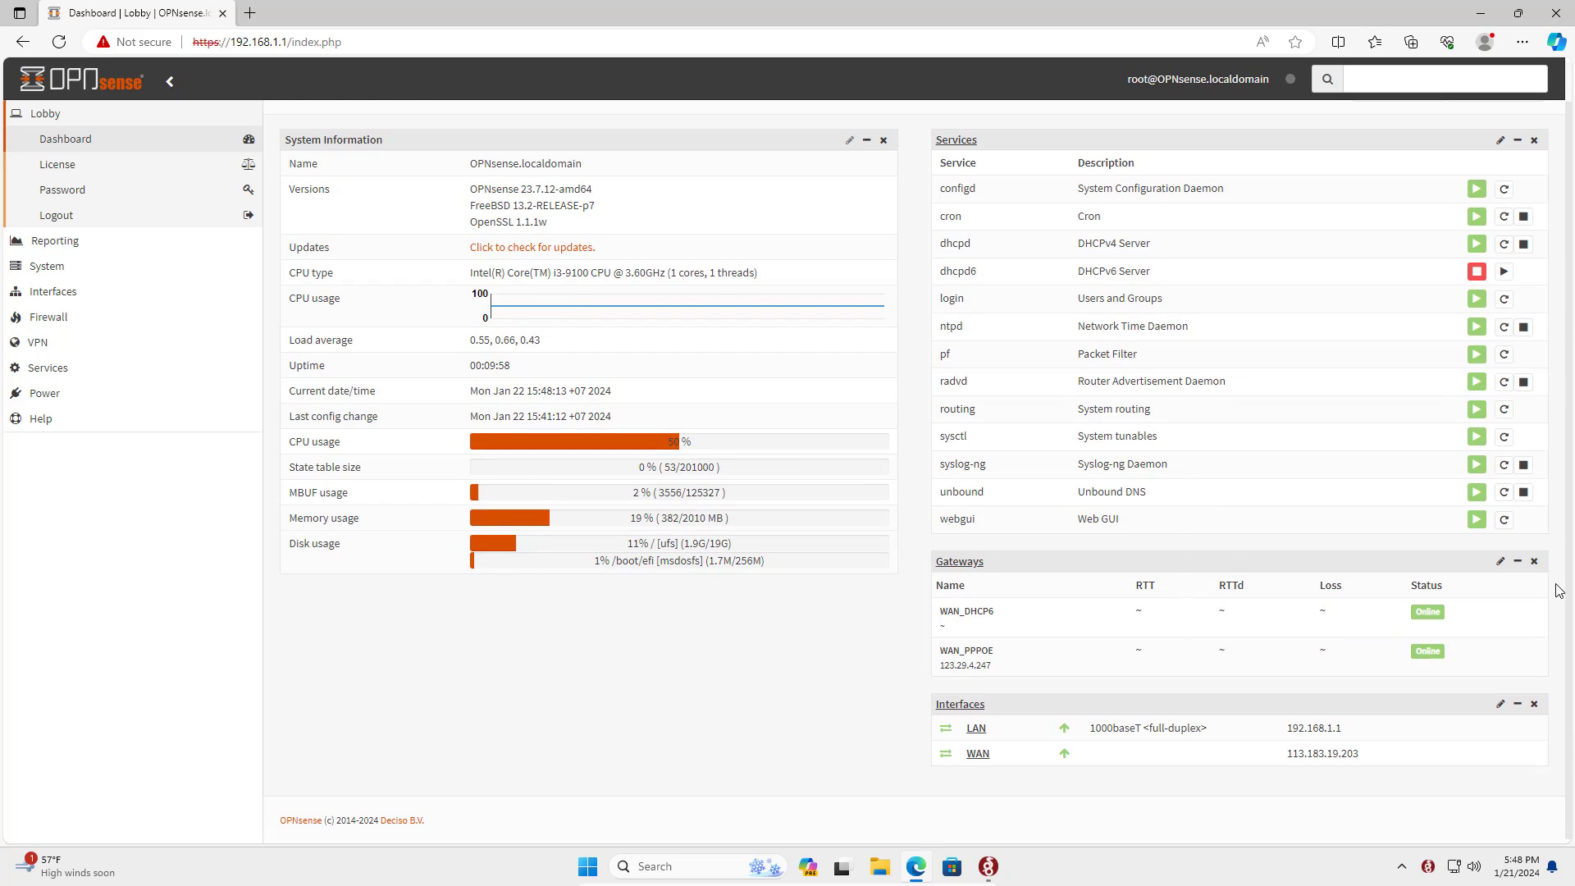
{"action": "left_click_drag", "start_coordinate": [1376, 754], "coordinate": [1286, 754]}
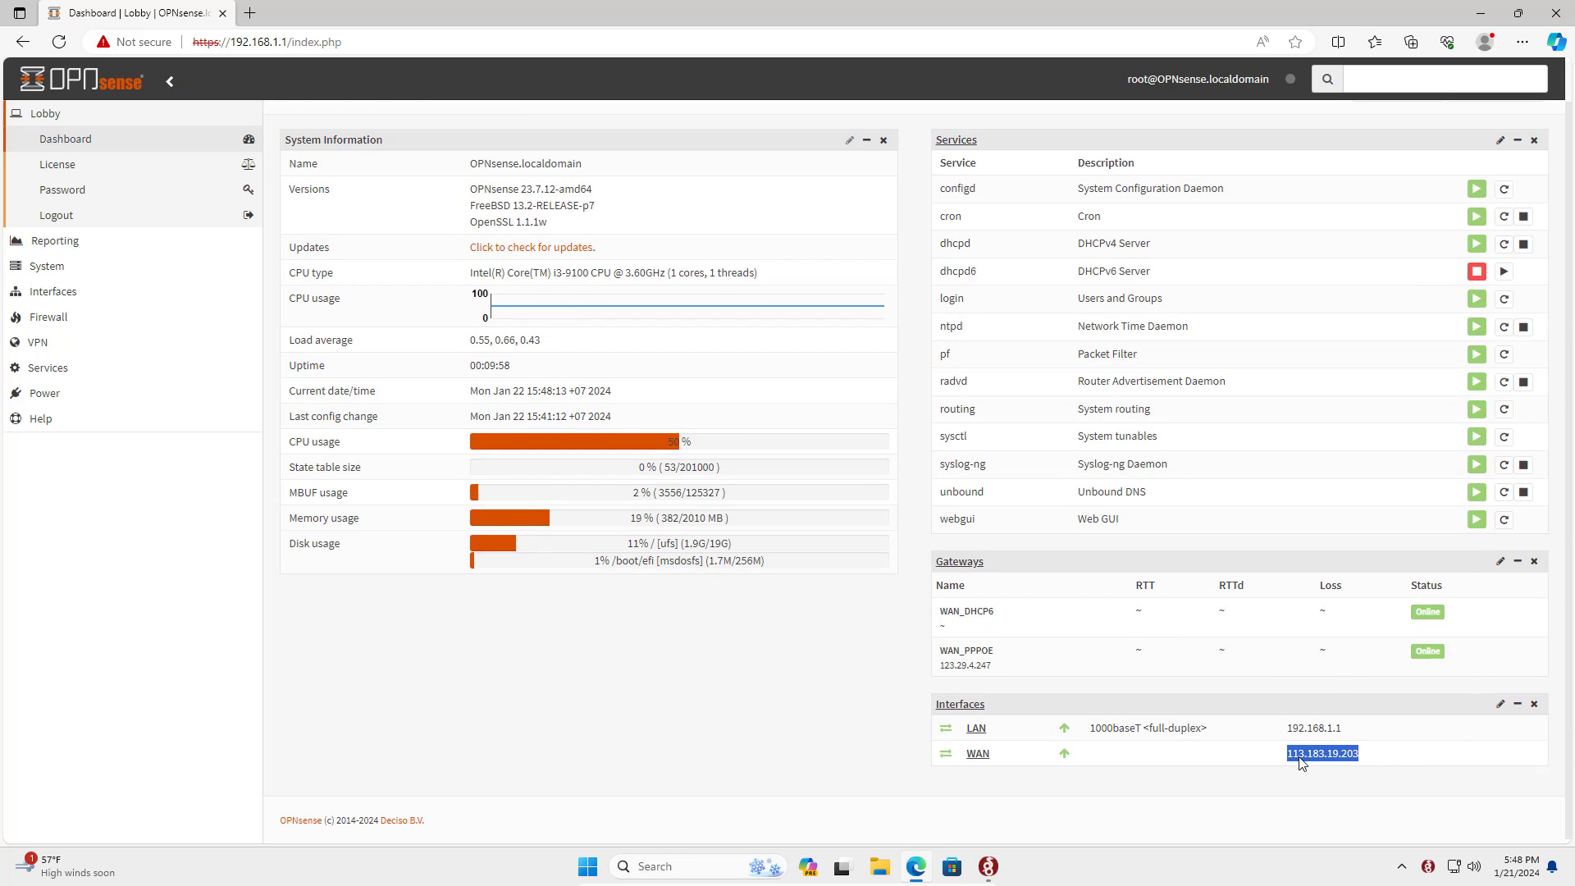
{"action": "left_click", "coordinate": [1316, 700]}
{"action": "left_click", "coordinate": [1305, 796]}
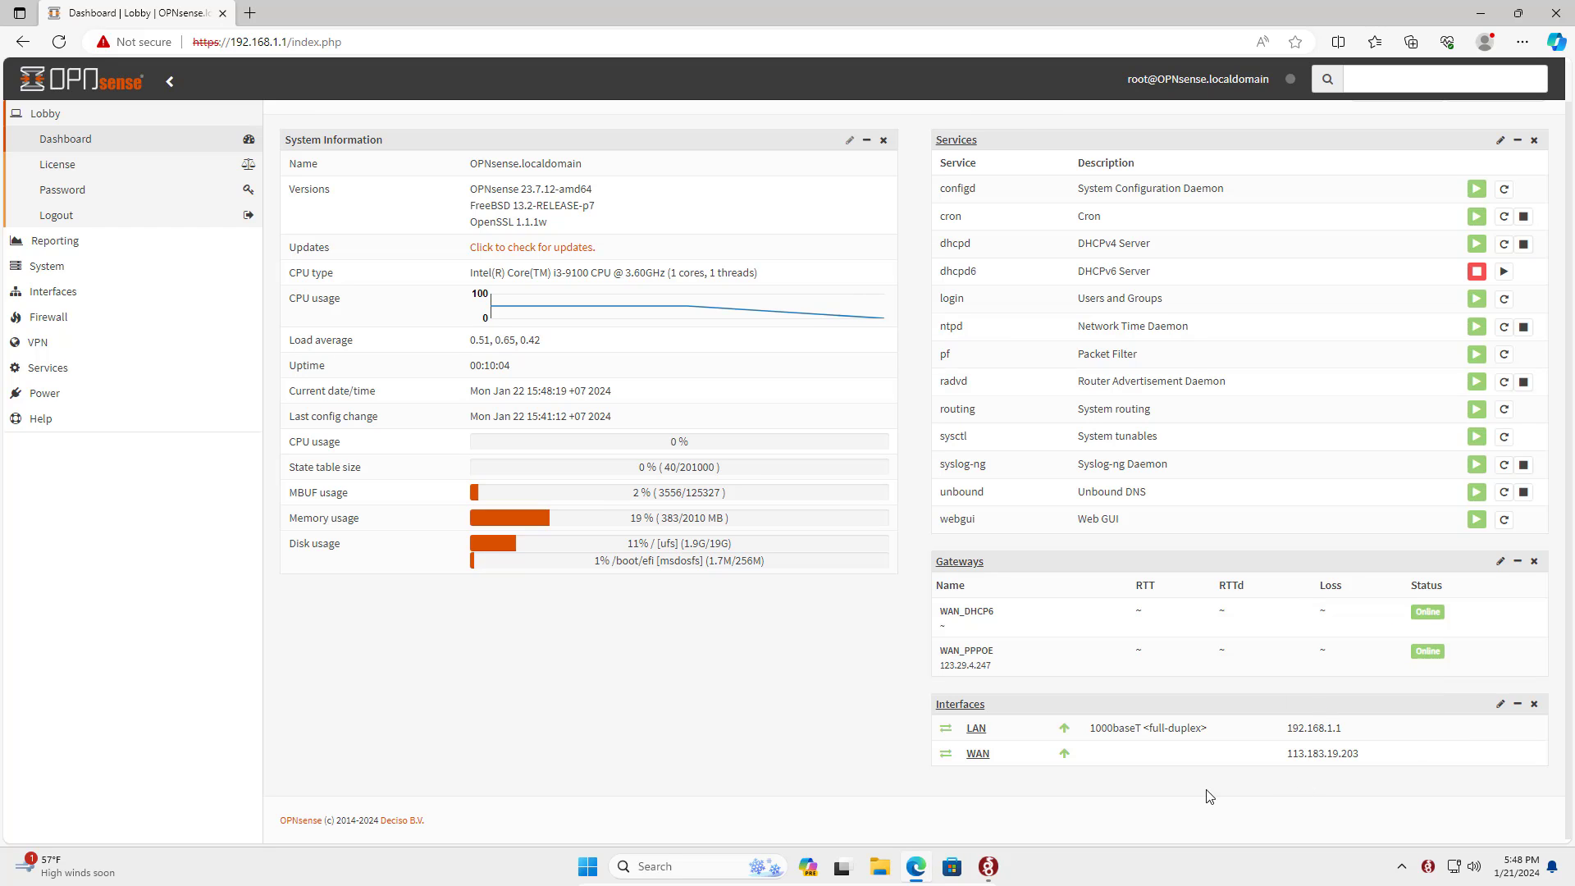
{"action": "left_click", "coordinate": [988, 866]}
{"action": "left_click", "coordinate": [1139, 301]}
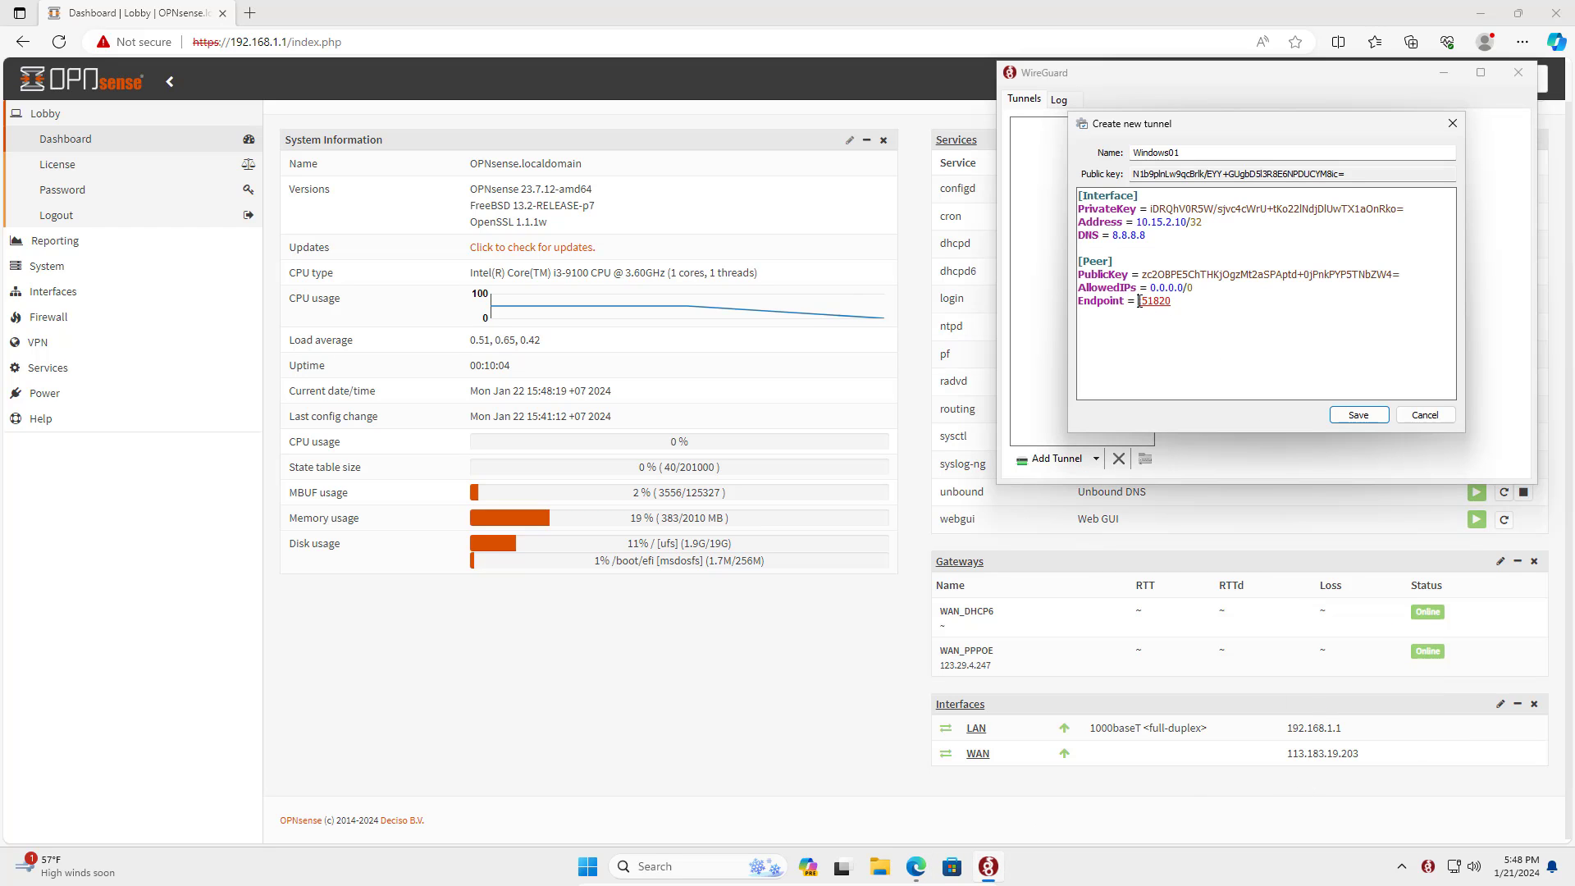
{"action": "key", "text": "ctrl+v"}
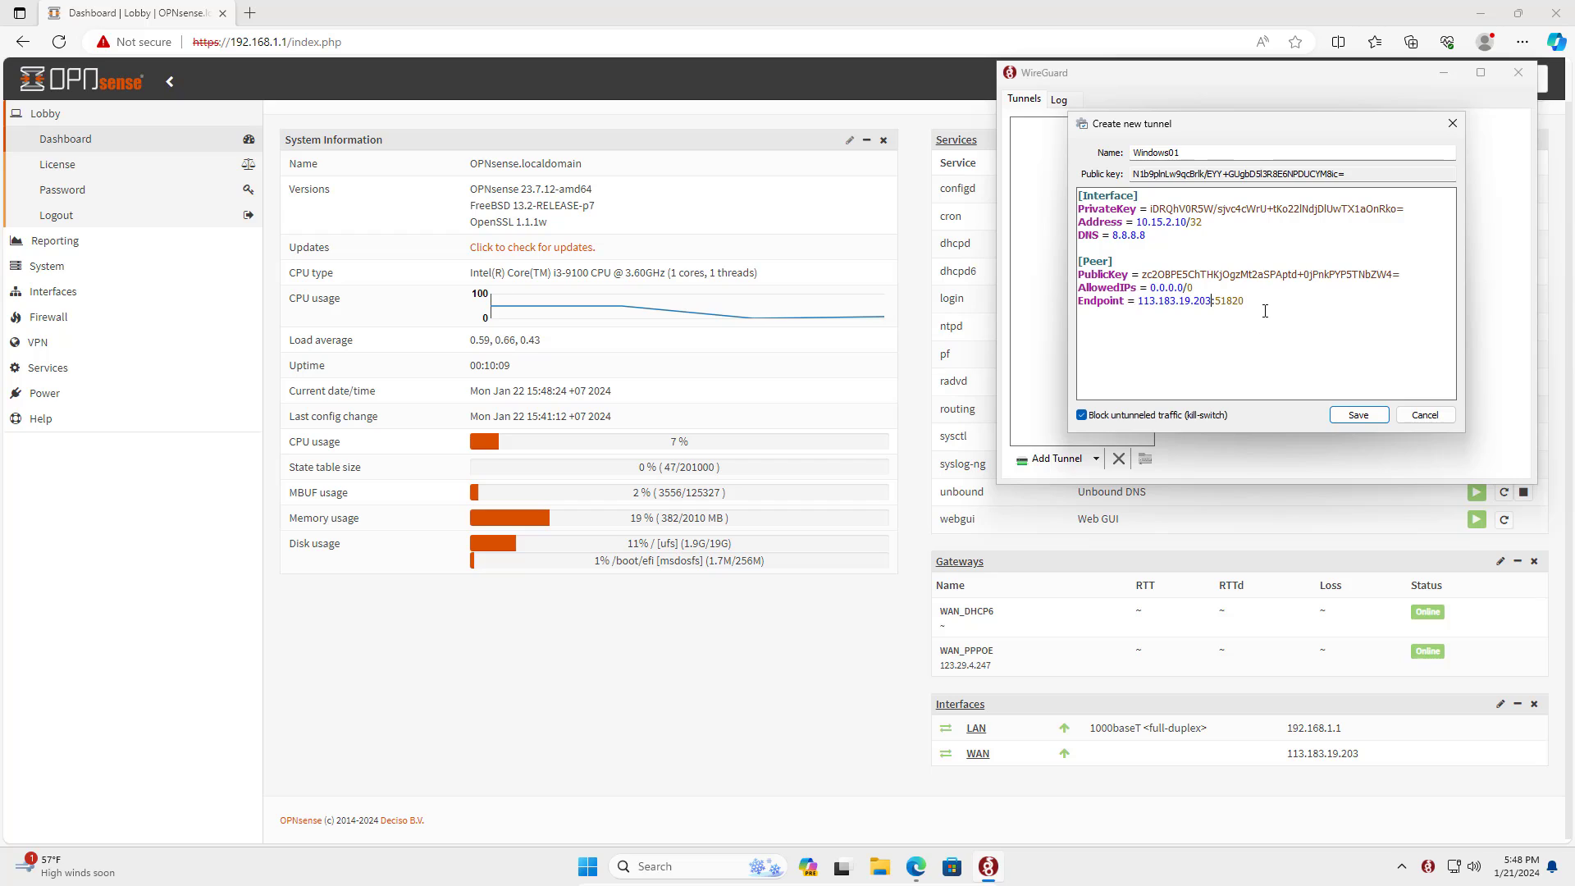
{"action": "left_click_drag", "start_coordinate": [1265, 301], "coordinate": [1063, 301]}
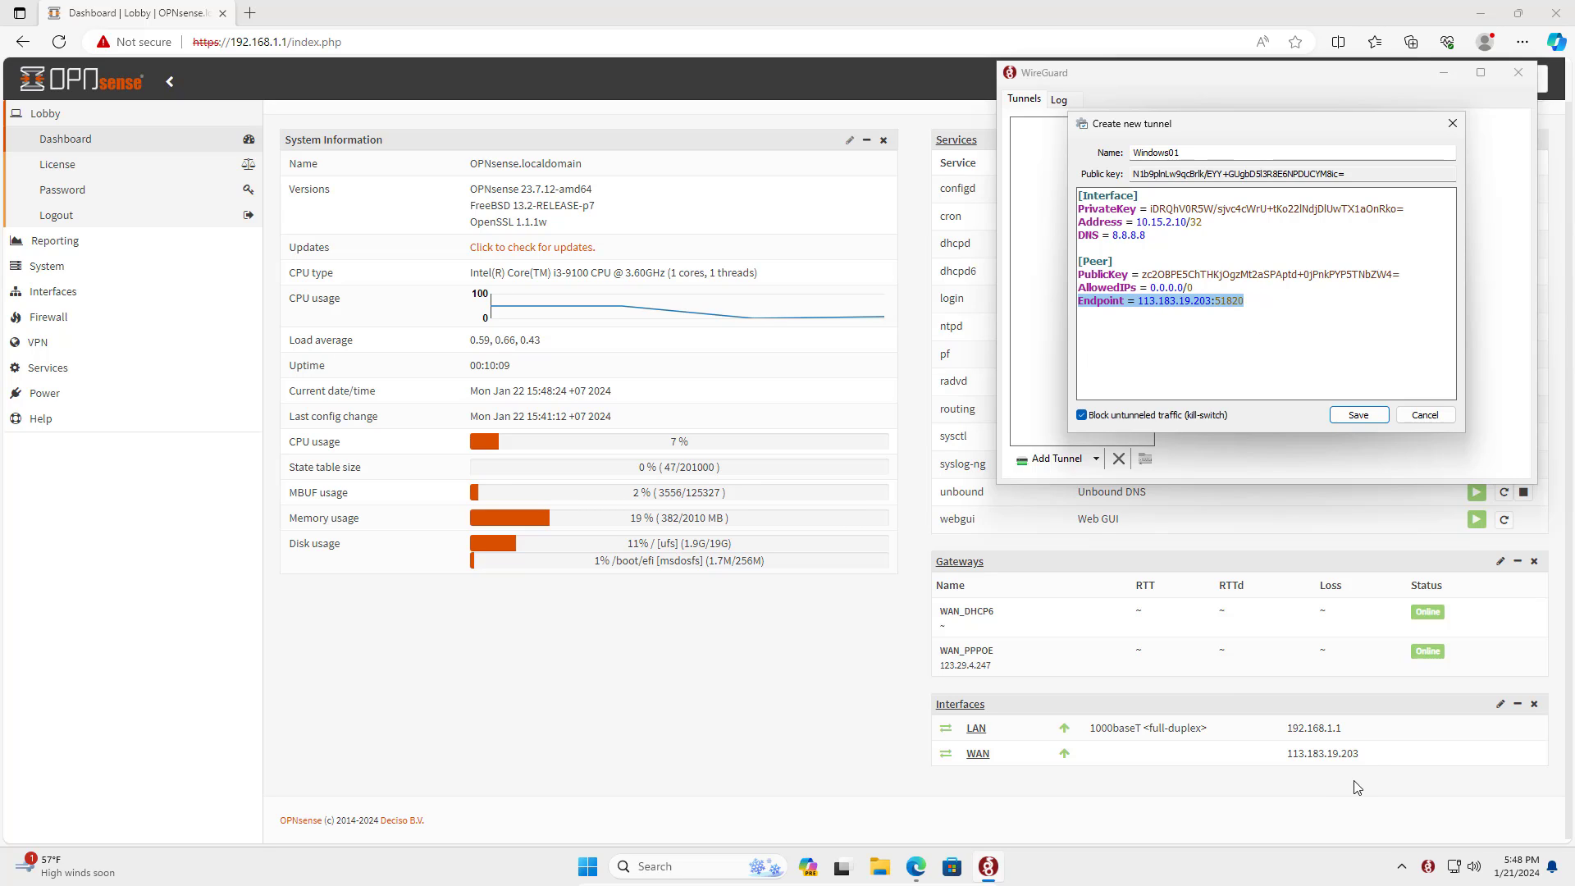
{"action": "left_click", "coordinate": [1387, 416]}
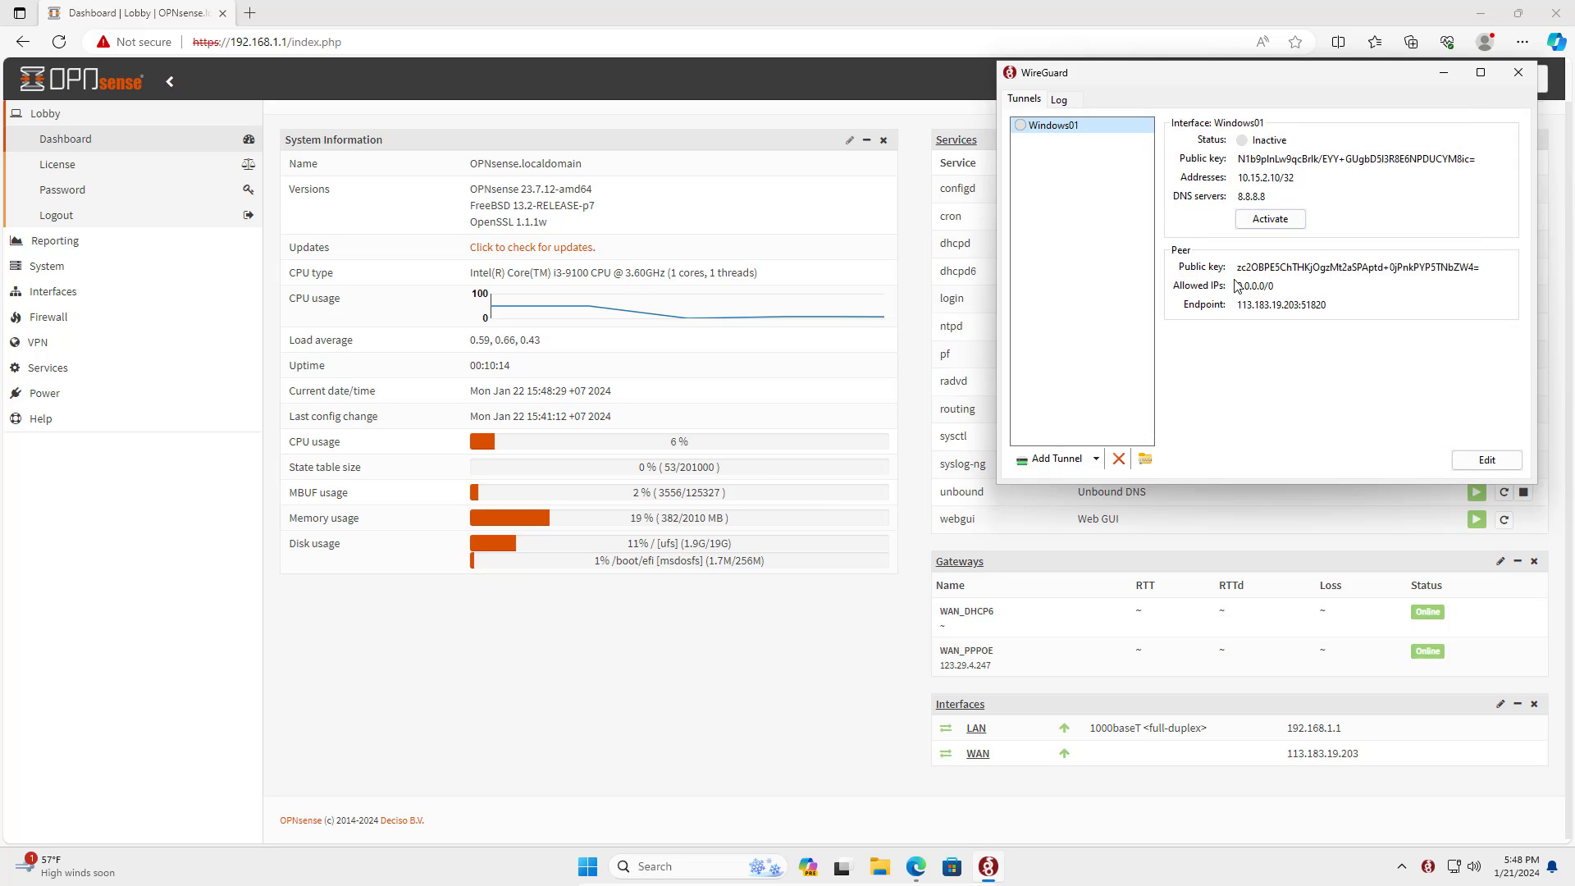
{"action": "left_click", "coordinate": [37, 341]}
Start a new WireGuard peer and name it Windows01
{"action": "left_click", "coordinate": [85, 328]}
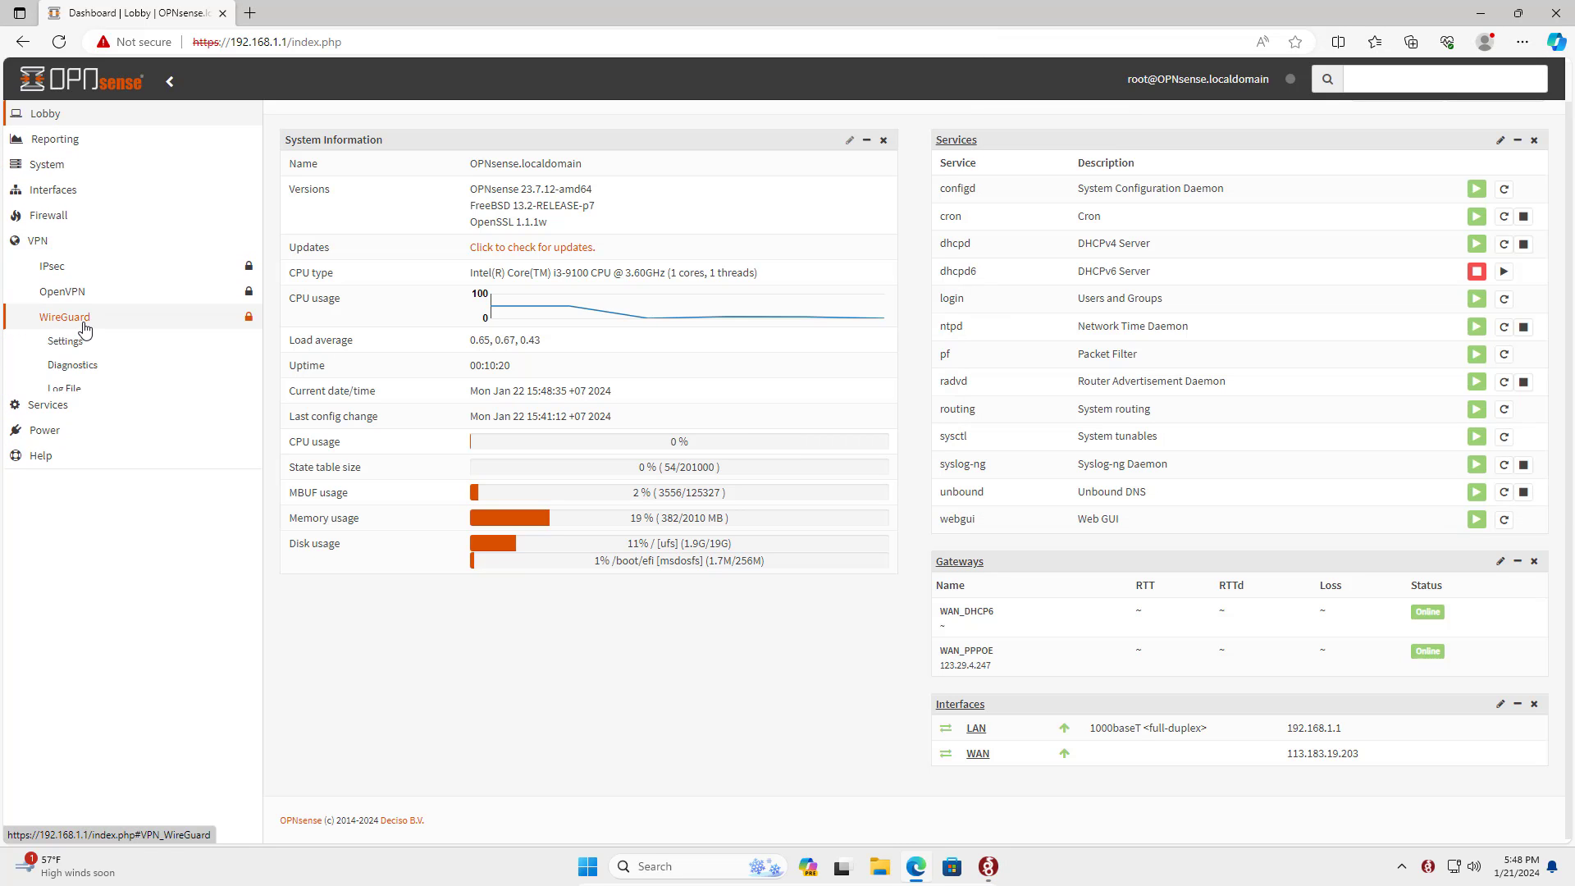
{"action": "left_click", "coordinate": [82, 345]}
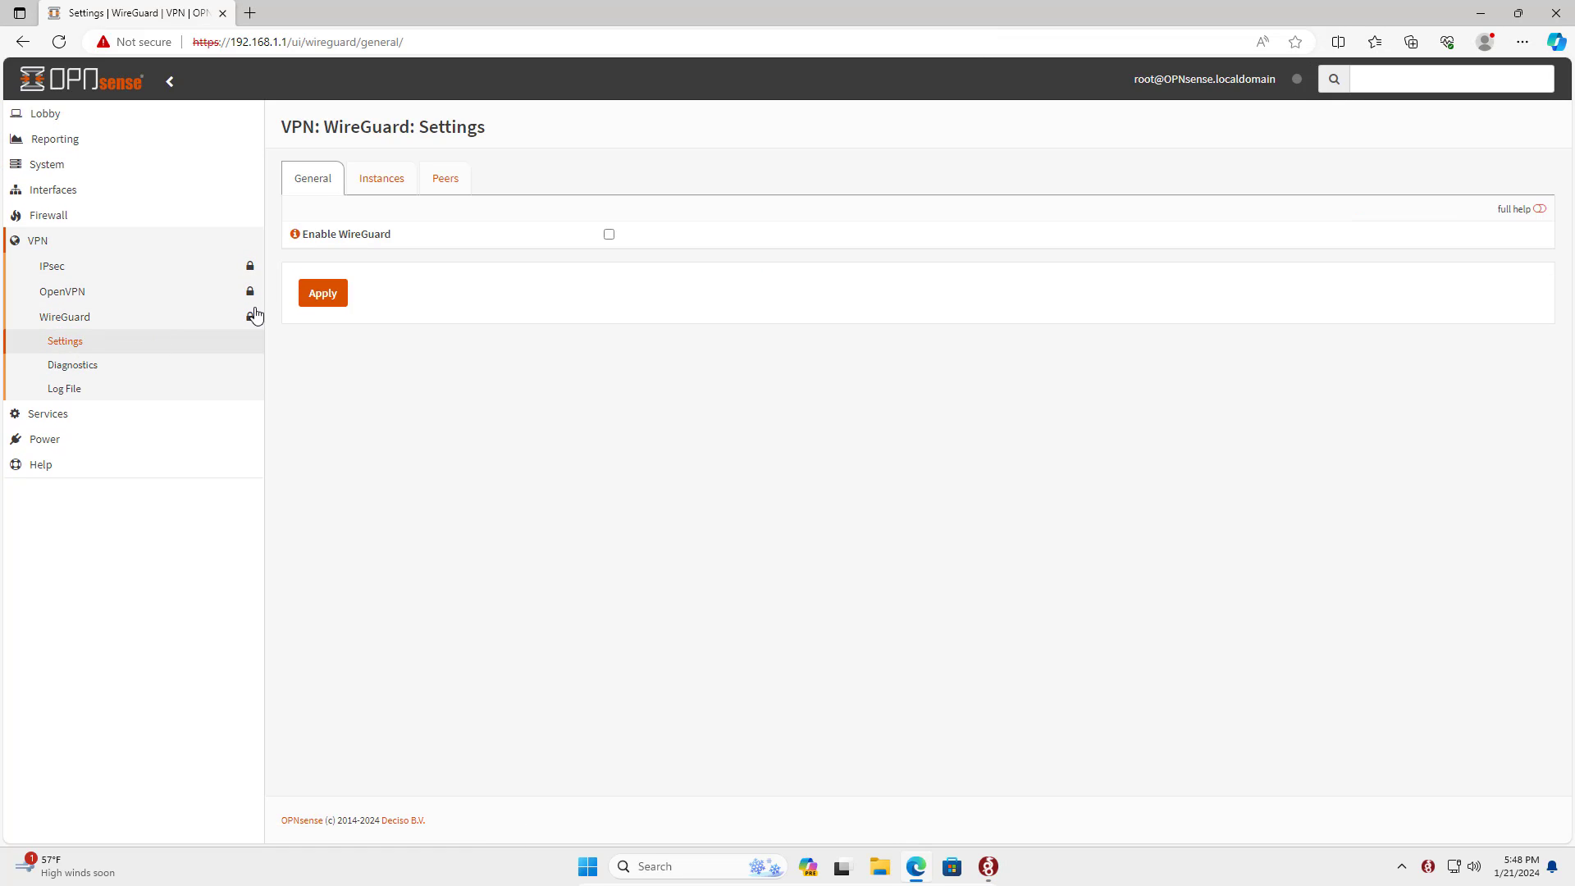
{"action": "left_click", "coordinate": [441, 186]}
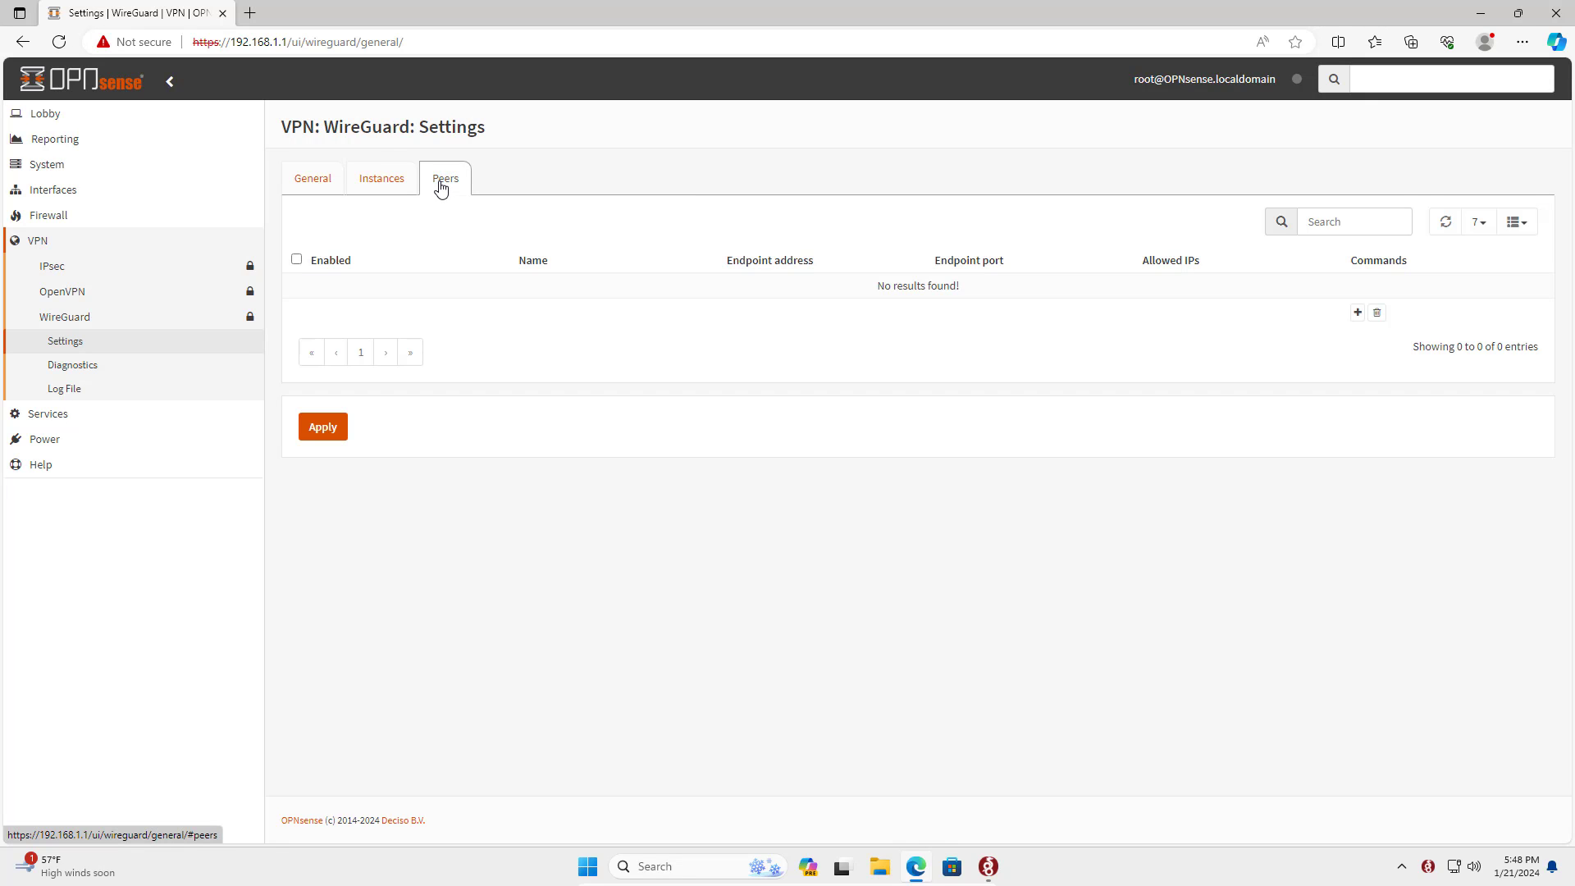
{"action": "left_click", "coordinate": [1358, 314]}
{"action": "left_click", "coordinate": [665, 243]}
{"action": "type", "text": "Windows01"}
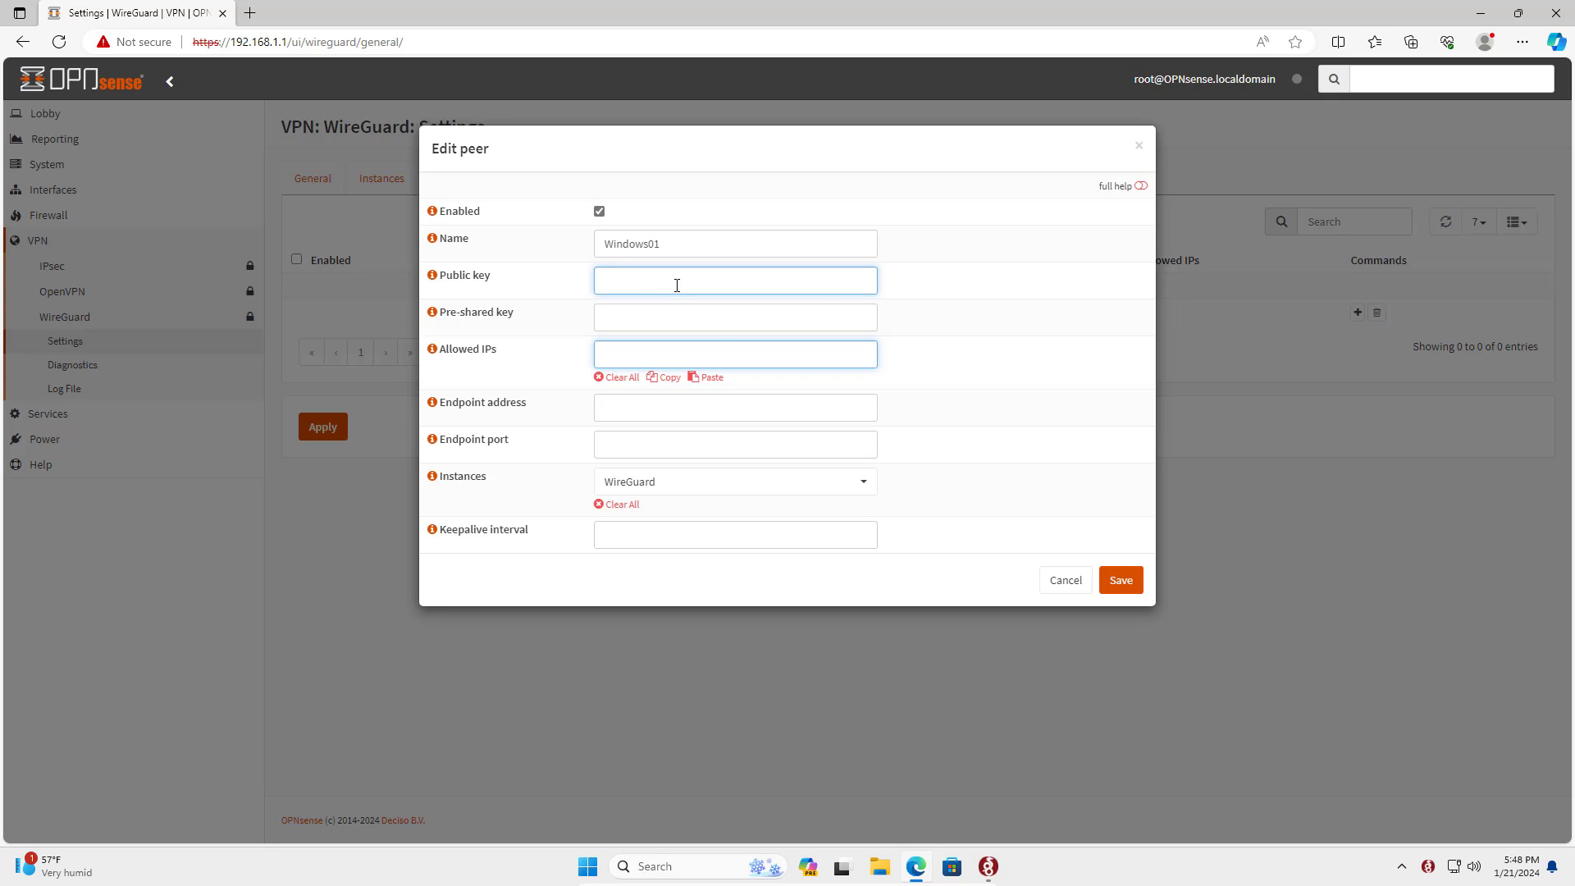
Copy the Windows client's interface public key into the peer's public key field
{"action": "left_click", "coordinate": [988, 867]}
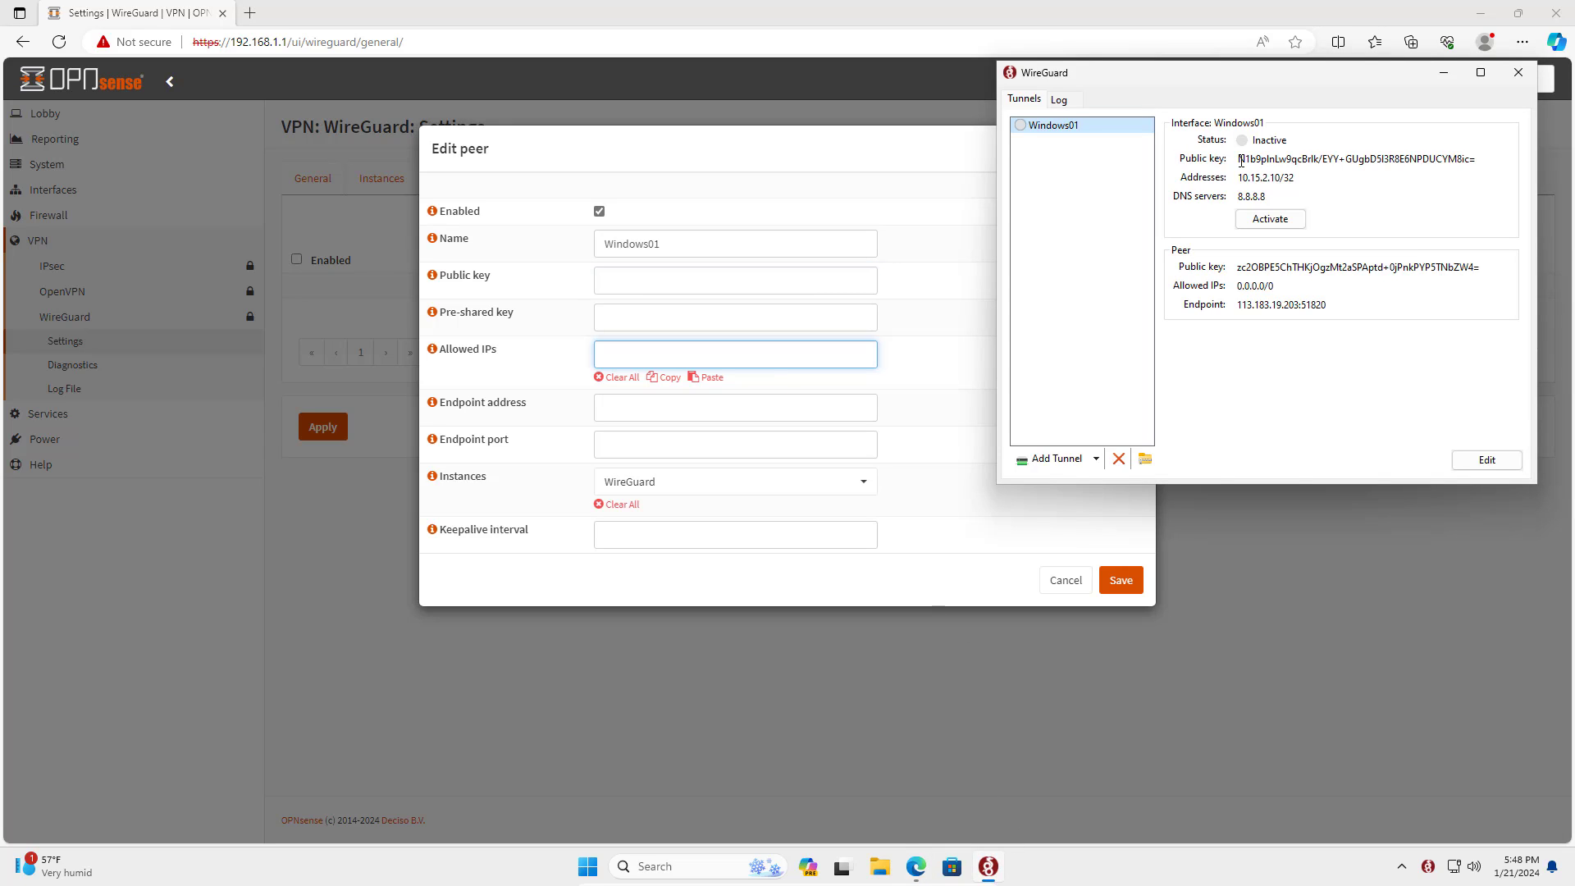
{"action": "left_click_drag", "start_coordinate": [1240, 160], "coordinate": [1478, 154]}
{"action": "right_click", "coordinate": [1464, 162]}
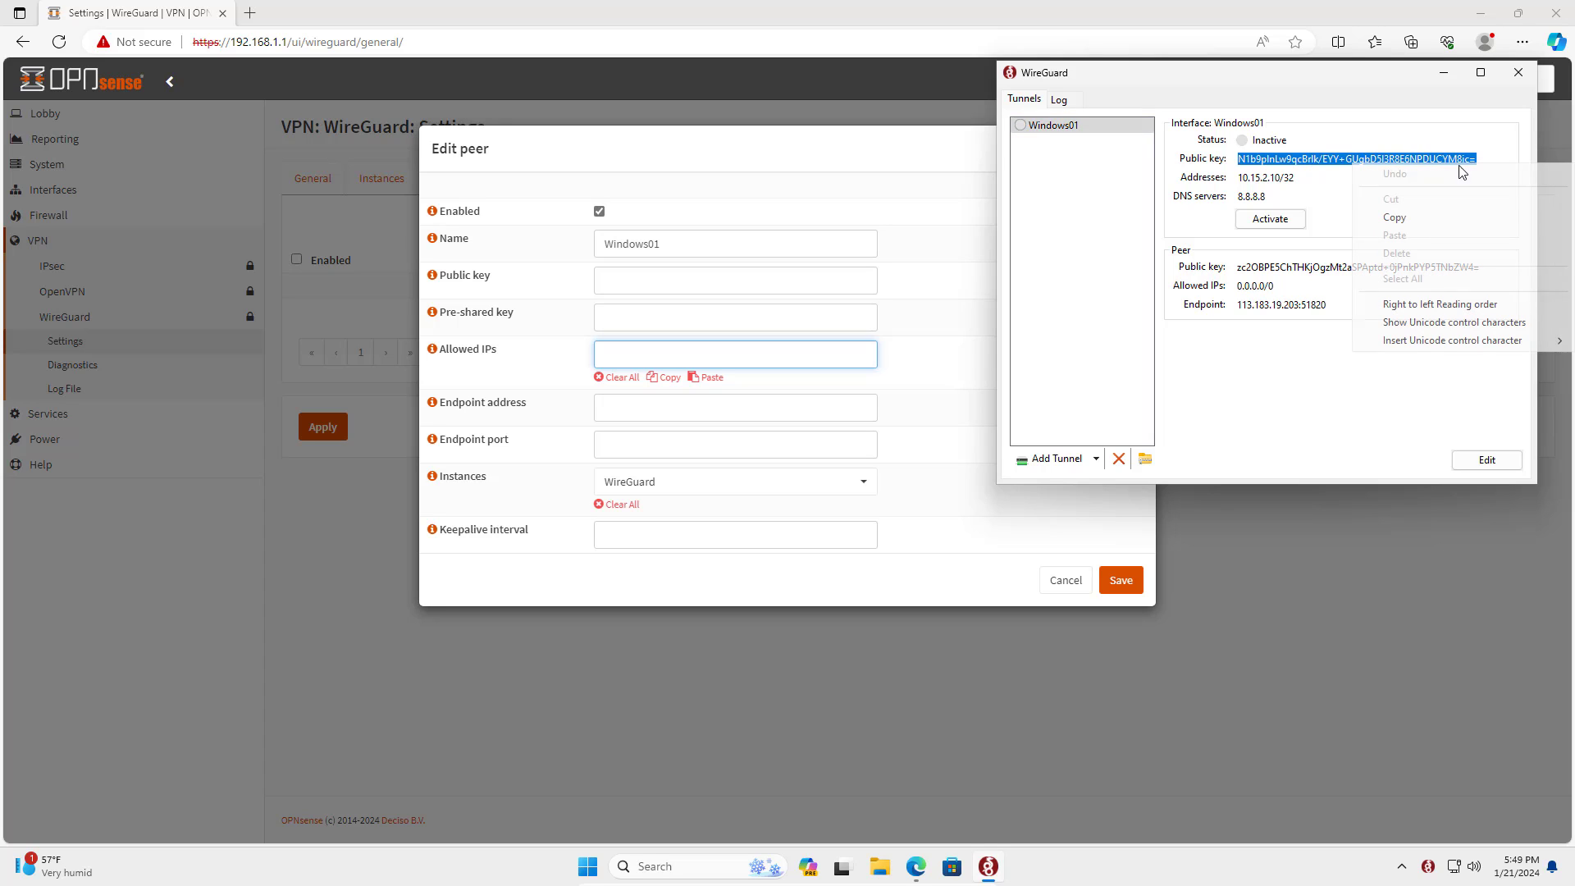
{"action": "left_click", "coordinate": [1461, 224]}
{"action": "left_click", "coordinate": [753, 280]}
{"action": "key", "text": "ctrl+v"}
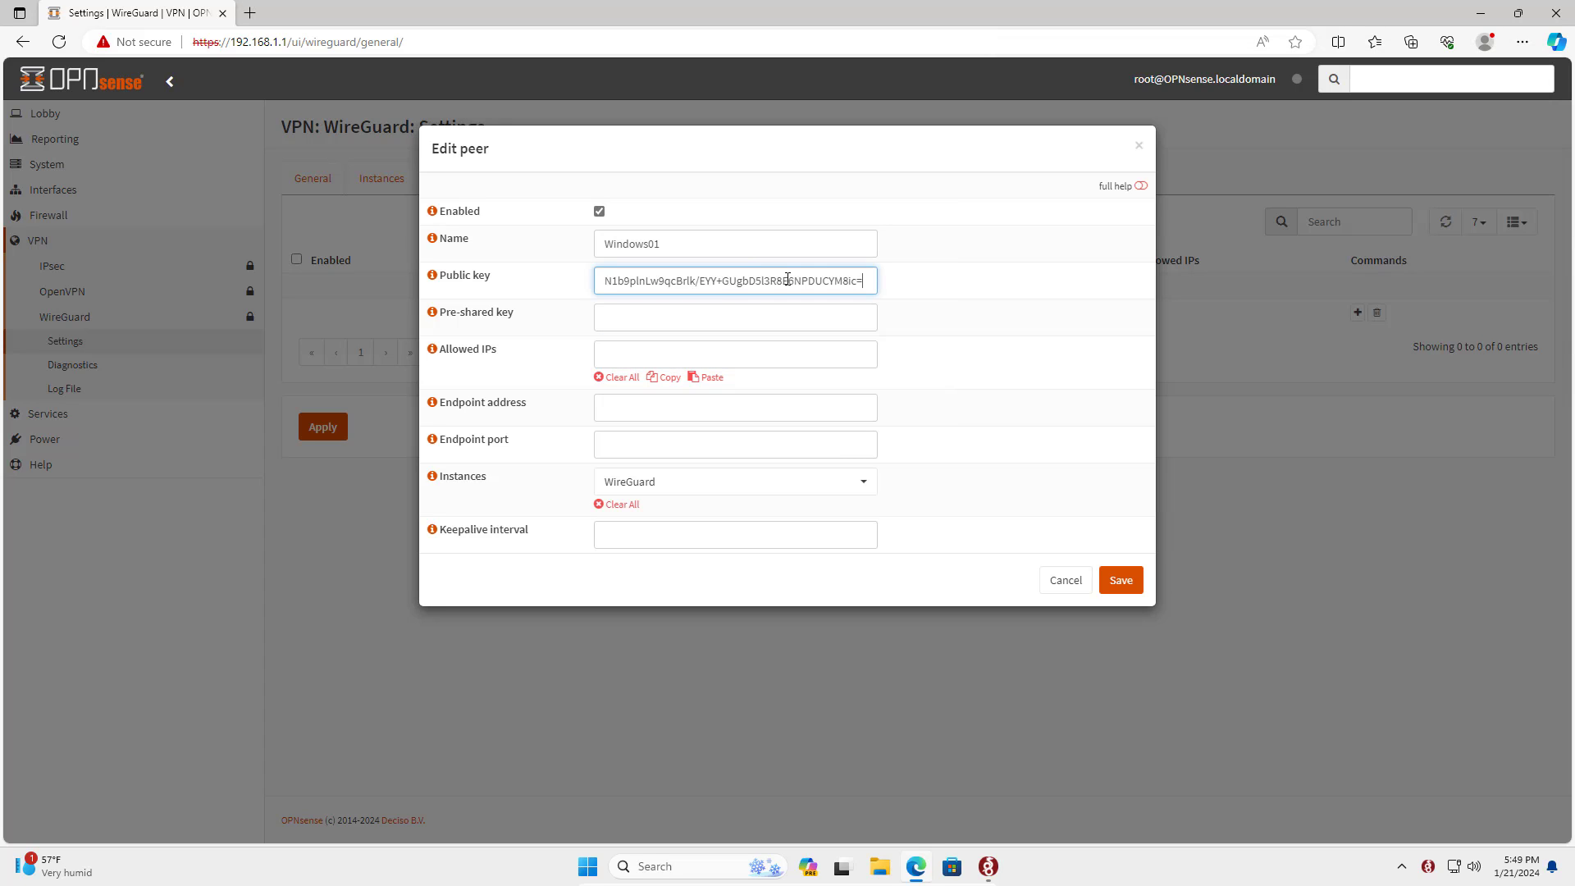
{"action": "left_click_drag", "start_coordinate": [871, 281], "coordinate": [572, 286]}
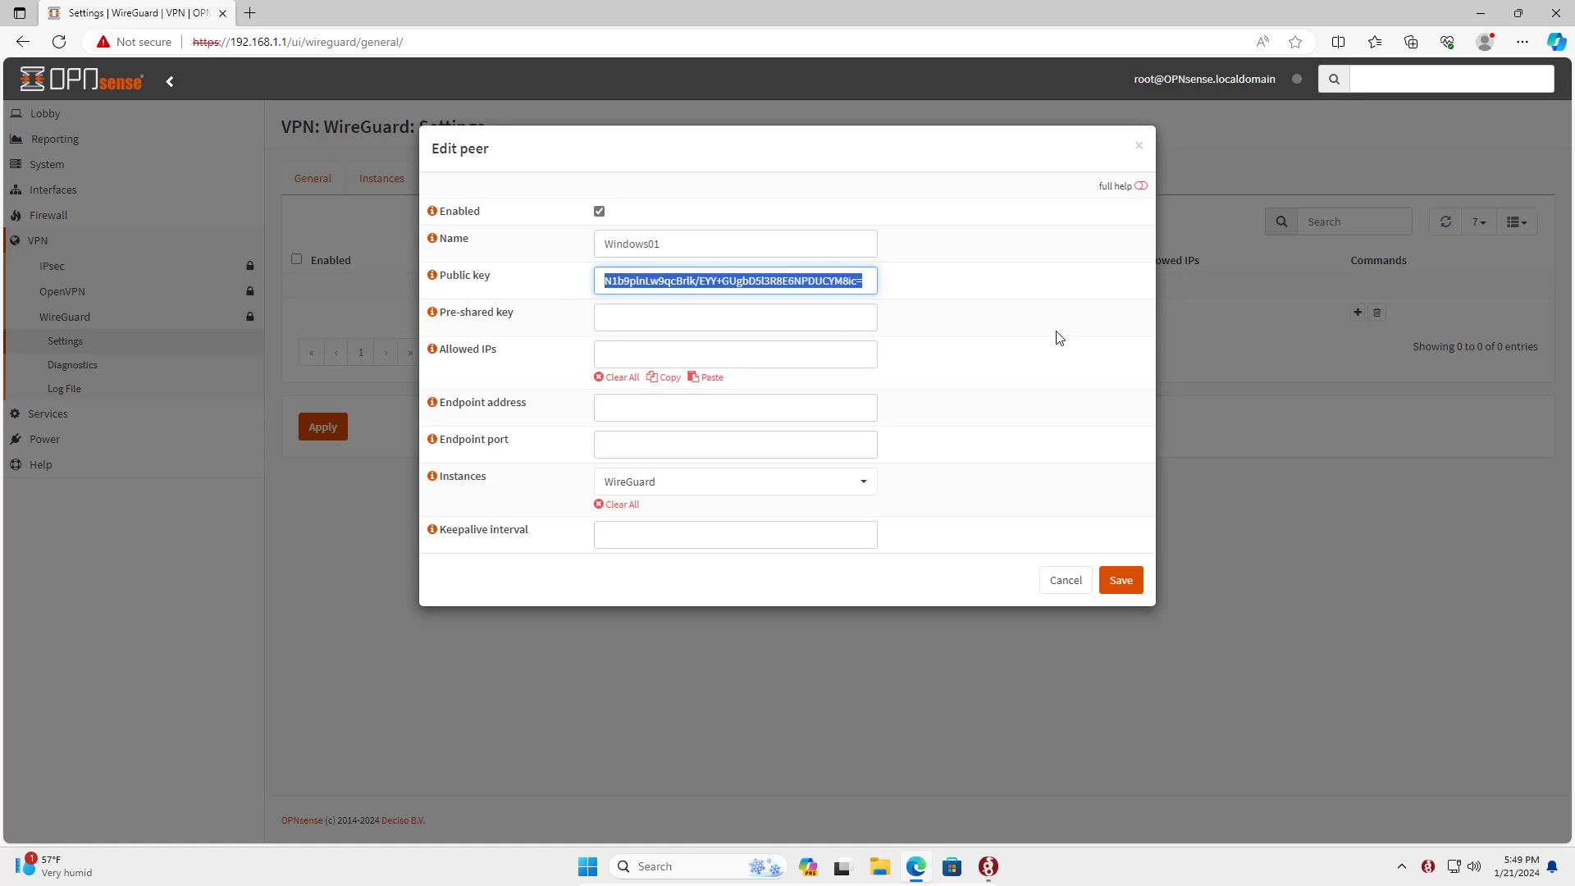
Add the client's tunnel address 10.15.2.10/32 as the peer's allowed IP
{"action": "left_click", "coordinate": [821, 351]}
{"action": "left_click", "coordinate": [988, 866]}
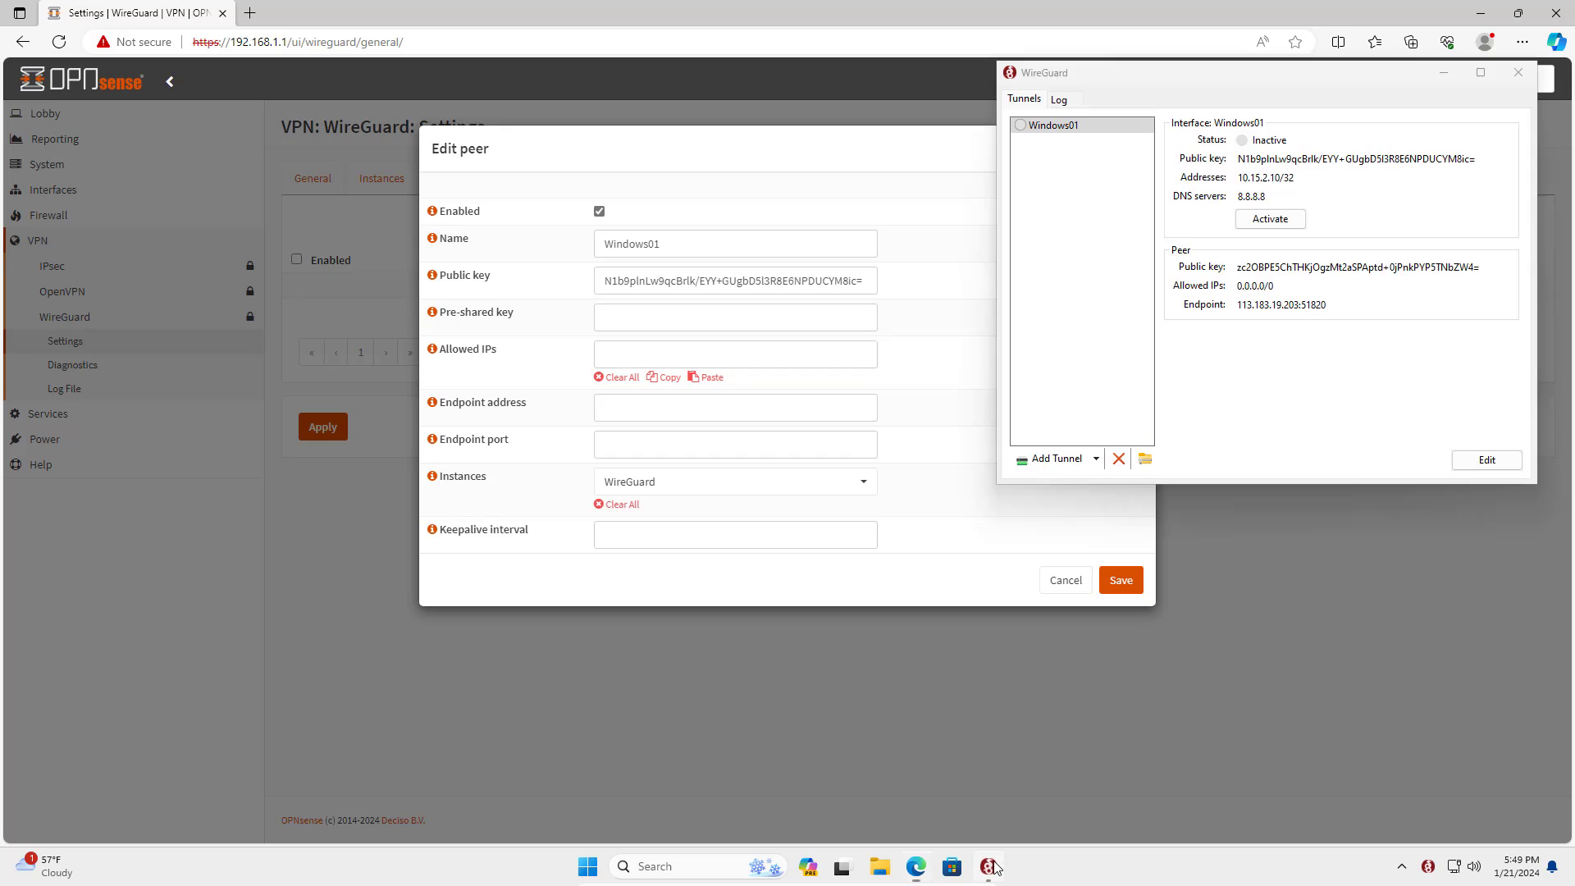
{"action": "double_click", "coordinate": [1269, 179]}
{"action": "right_click", "coordinate": [1280, 183]}
{"action": "left_click", "coordinate": [1352, 236]}
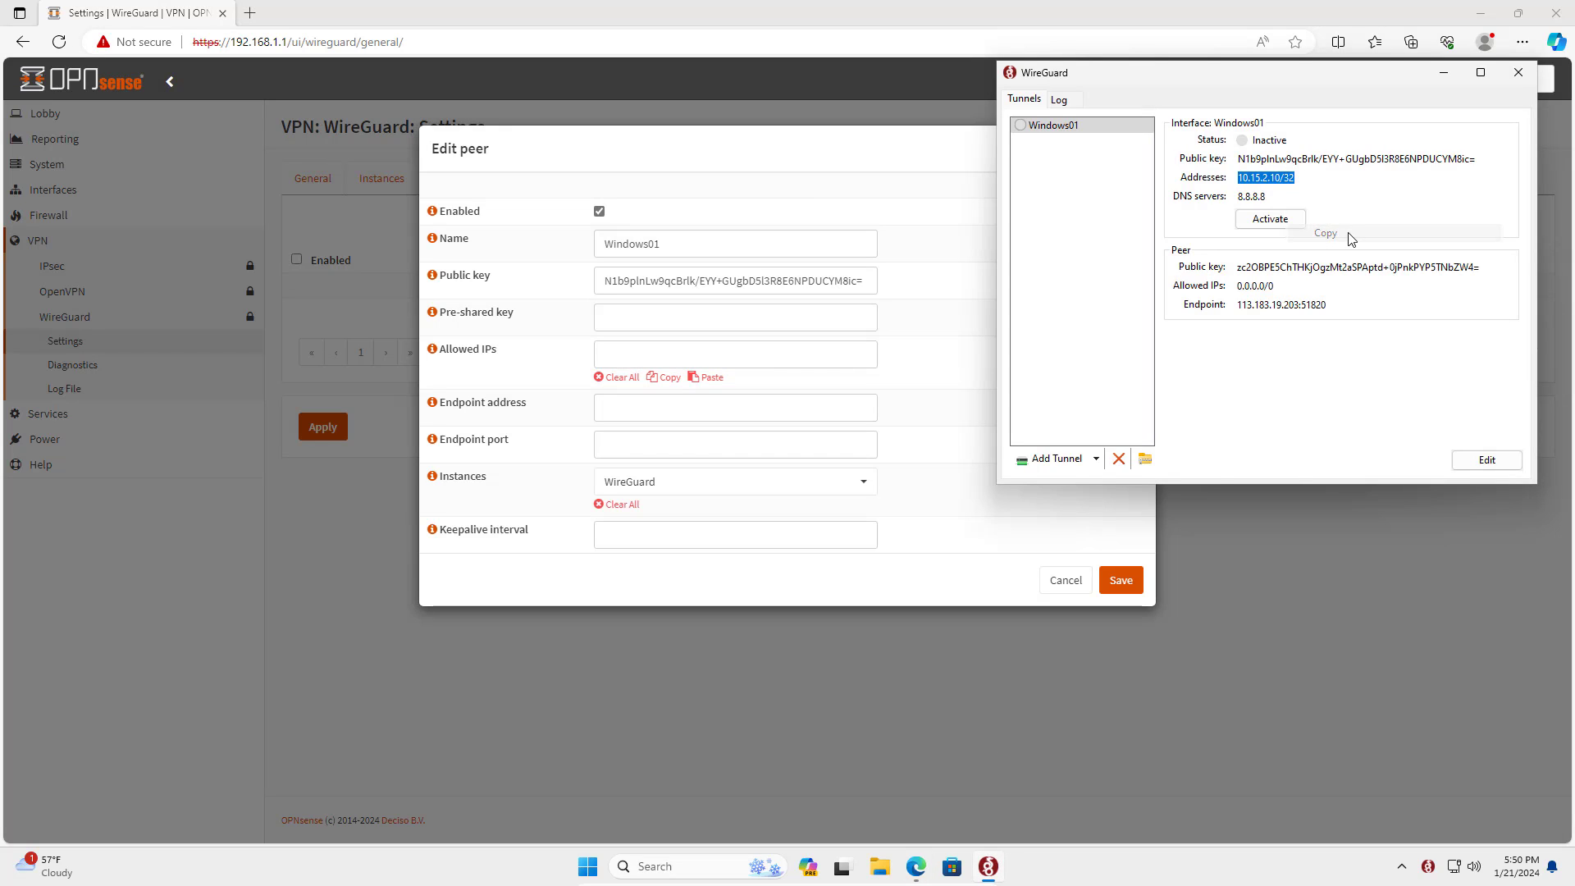
{"action": "left_click", "coordinate": [692, 357]}
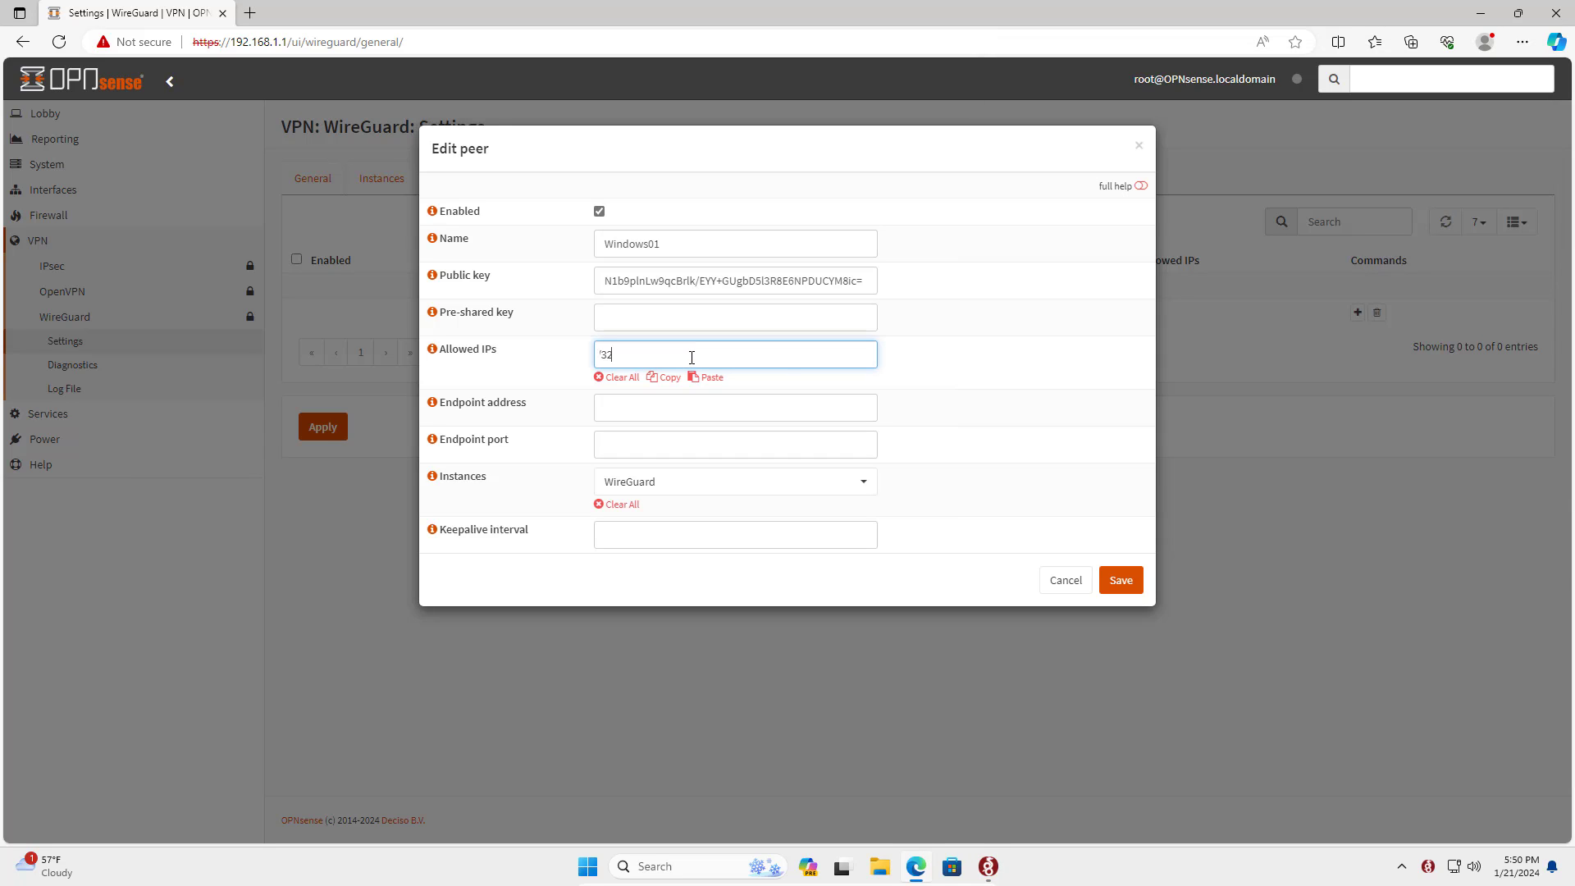
{"action": "left_click", "coordinate": [766, 411]}
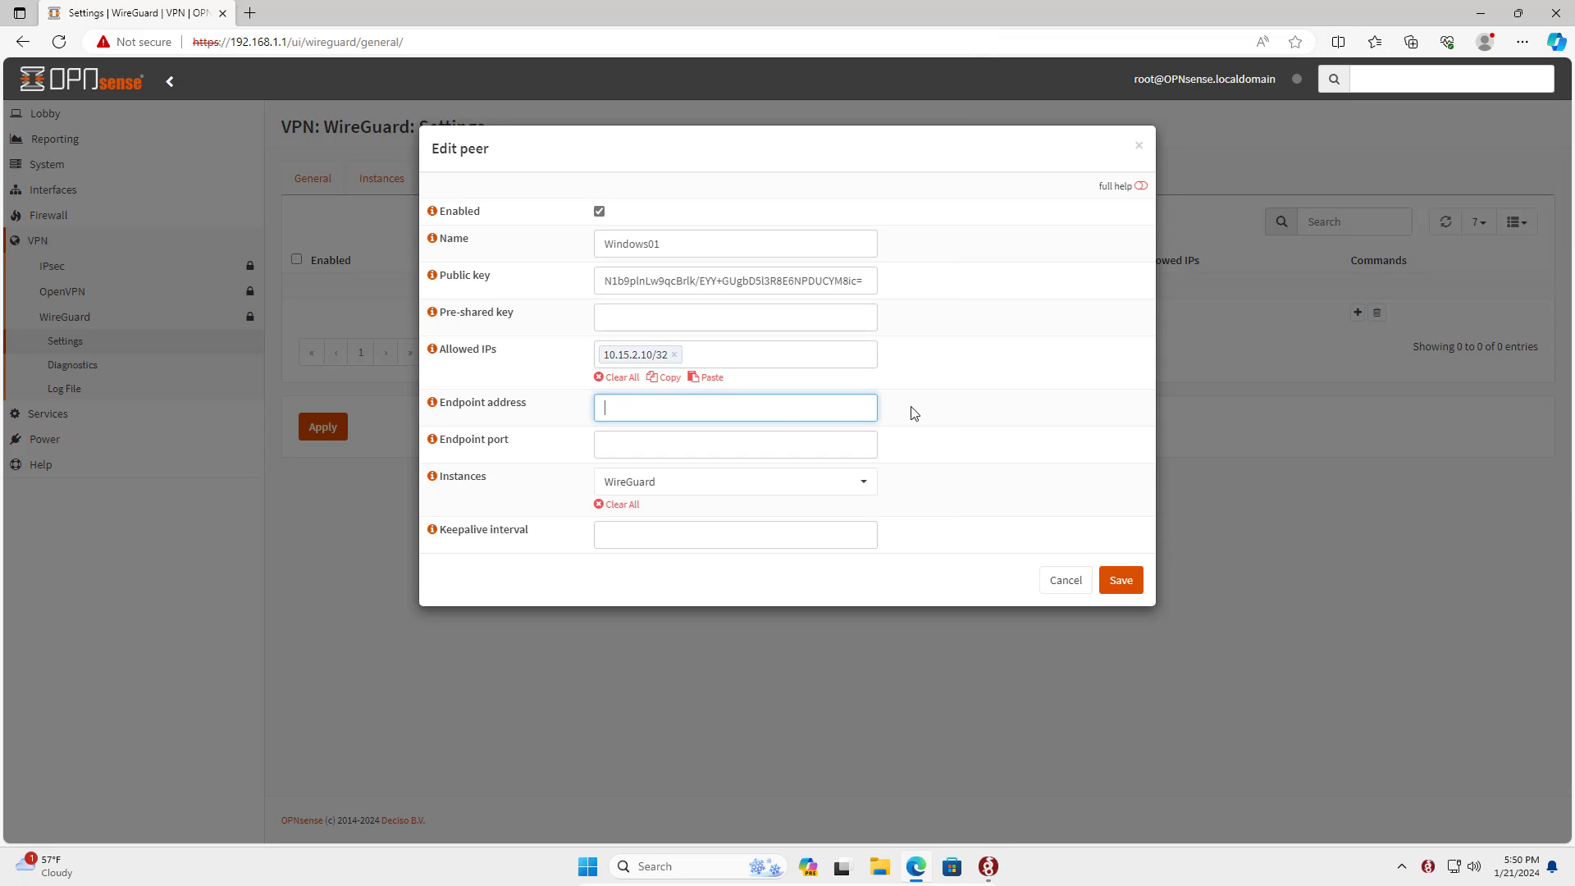
Select the WireGuard instance for the Windows01 peer
{"action": "left_click", "coordinate": [836, 492]}
{"action": "left_click", "coordinate": [668, 552]}
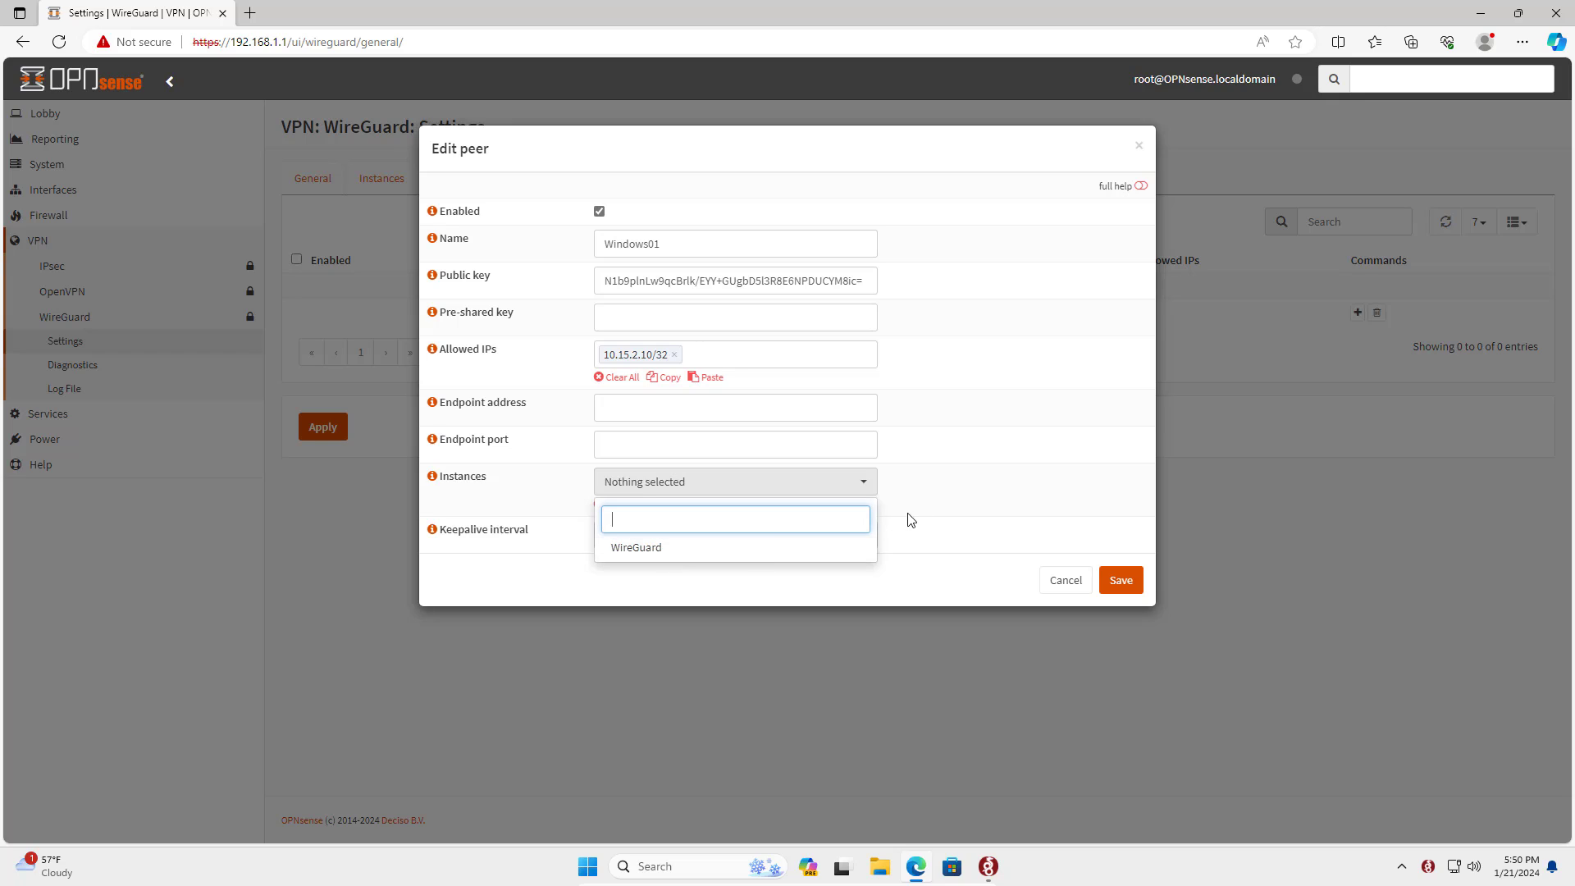
{"action": "left_click", "coordinate": [749, 548]}
{"action": "left_click", "coordinate": [950, 503]}
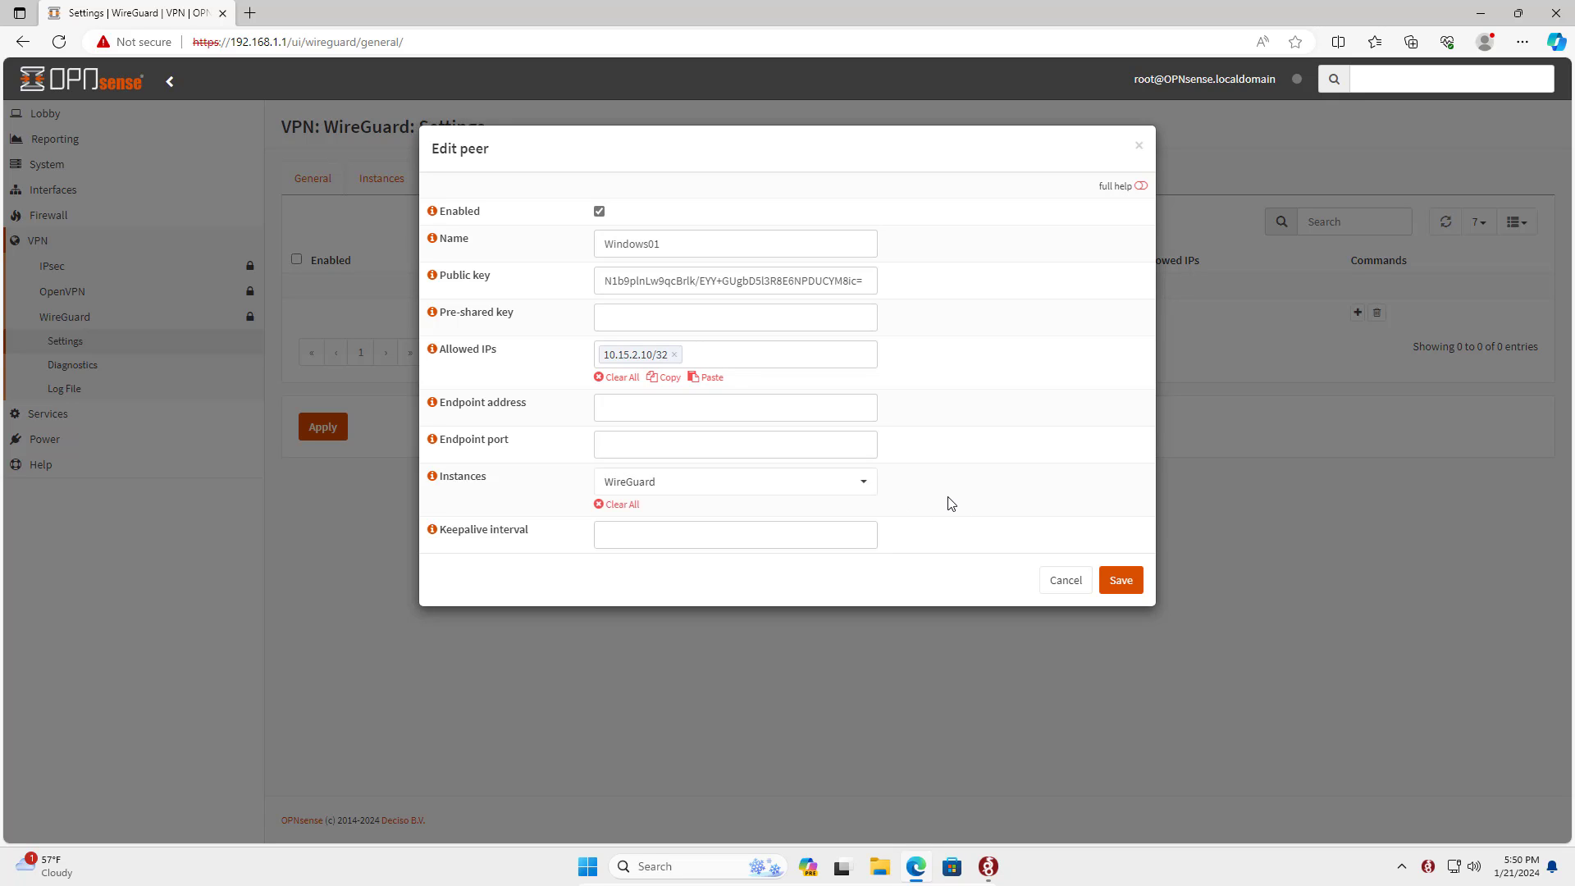
Save and apply the Windows01 peer, then tick Enable WireGuard in General settings and apply
{"action": "left_click", "coordinate": [1121, 580]}
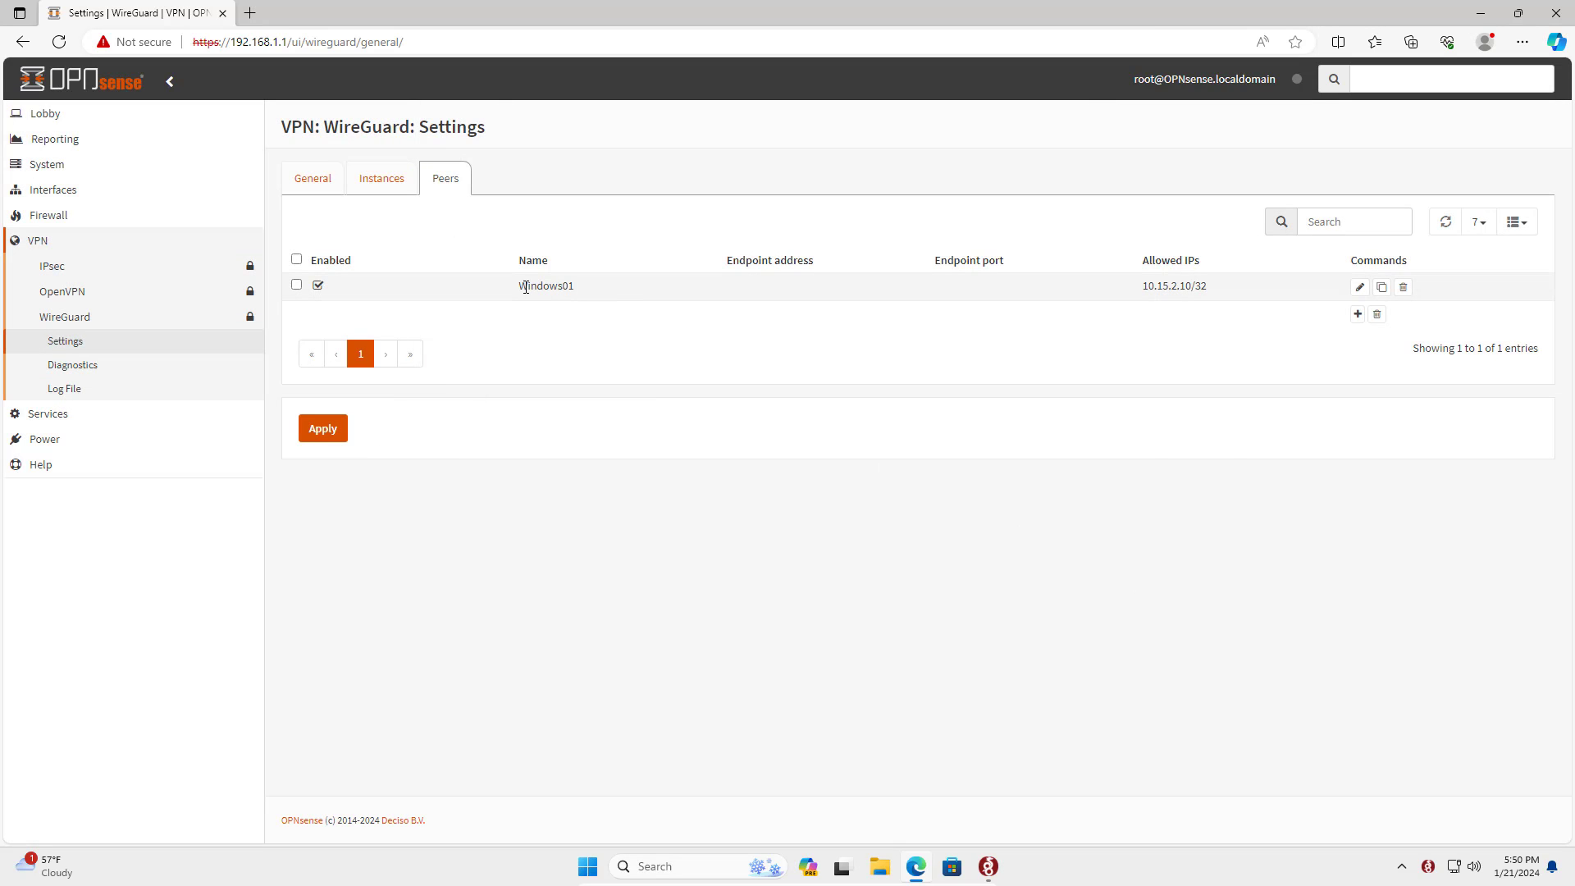
{"action": "left_click_drag", "start_coordinate": [527, 286], "coordinate": [1473, 285]}
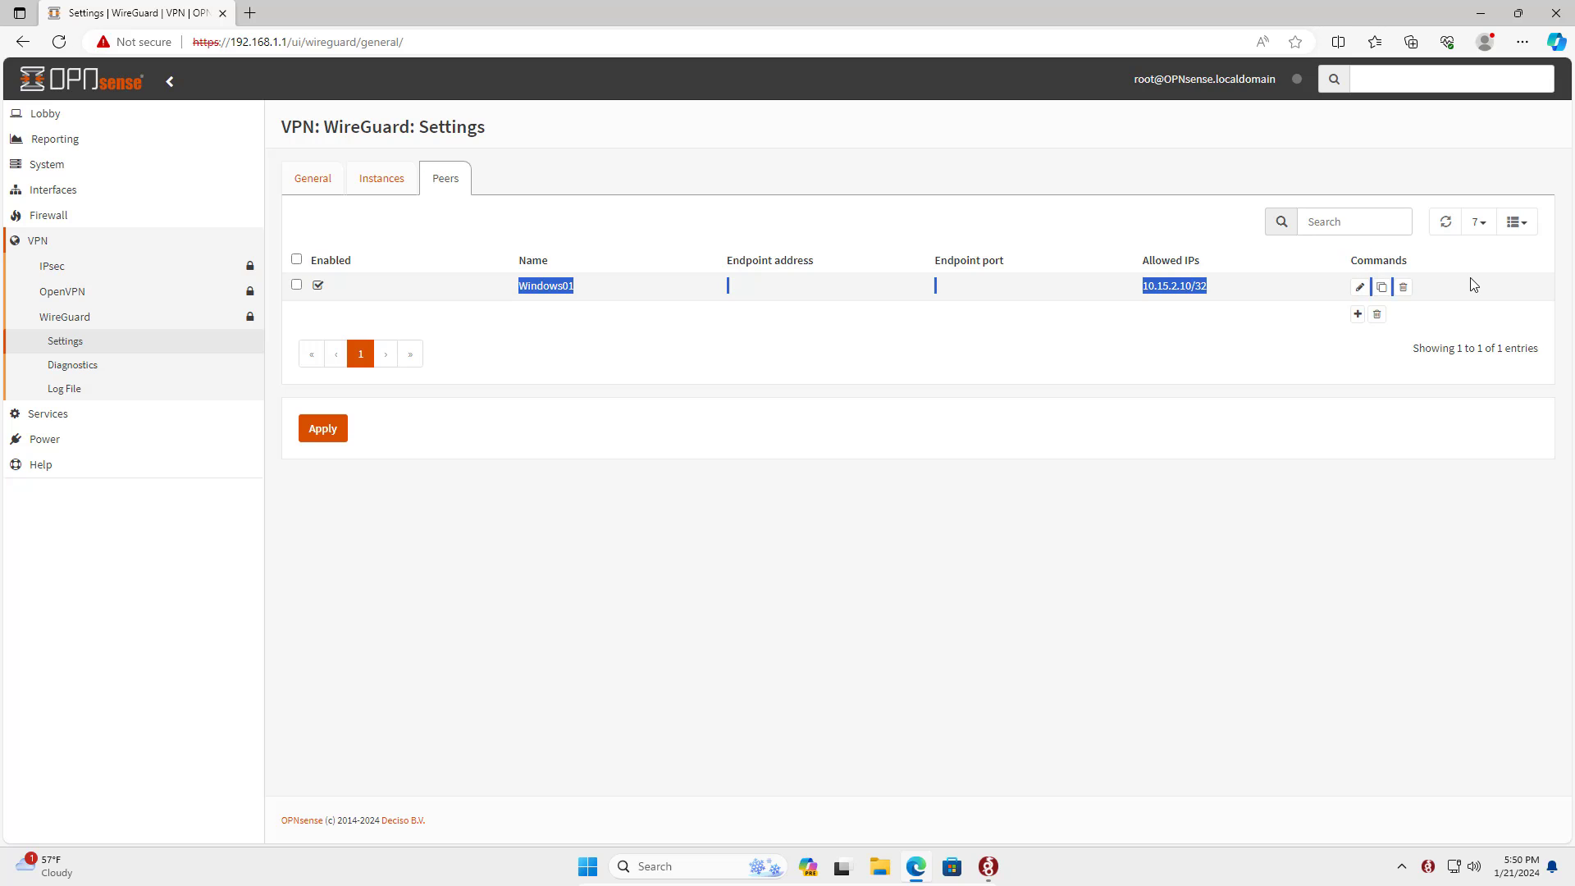
{"action": "left_click", "coordinate": [615, 447]}
{"action": "left_click", "coordinate": [323, 434]}
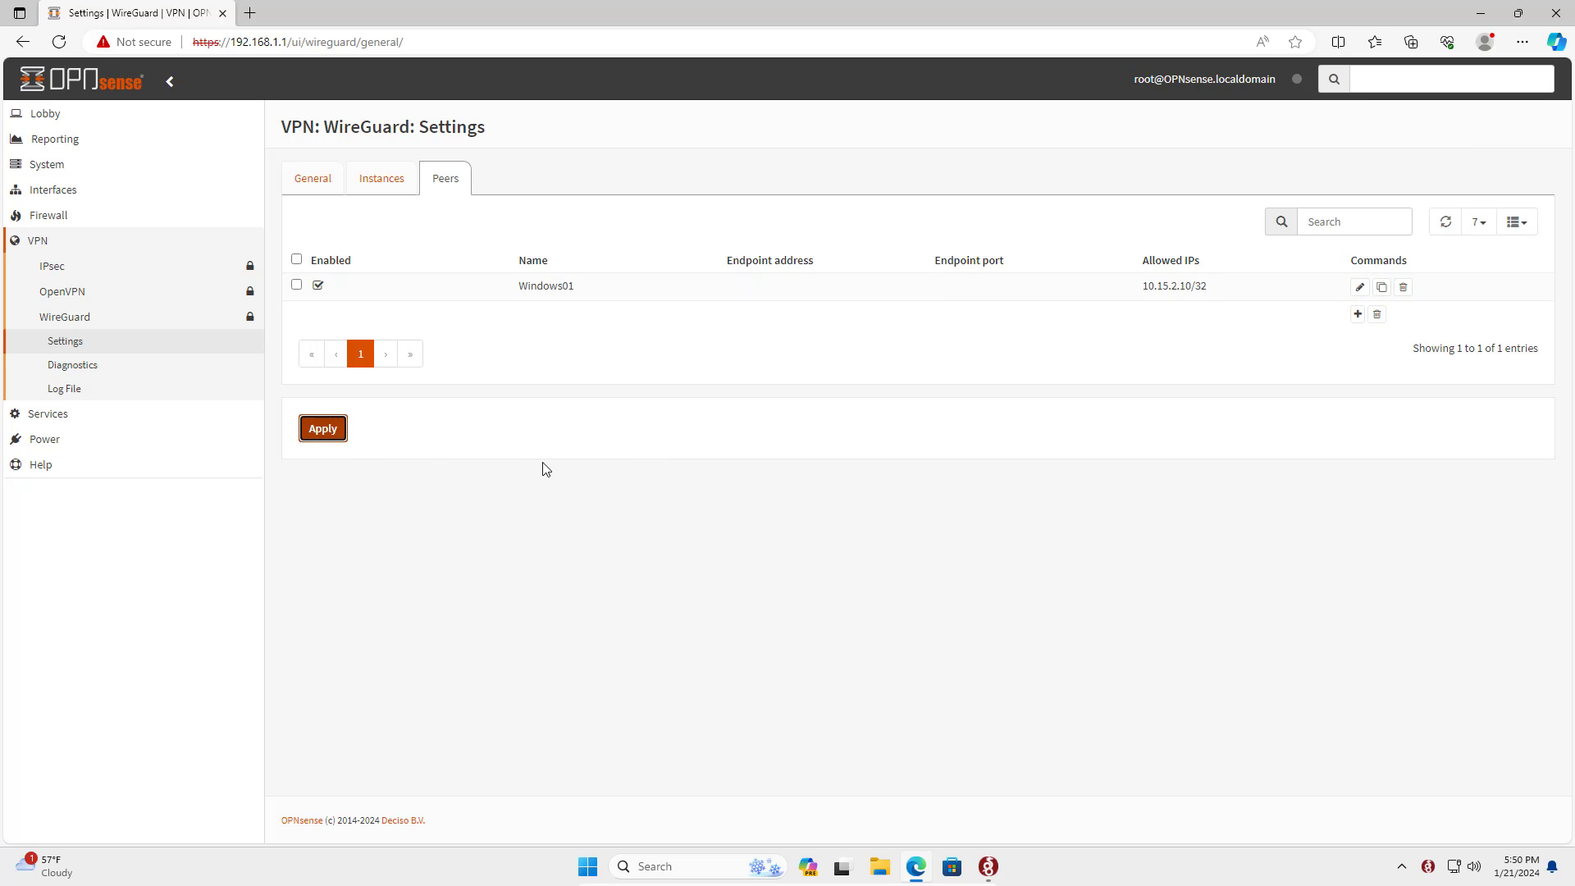
{"action": "left_click", "coordinate": [315, 182]}
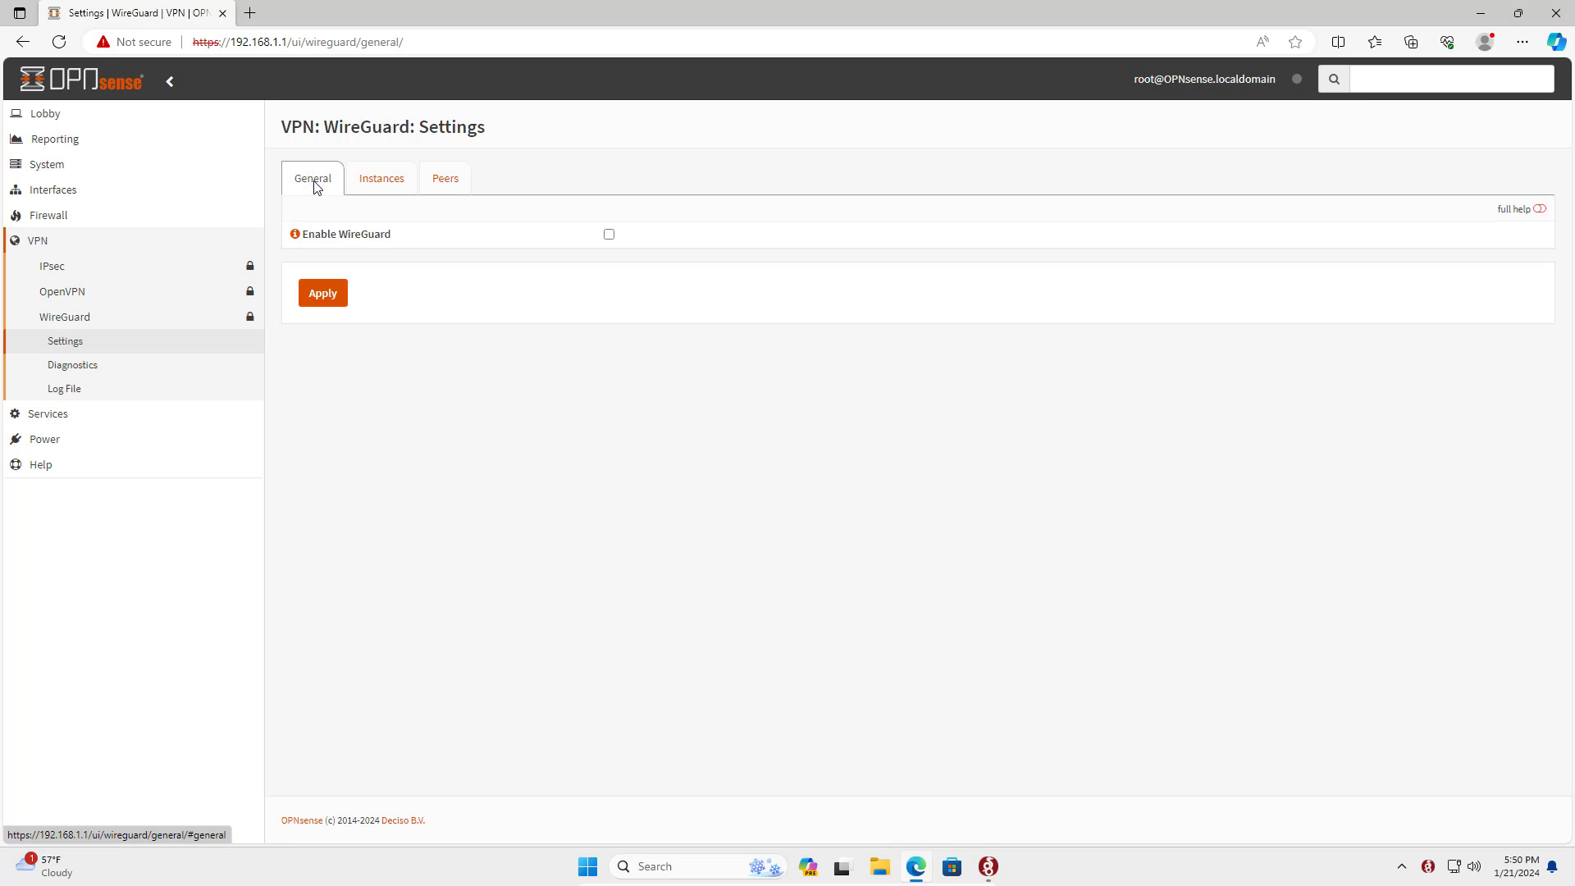
{"action": "left_click", "coordinate": [609, 235]}
{"action": "left_click", "coordinate": [321, 292]}
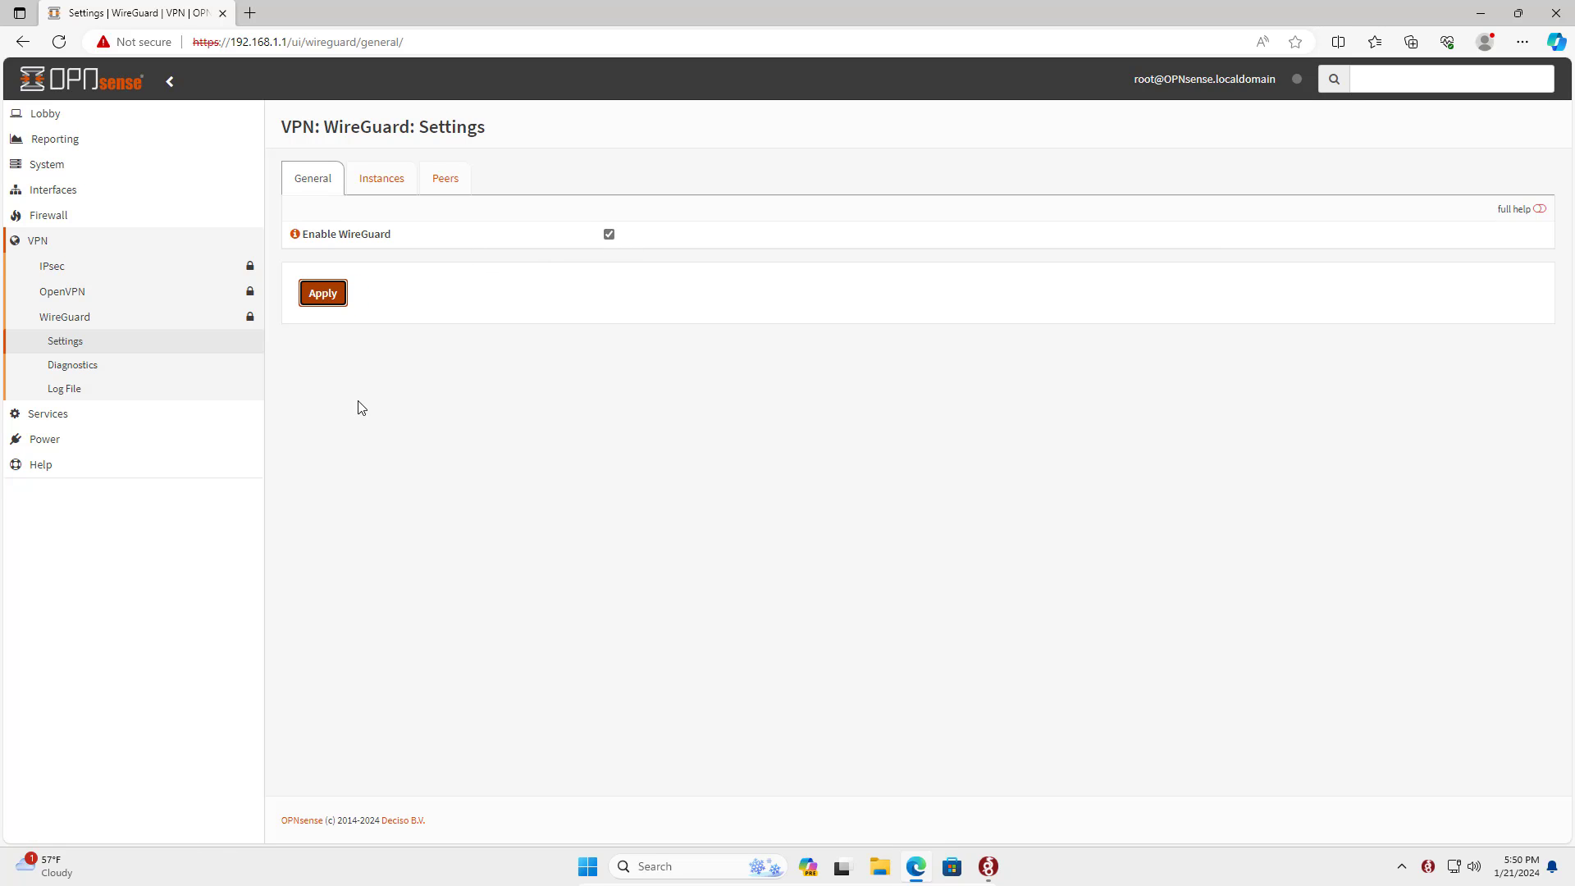
Assign device wg1 as a new interface described WireGuard under Interfaces > Assignments
{"action": "left_click", "coordinate": [66, 200]}
{"action": "left_click", "coordinate": [54, 269]}
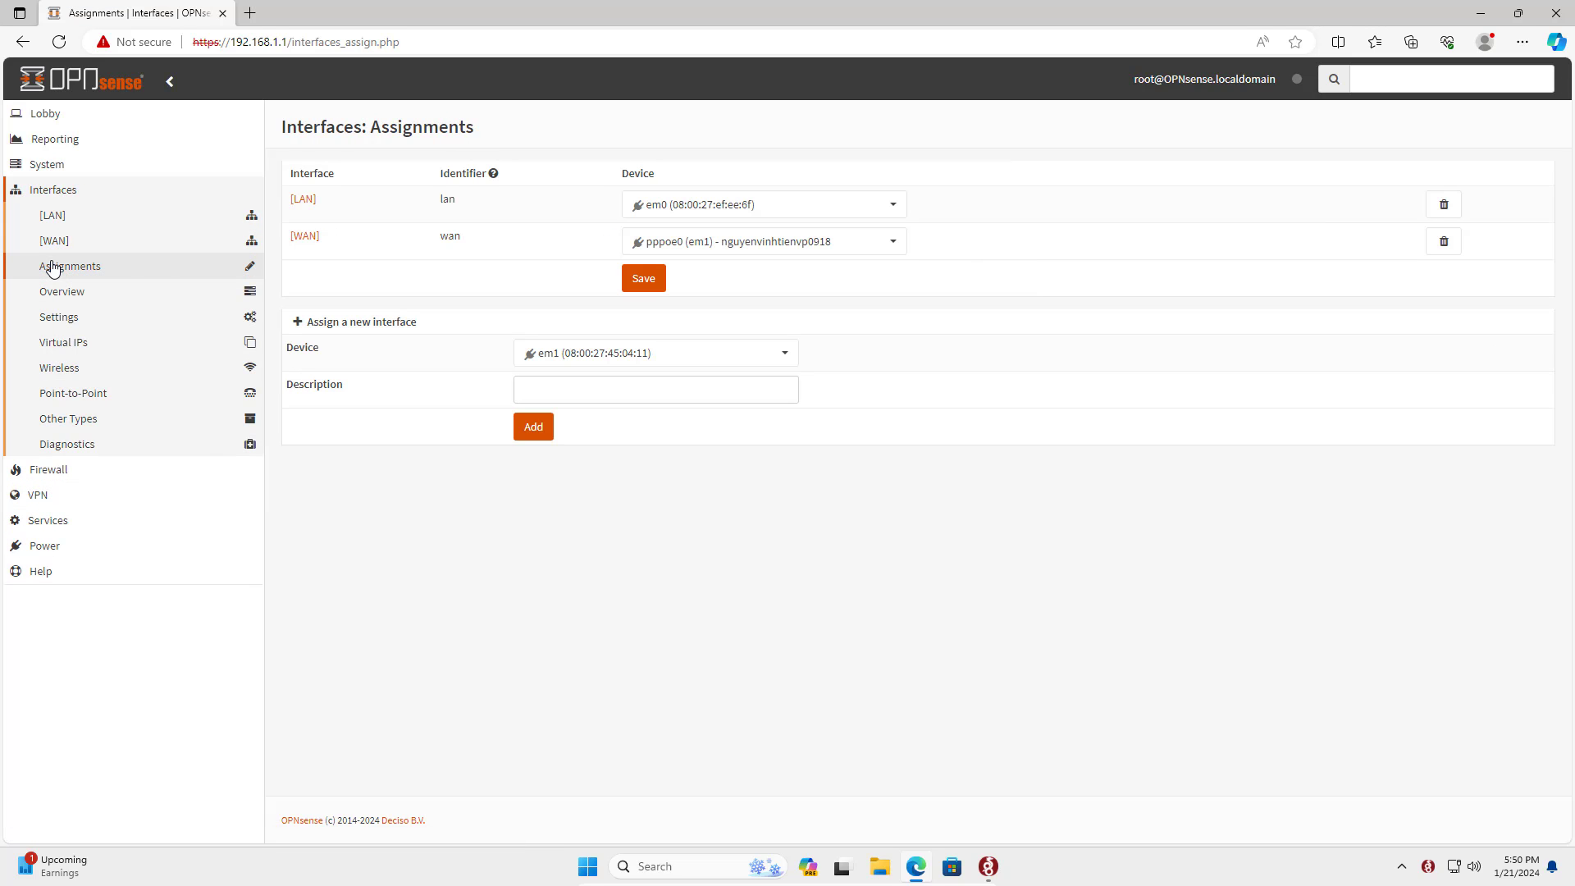
{"action": "left_click", "coordinate": [714, 364]}
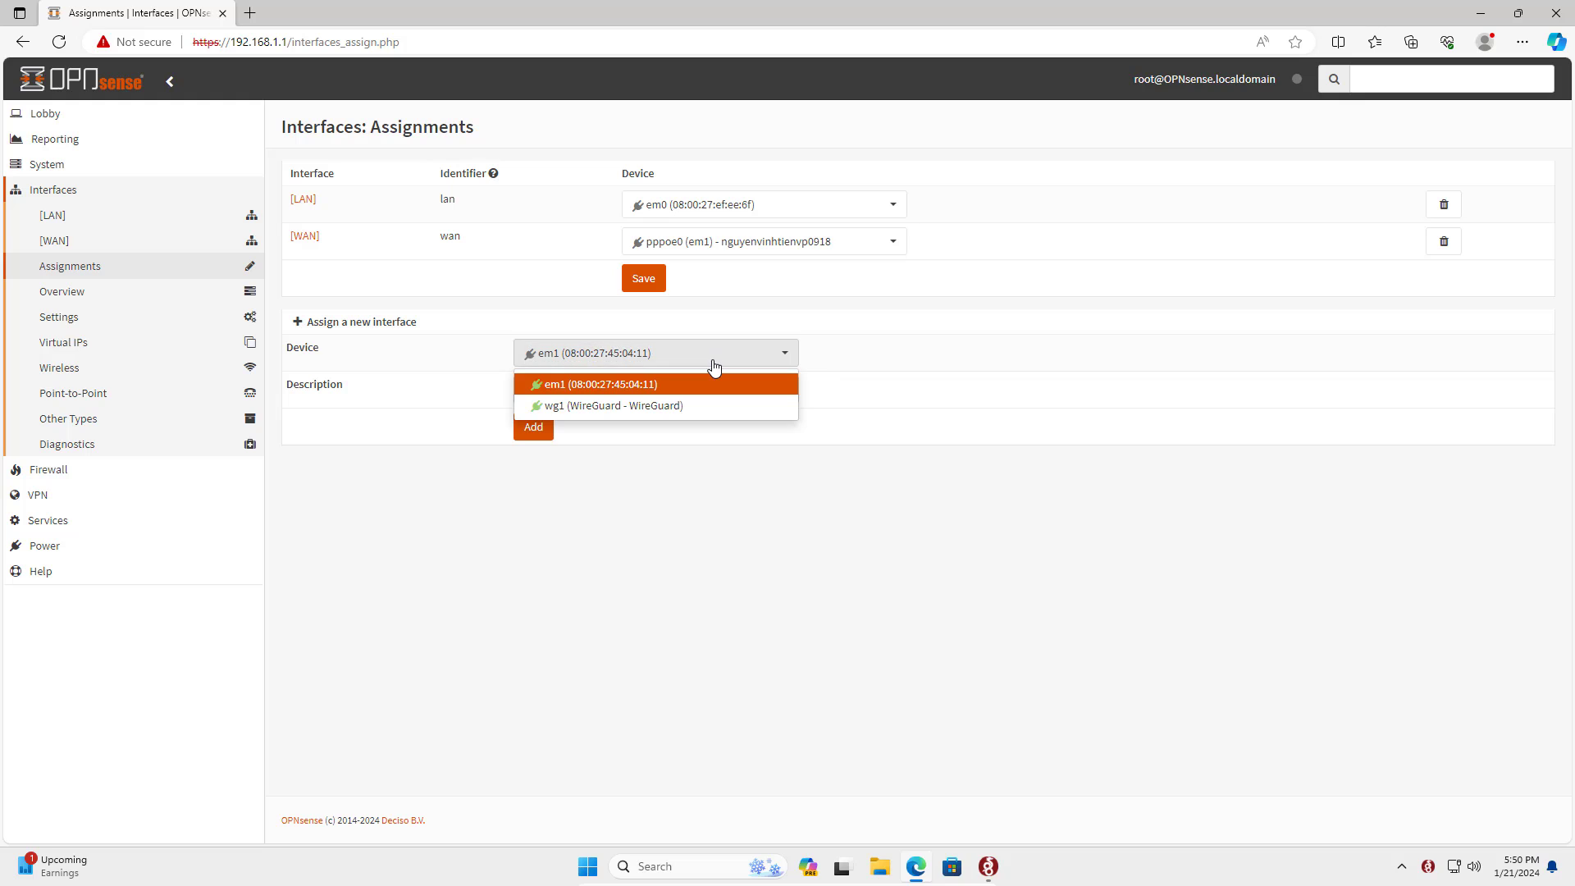
{"action": "left_click", "coordinate": [646, 407]}
{"action": "left_click", "coordinate": [633, 401]}
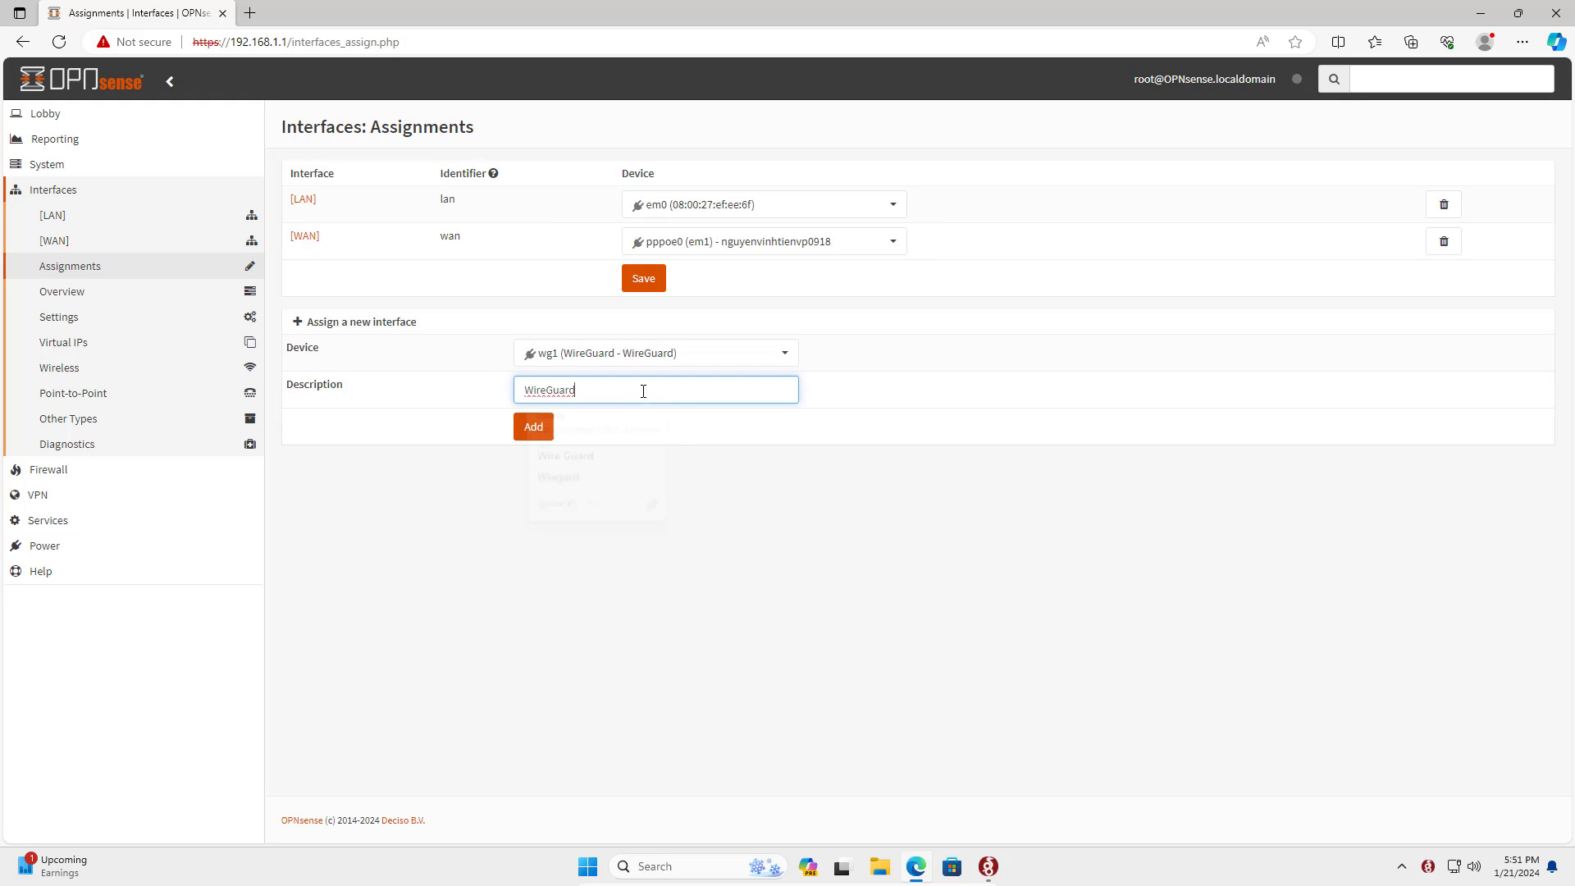
{"action": "left_click_drag", "start_coordinate": [633, 401], "coordinate": [469, 395]}
{"action": "left_click", "coordinate": [534, 428]}
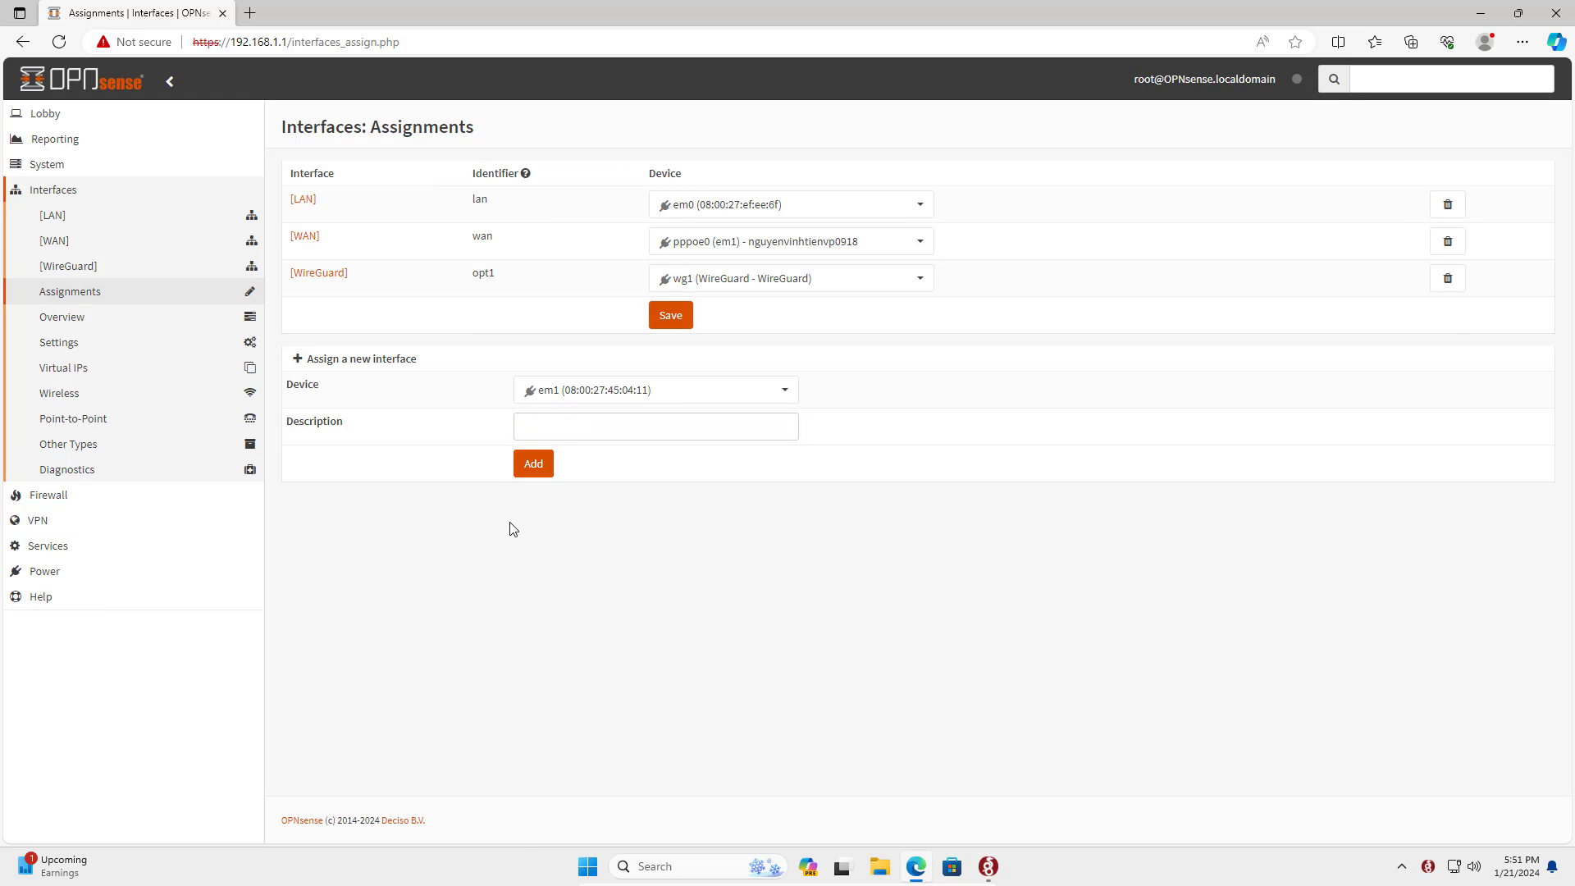
Turn on the WireGuard (opt1) interface, save and apply the interface changes
{"action": "left_click", "coordinate": [317, 277]}
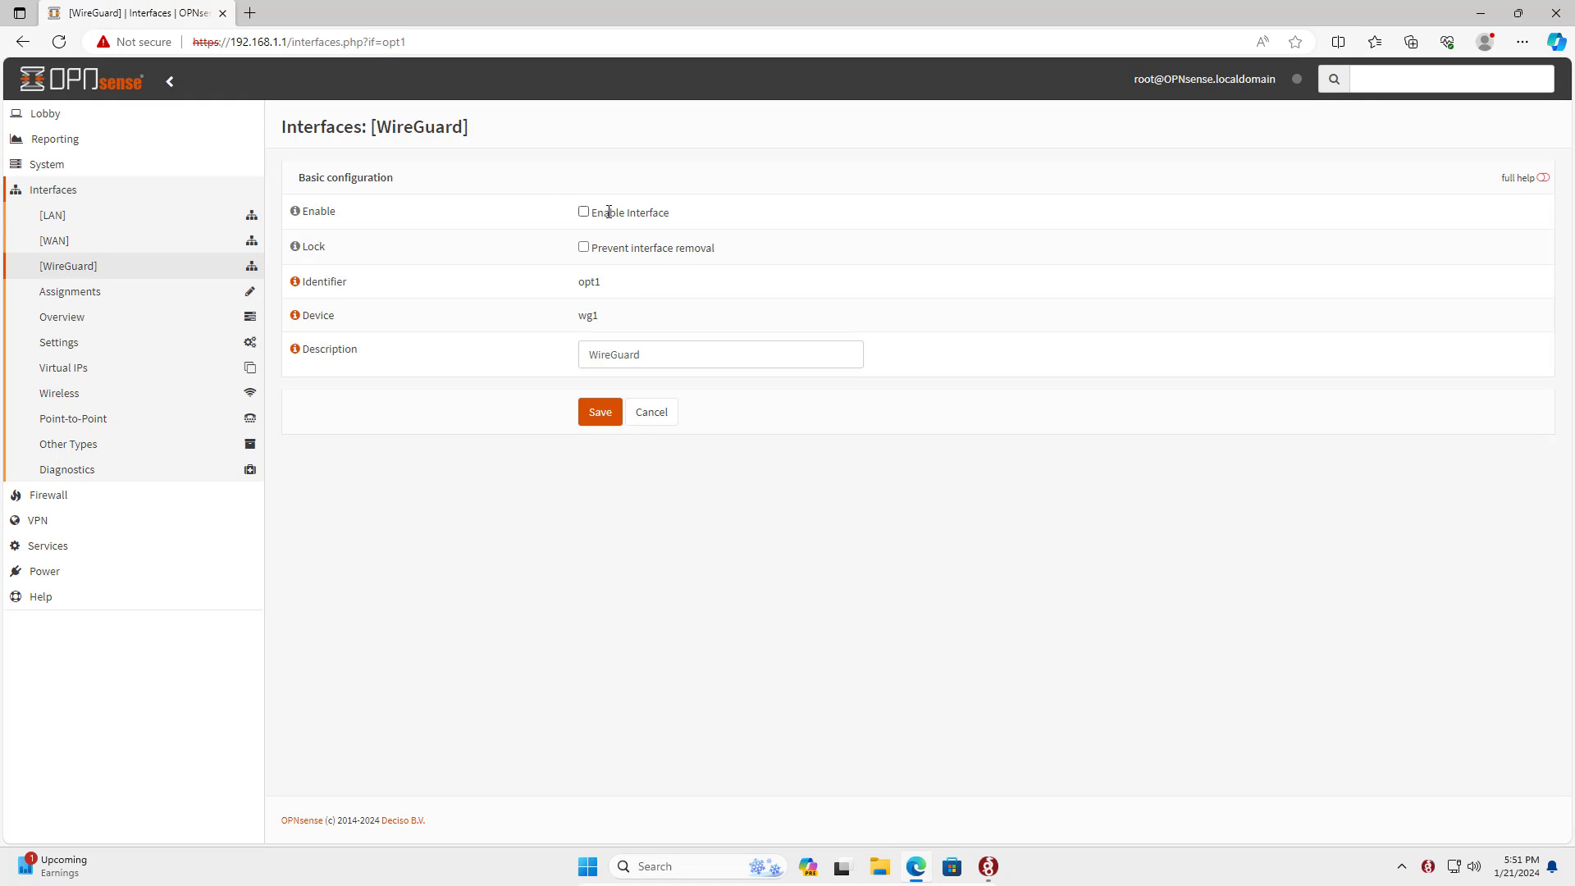
{"action": "left_click", "coordinate": [584, 212]}
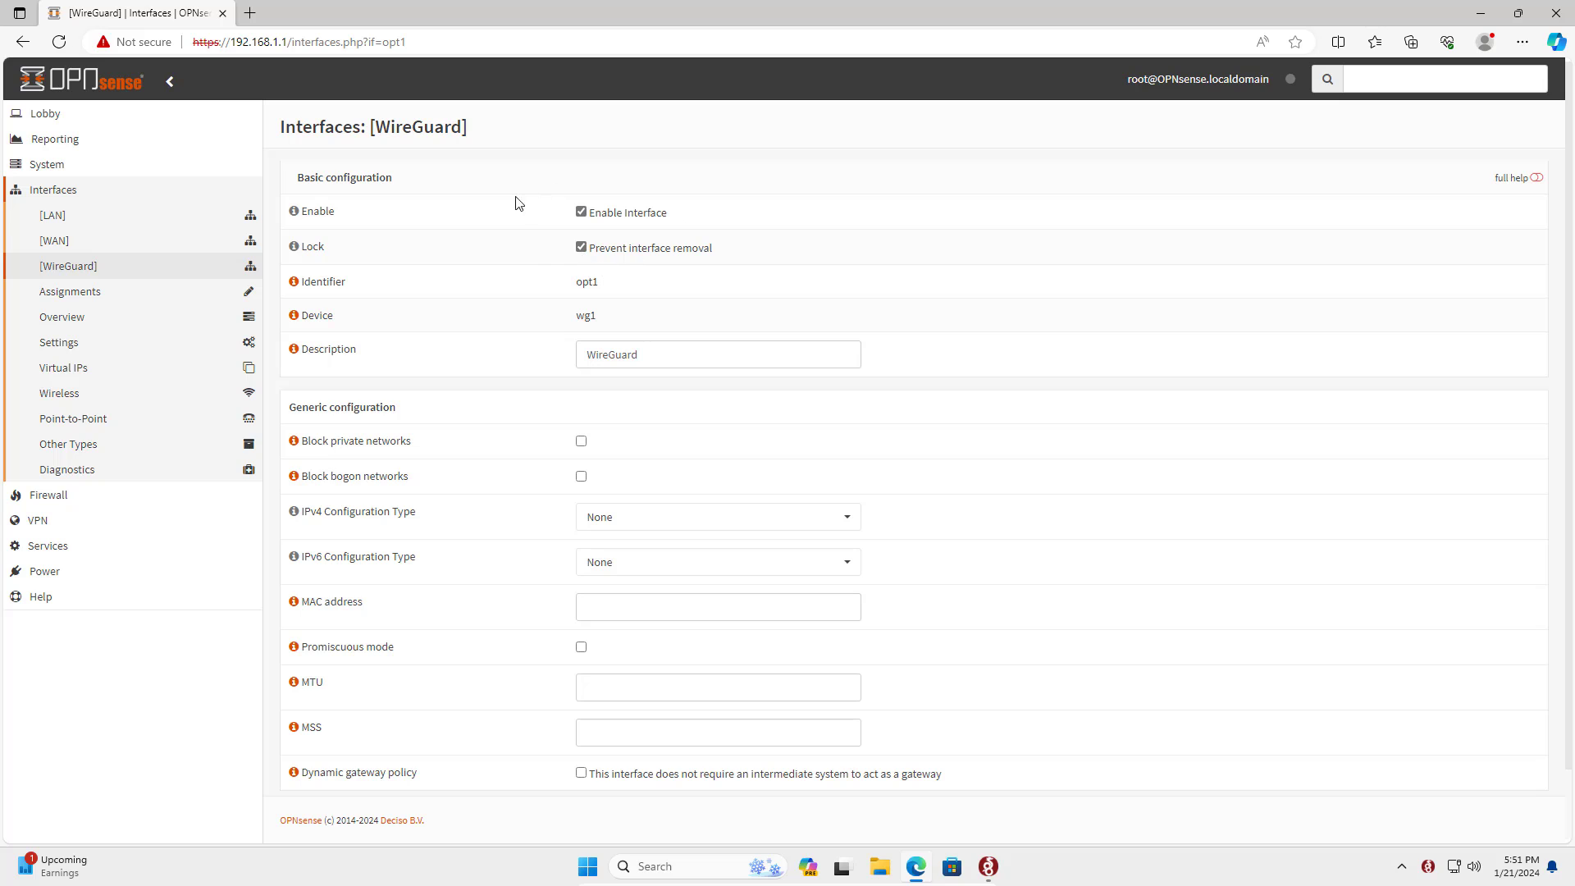
{"action": "scroll", "coordinate": [580, 370], "scroll_direction": "down", "scroll_amount": 1}
{"action": "left_click", "coordinate": [598, 749]}
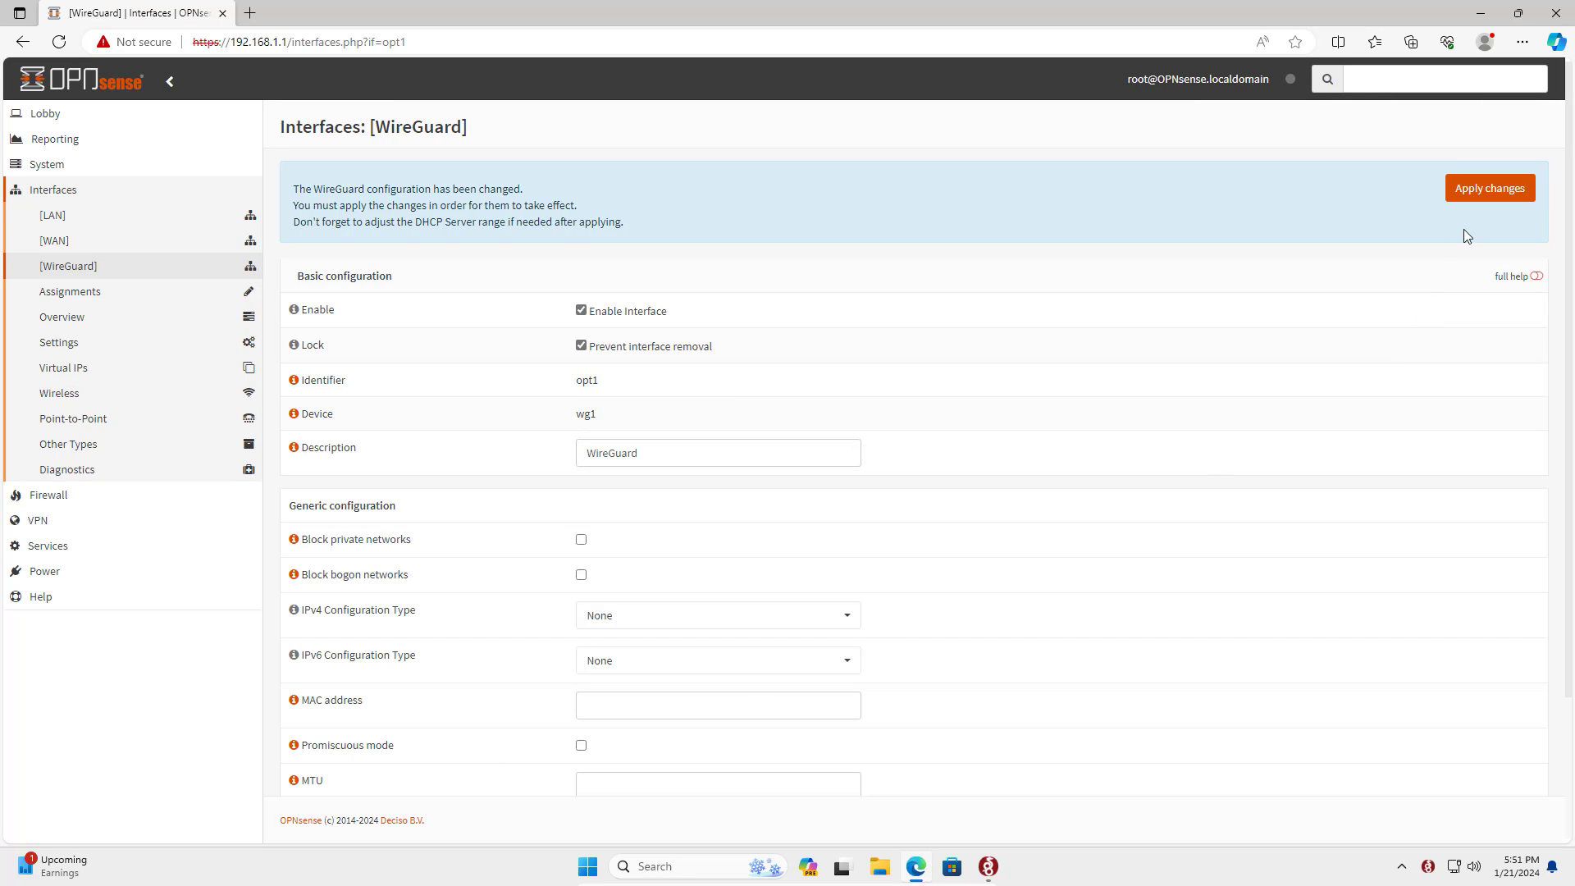
{"action": "left_click", "coordinate": [1481, 197]}
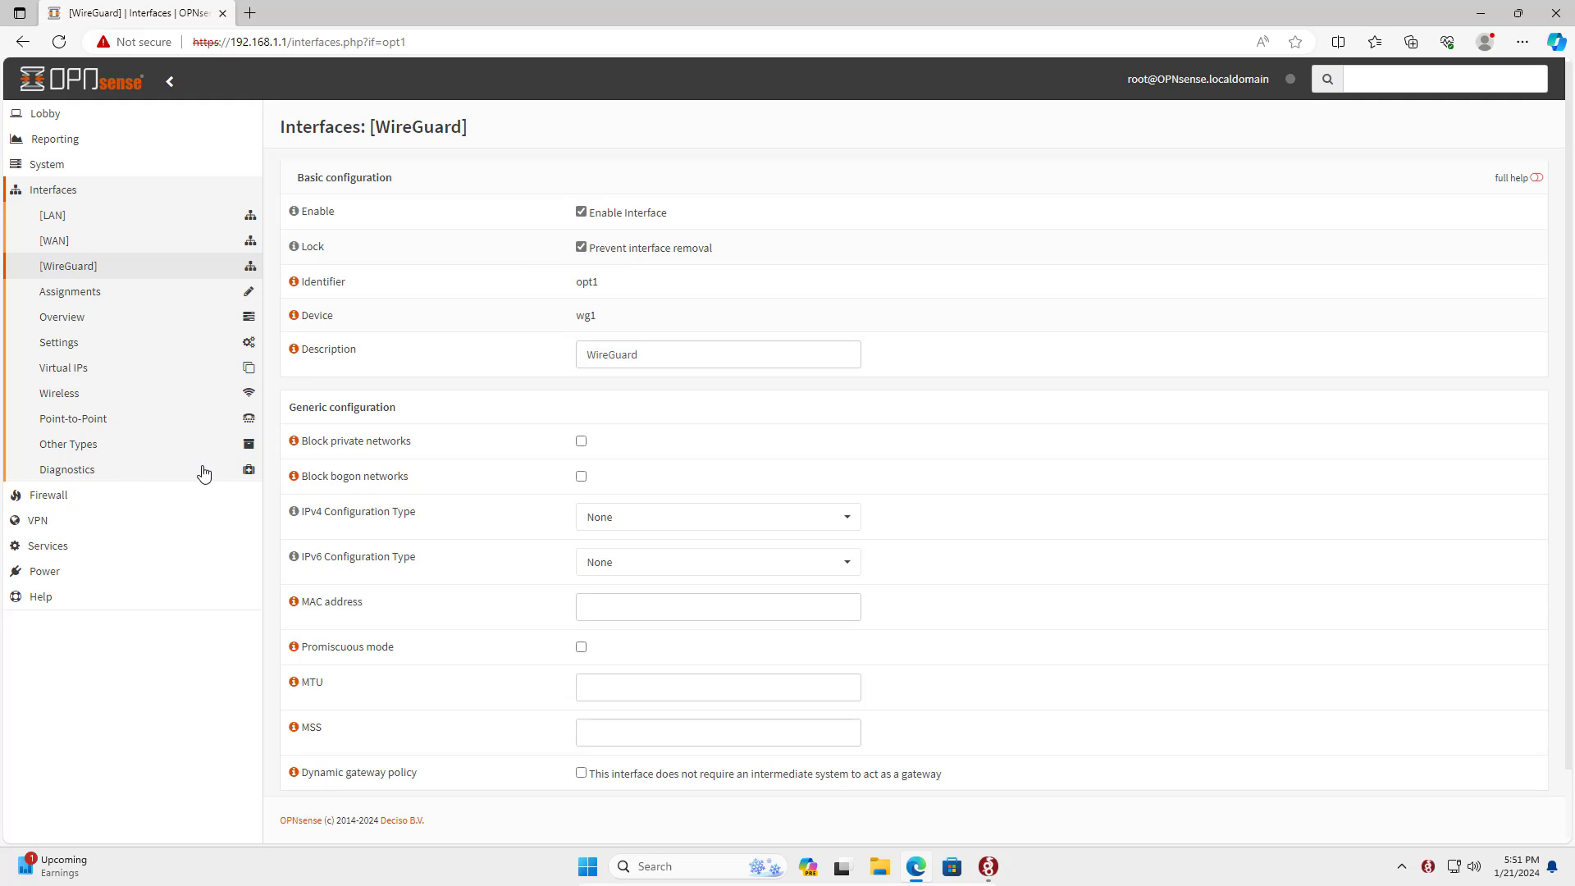
{"action": "left_click", "coordinate": [54, 497]}
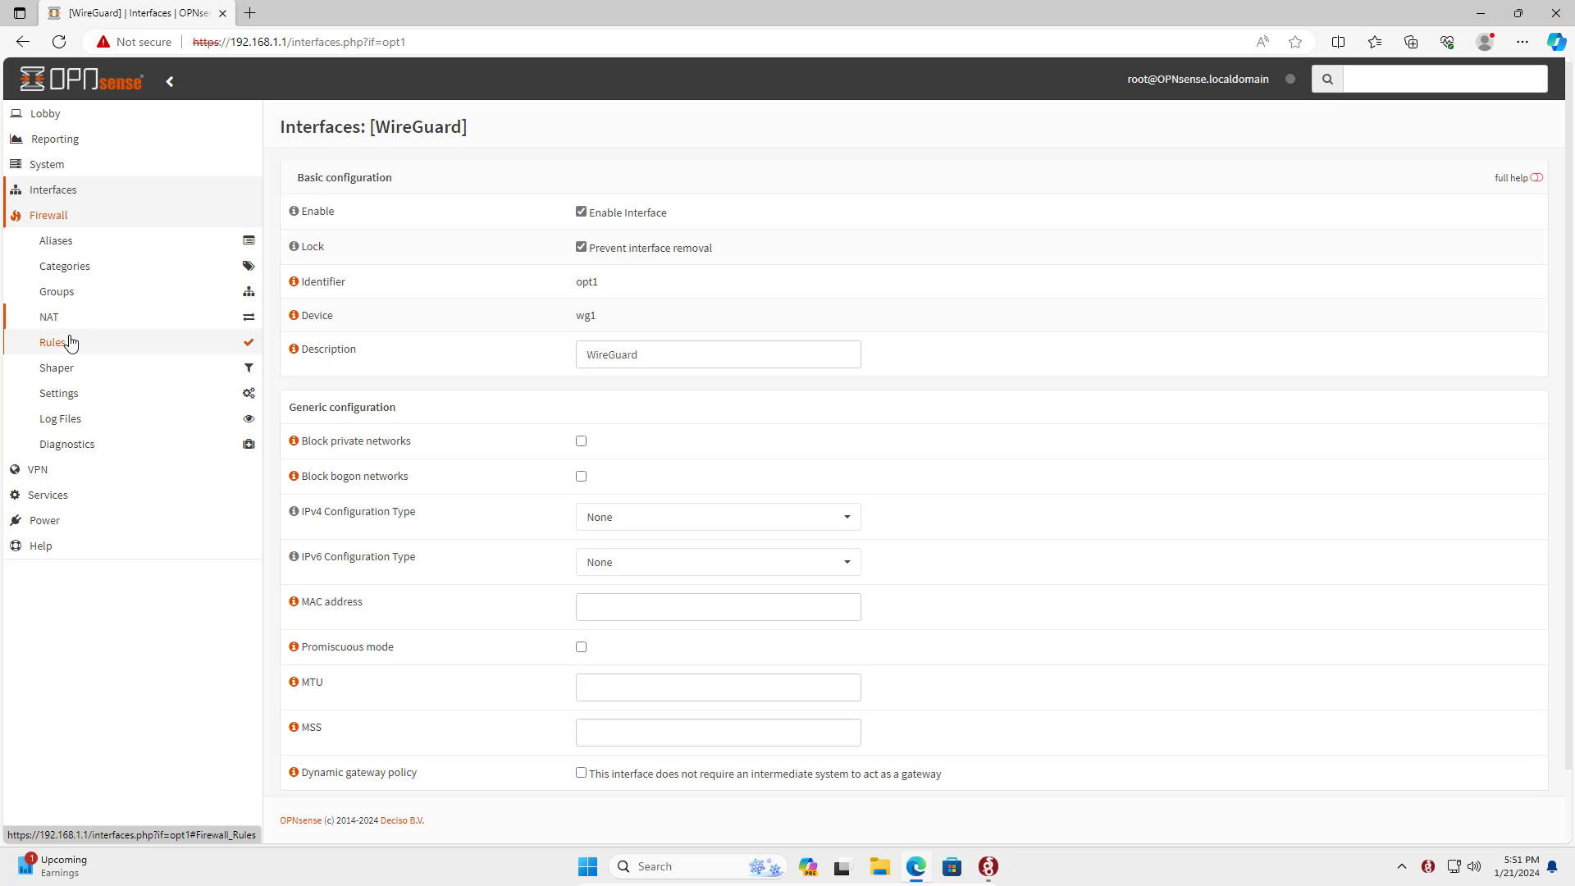
Start a new WAN firewall rule with protocol UDP and destination WAN address
{"action": "left_click", "coordinate": [70, 343]}
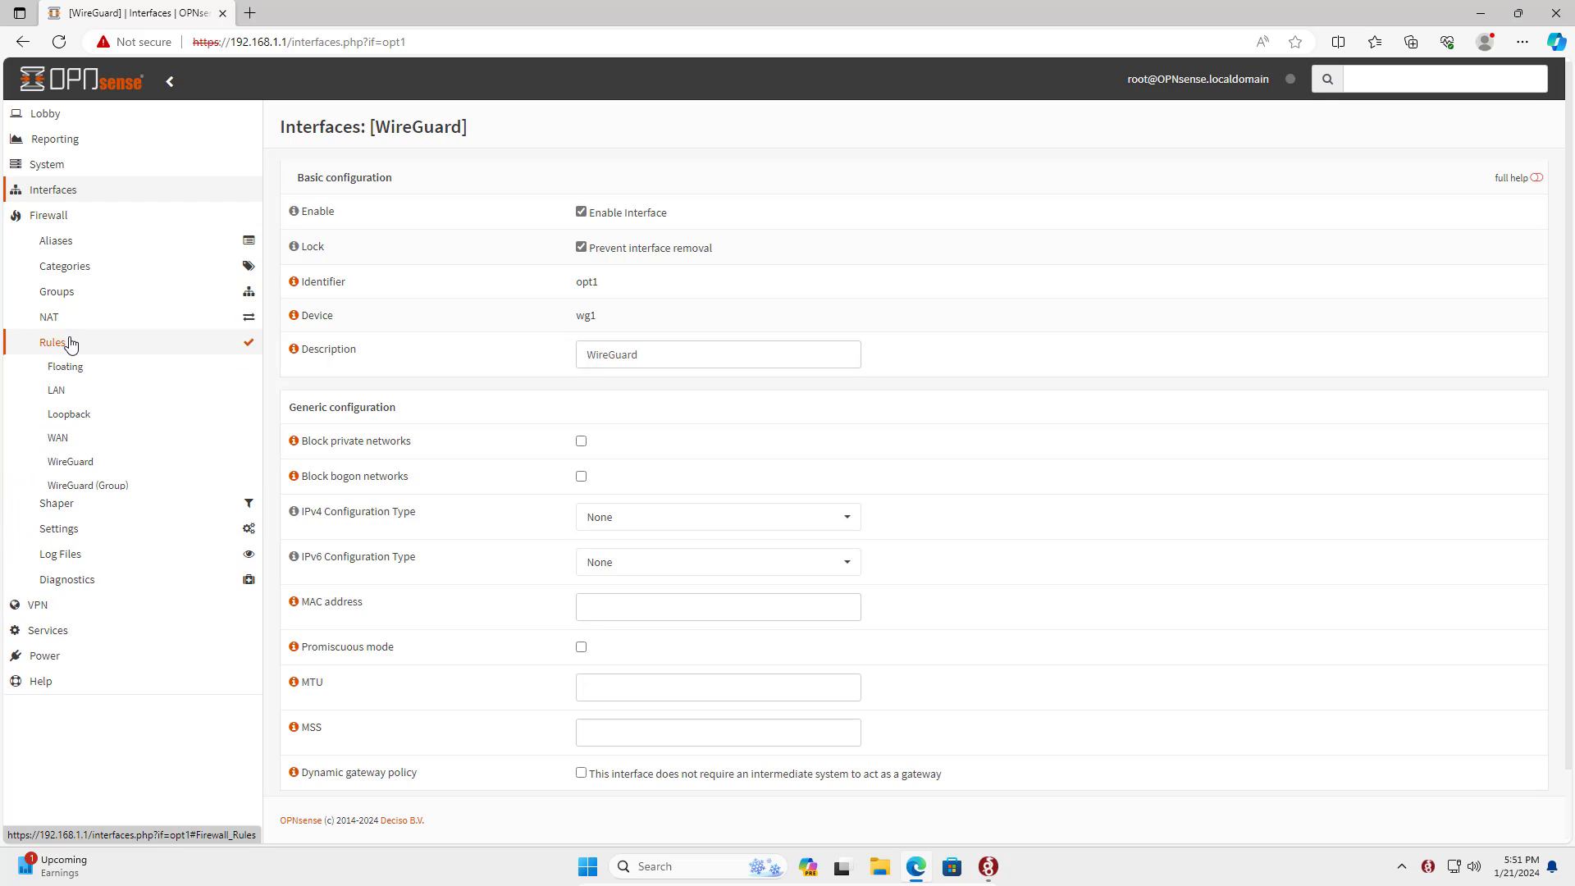
{"action": "left_click", "coordinate": [73, 439]}
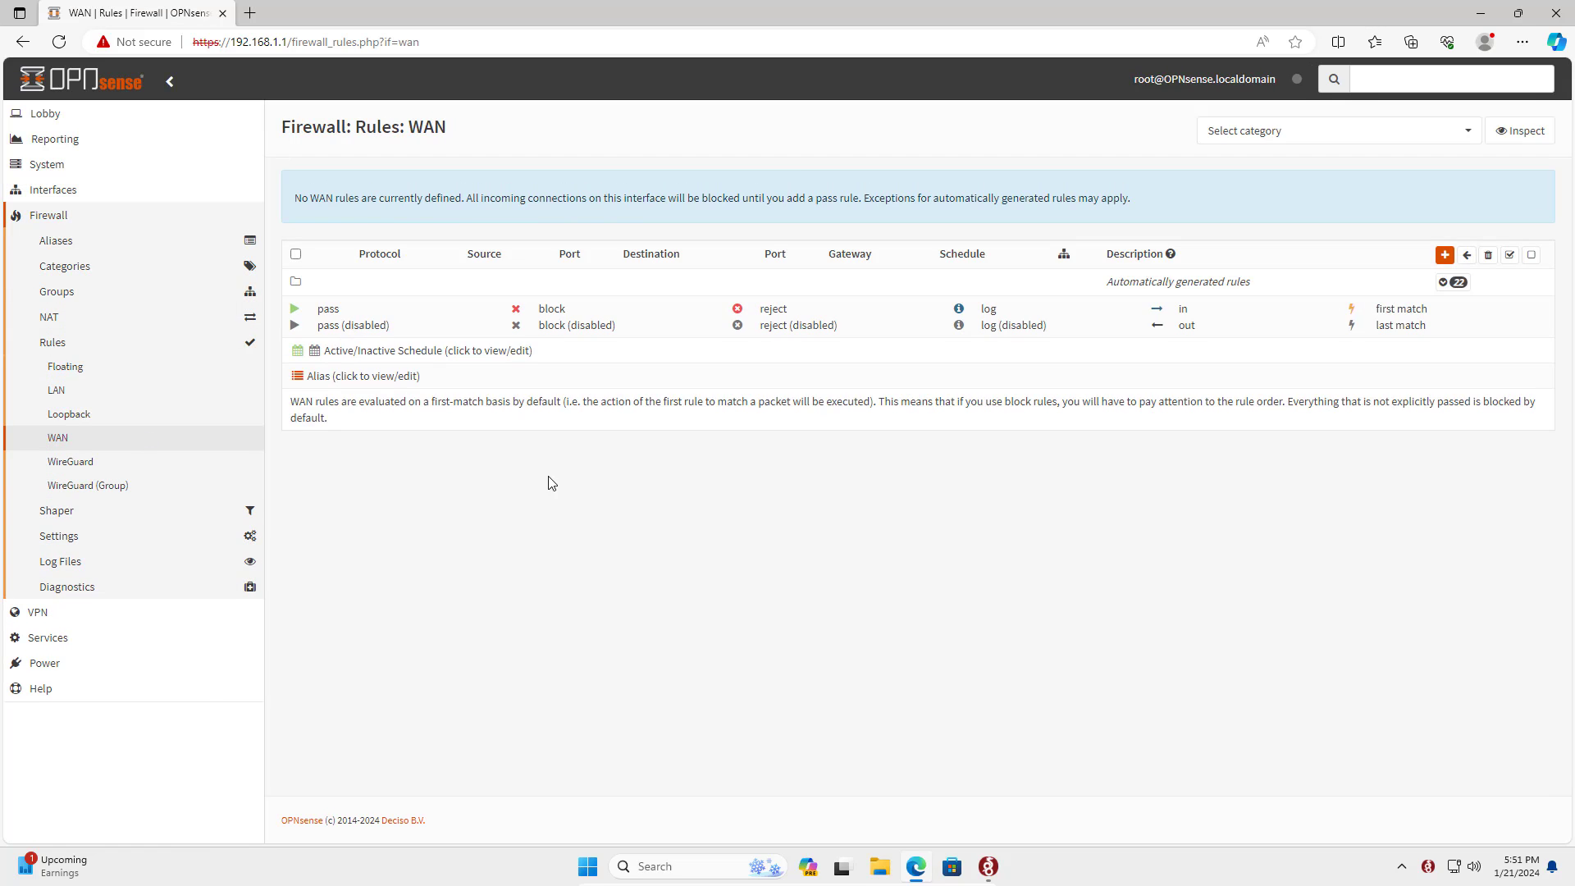
{"action": "left_click", "coordinate": [1446, 255]}
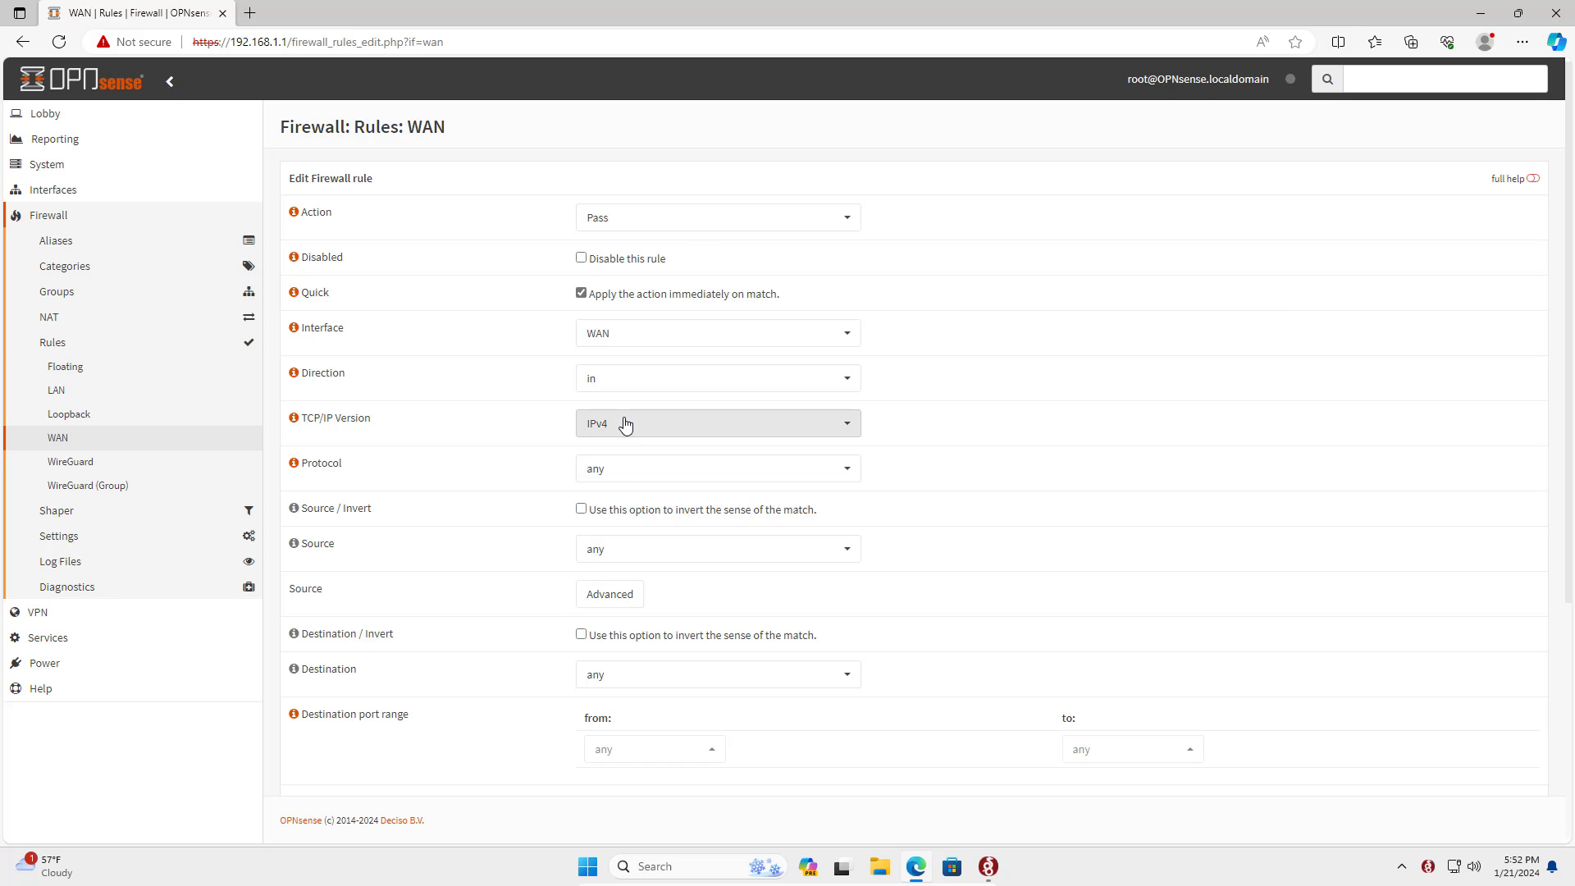
{"action": "left_click", "coordinate": [630, 471]}
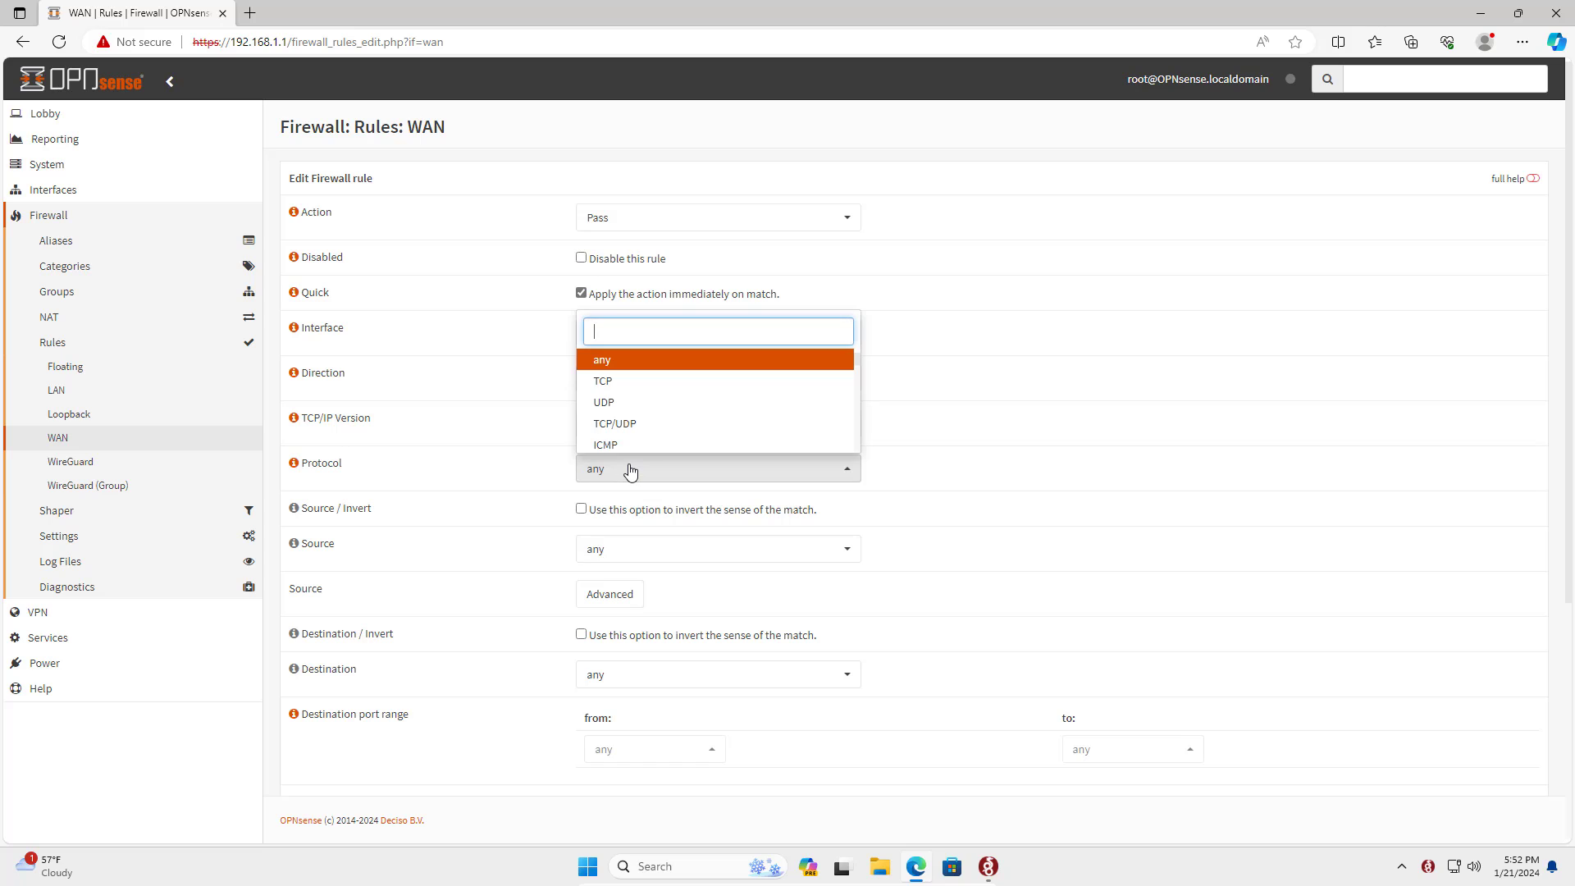
{"action": "left_click", "coordinate": [633, 402]}
{"action": "left_click", "coordinate": [694, 673]}
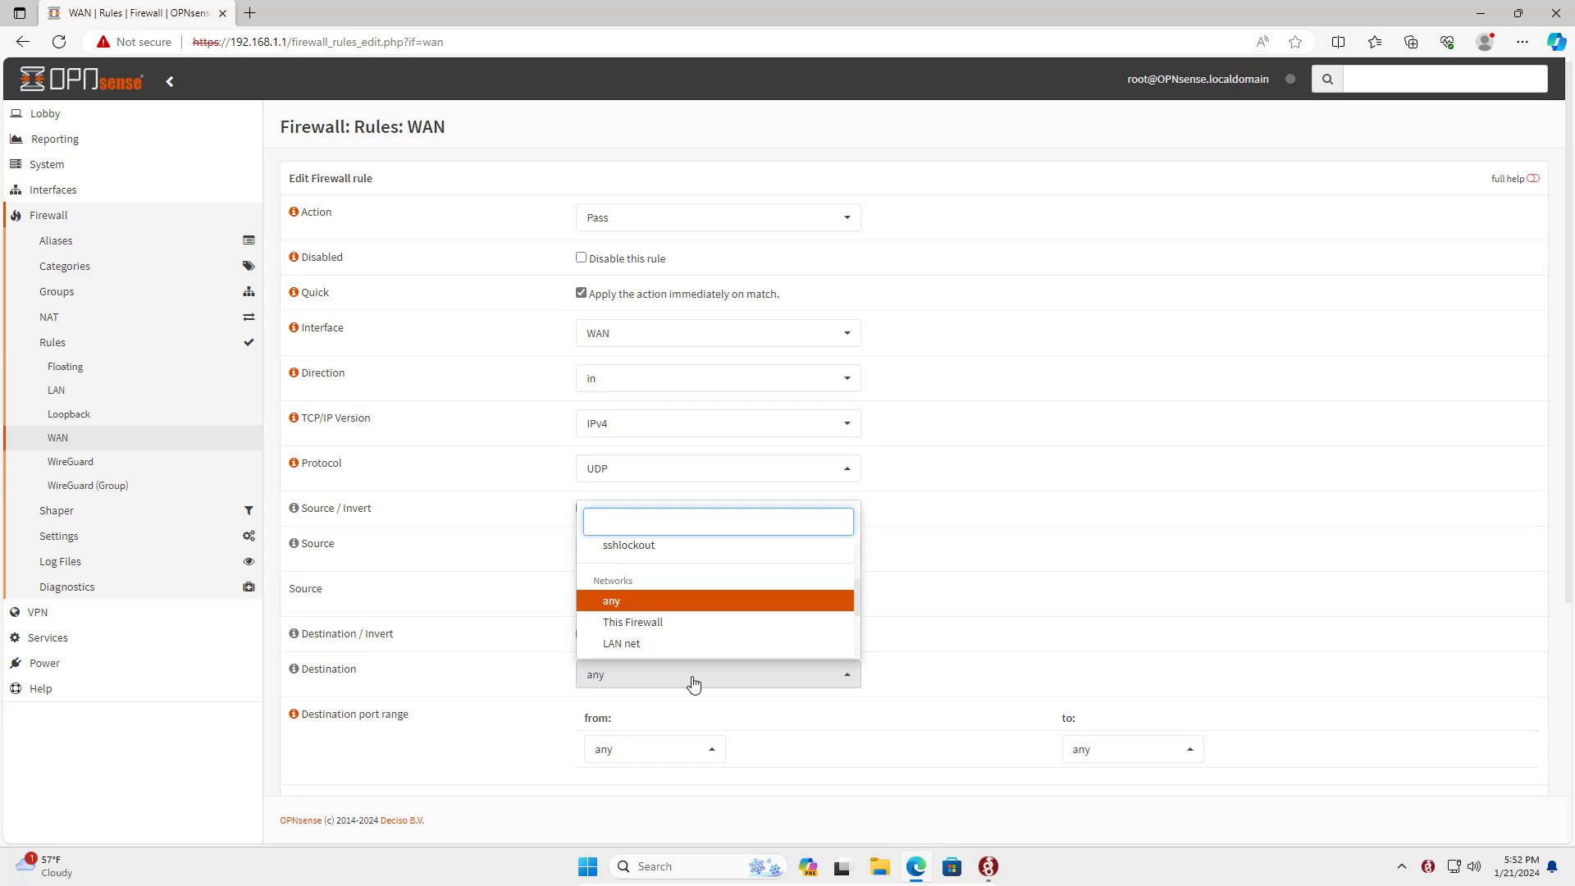
{"action": "scroll", "coordinate": [704, 622], "scroll_direction": "down", "scroll_amount": 1}
{"action": "scroll", "coordinate": [704, 625], "scroll_direction": "down", "scroll_amount": 1}
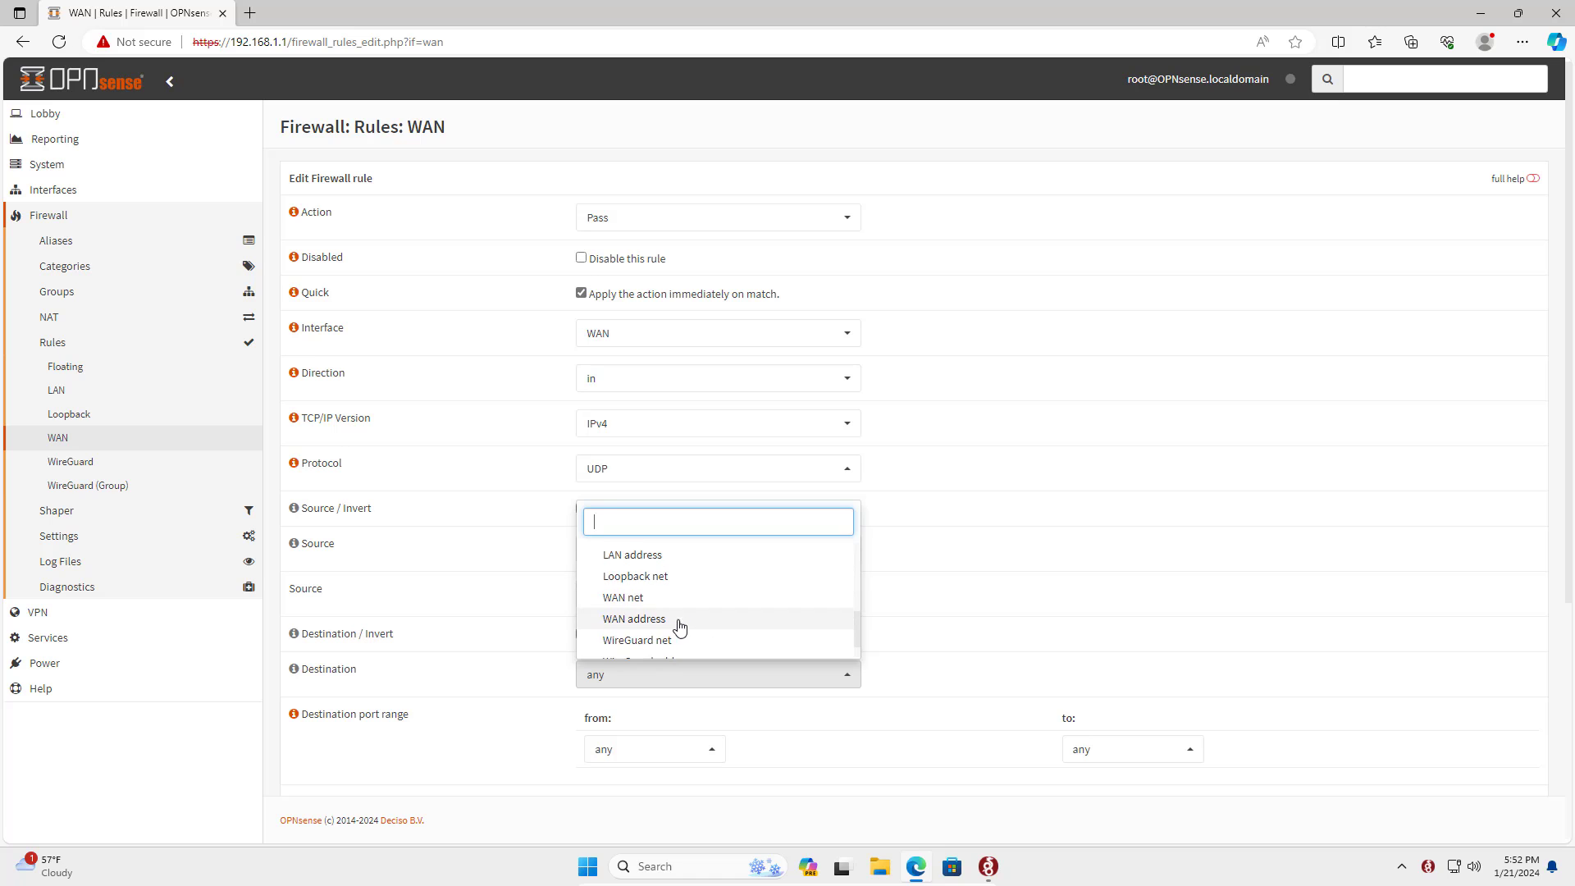
{"action": "left_click", "coordinate": [668, 621]}
{"action": "scroll", "coordinate": [755, 636], "scroll_direction": "down", "scroll_amount": 4}
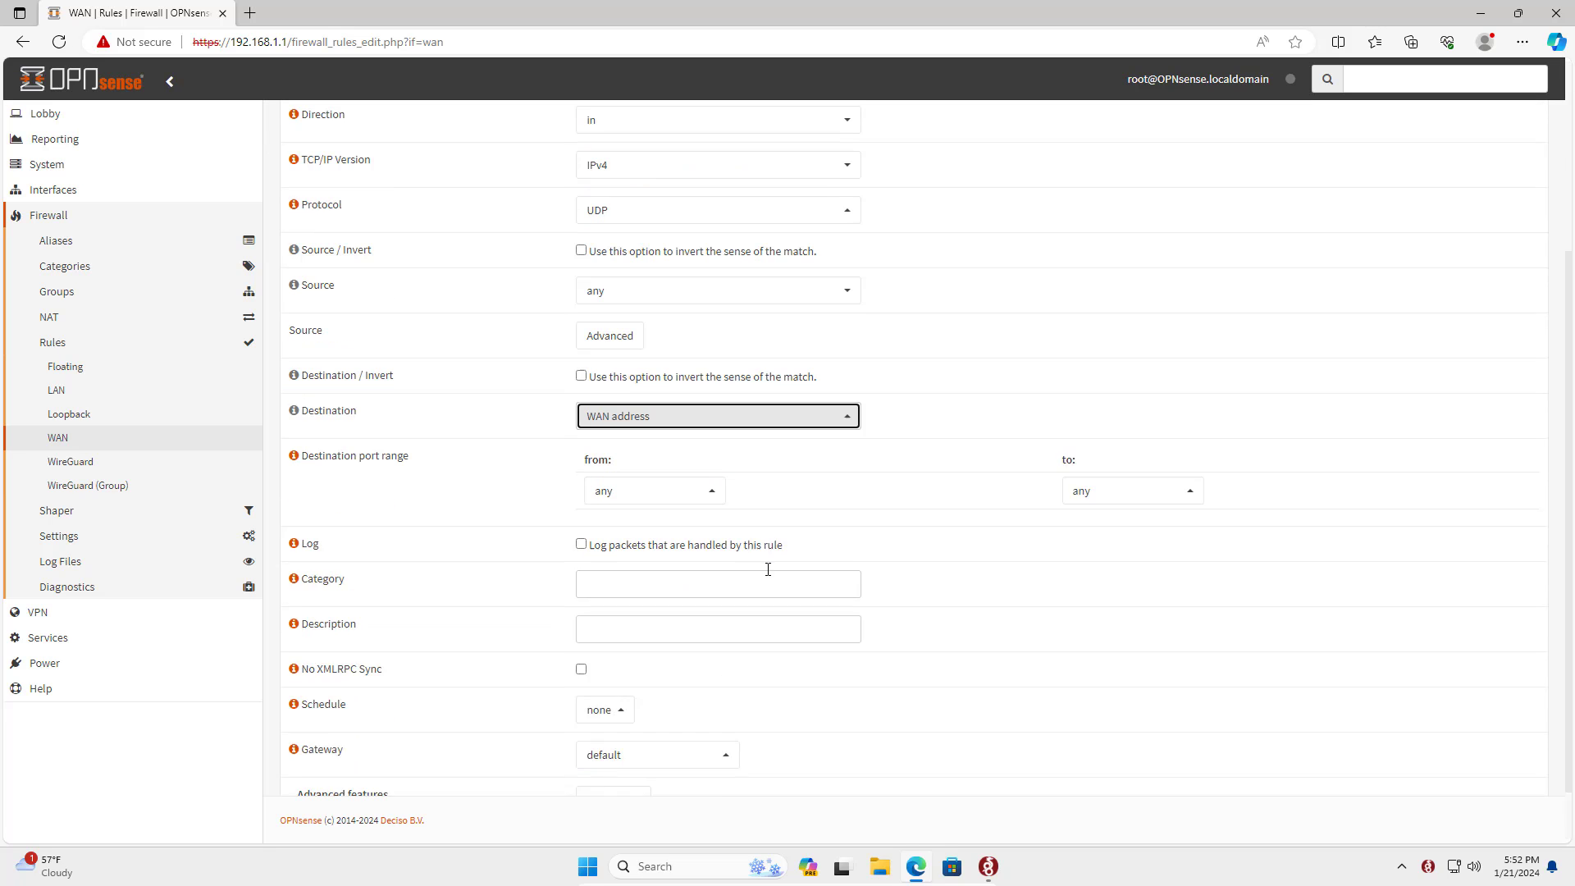
{"action": "scroll", "coordinate": [767, 599], "scroll_direction": "up", "scroll_amount": 1}
Set the rule's destination port range to 51820–51820
{"action": "left_click", "coordinate": [716, 526]}
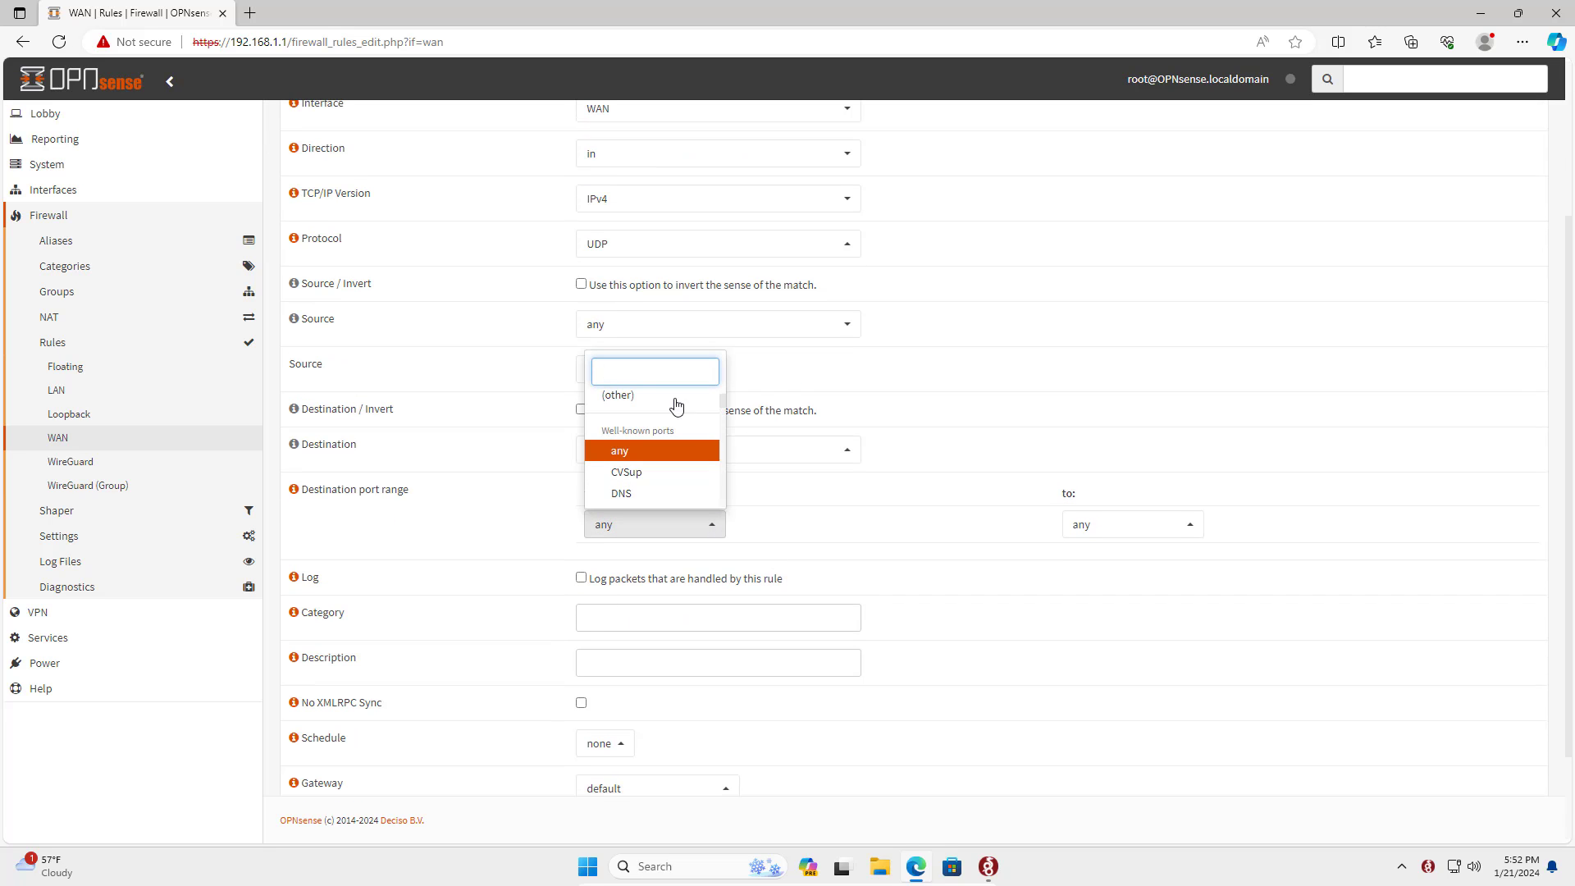
{"action": "left_click", "coordinate": [669, 398]}
{"action": "left_click", "coordinate": [685, 560]}
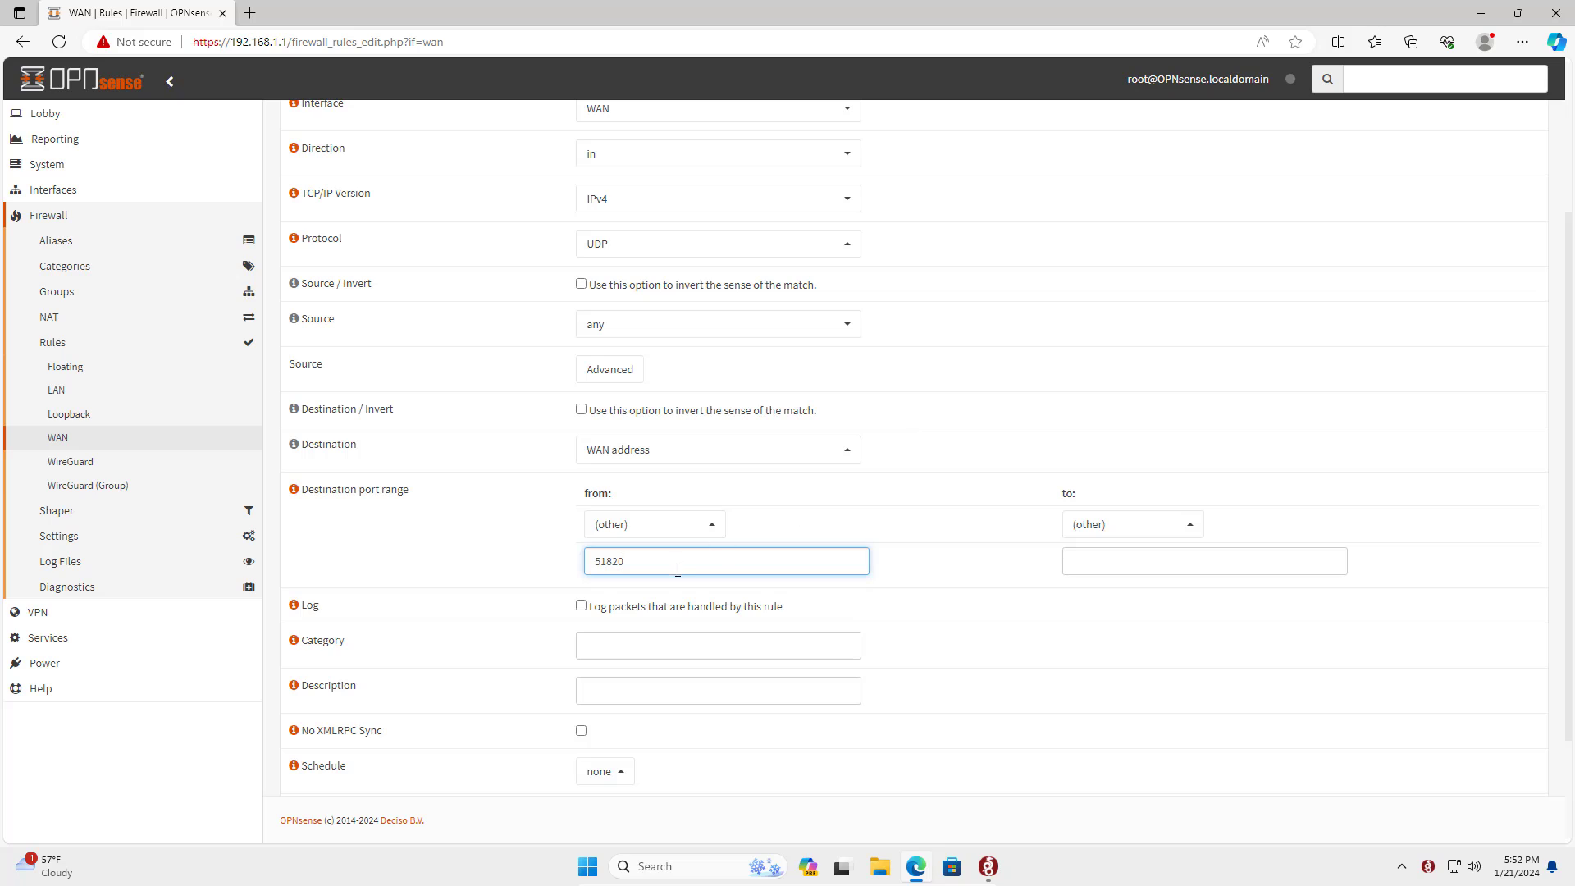
{"action": "double_click", "coordinate": [584, 566]}
{"action": "key", "text": "ctrl+c"}
{"action": "left_click", "coordinate": [1206, 566]}
{"action": "key", "text": "ctrl+v"}
{"action": "key", "text": "ctrl+a"}
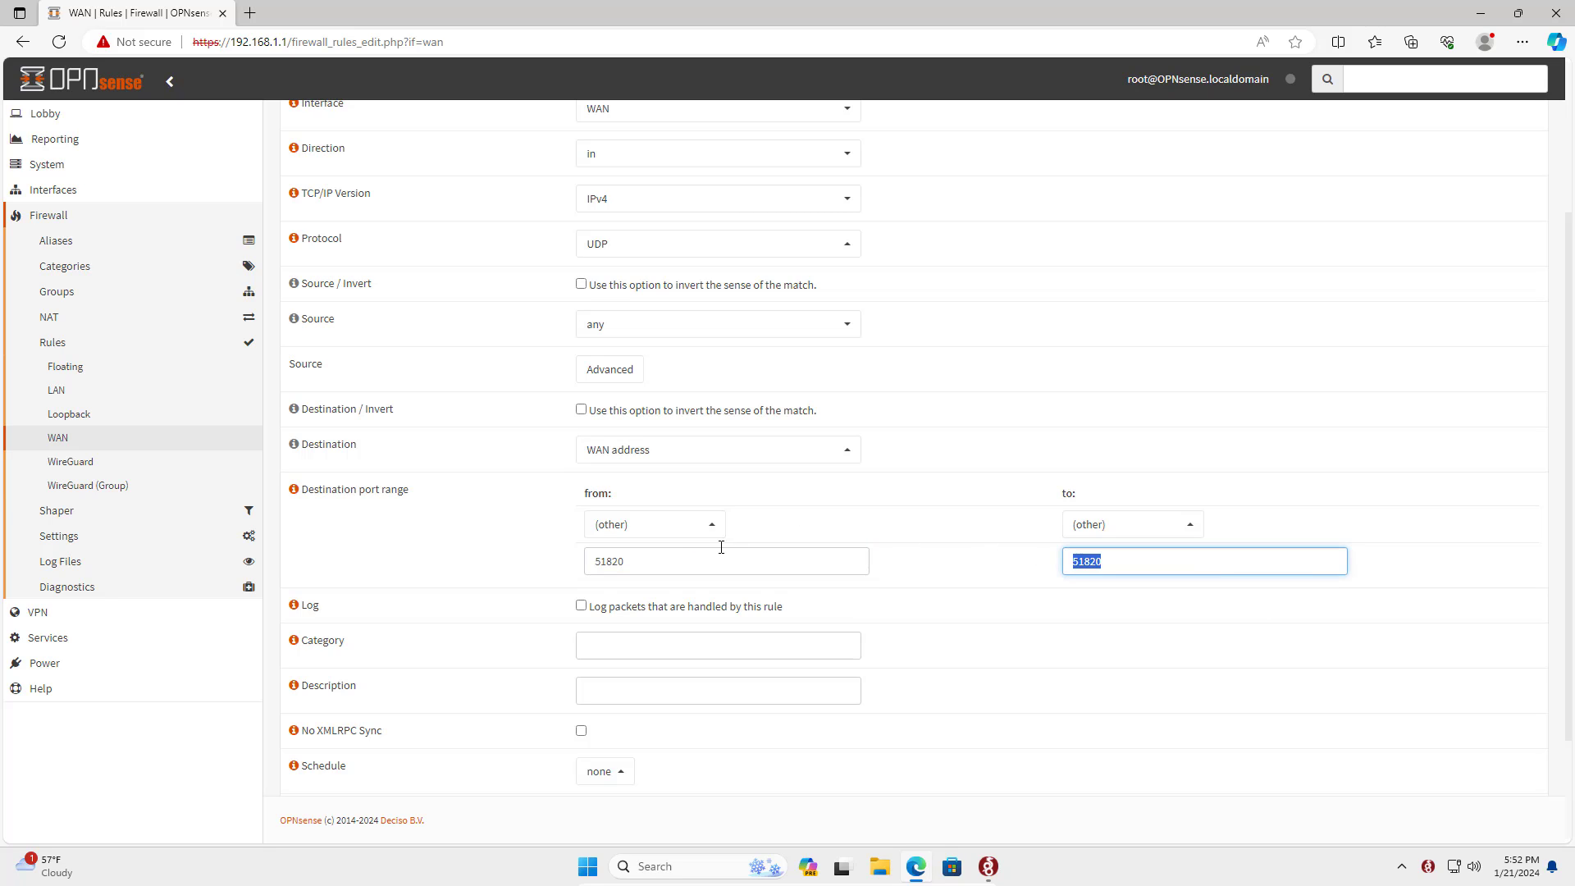
{"action": "double_click", "coordinate": [654, 558]}
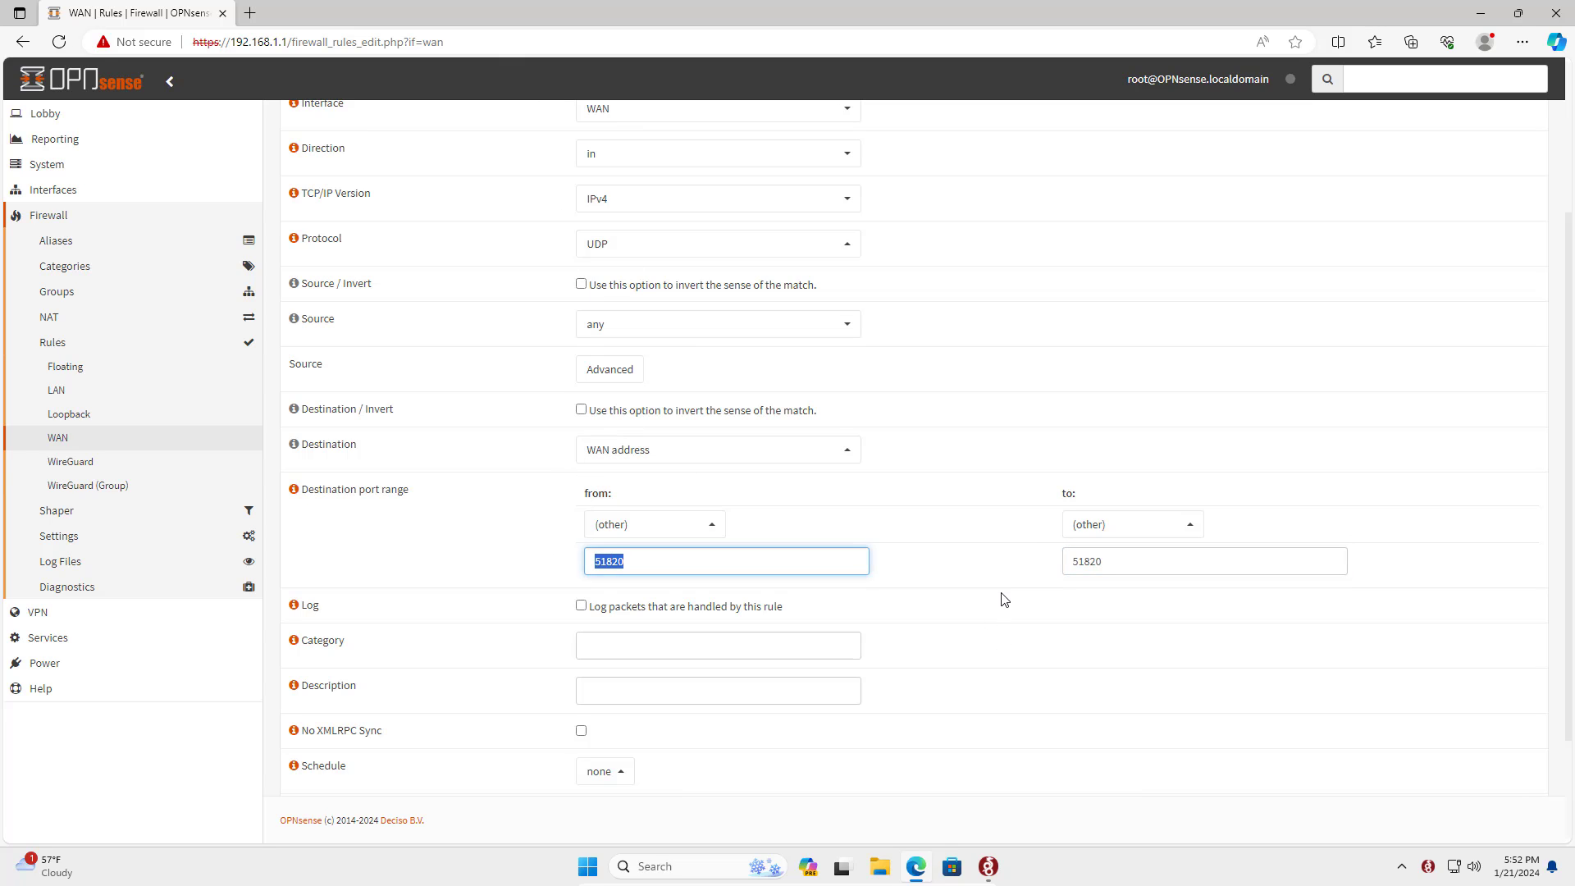
Describe the rule 'Allow clients connect to the WireGuard Server' and save it
{"action": "scroll", "coordinate": [1004, 603], "scroll_direction": "down", "scroll_amount": 2}
{"action": "left_click", "coordinate": [714, 544]}
{"action": "type", "text": "Allow clients connect to the WireGuard S"}
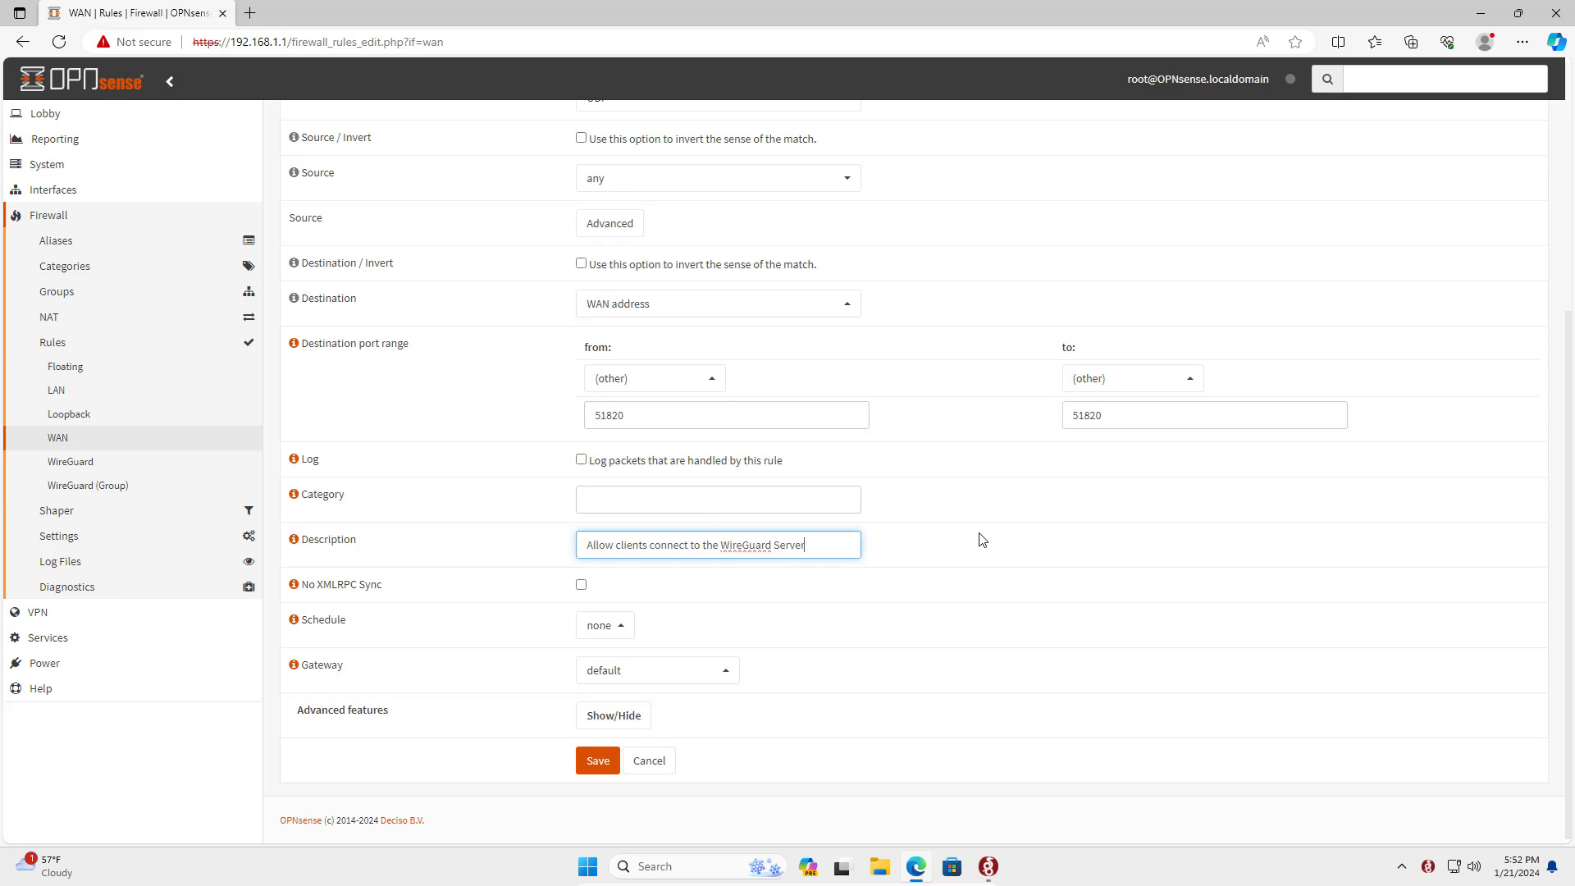
{"action": "type", "text": "erver"}
{"action": "left_click_drag", "start_coordinate": [841, 546], "coordinate": [554, 534]}
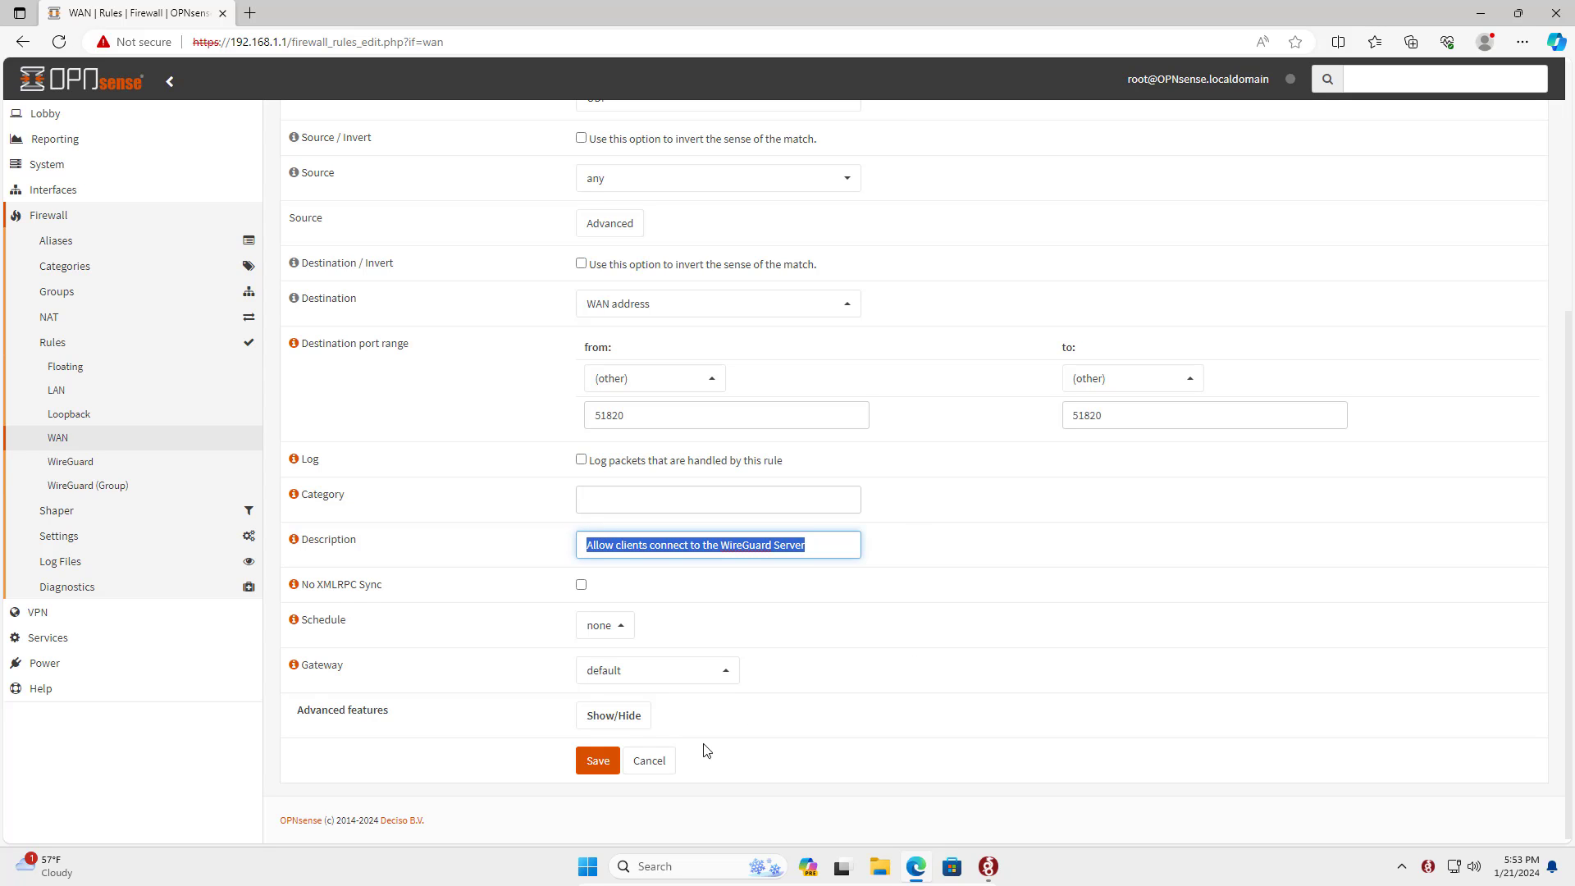
{"action": "left_click", "coordinate": [616, 762]}
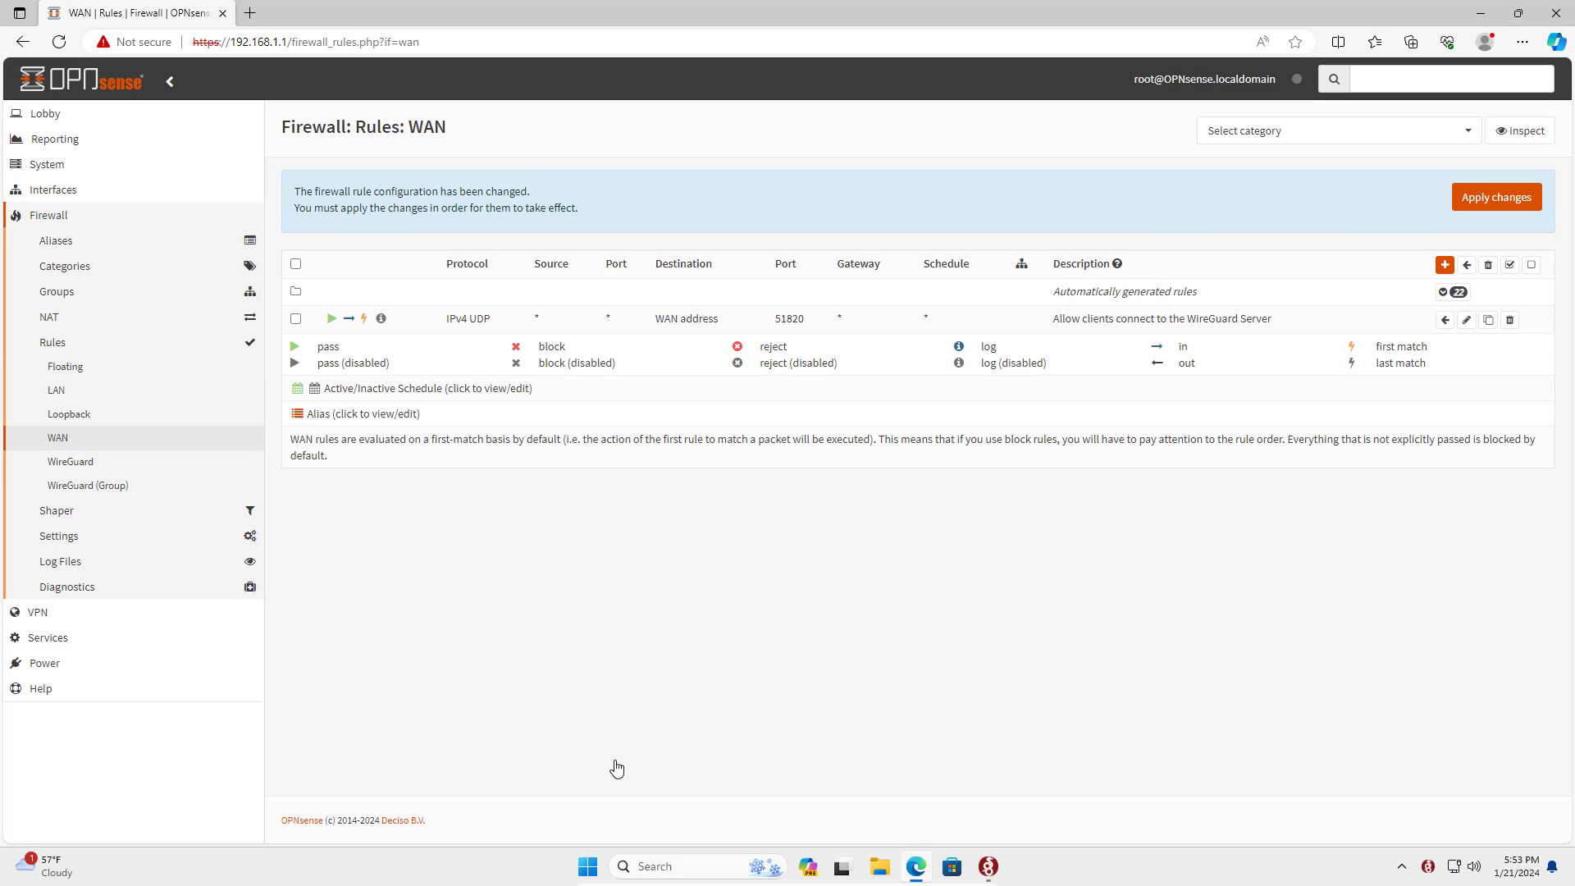
Apply the new rule, change its TCP/IP version to IPv4+IPv6, save and apply again
{"action": "left_click", "coordinate": [1512, 202]}
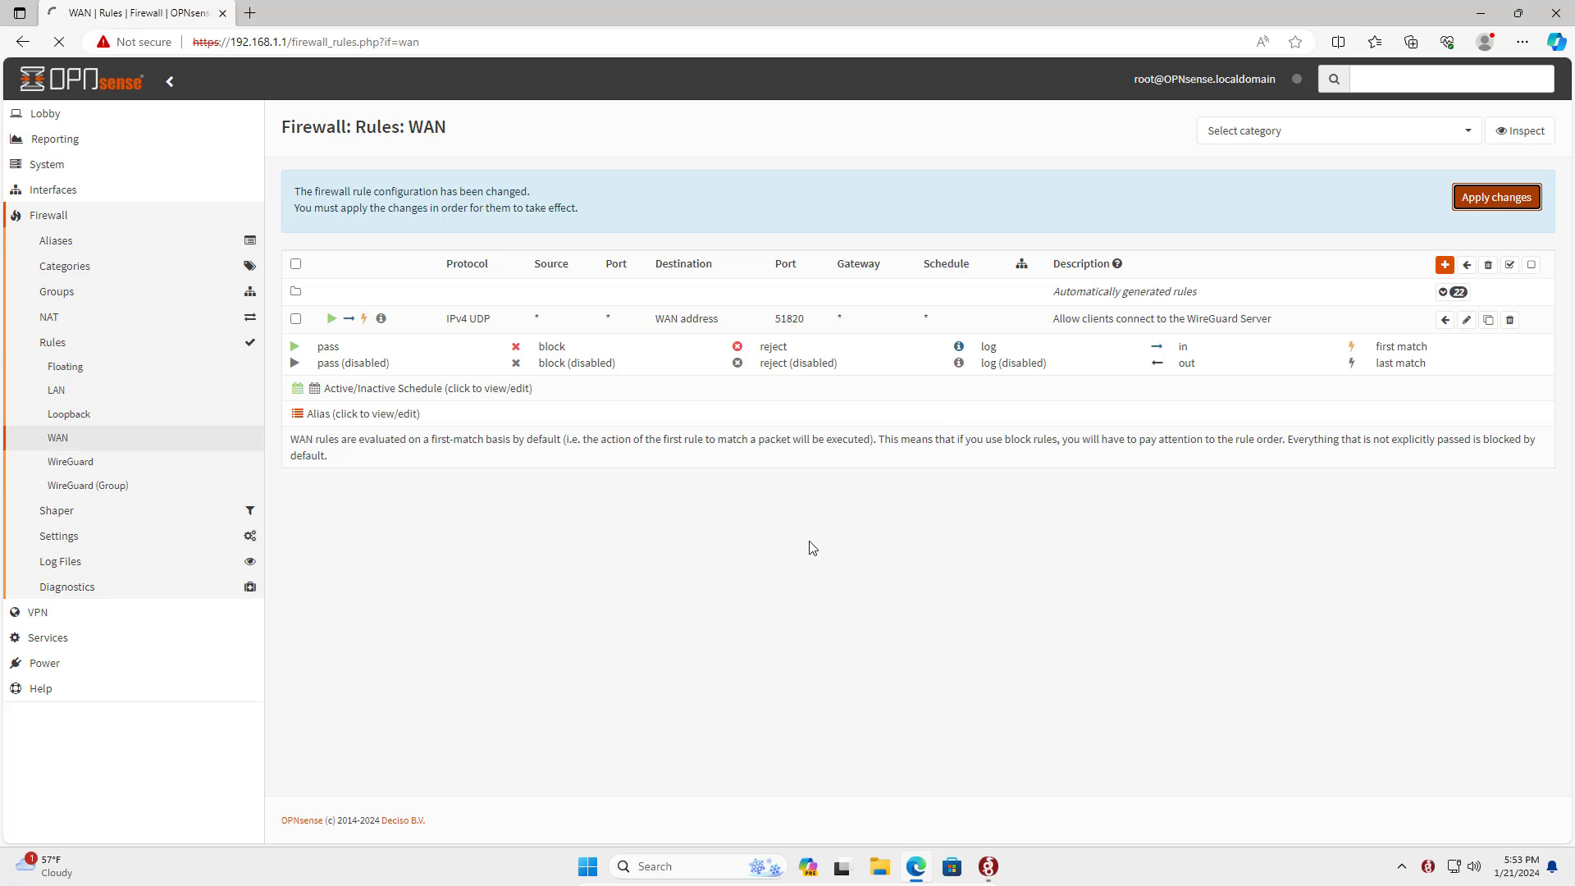
{"action": "left_click", "coordinate": [1469, 301]}
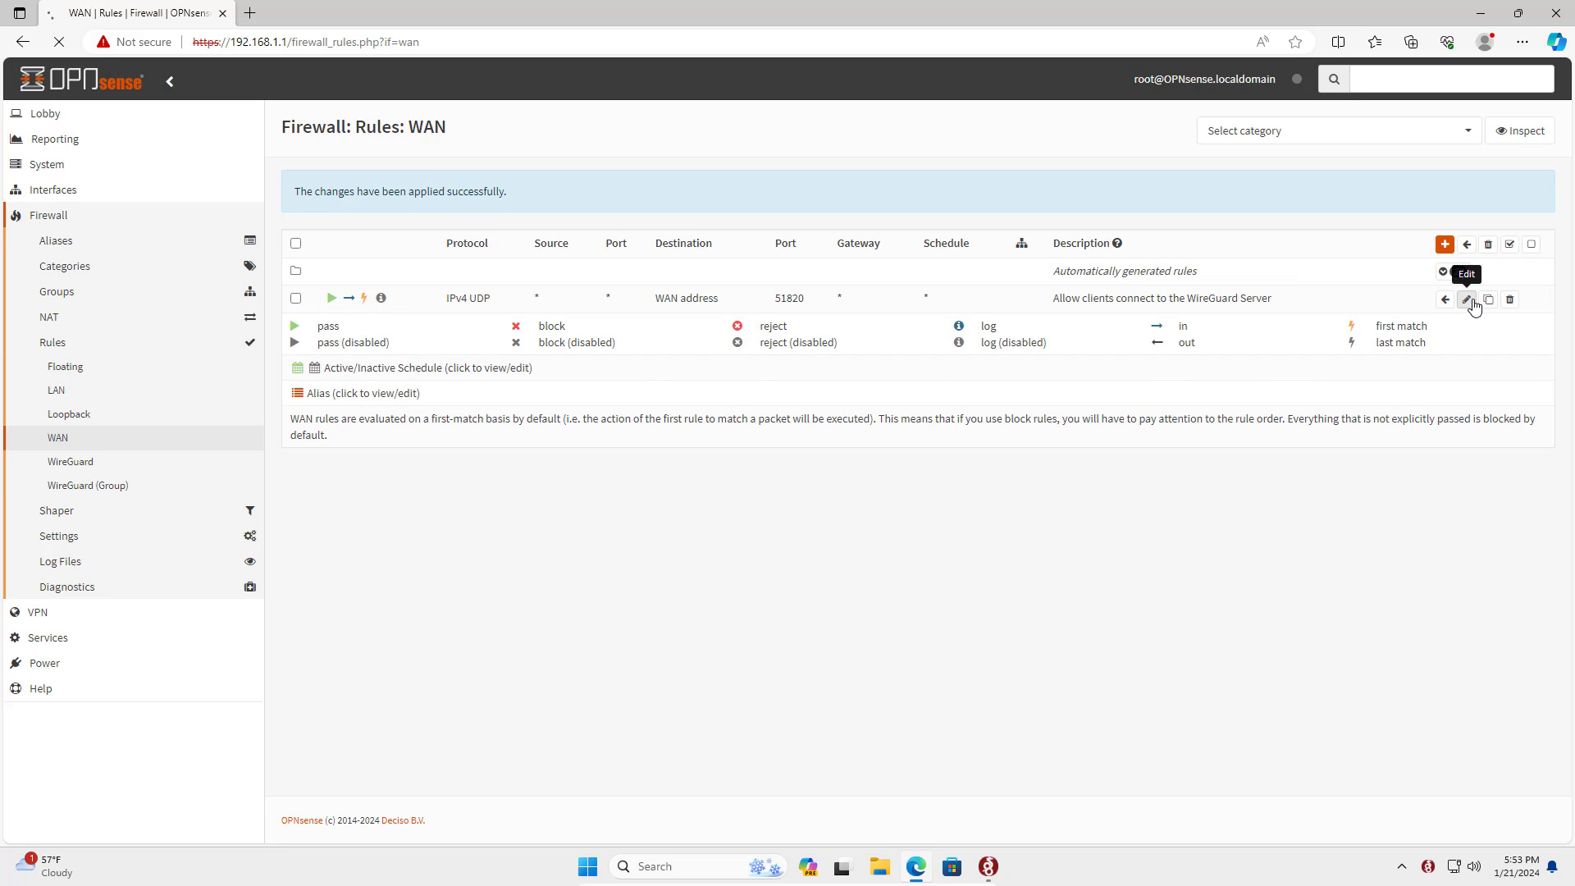
{"action": "left_click", "coordinate": [645, 439]}
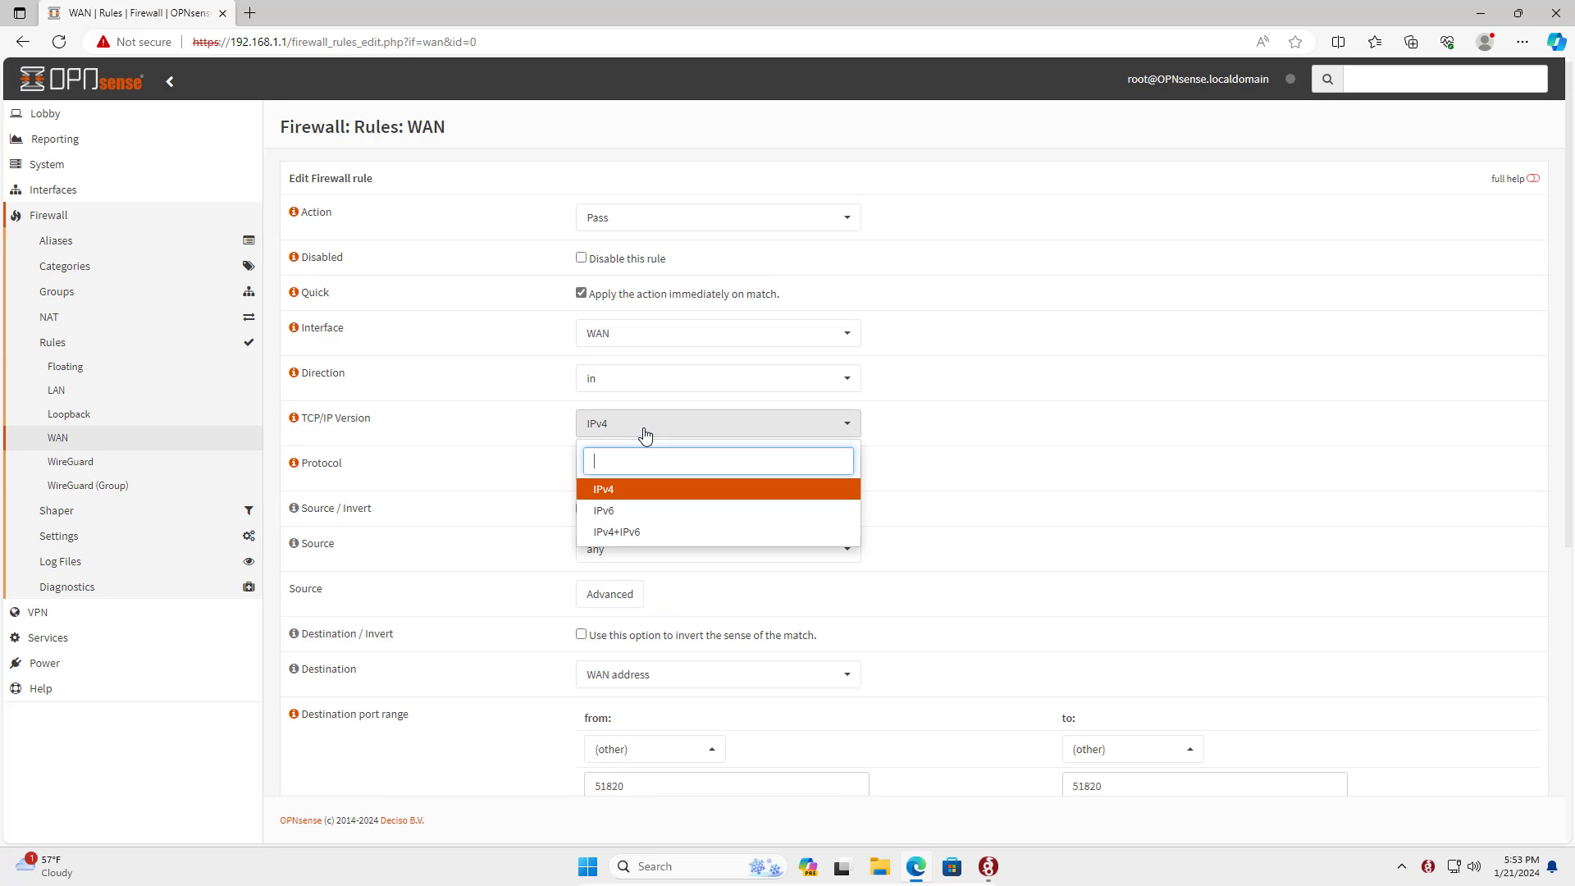
{"action": "left_click", "coordinate": [643, 533]}
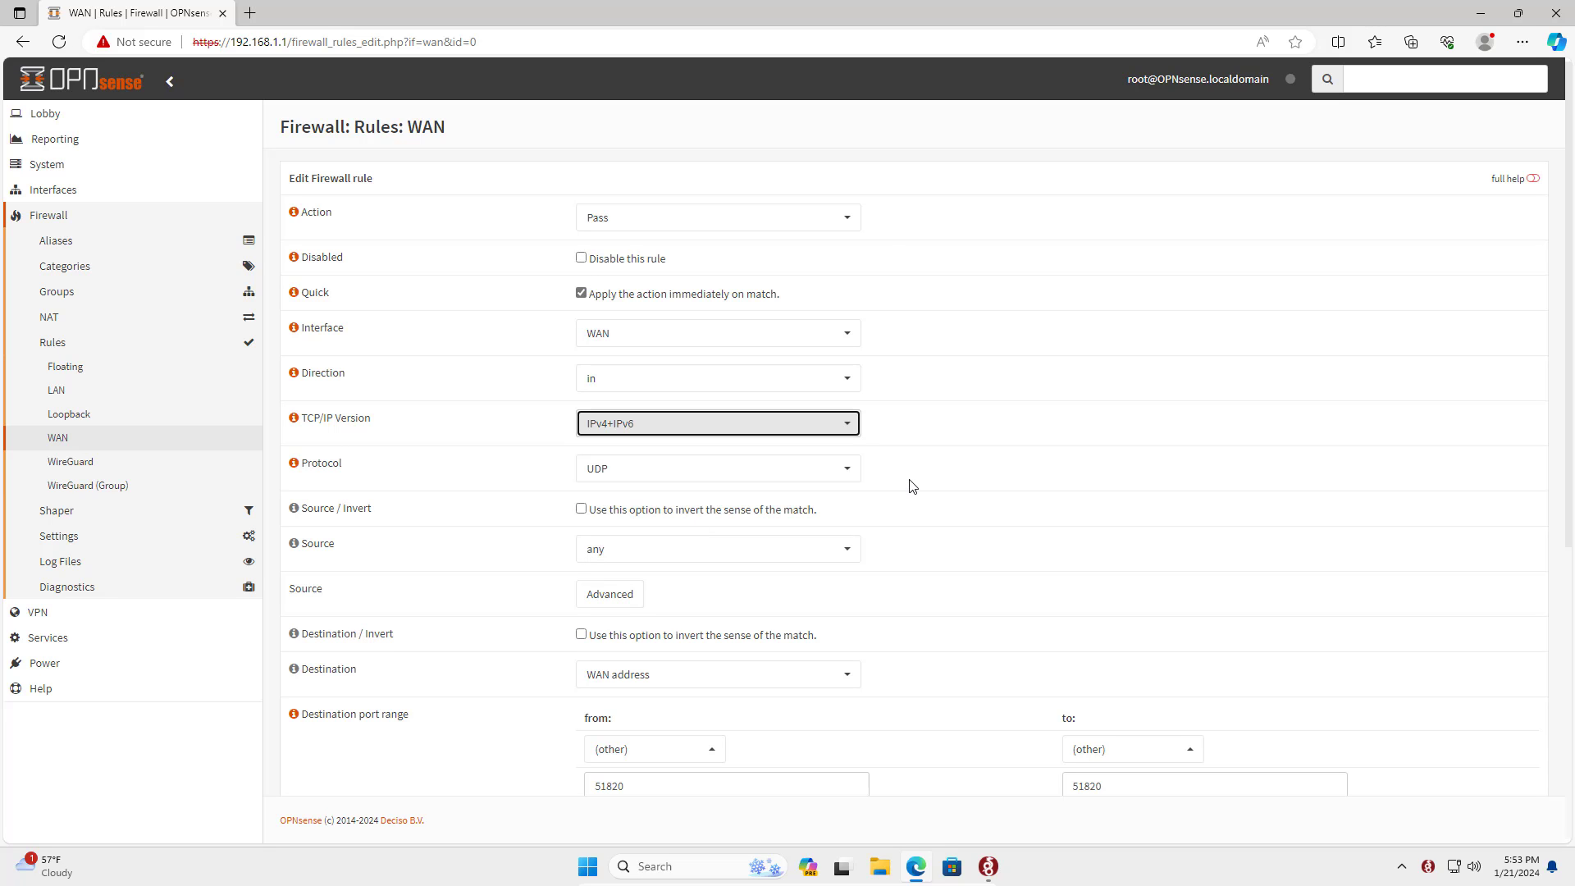
{"action": "scroll", "coordinate": [911, 486], "scroll_direction": "down", "scroll_amount": 5}
{"action": "left_click", "coordinate": [602, 760]}
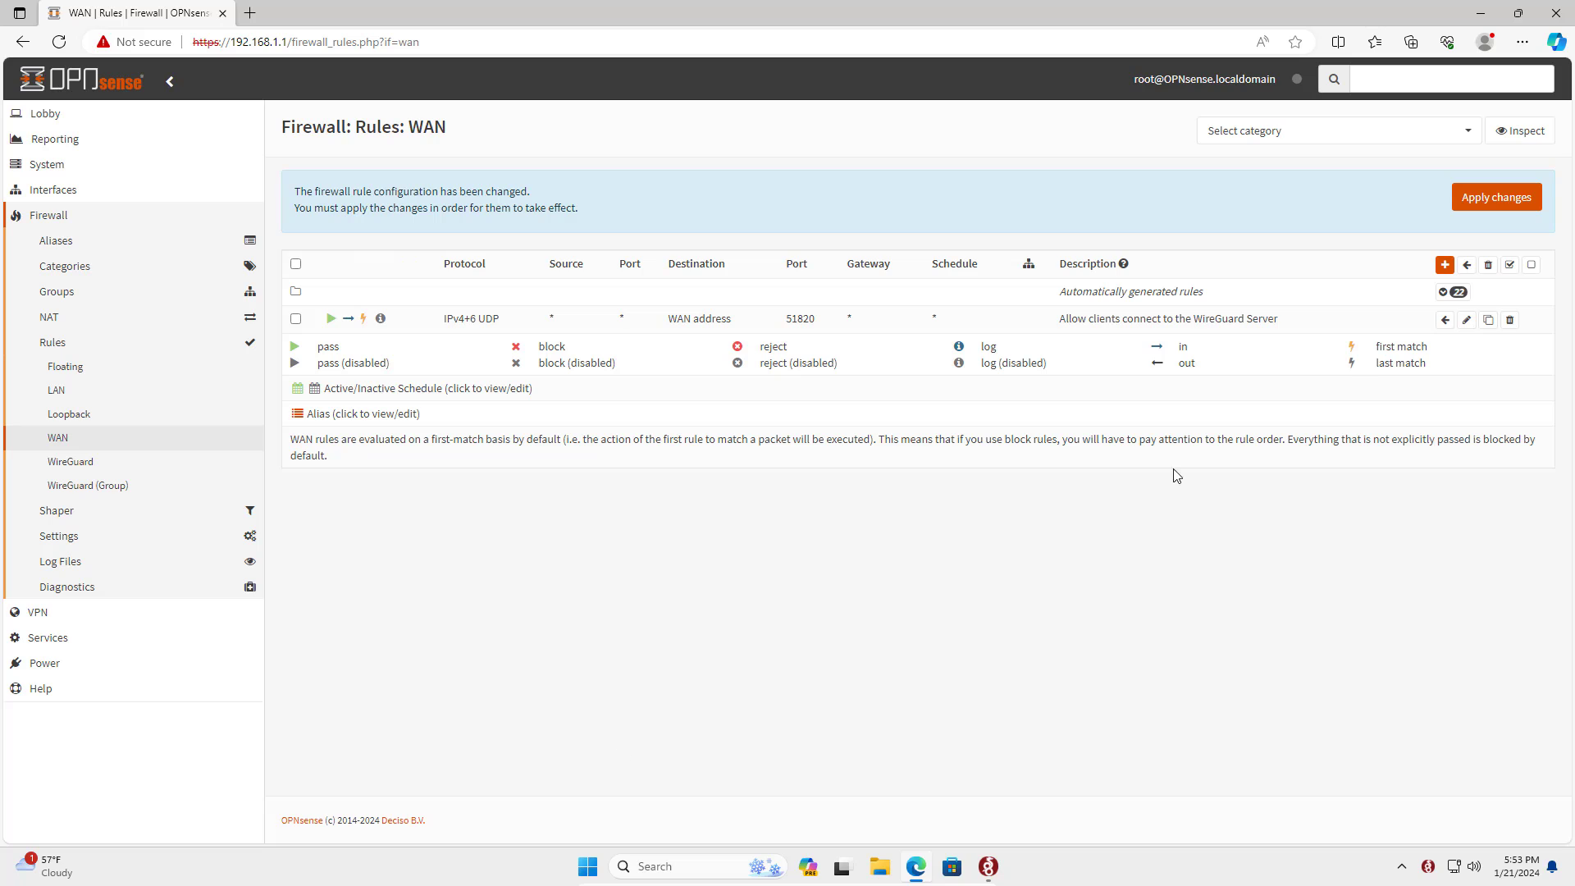
{"action": "left_click", "coordinate": [1492, 201]}
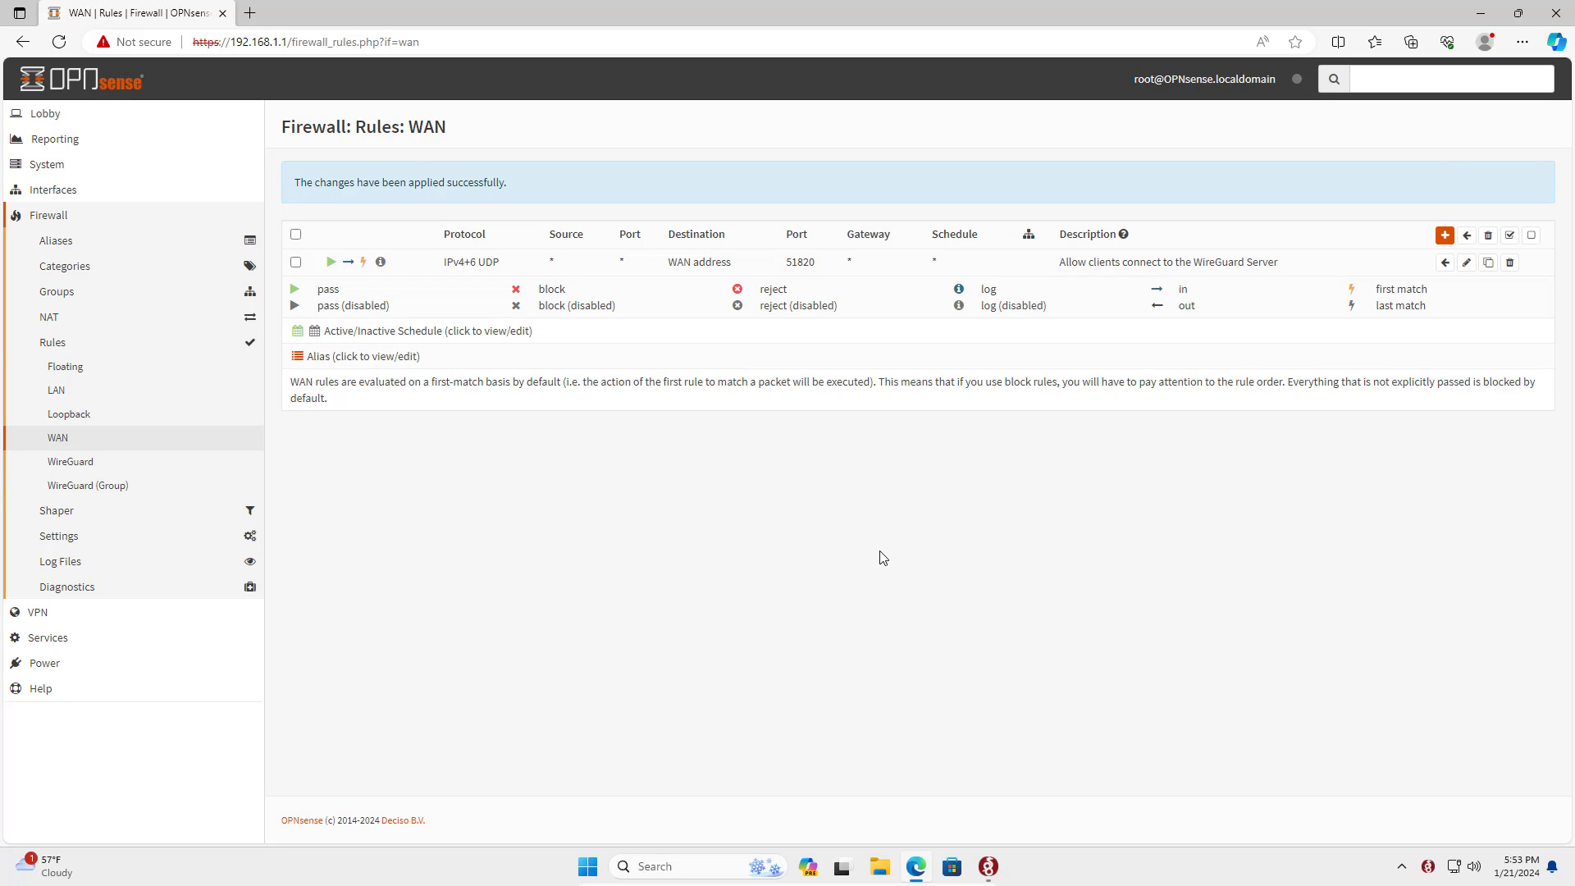
Create a new rule on the WireGuard interface for IPv4+IPv6 with source WireGuard net
{"action": "left_click", "coordinate": [1445, 244]}
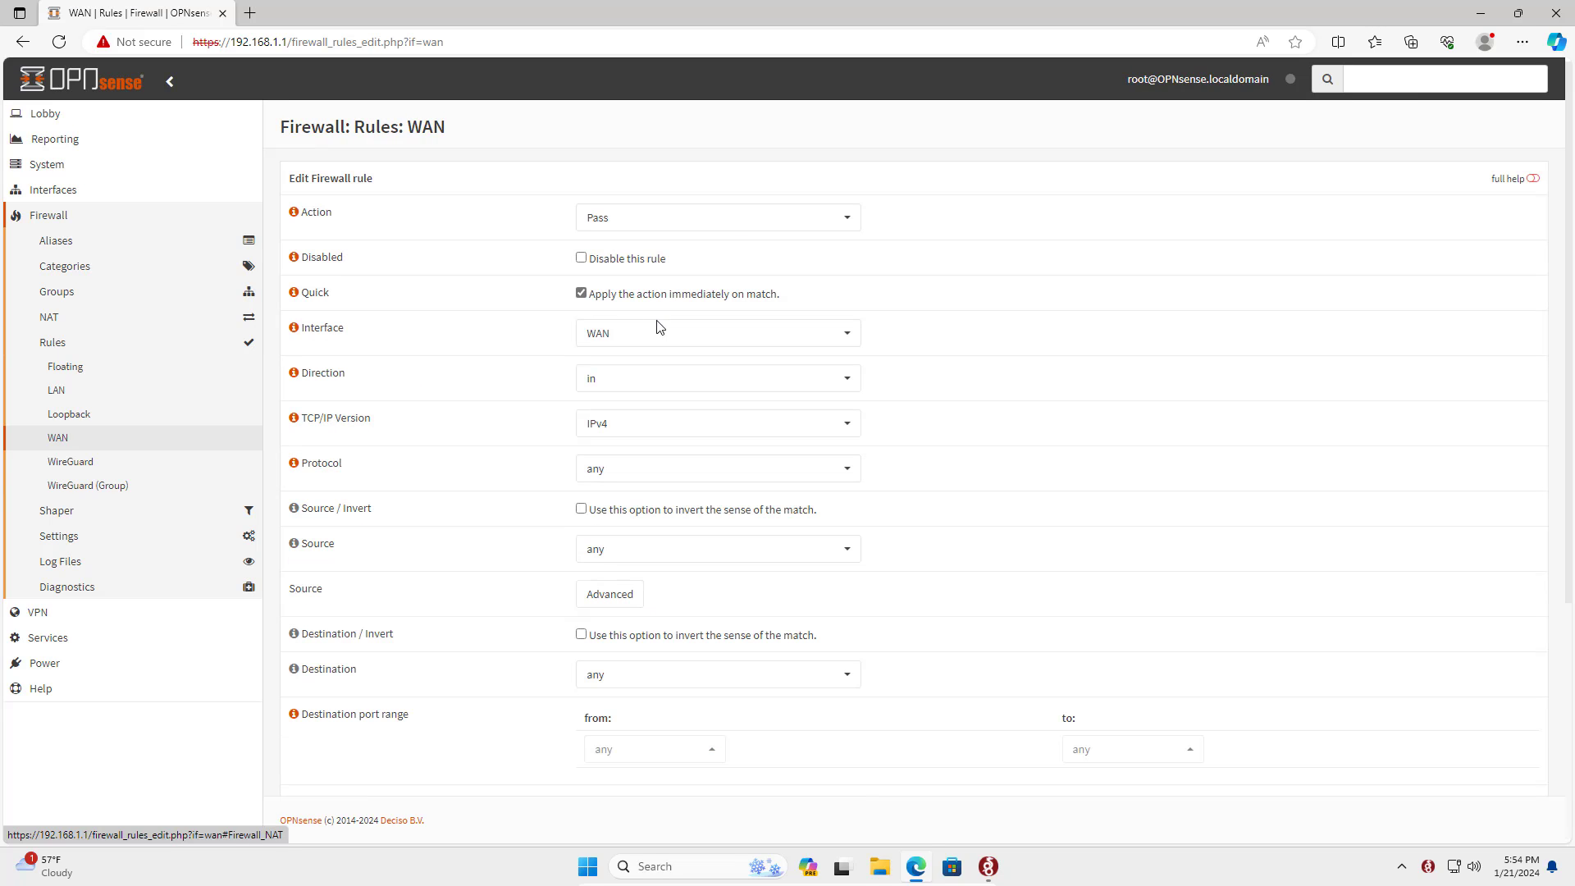
{"action": "left_click", "coordinate": [663, 334]}
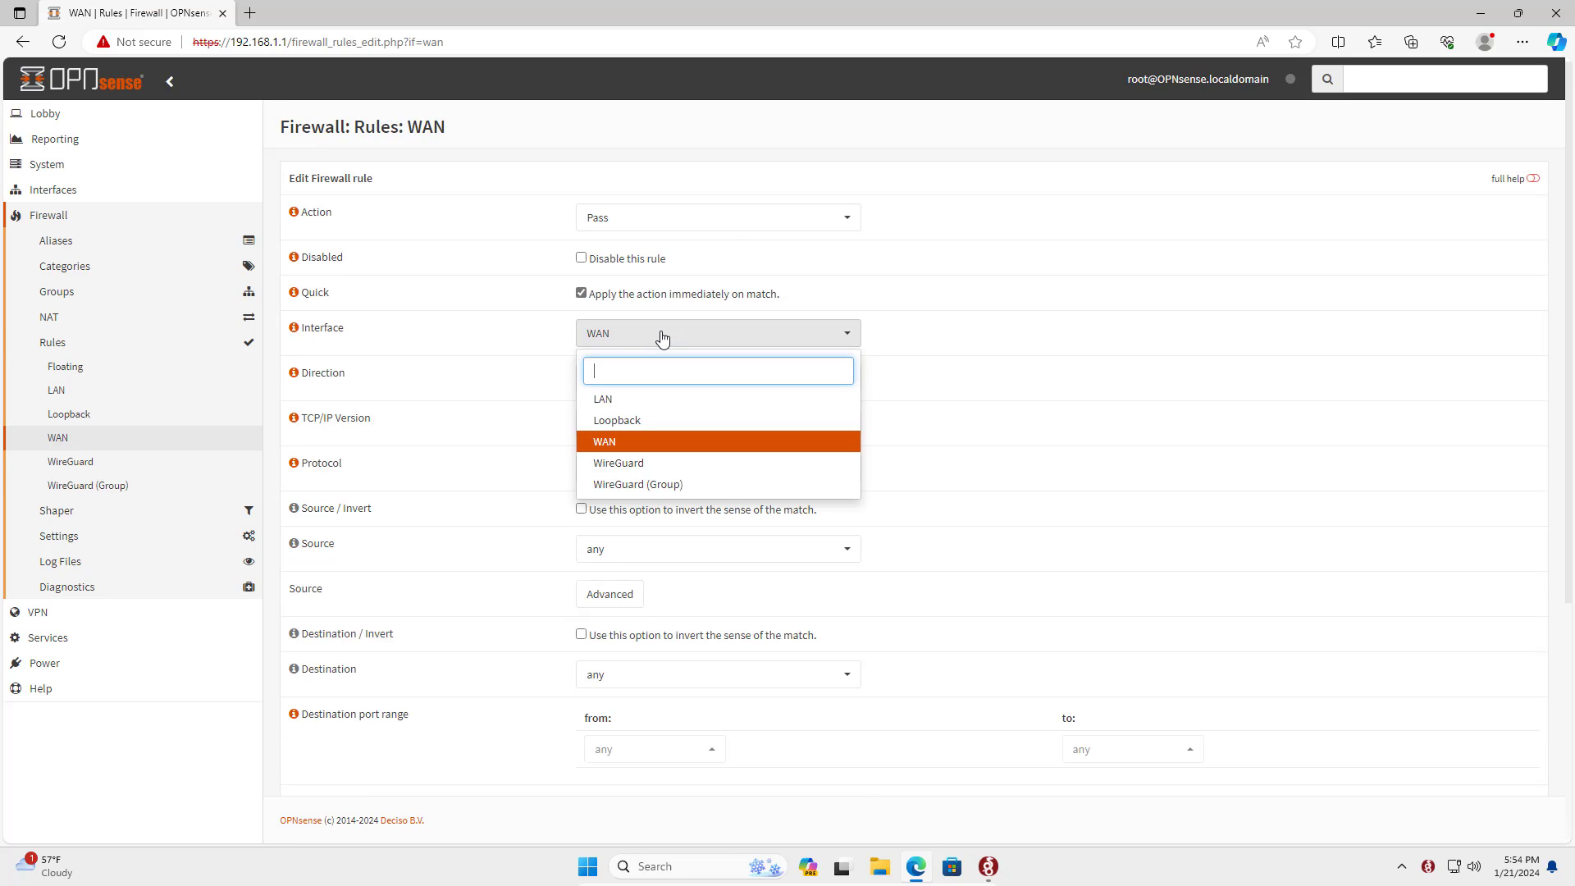
{"action": "left_click", "coordinate": [649, 464]}
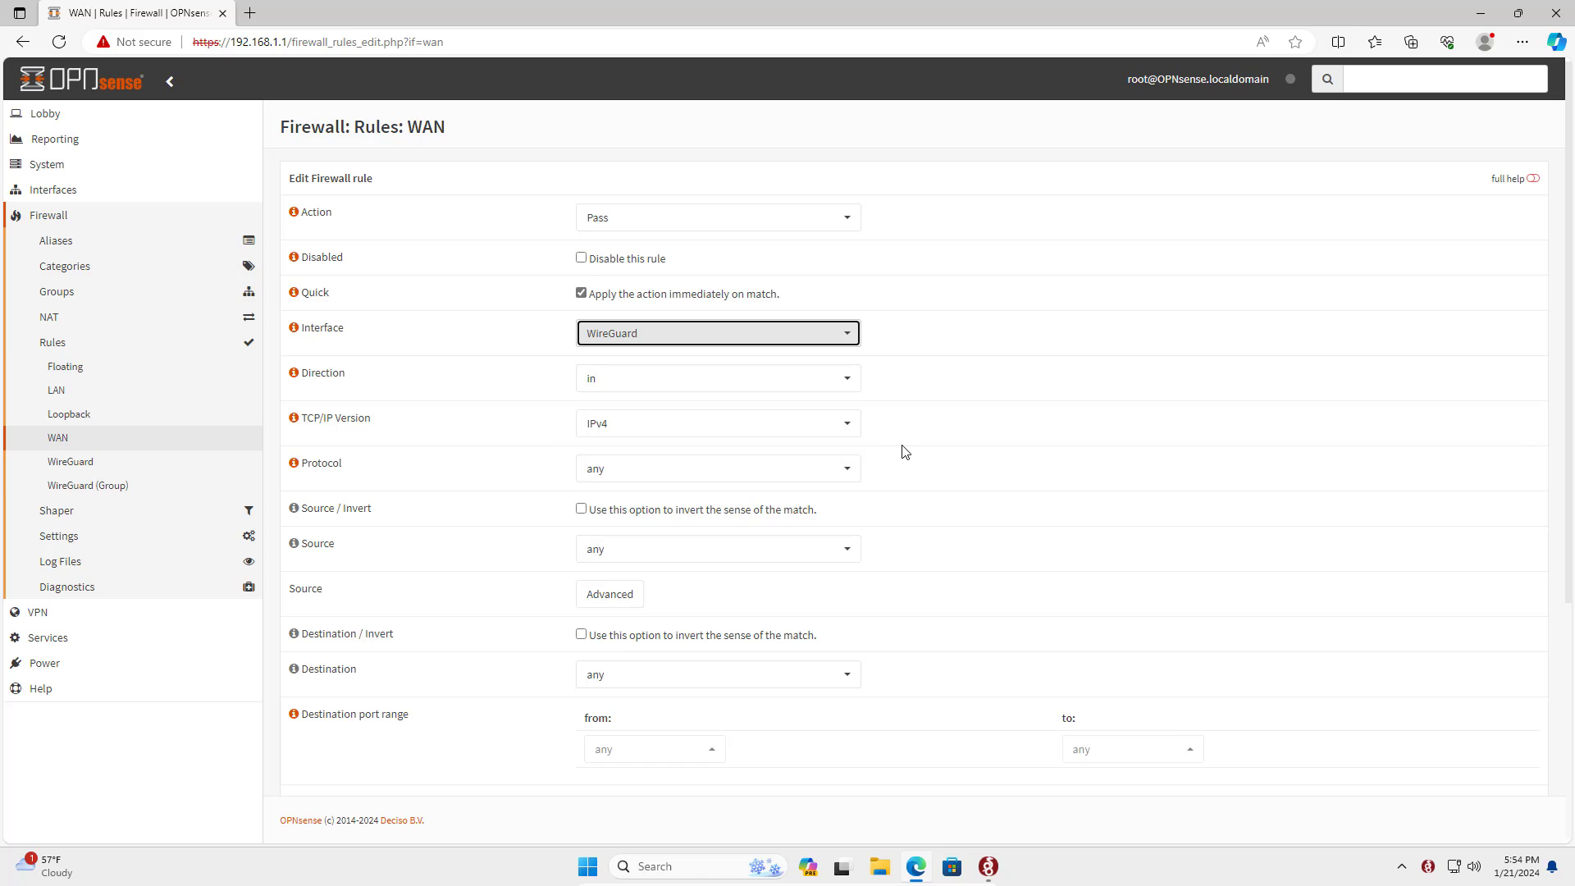
{"action": "left_click", "coordinate": [653, 431]}
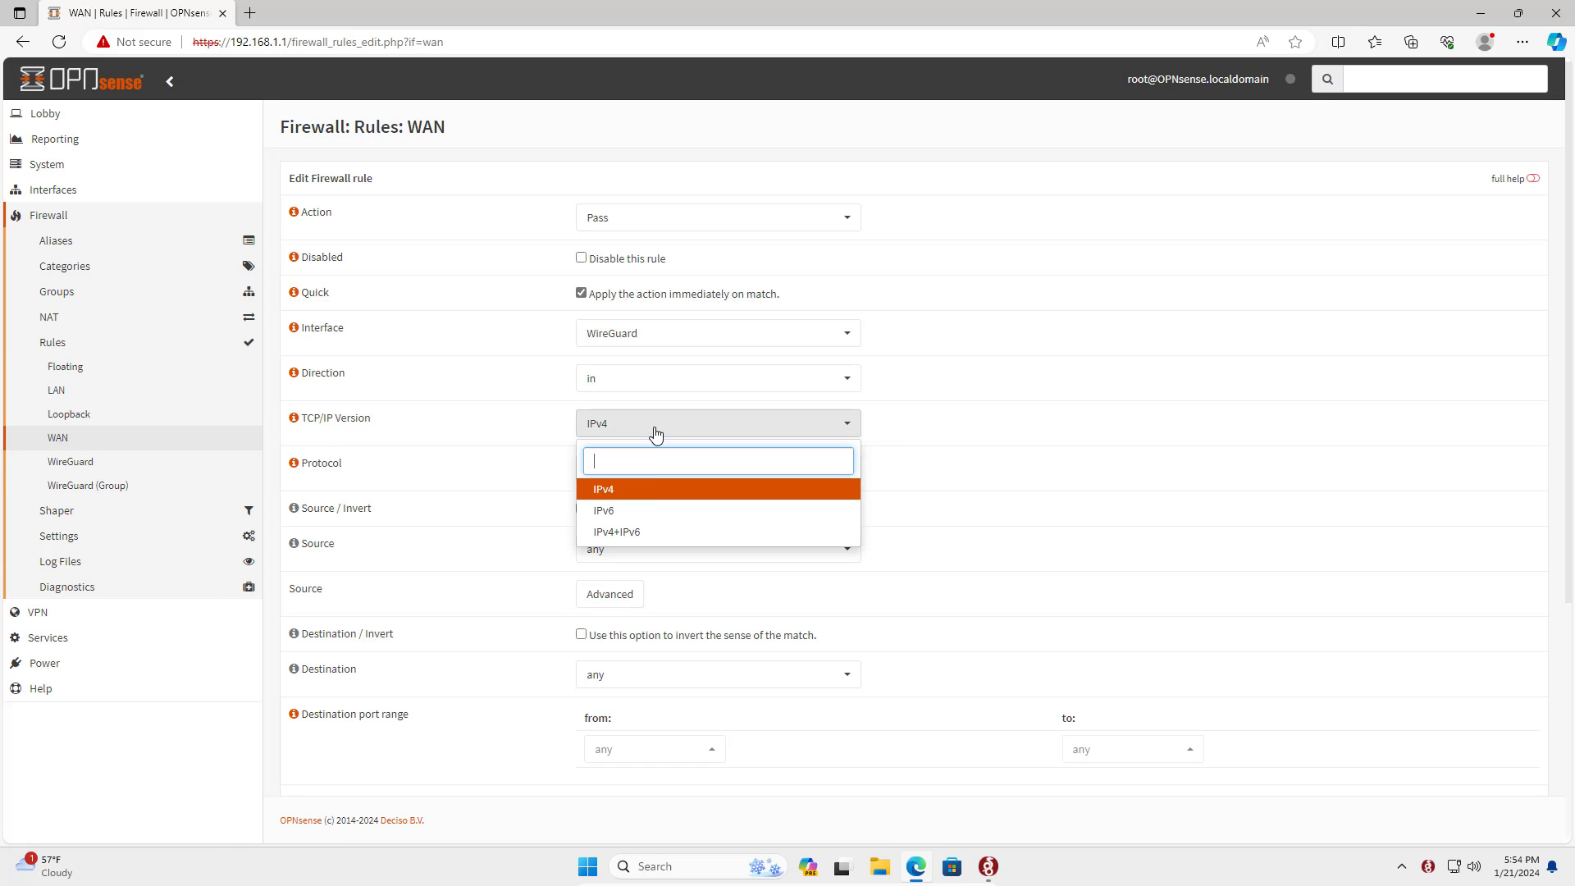
{"action": "left_click", "coordinate": [650, 531]}
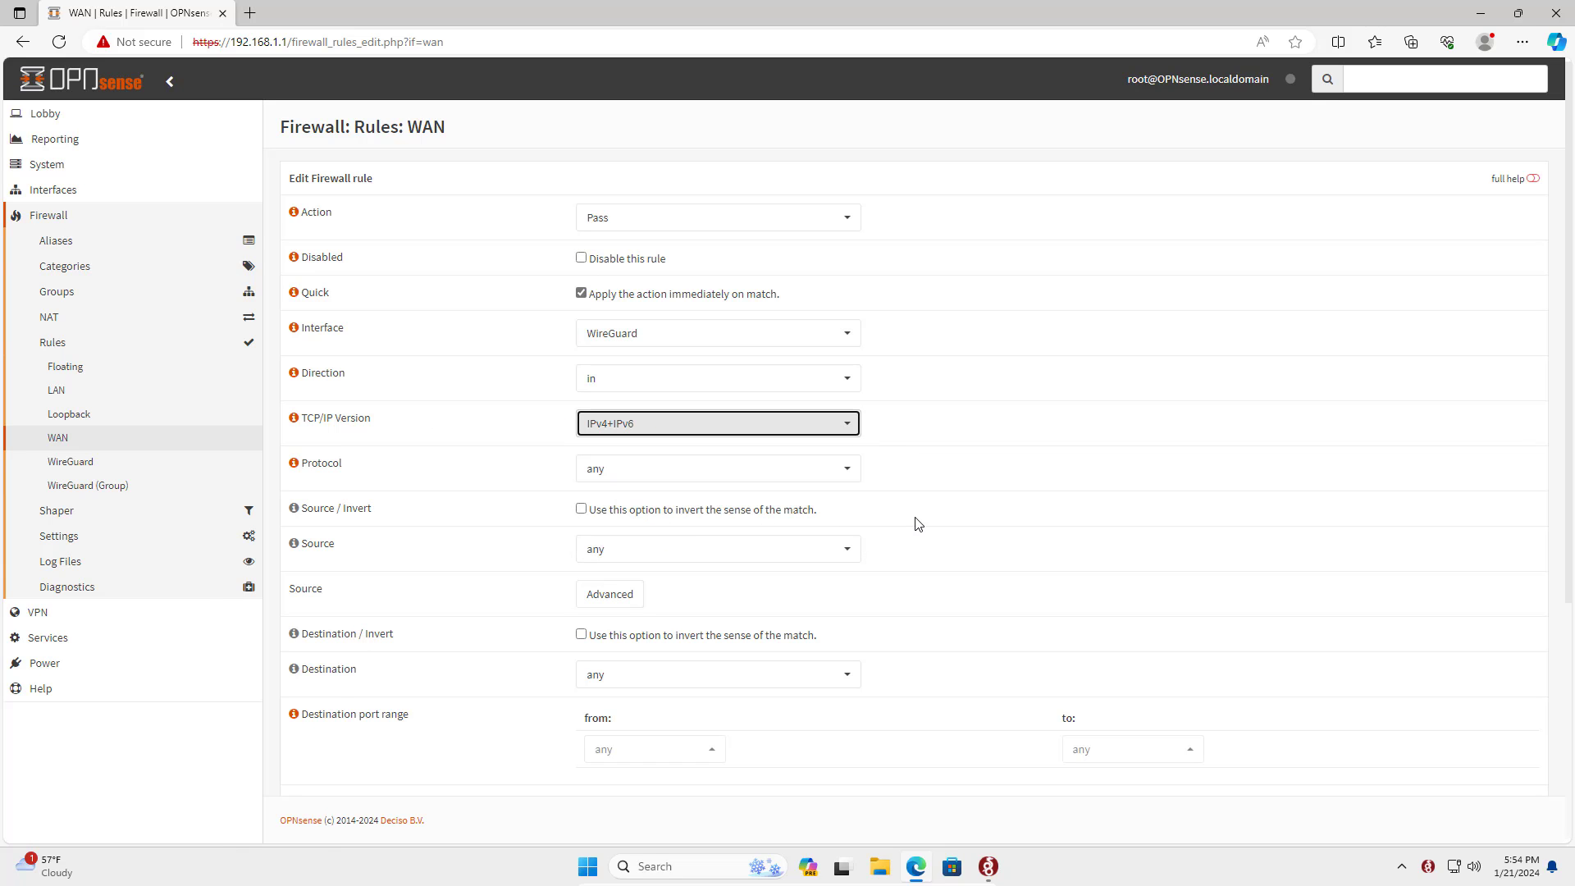
{"action": "left_click", "coordinate": [812, 551]}
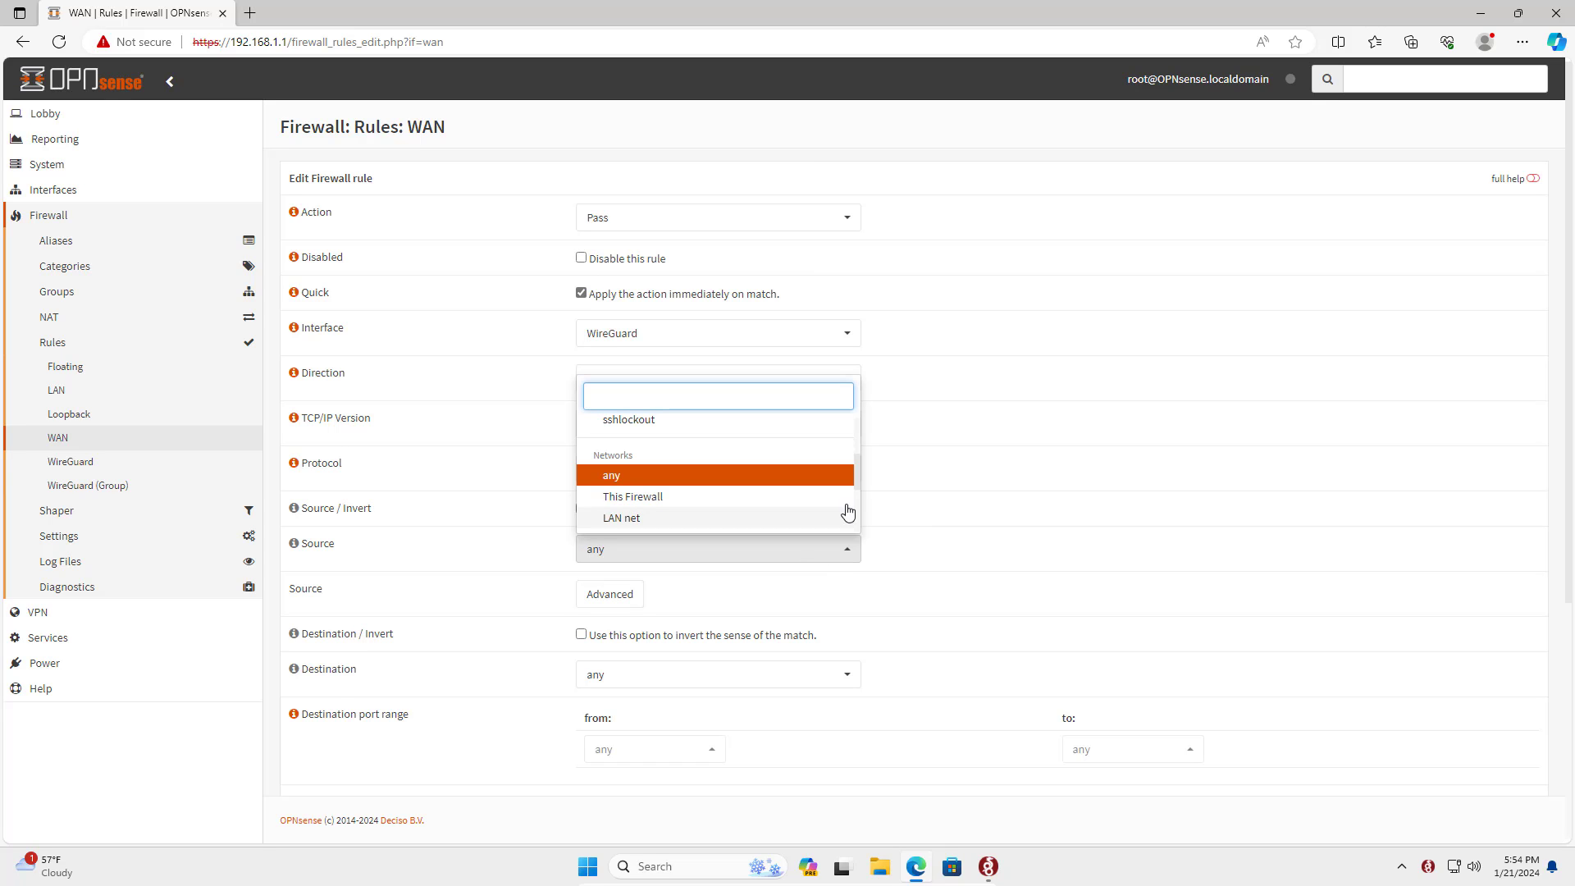
{"action": "left_click_drag", "start_coordinate": [855, 469], "coordinate": [855, 510]}
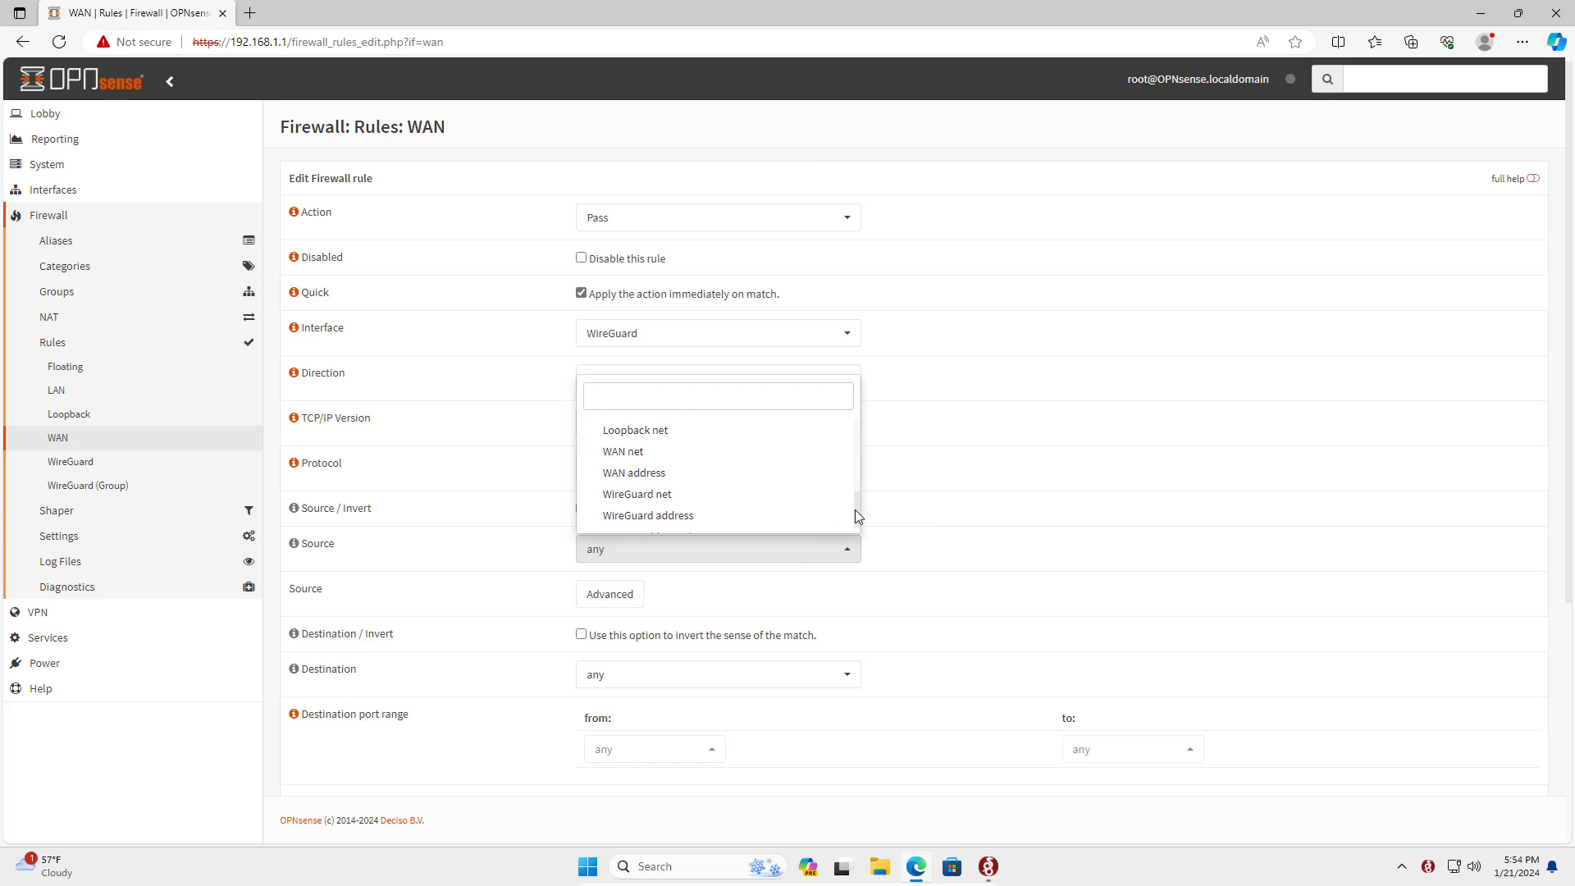
{"action": "left_click", "coordinate": [735, 492]}
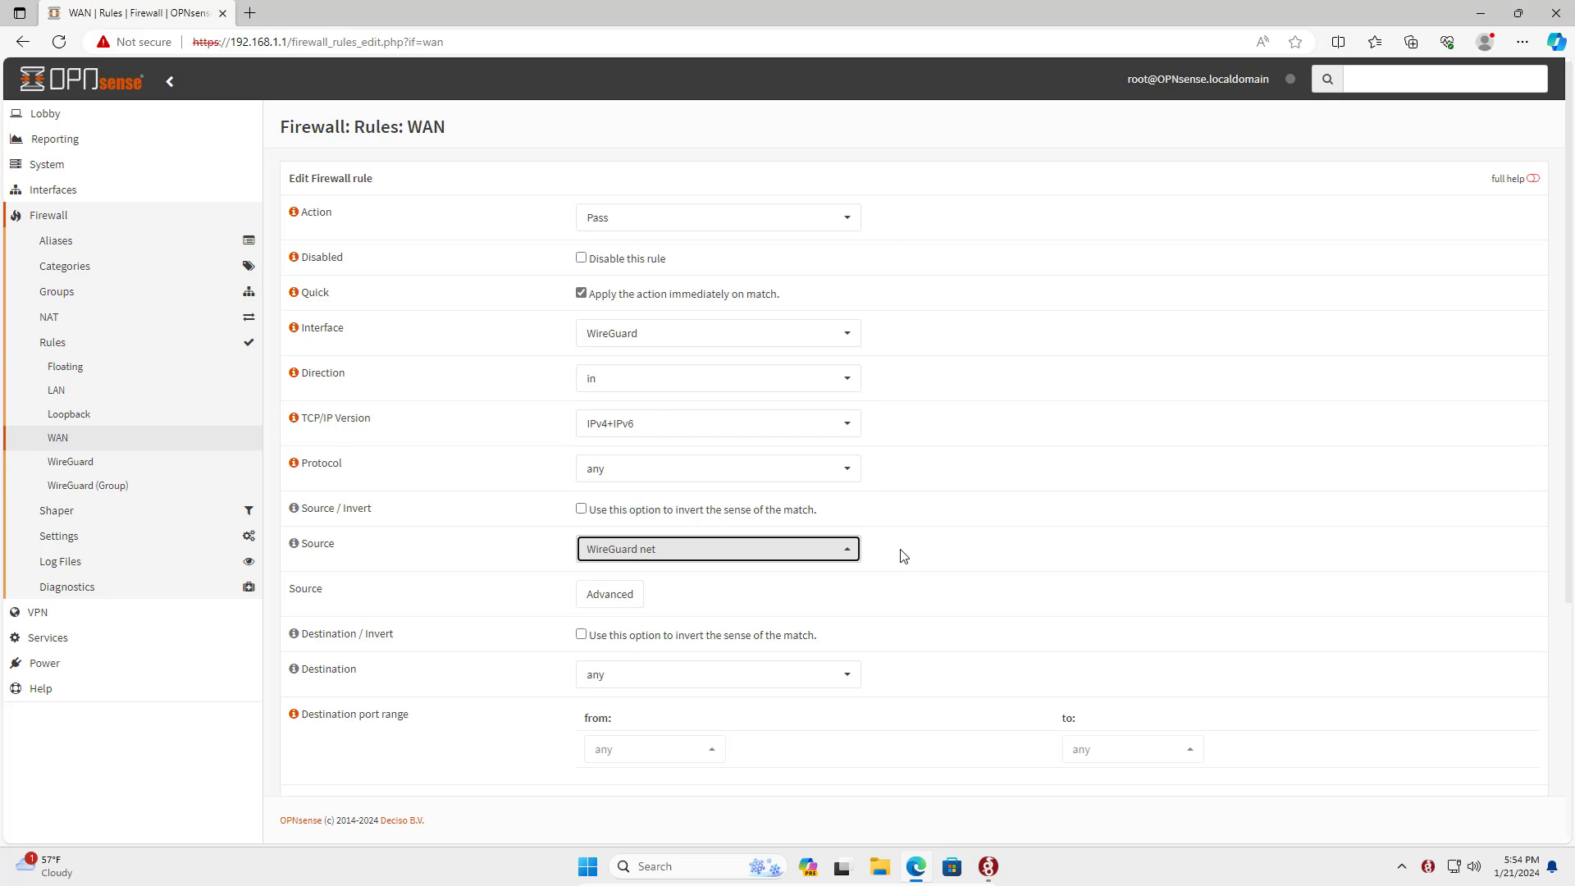
{"action": "scroll", "coordinate": [999, 581], "scroll_direction": "down", "scroll_amount": 2}
{"action": "scroll", "coordinate": [999, 581], "scroll_direction": "down", "scroll_amount": 2}
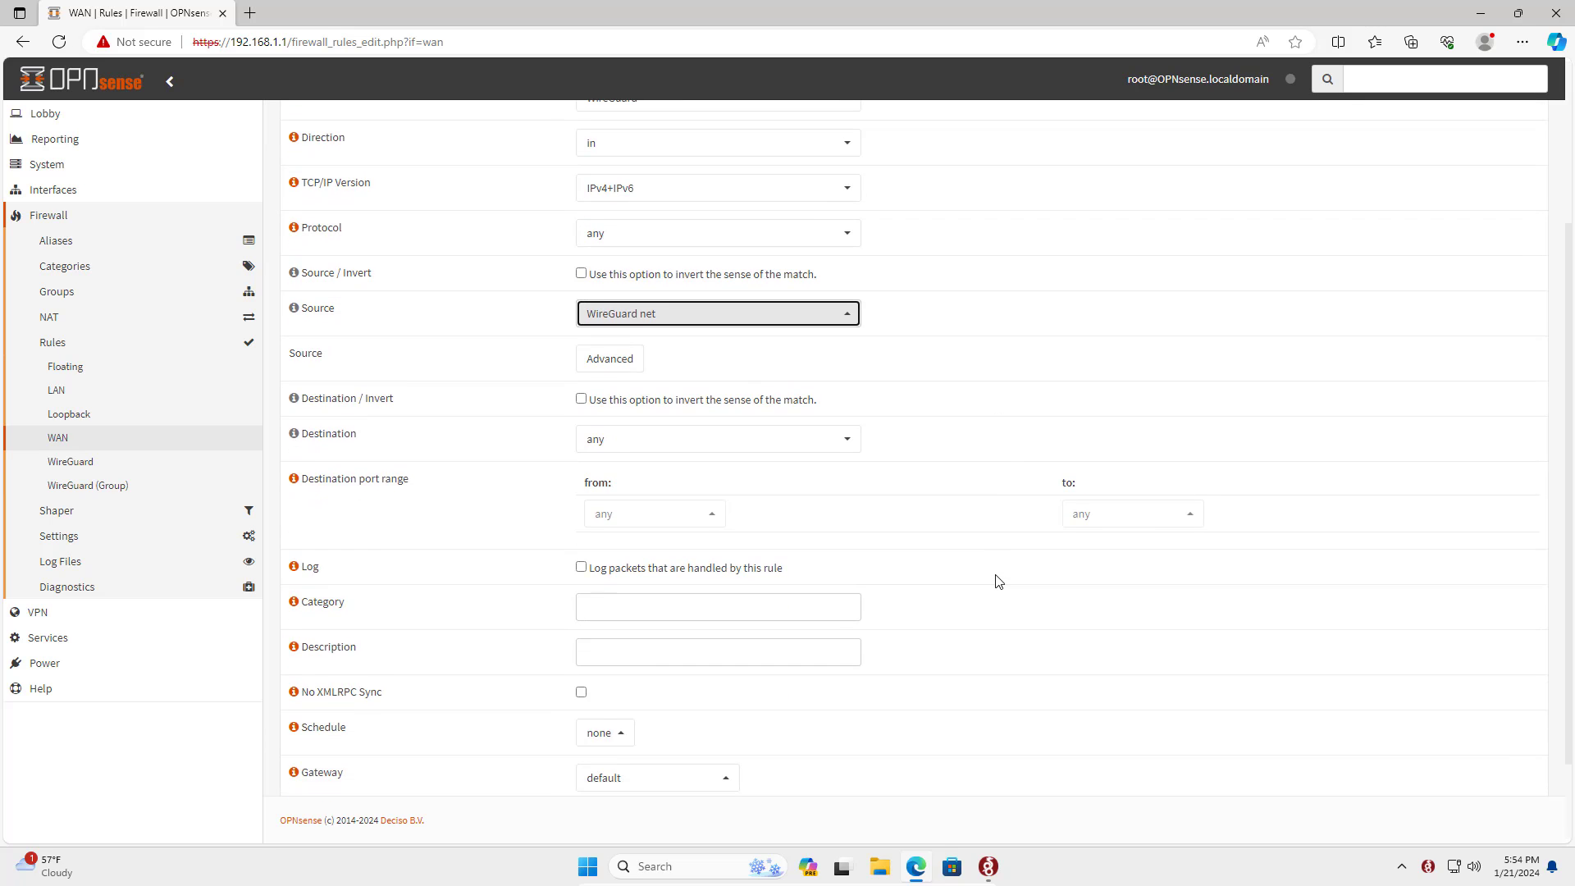
Describe the rule as allowing WireGuard net access to any subnet, then save and apply
{"action": "left_click", "coordinate": [748, 655]}
{"action": "type", "text": "Allow WireGuard net access to any"}
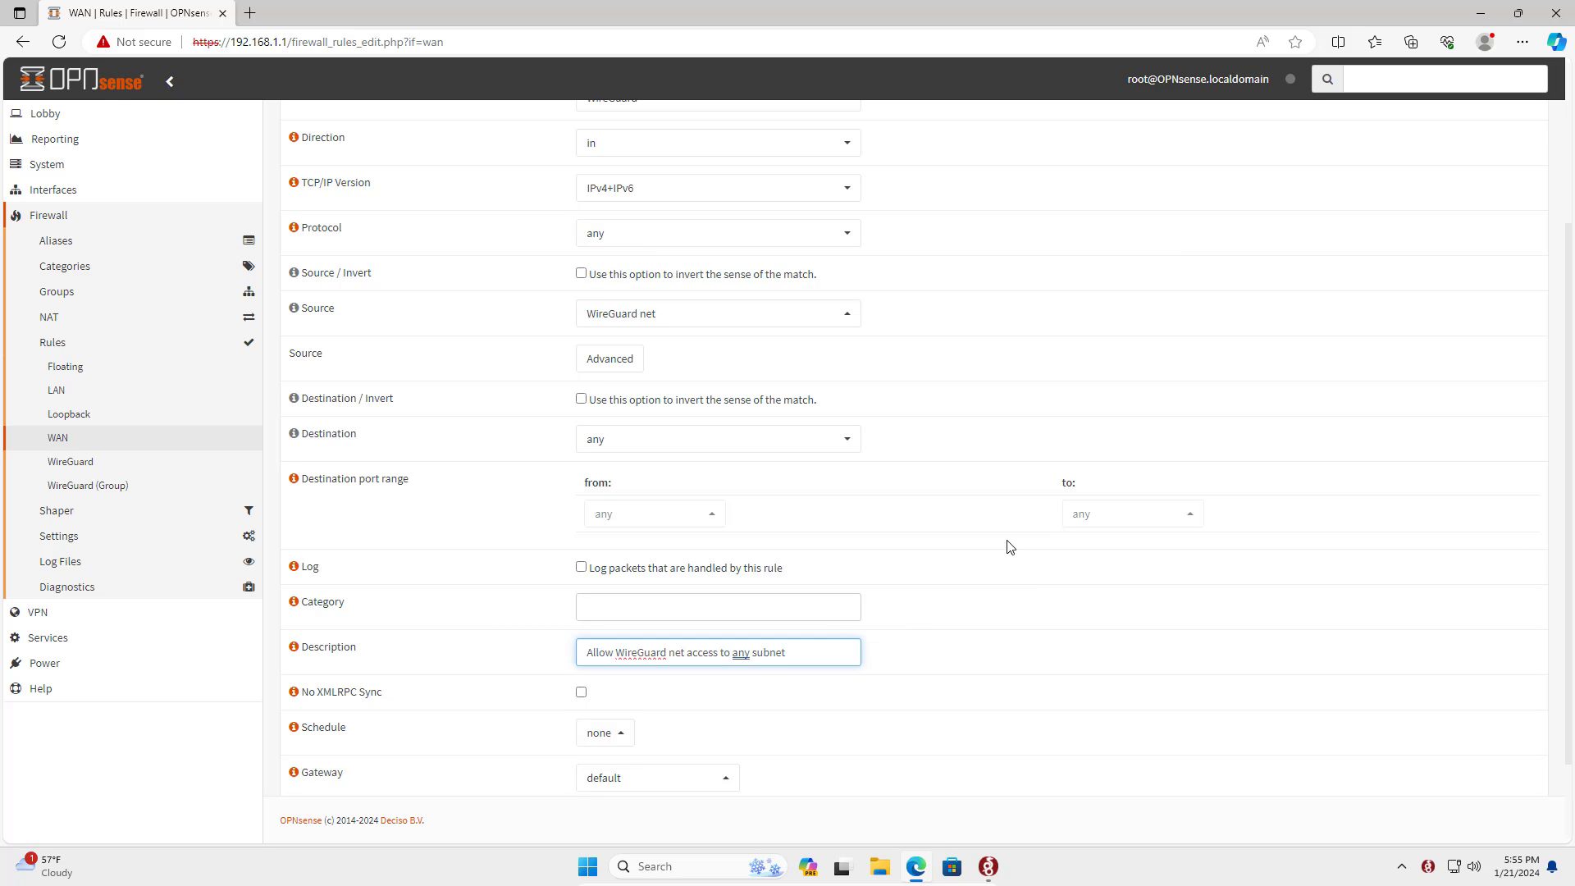
{"action": "left_click_drag", "start_coordinate": [799, 651], "coordinate": [542, 649]}
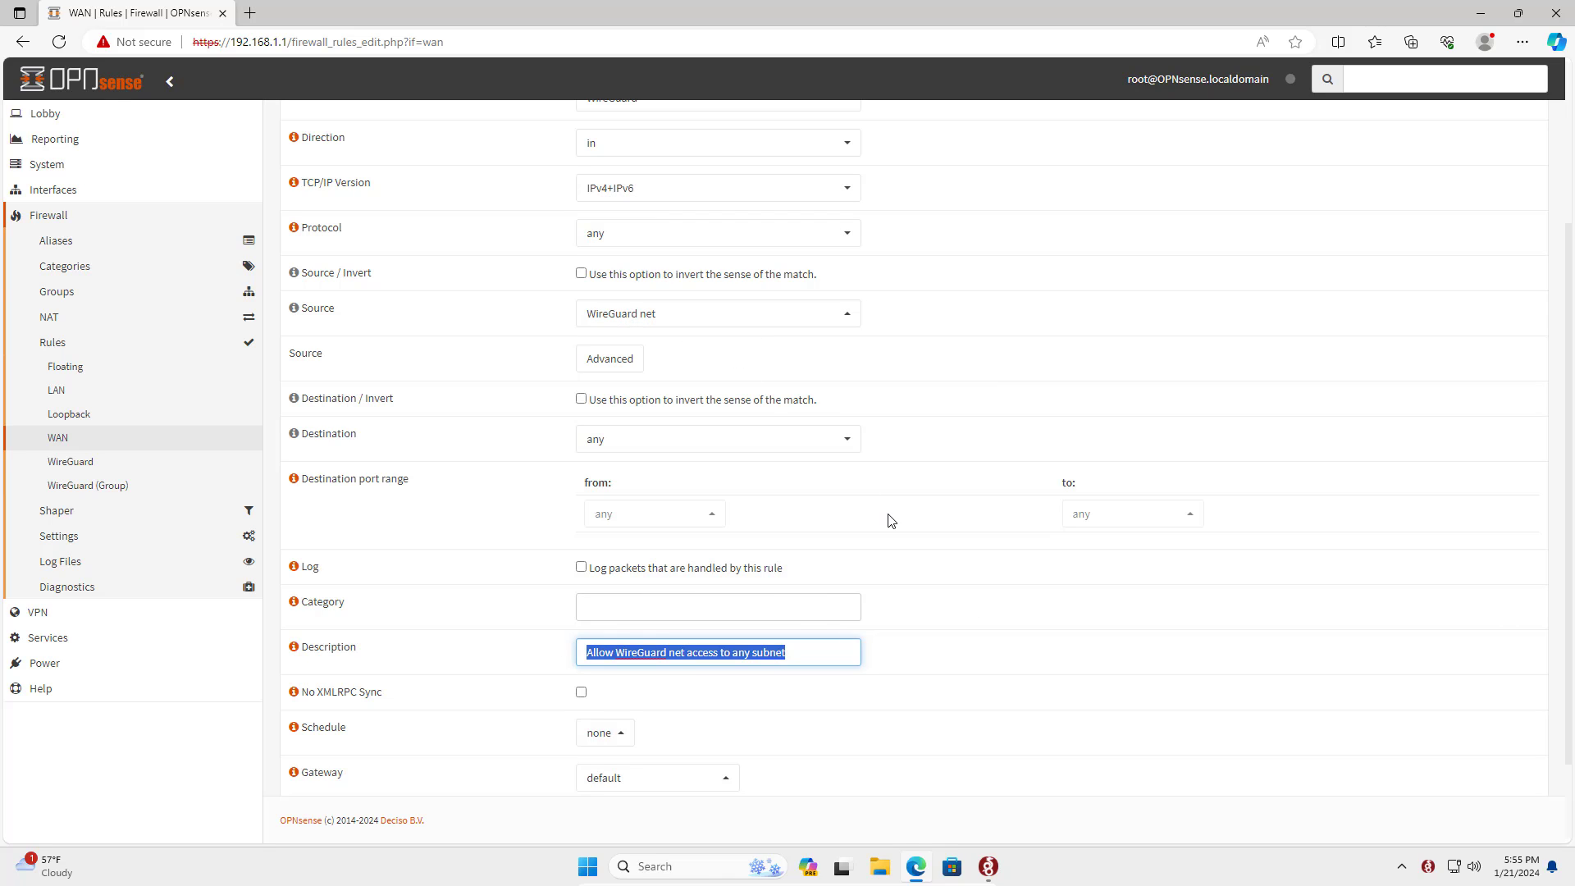
{"action": "scroll", "coordinate": [892, 521], "scroll_direction": "down", "scroll_amount": 2}
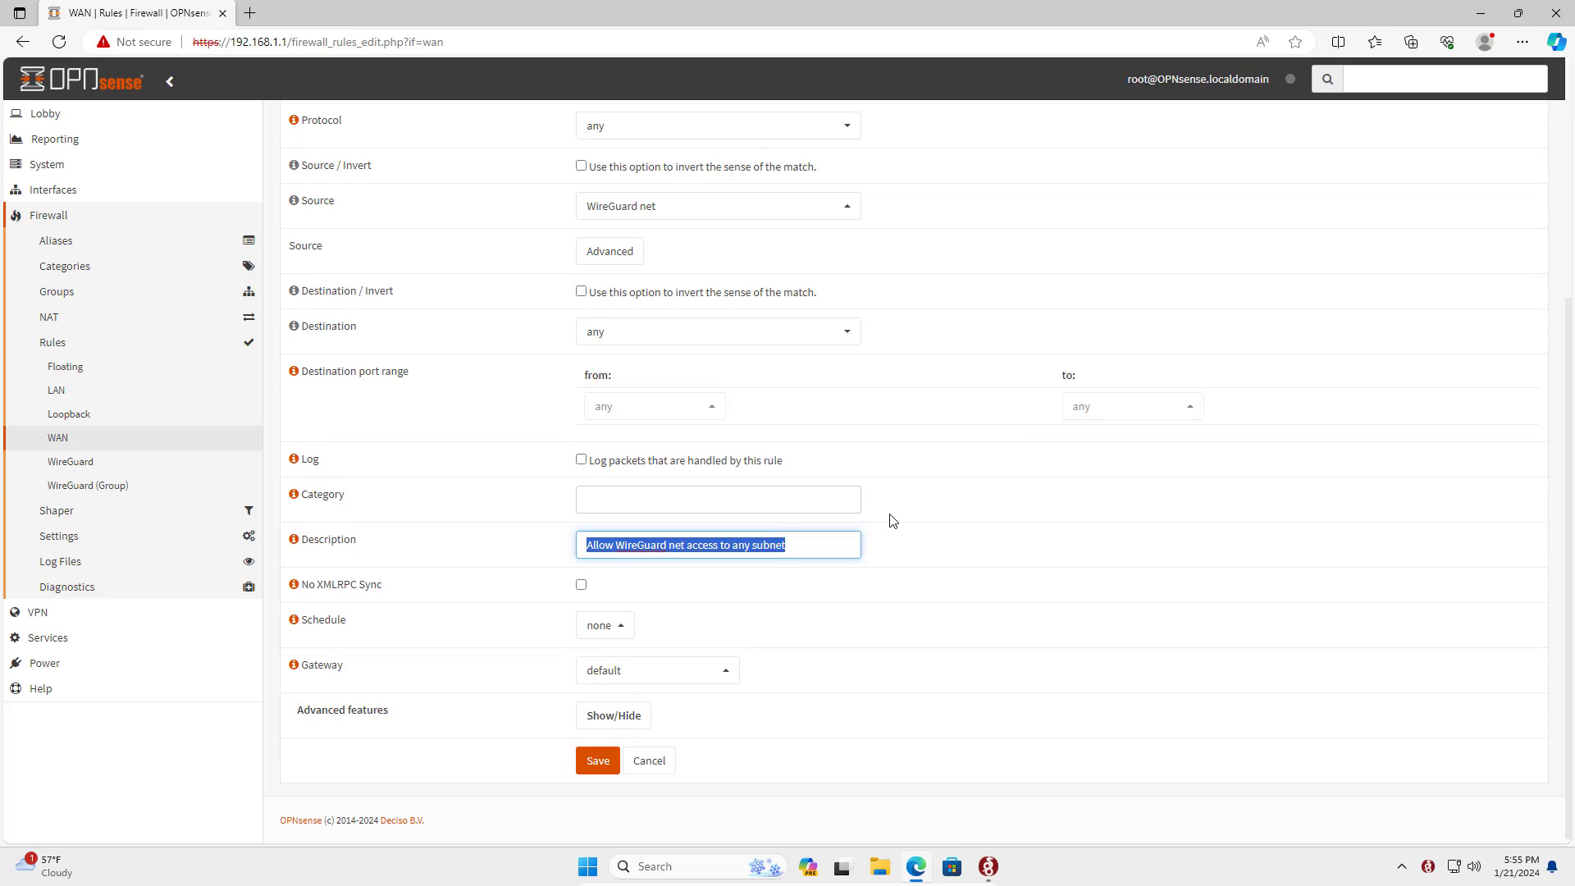
{"action": "left_click", "coordinate": [598, 761]}
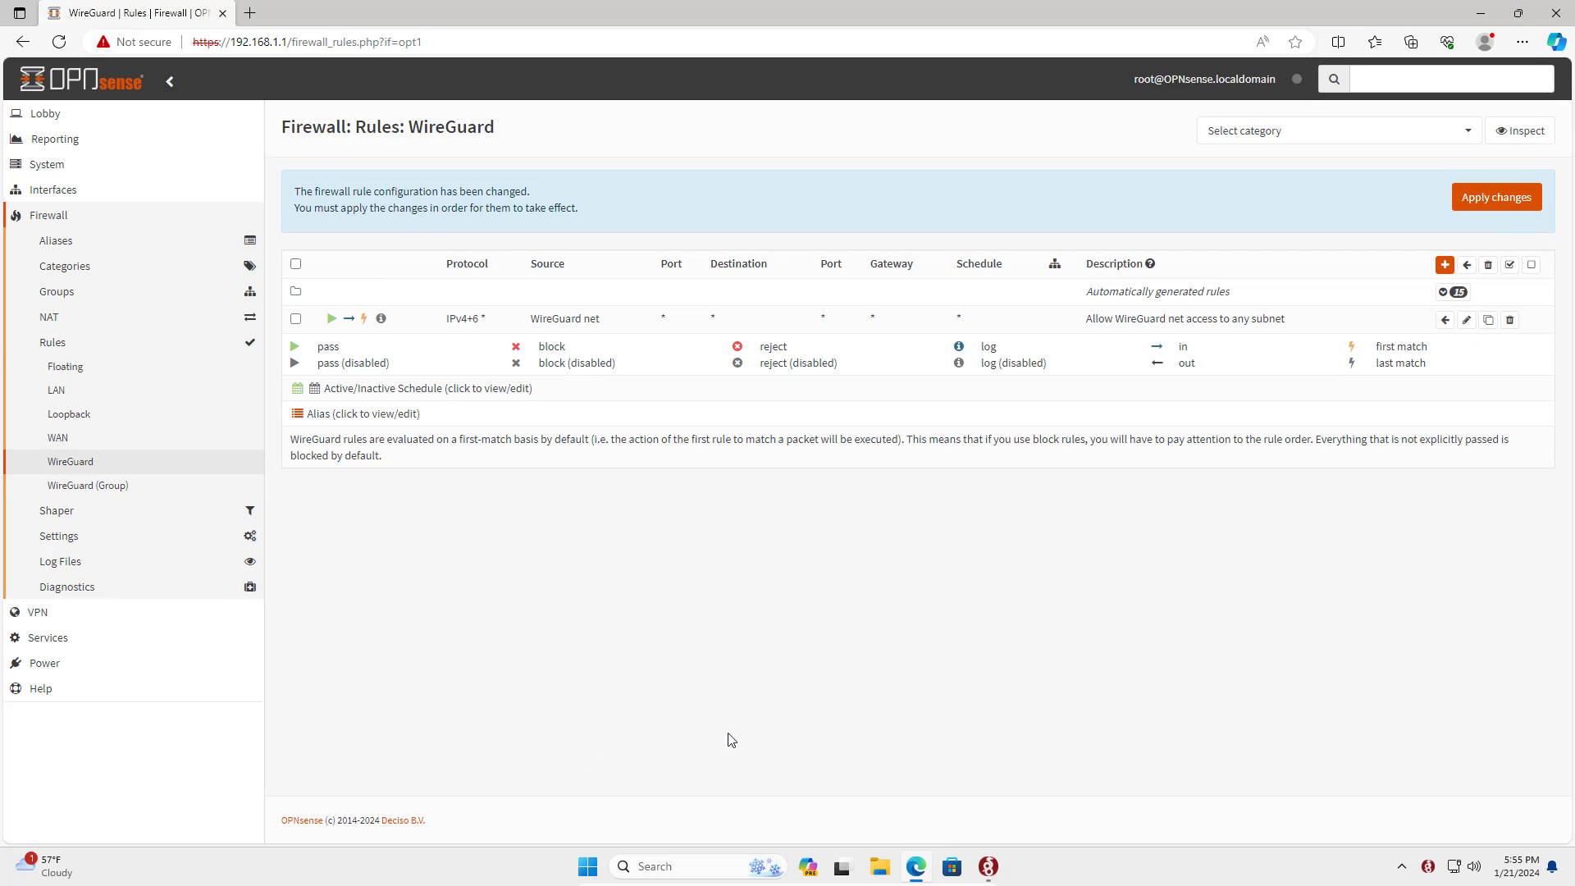
{"action": "left_click", "coordinate": [1503, 208]}
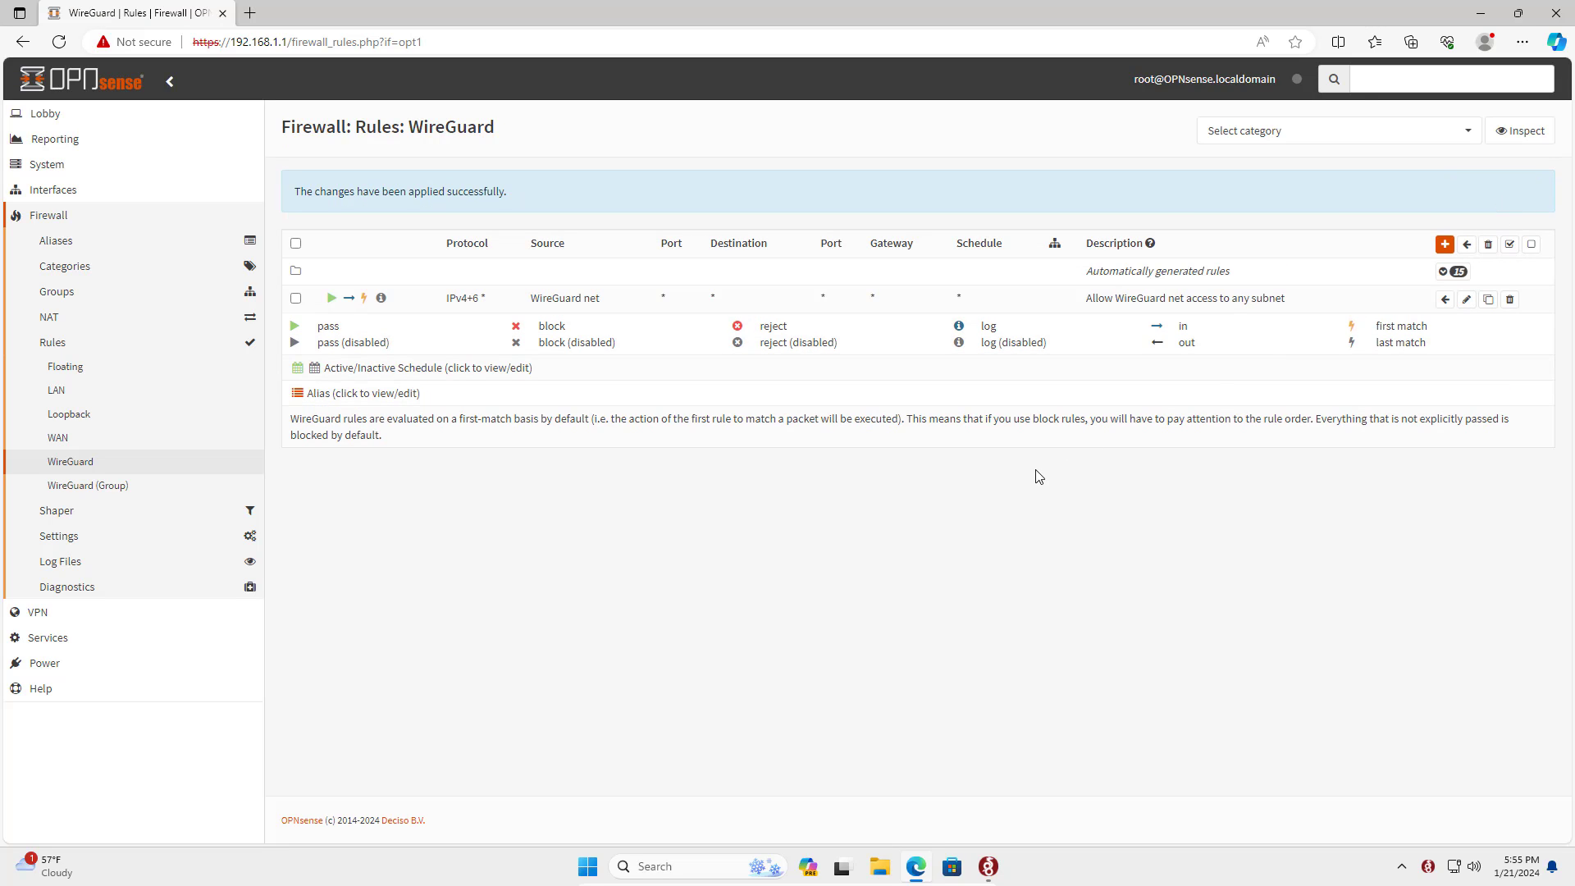
{"action": "left_click_drag", "start_coordinate": [1305, 306], "coordinate": [345, 283]}
{"action": "left_click", "coordinate": [581, 555]}
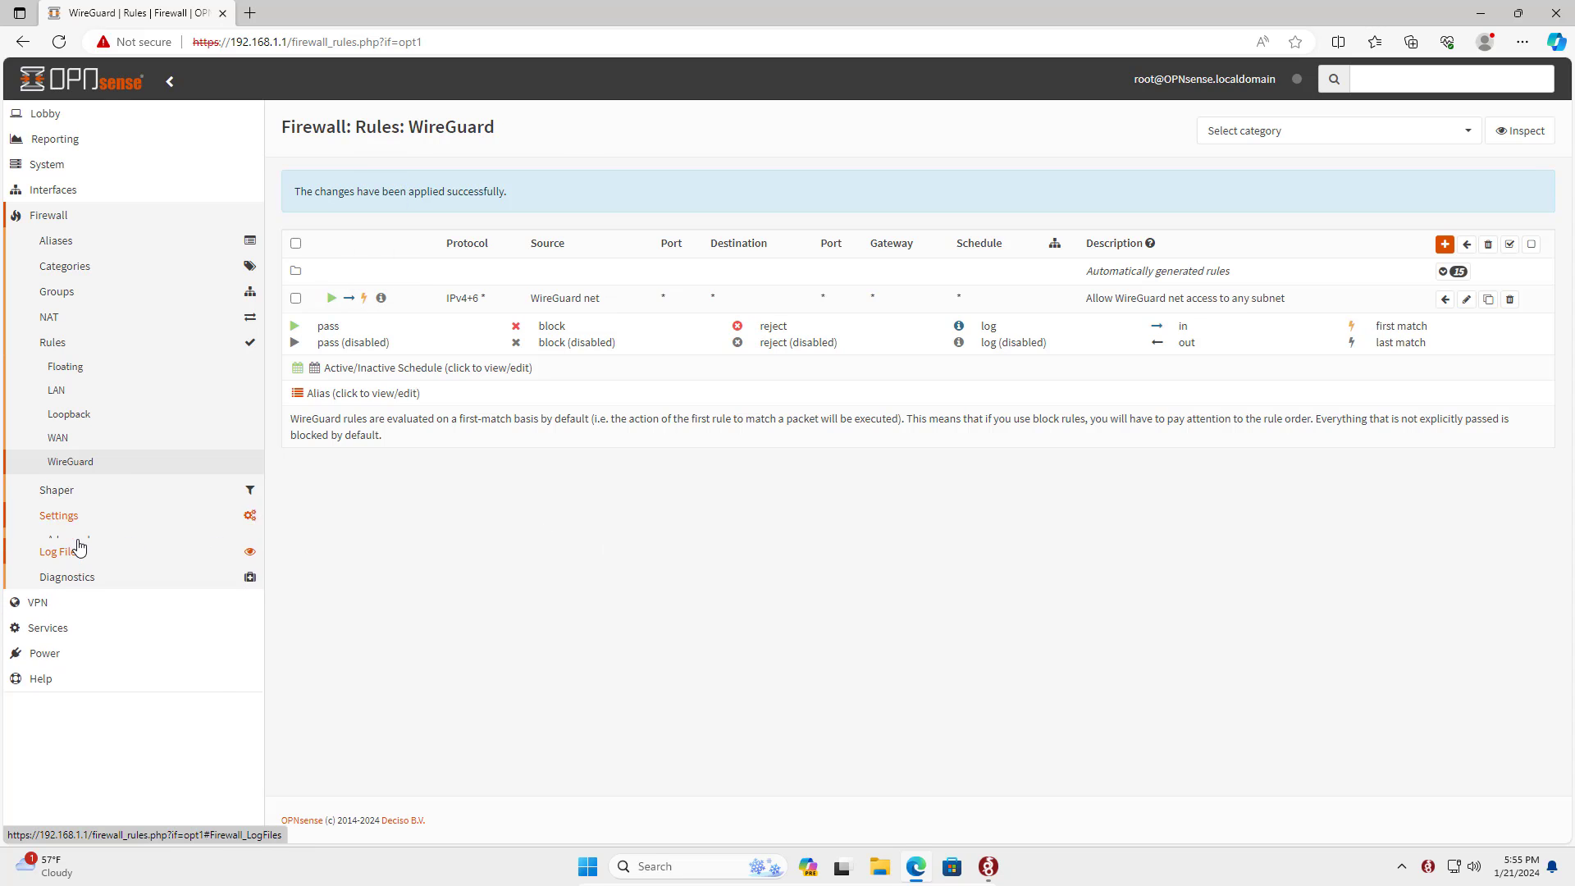
{"action": "left_click", "coordinate": [72, 539]}
Start a new normalization rule on the WireGuard (Group) interface
{"action": "left_click", "coordinate": [96, 443]}
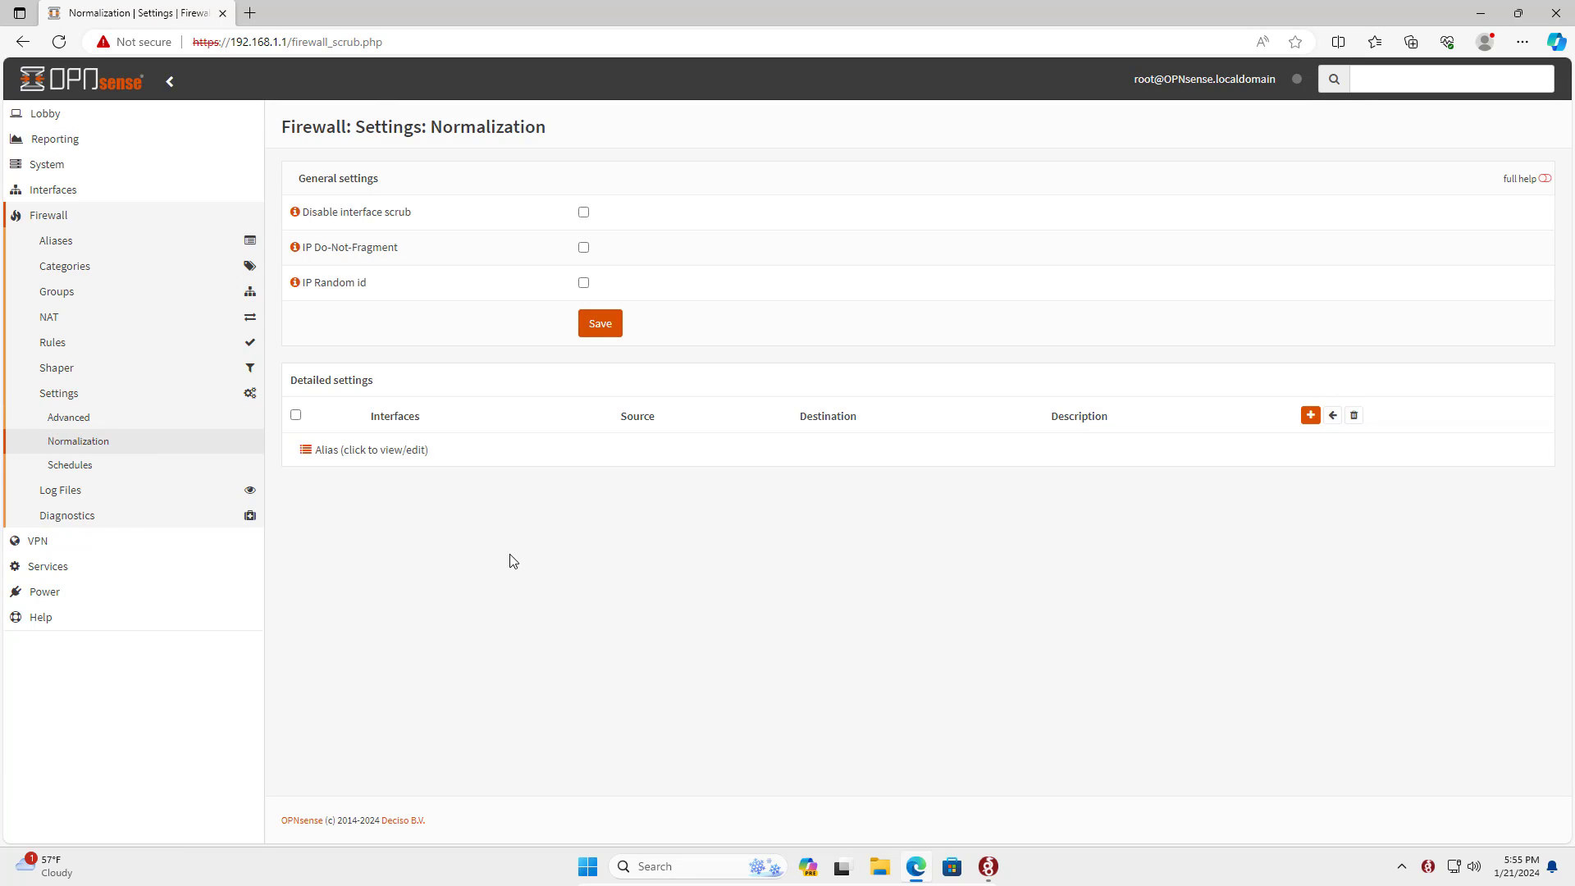
{"action": "left_click", "coordinate": [1311, 415]}
{"action": "left_click", "coordinate": [700, 255]}
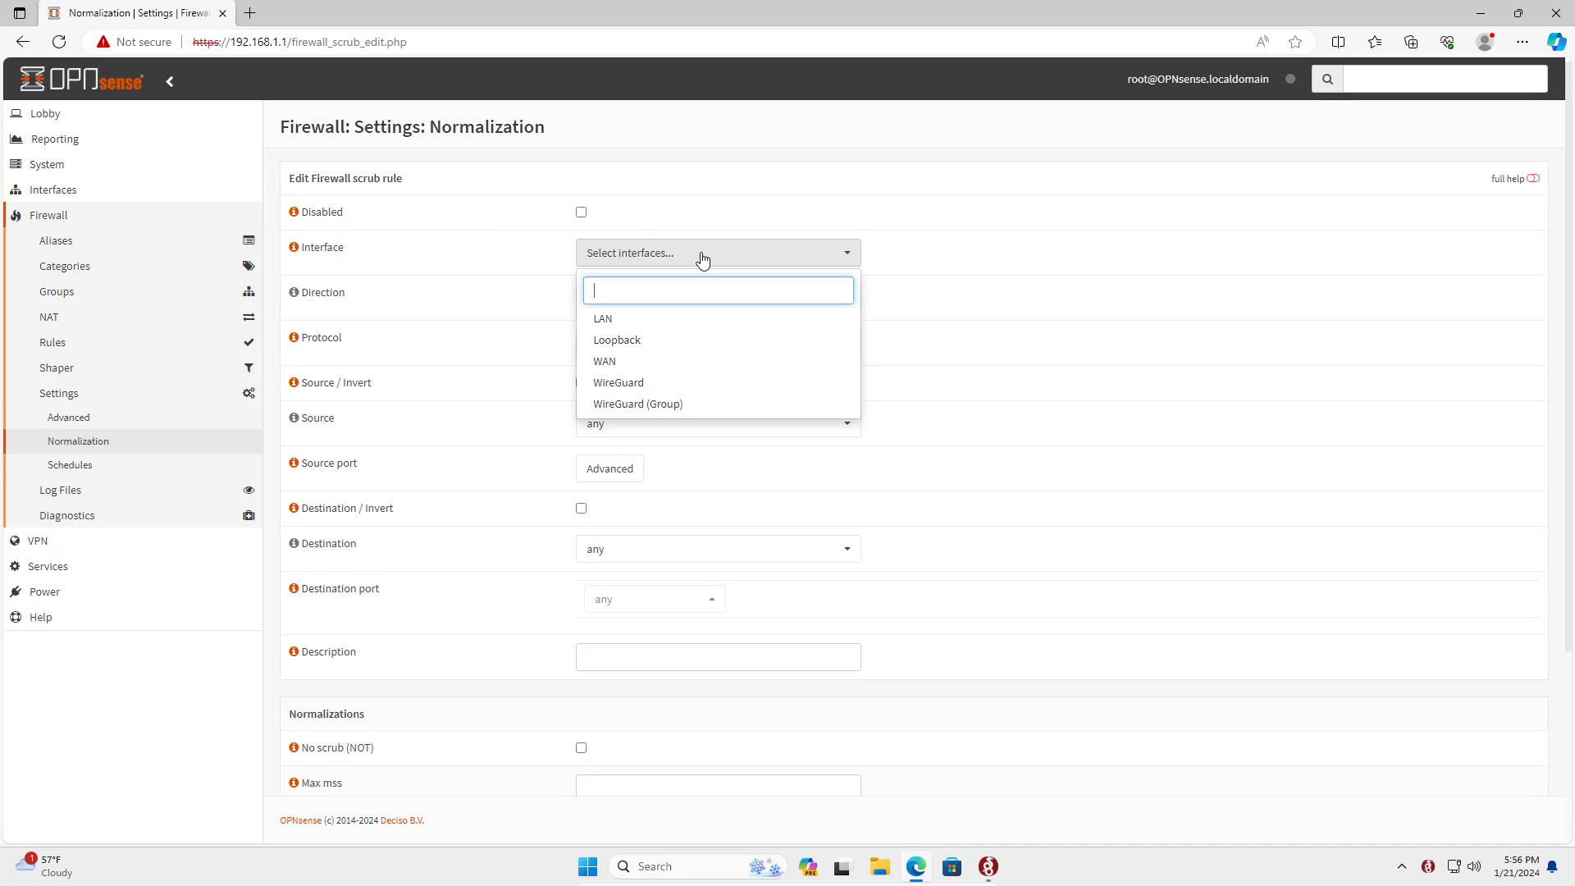
{"action": "left_click", "coordinate": [676, 403]}
{"action": "left_click", "coordinate": [979, 423]}
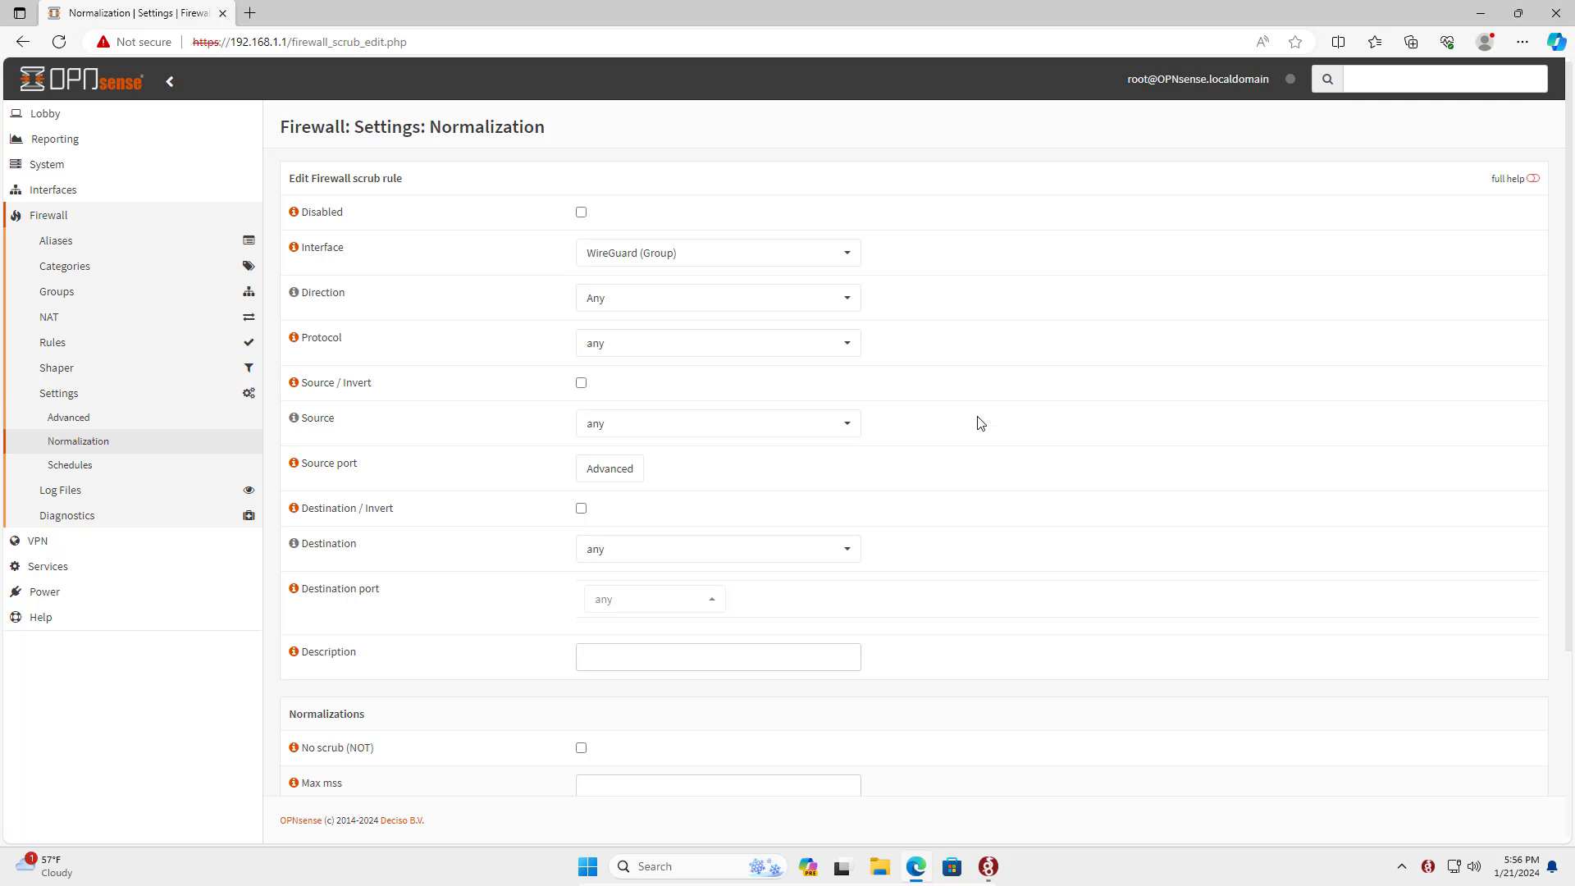
Set Max mss to 1360, save the normalization rule and apply the changes
{"action": "scroll", "coordinate": [981, 423], "scroll_direction": "down", "scroll_amount": 3}
{"action": "left_click", "coordinate": [696, 557]}
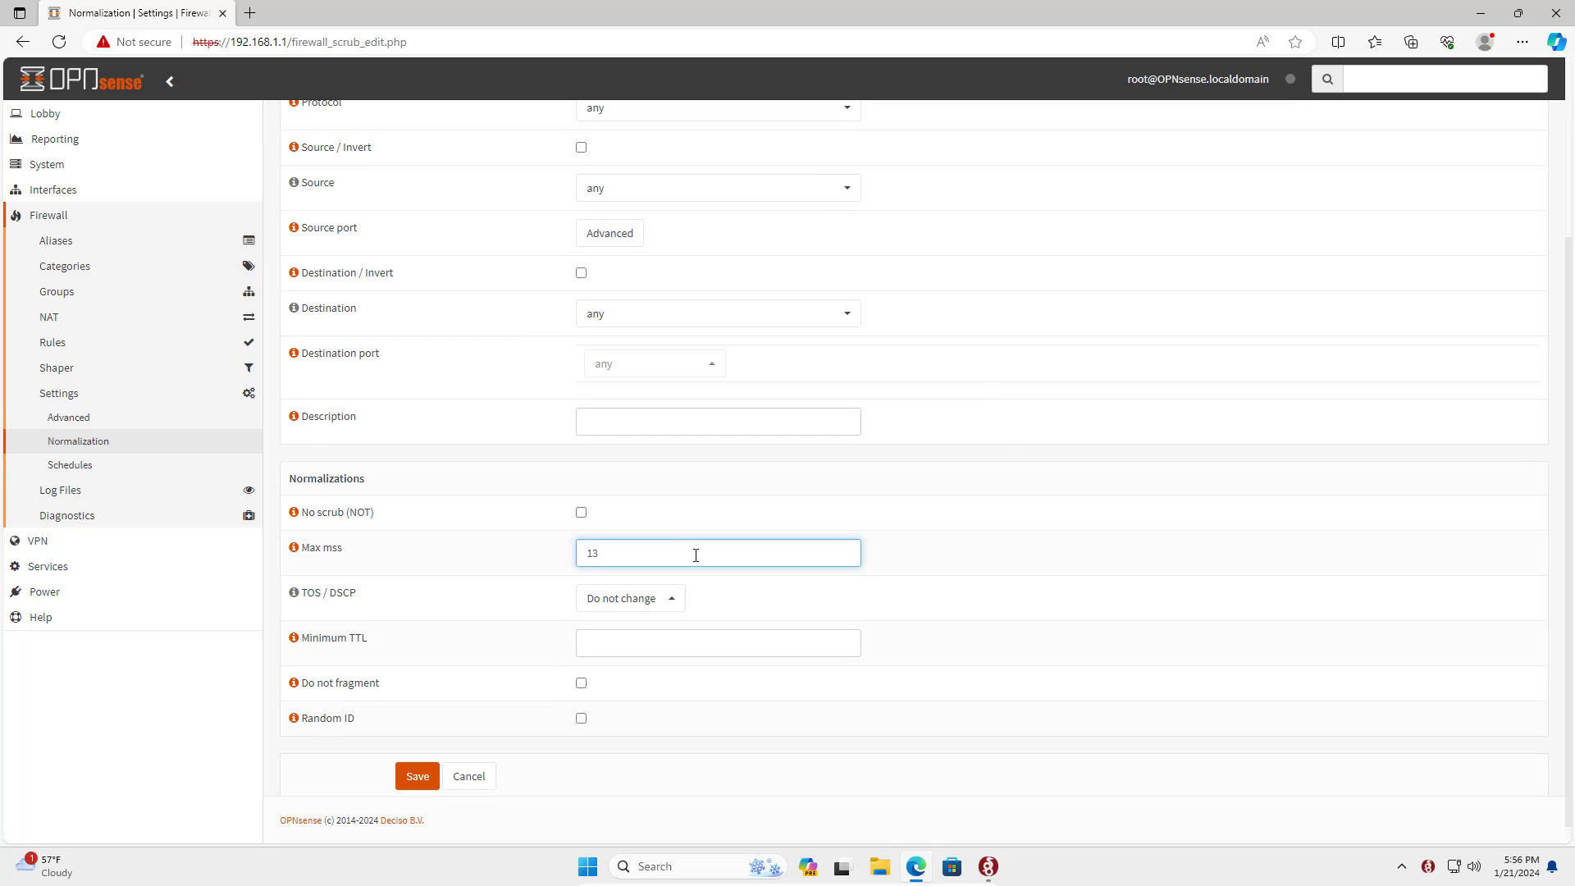
{"action": "left_click_drag", "start_coordinate": [696, 556], "coordinate": [556, 555]}
{"action": "left_click", "coordinate": [417, 776]}
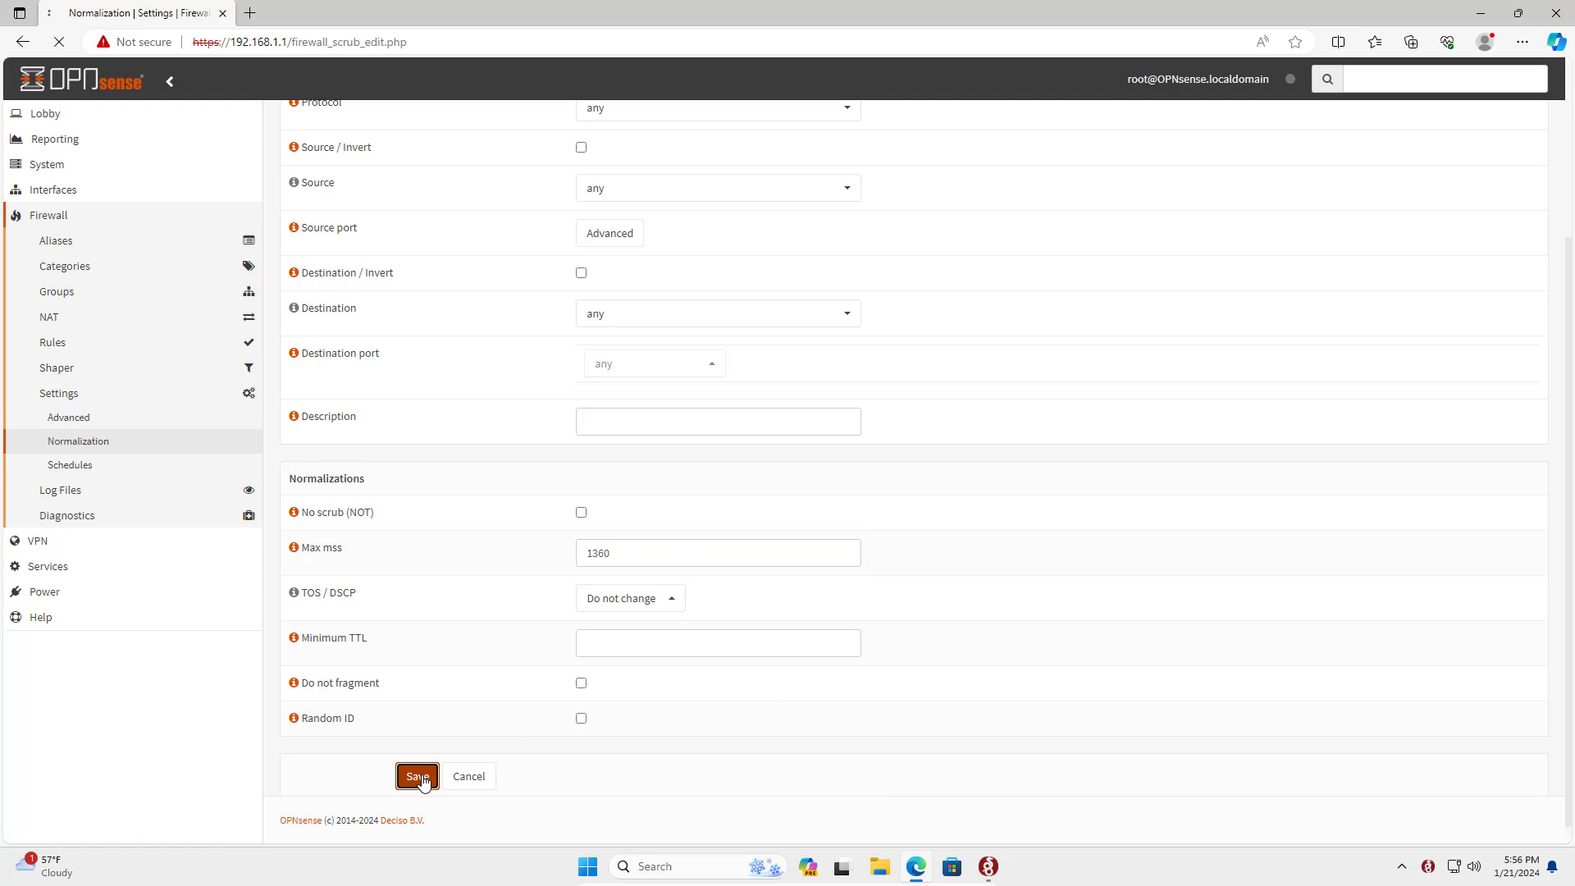
{"action": "left_click_drag", "start_coordinate": [399, 549], "coordinate": [1002, 544]}
{"action": "left_click", "coordinate": [1506, 202]}
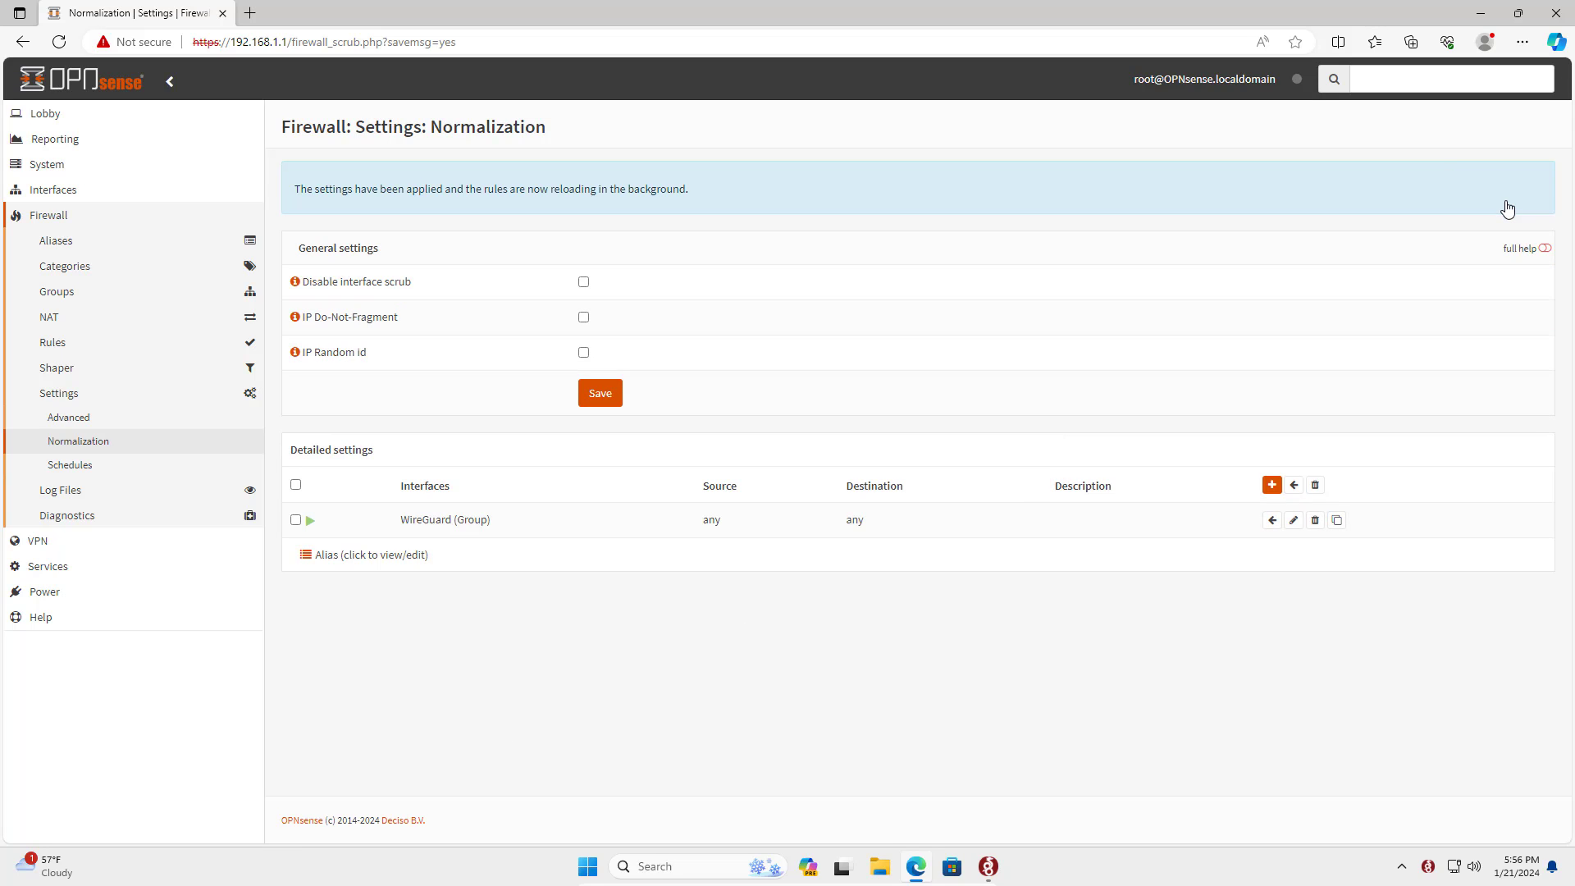
{"action": "left_click", "coordinate": [598, 393]}
Apply the pending firewall changes, activate Windows01, check its transfer counters, then deactivate it
{"action": "left_click", "coordinate": [1497, 196]}
{"action": "left_click", "coordinate": [988, 865]}
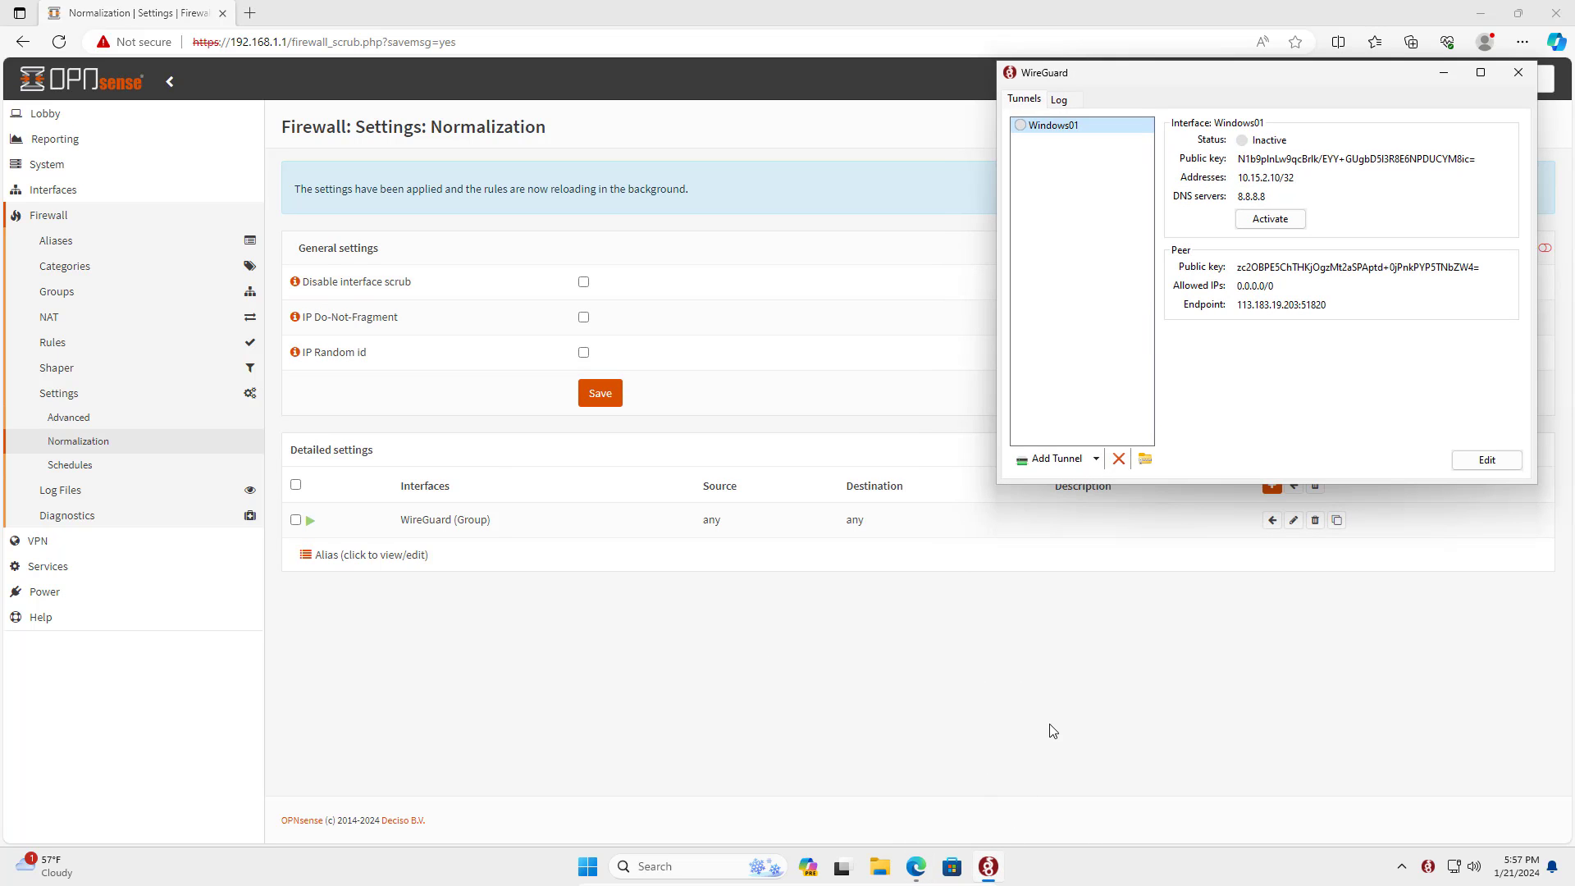
{"action": "left_click", "coordinate": [1282, 224]}
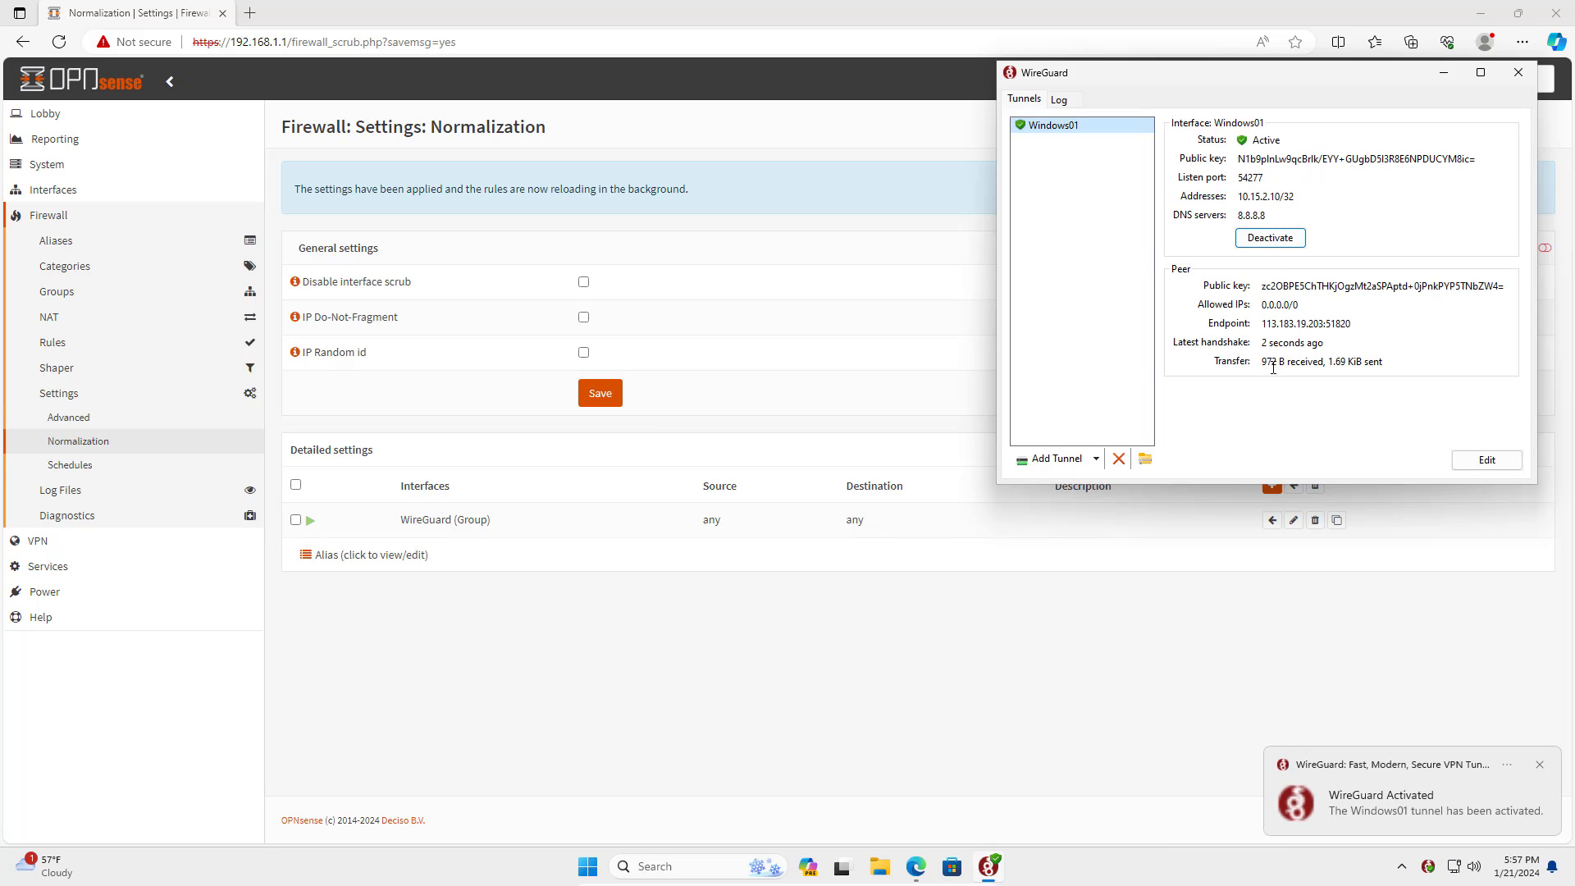
{"action": "left_click_drag", "start_coordinate": [1263, 362], "coordinate": [1406, 361]}
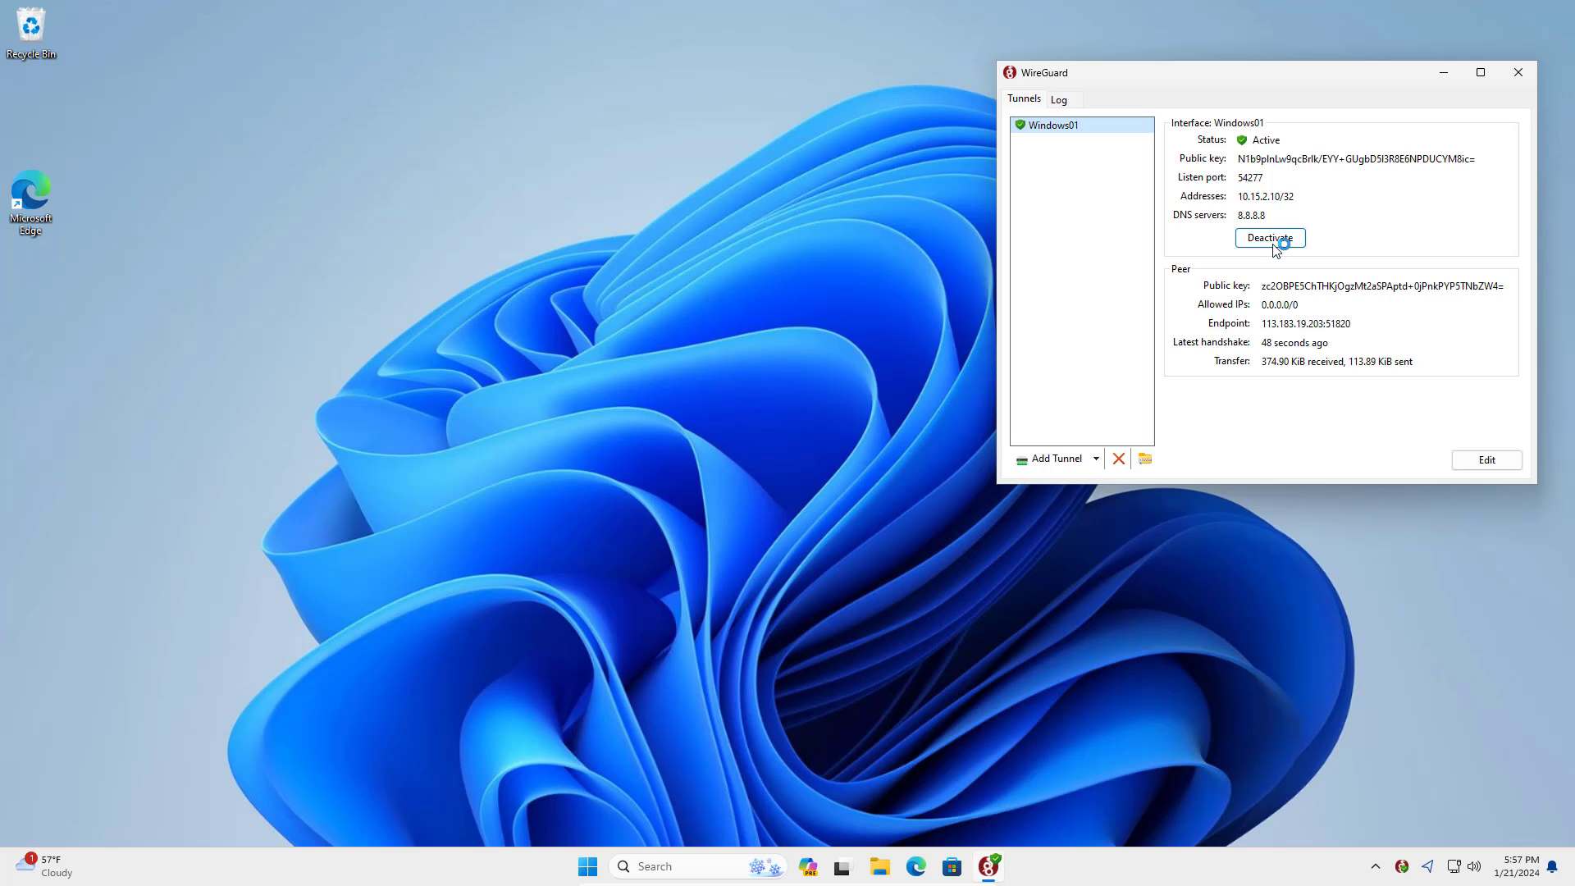
{"action": "left_click", "coordinate": [1273, 239]}
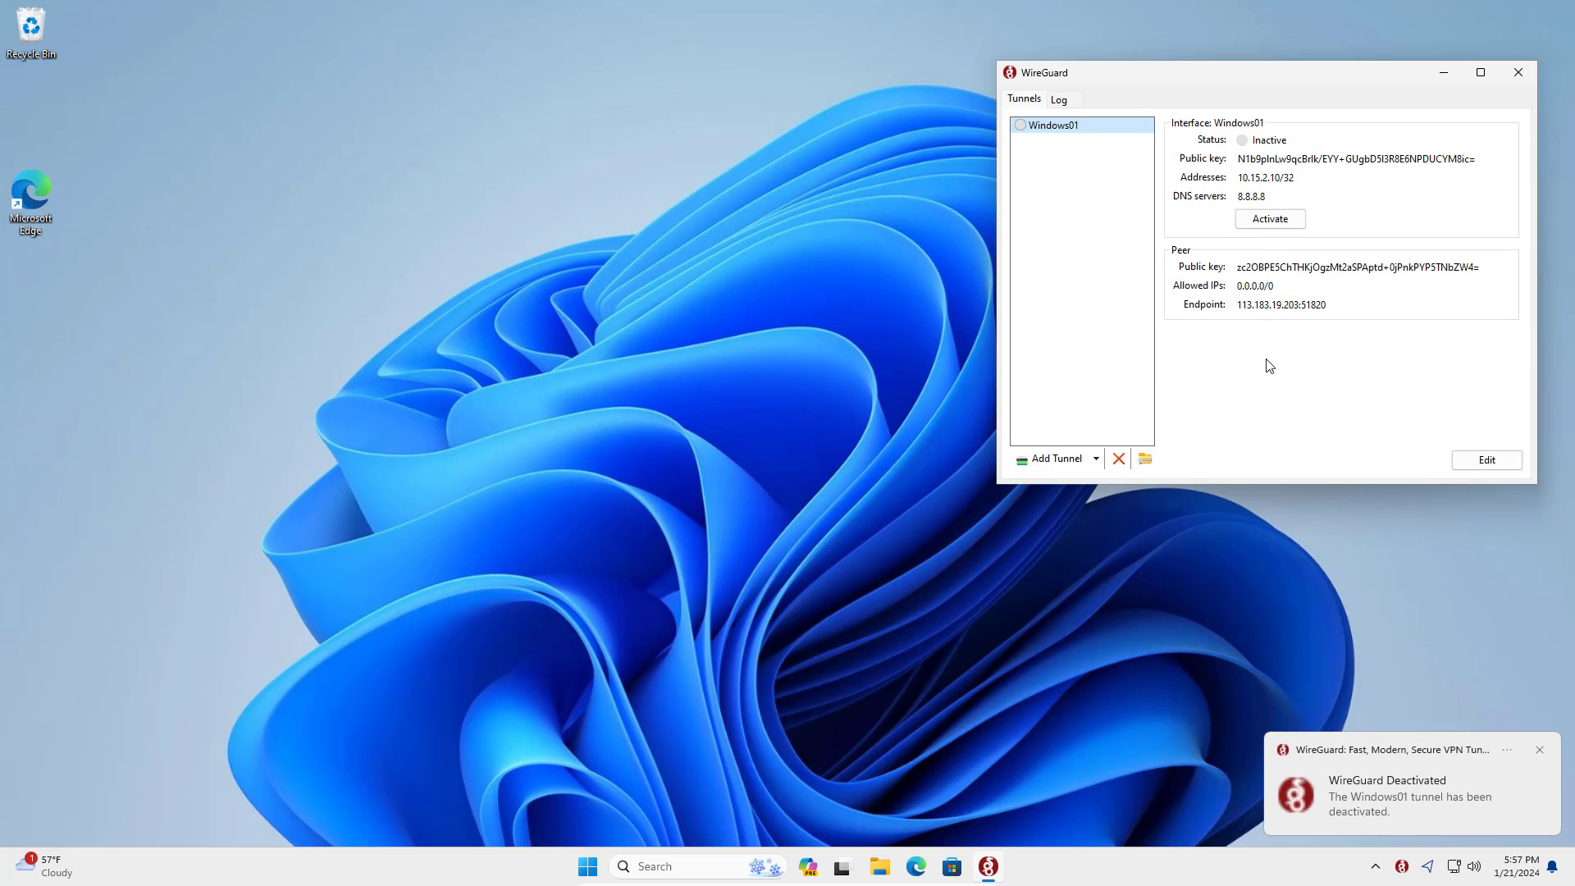
Export all tunnels to windows01.zip on the Desktop and close WireGuard
{"action": "right_click", "coordinate": [1106, 128]}
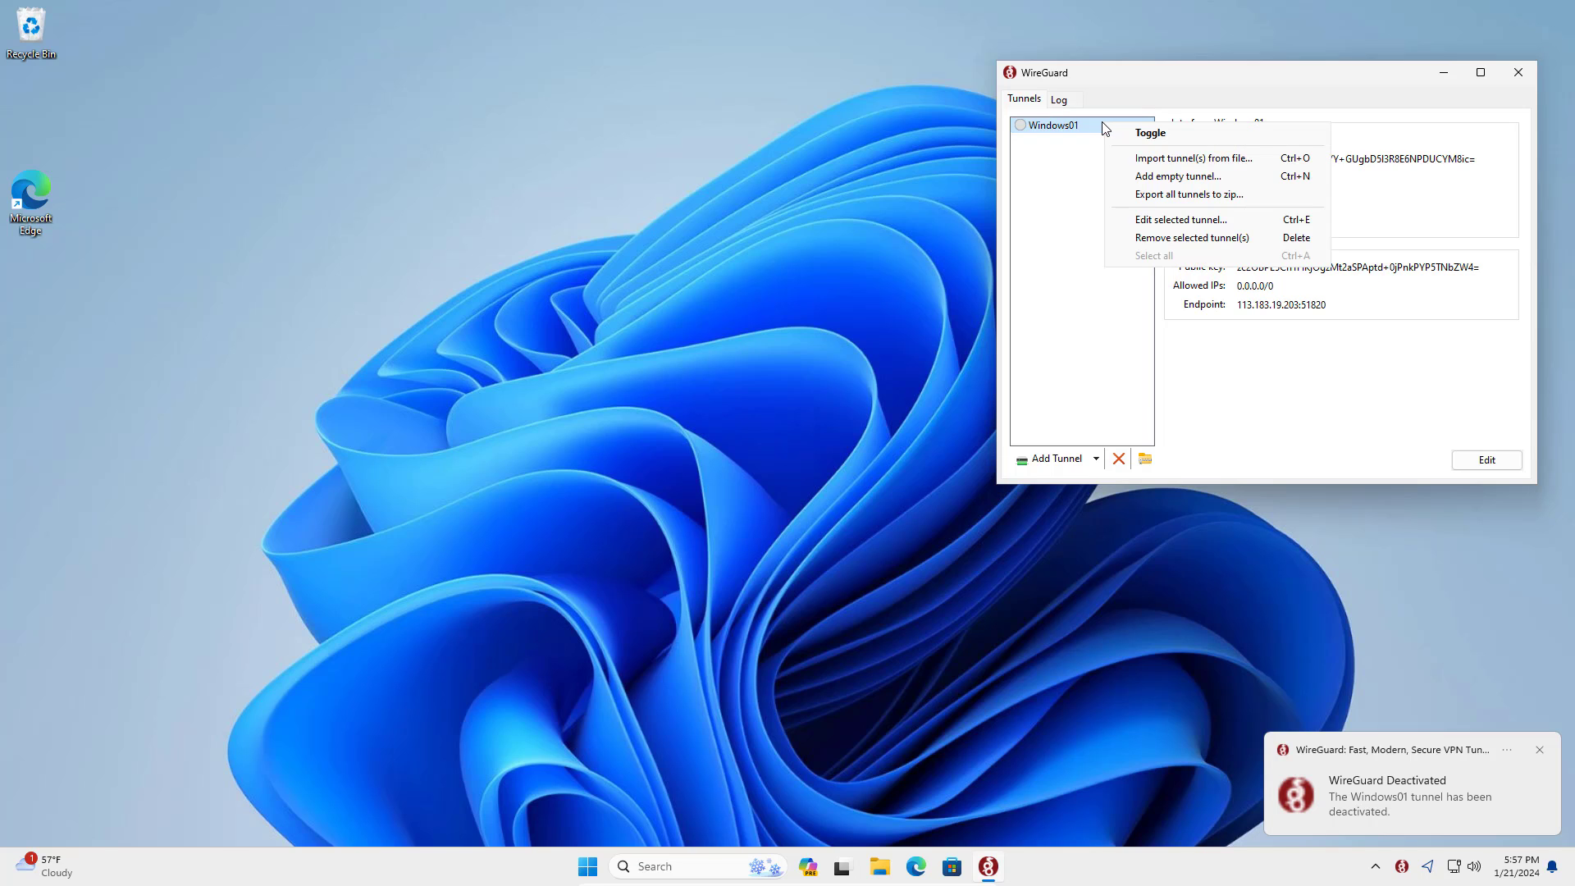
{"action": "left_click", "coordinate": [1197, 200]}
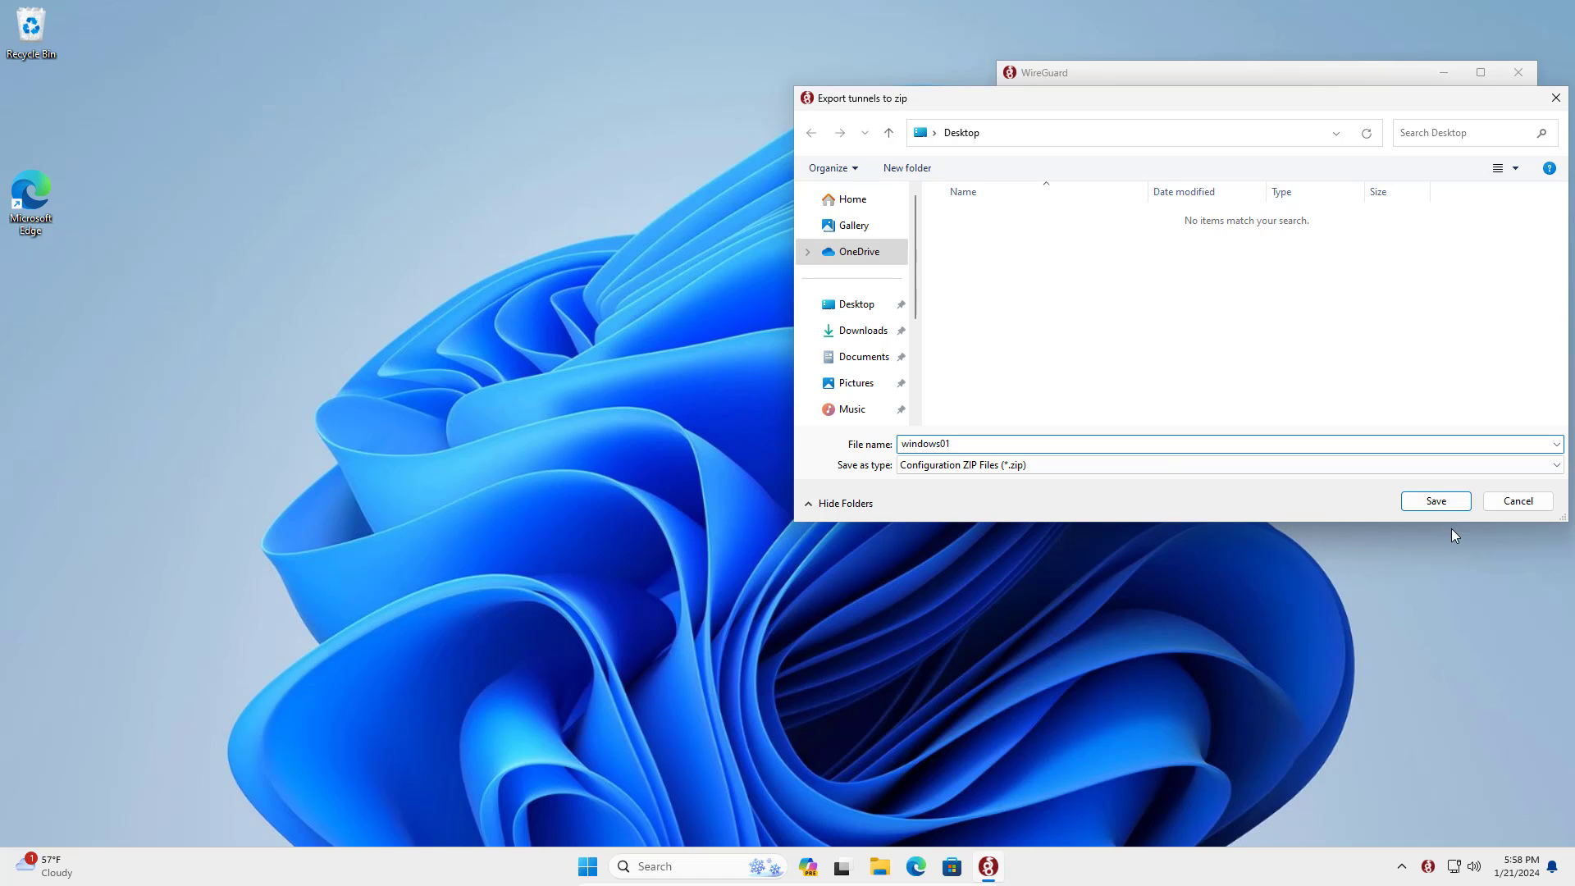
{"action": "left_click", "coordinate": [1449, 501]}
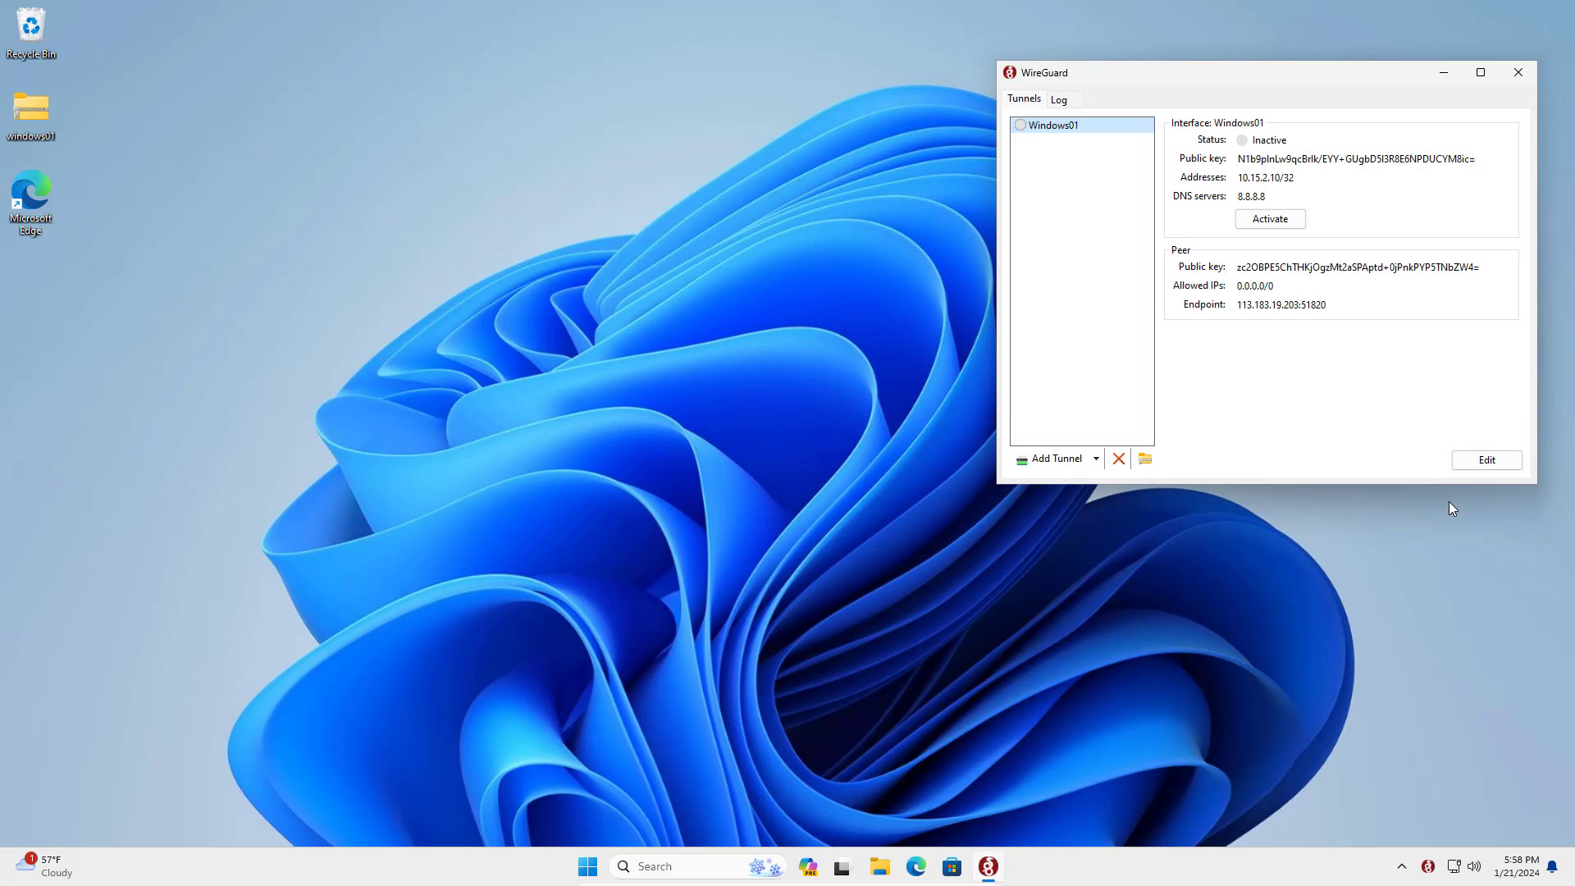
{"action": "left_click", "coordinate": [1531, 73]}
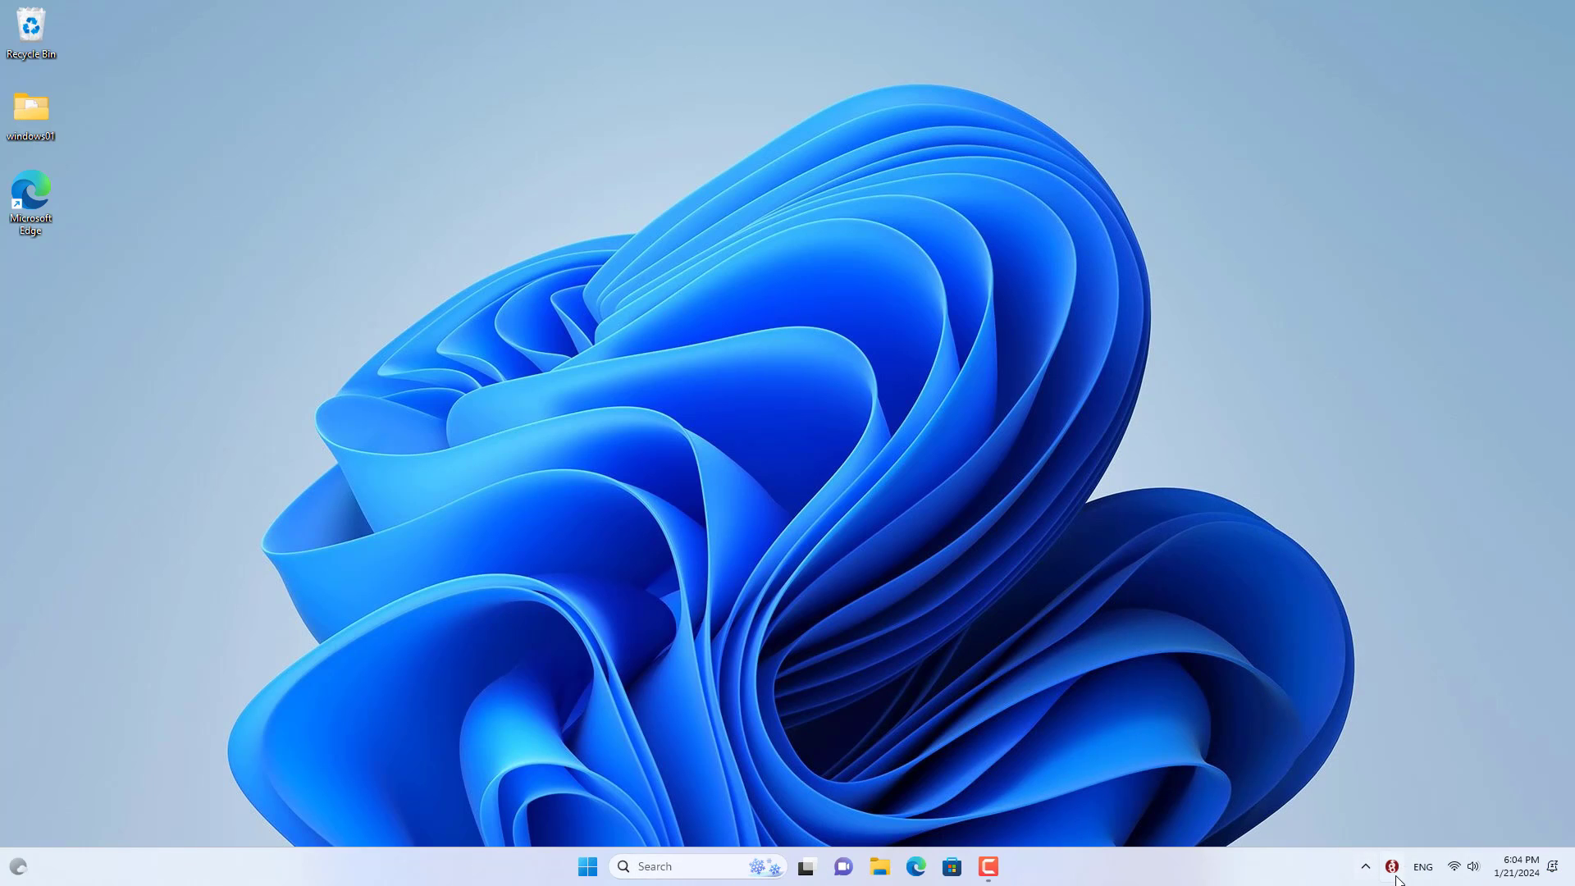
Re-import the Windows01 tunnel from its configuration file in WireGuard for Windows
{"action": "left_click", "coordinate": [1393, 868]}
{"action": "left_click", "coordinate": [364, 279]}
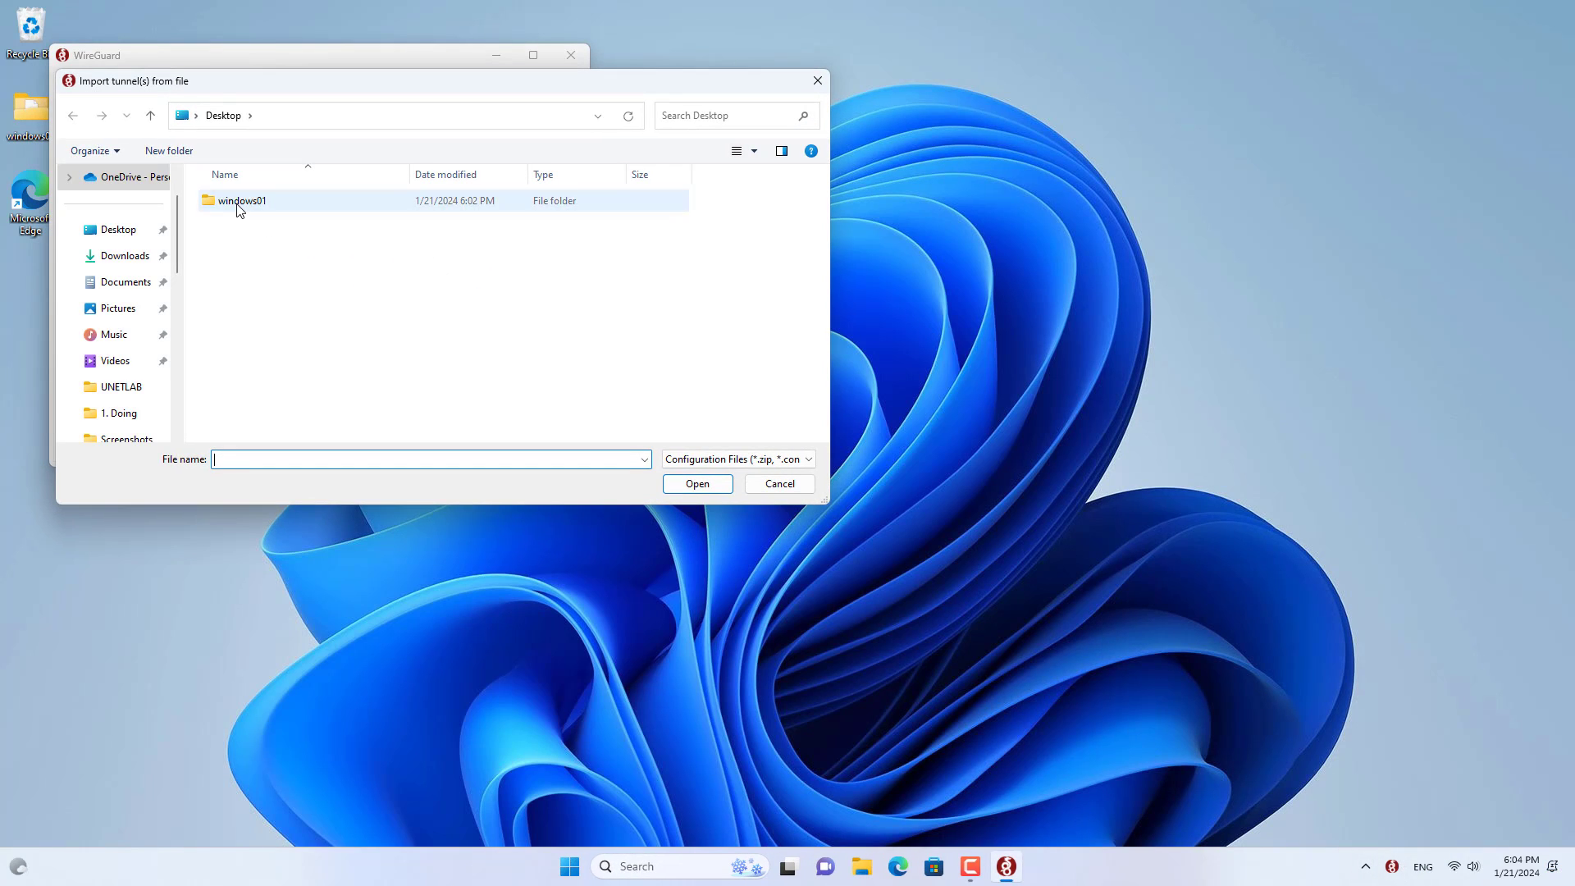
{"action": "left_click", "coordinate": [239, 205]}
{"action": "left_click", "coordinate": [702, 486]}
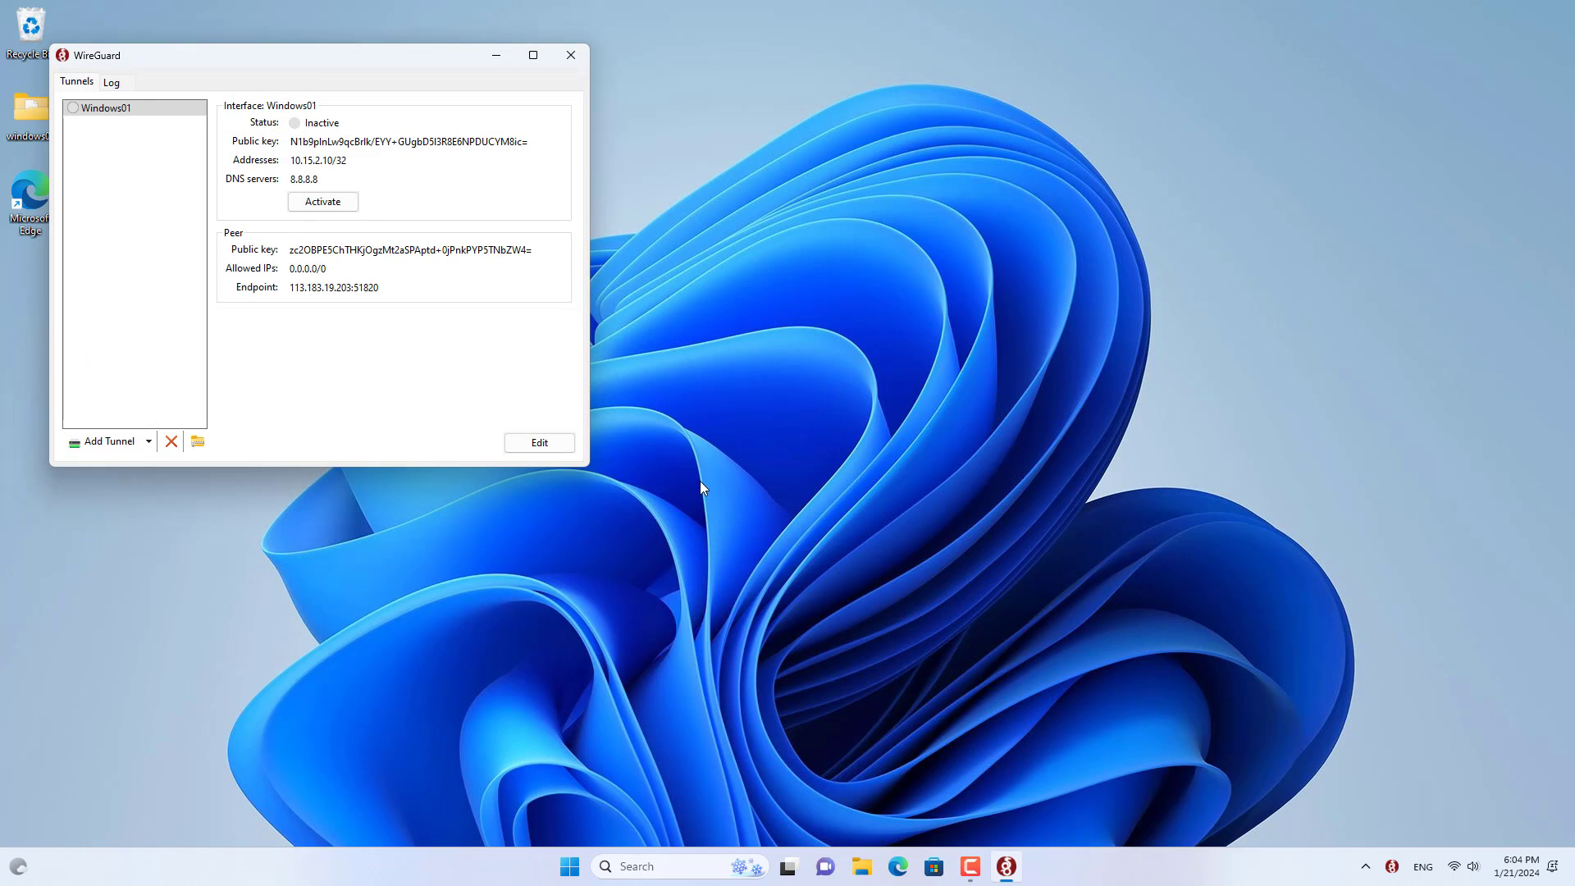
Activate Windows01, confirm its handshake and transfer stats, and minimize WireGuard
{"action": "left_click", "coordinate": [328, 203]}
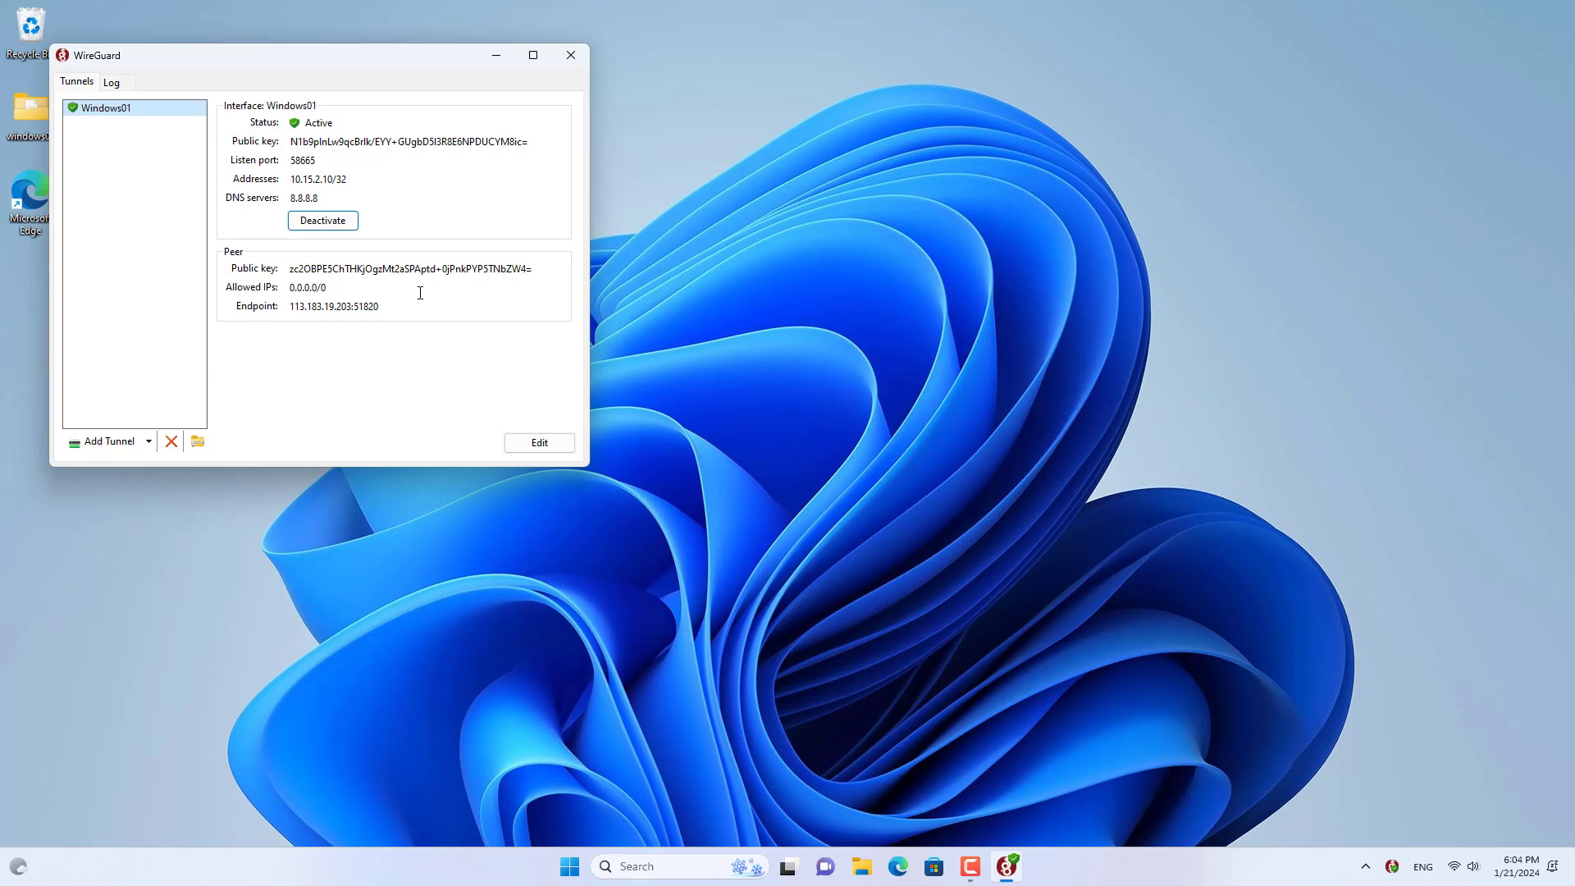
{"action": "mouse_move", "coordinate": [434, 345]}
{"action": "left_mouse_down"}
{"action": "mouse_move", "coordinate": [313, 345]}
{"action": "mouse_move", "coordinate": [461, 344]}
{"action": "left_mouse_up"}
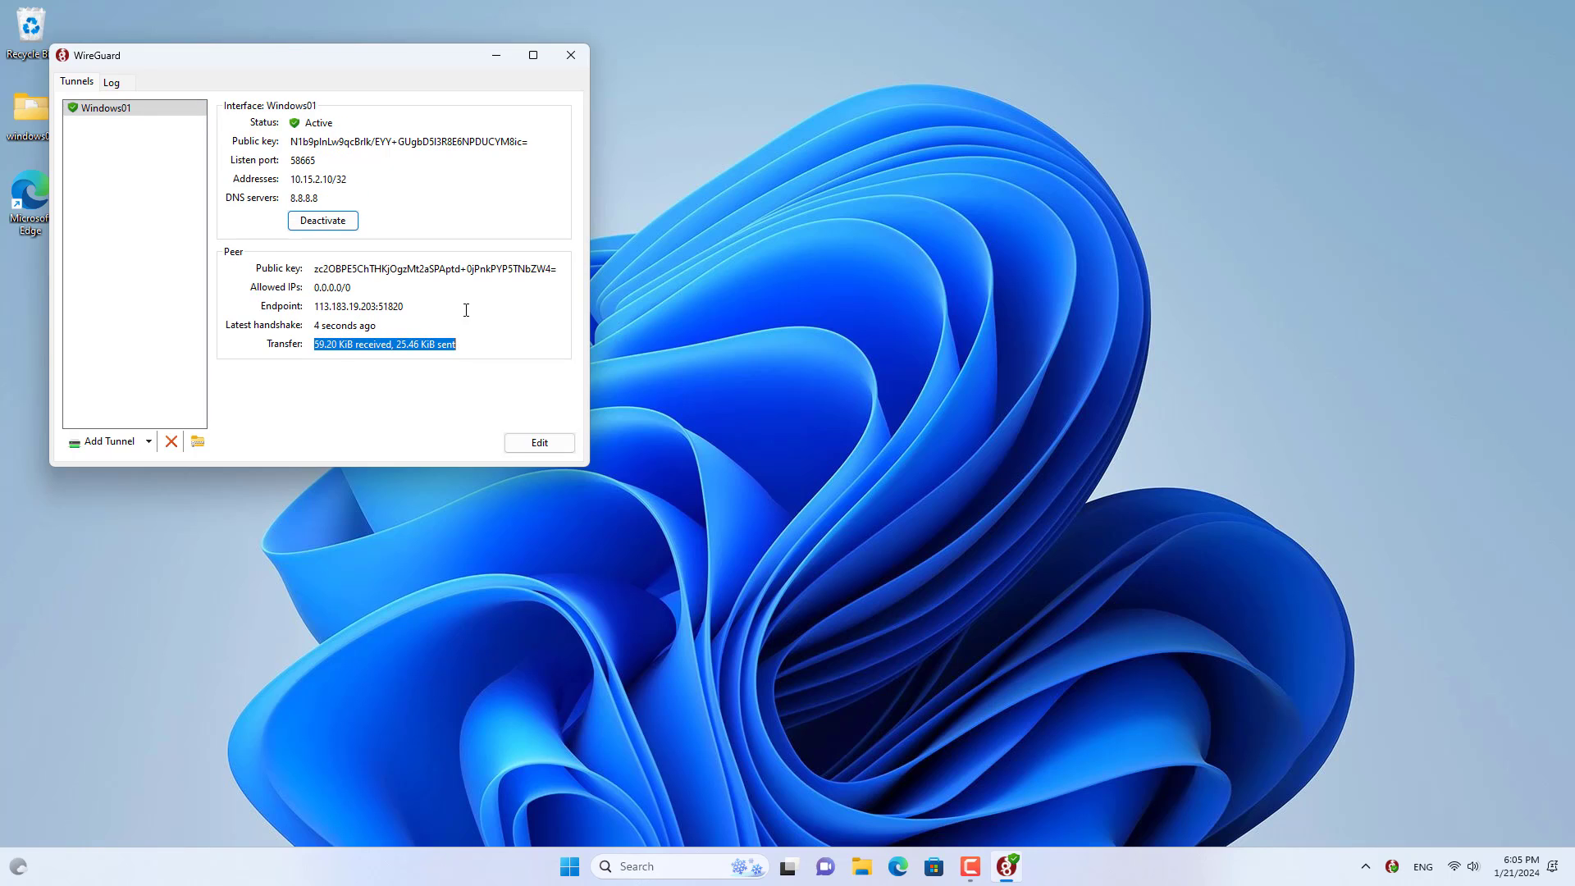
{"action": "left_click", "coordinate": [499, 58]}
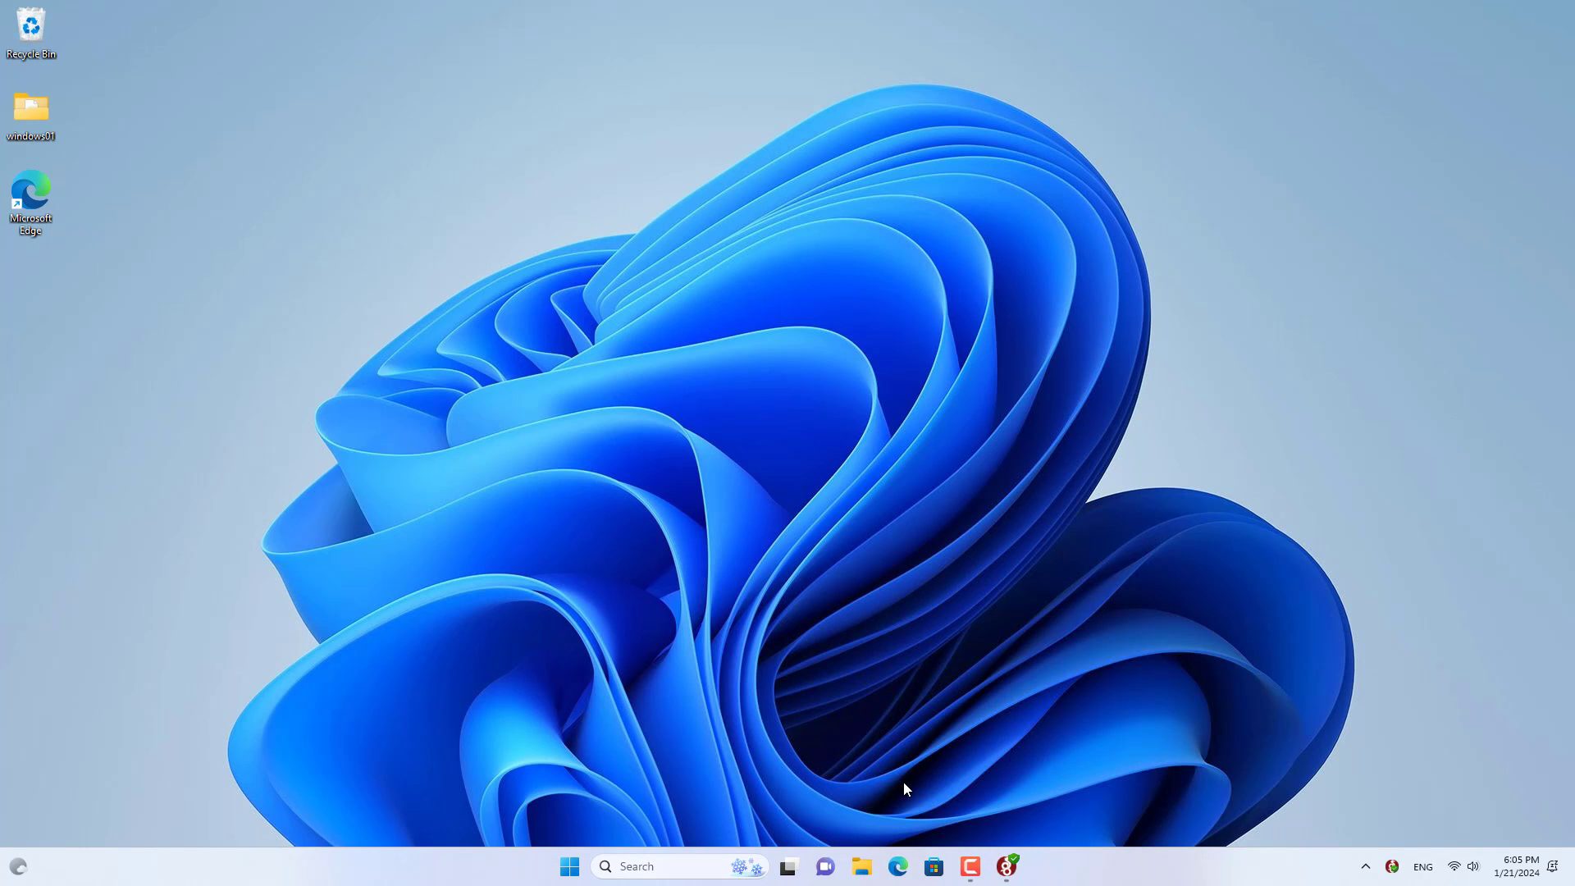
Load 192.168.1.1 in Edge, proceed past the certificate warning, and log in as admin
{"action": "left_click", "coordinate": [898, 866]}
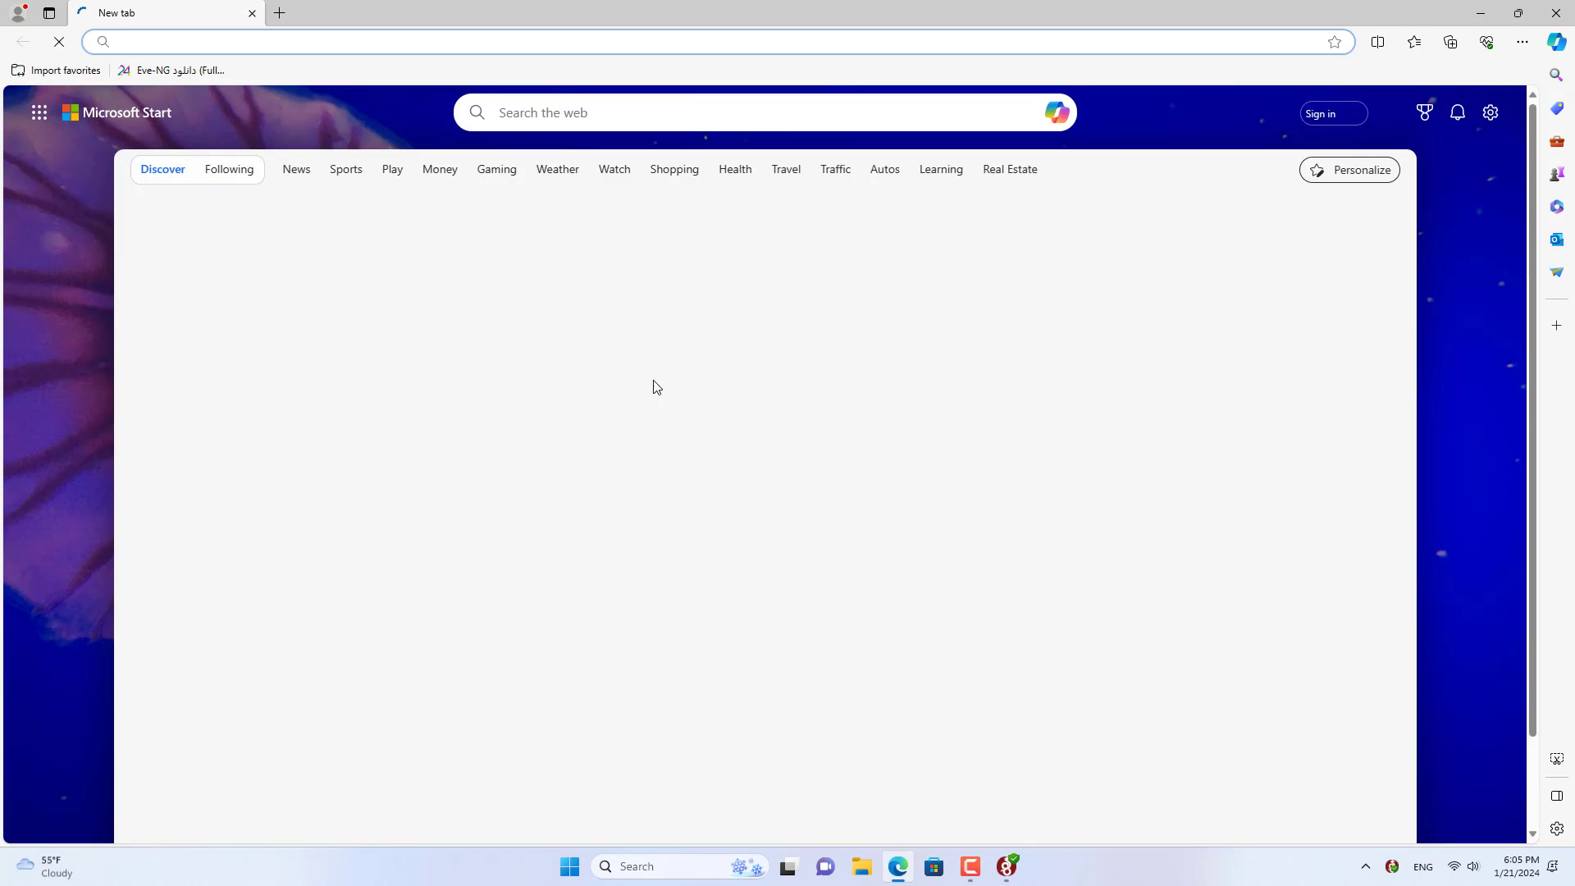
{"action": "type", "text": "192.168.1.25"}
{"action": "key", "text": "BackSpace"}
{"action": "key", "text": "BackSpace"}
{"action": "type", "text": "1"}
{"action": "key", "text": "Return"}
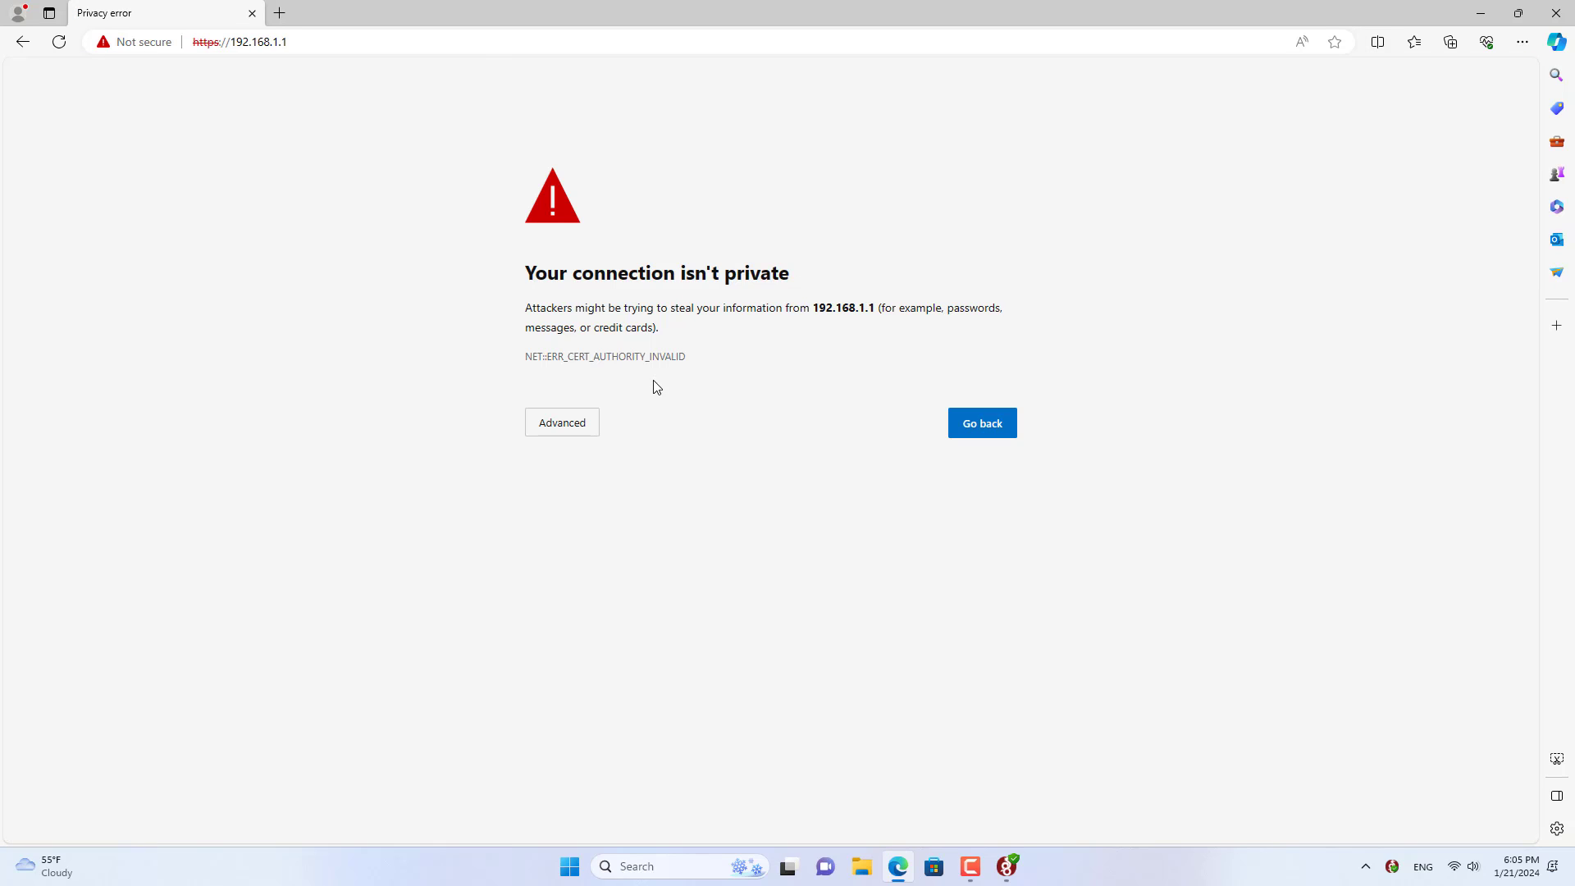
{"action": "left_click", "coordinate": [594, 423]}
{"action": "left_click", "coordinate": [621, 551]}
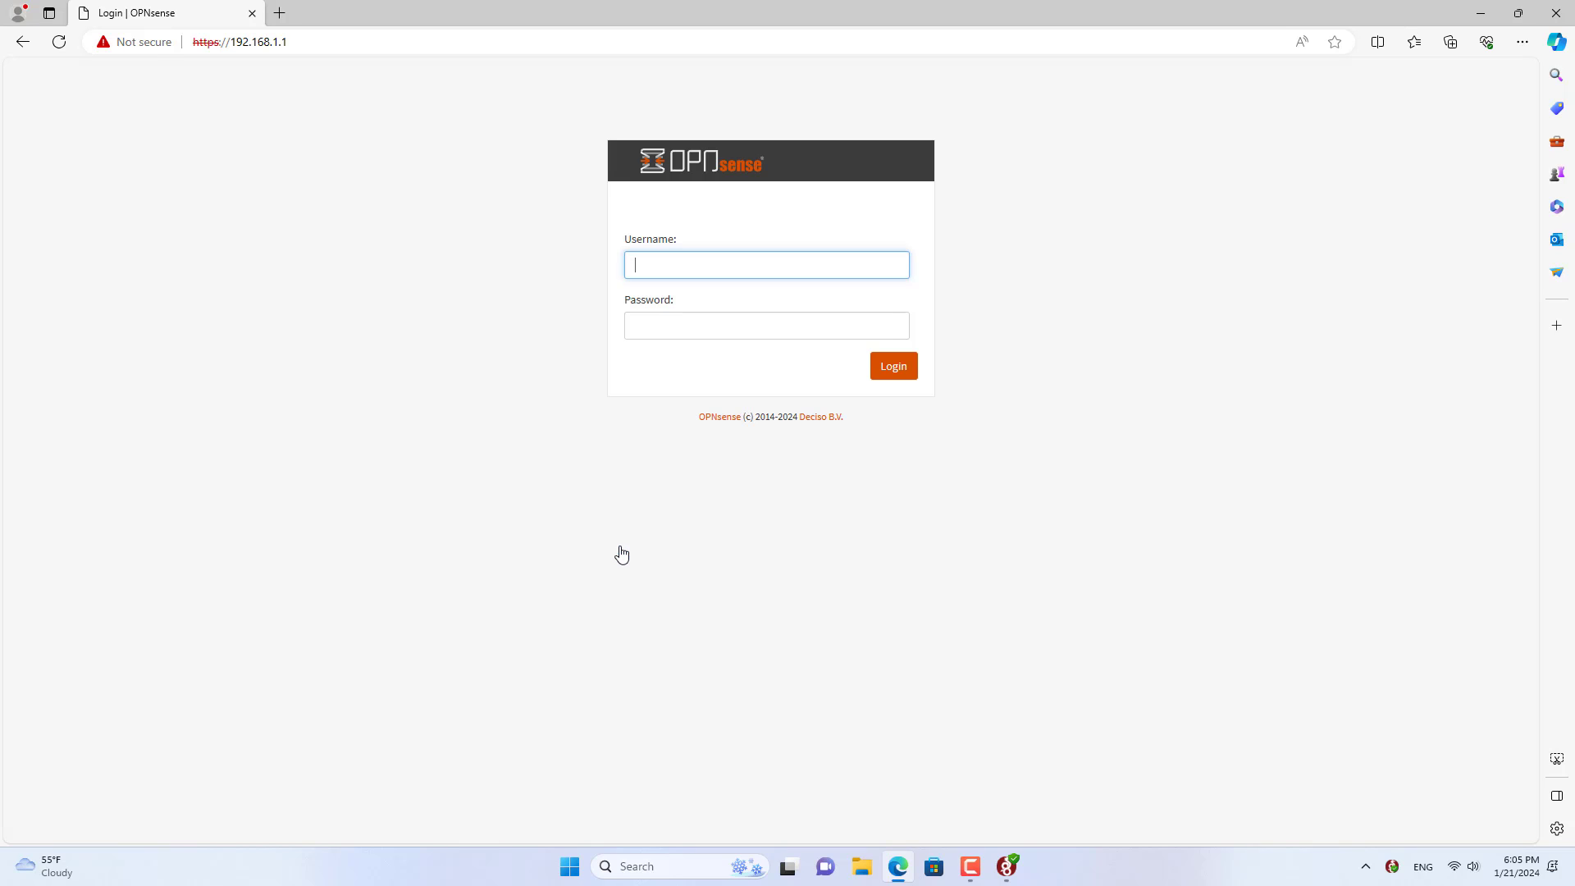
{"action": "key", "text": "Return"}
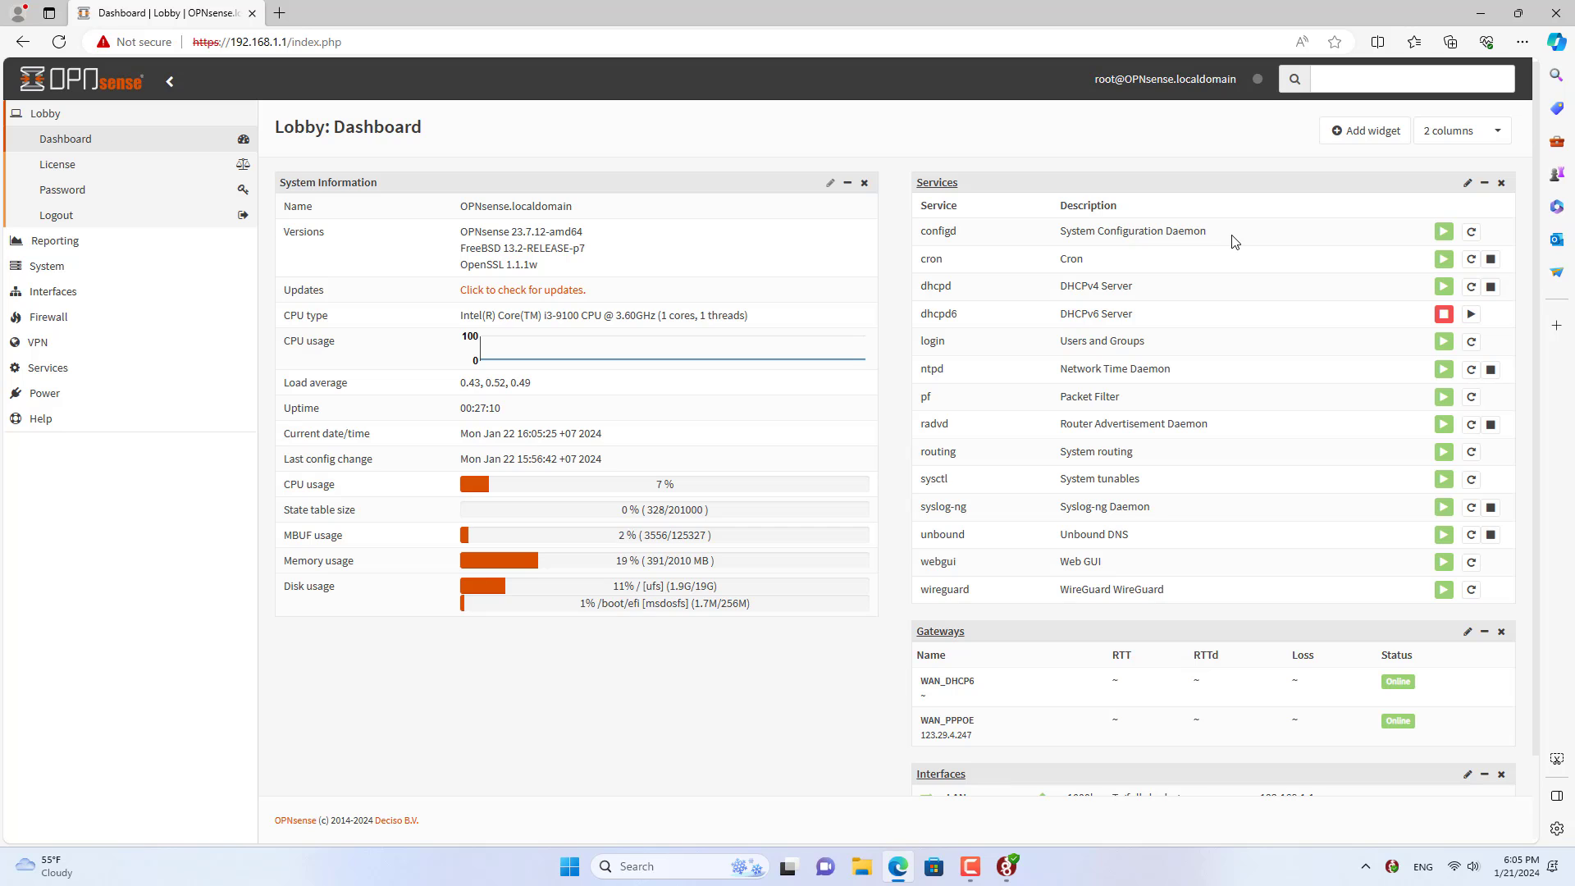
Add the WireGuard widget to the dashboard, save the layout, and check the Windows01 handshake
{"action": "left_click", "coordinate": [1366, 134]}
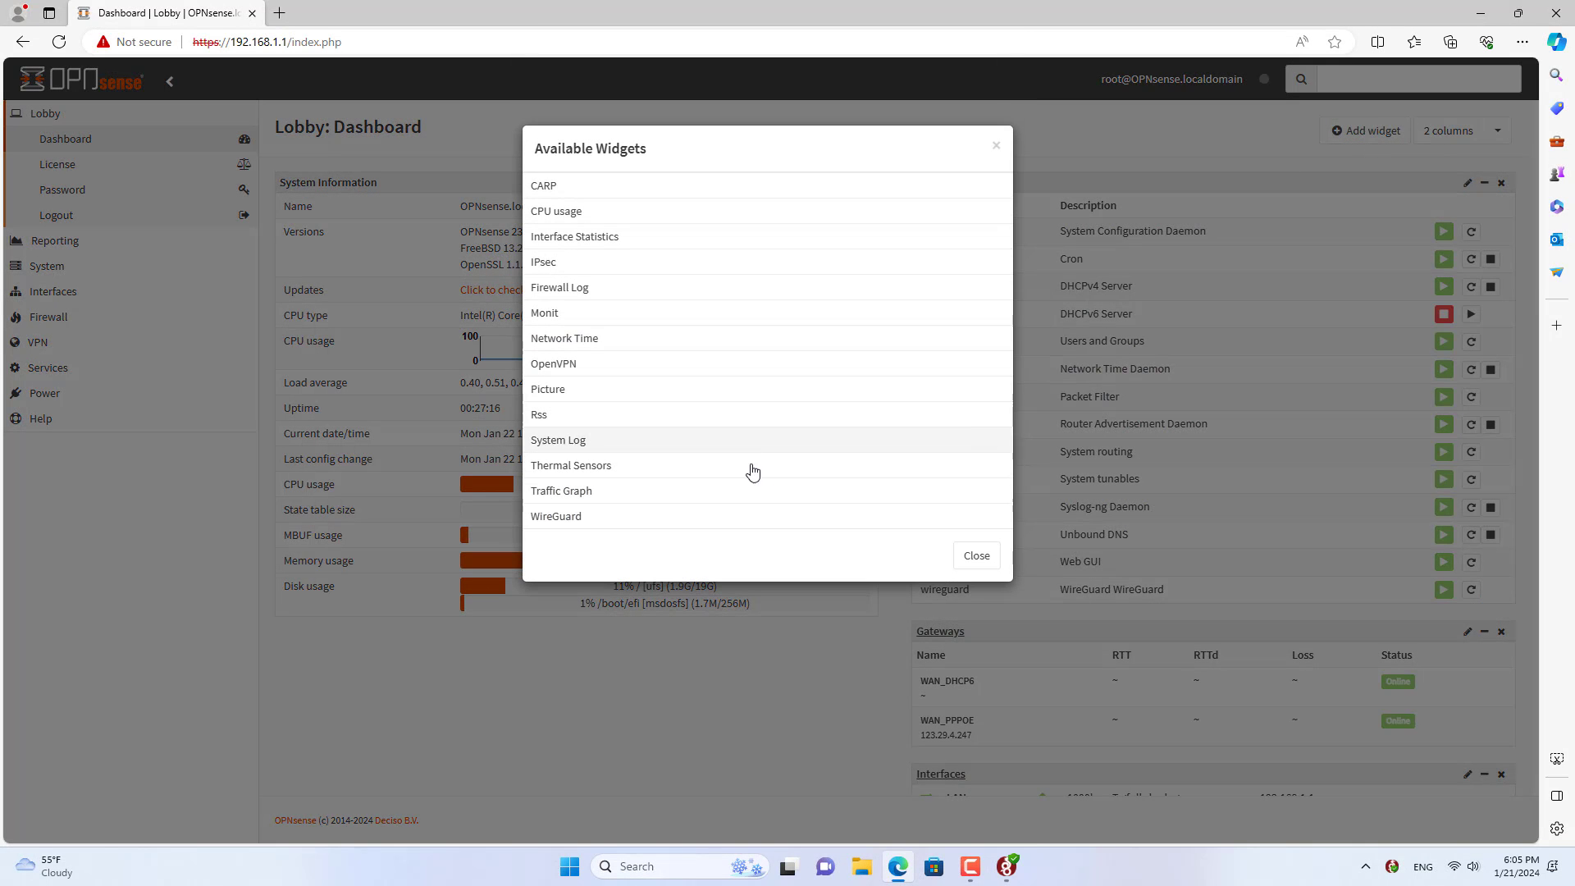
{"action": "left_click", "coordinate": [631, 523]}
{"action": "left_click", "coordinate": [977, 530]}
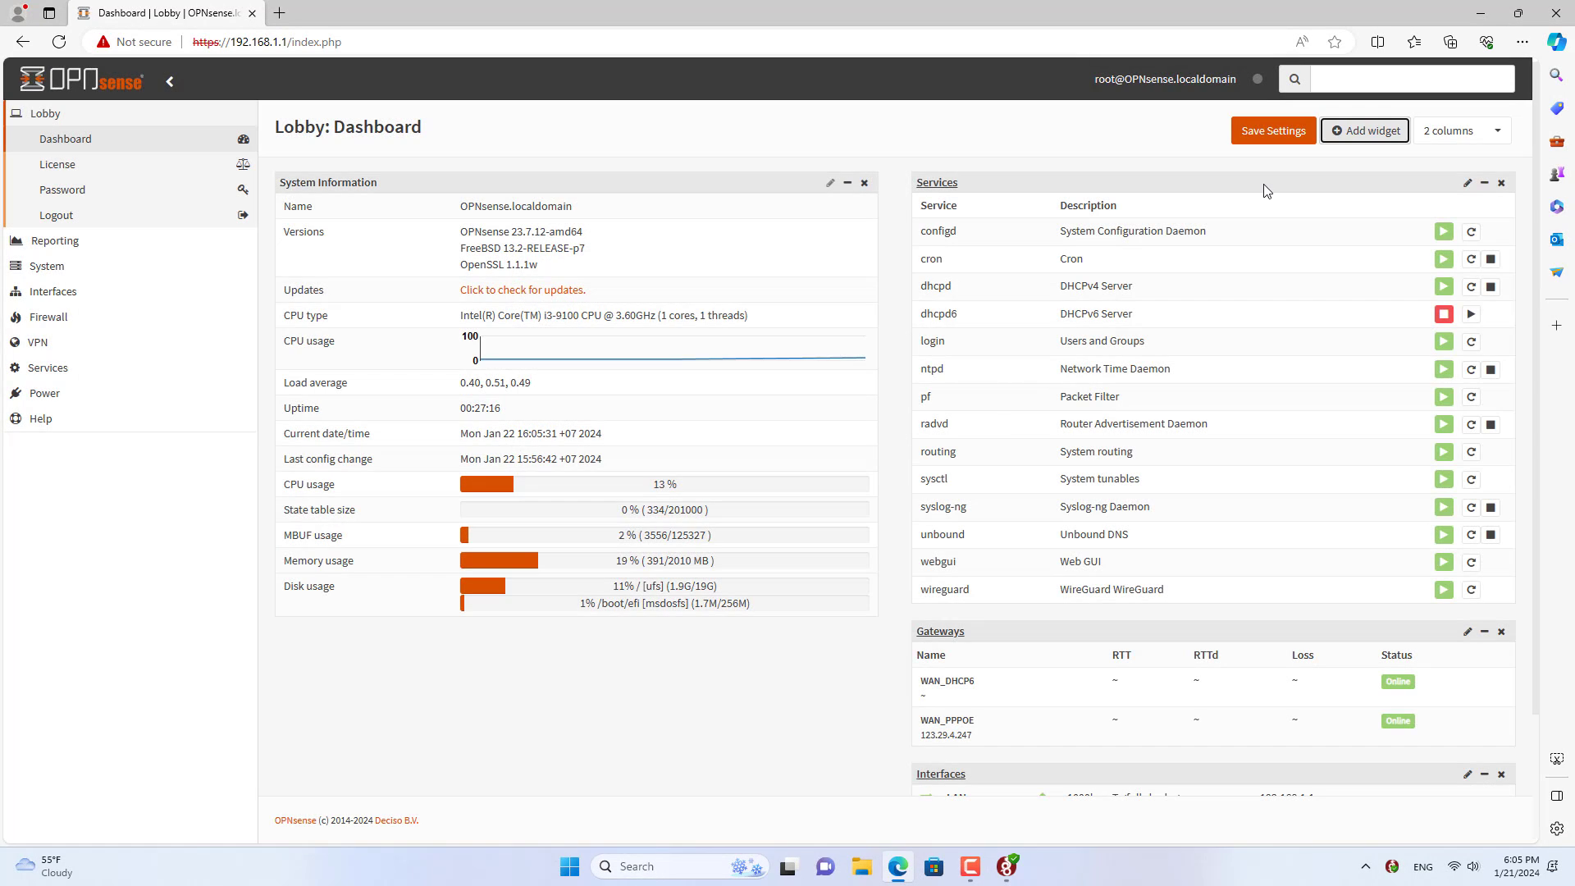
{"action": "left_click", "coordinate": [1280, 134]}
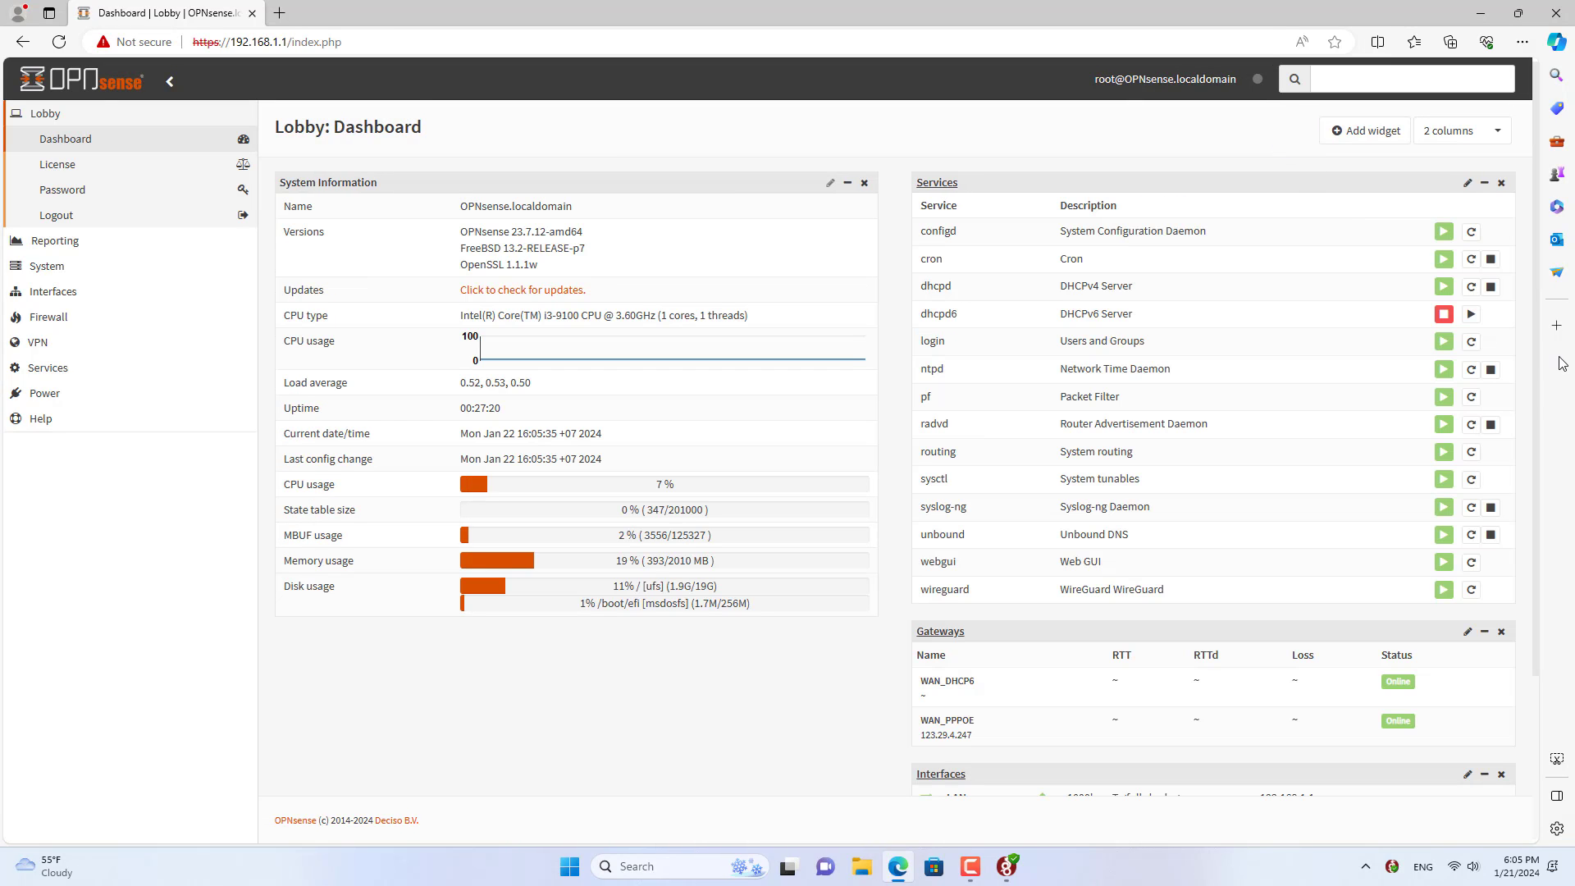
{"action": "left_click_drag", "start_coordinate": [1534, 396], "coordinate": [1536, 658]}
{"action": "left_click_drag", "start_coordinate": [1422, 765], "coordinate": [1286, 763]}
{"action": "left_click", "coordinate": [859, 776]}
{"action": "left_click_drag", "start_coordinate": [862, 758], "coordinate": [885, 748]}
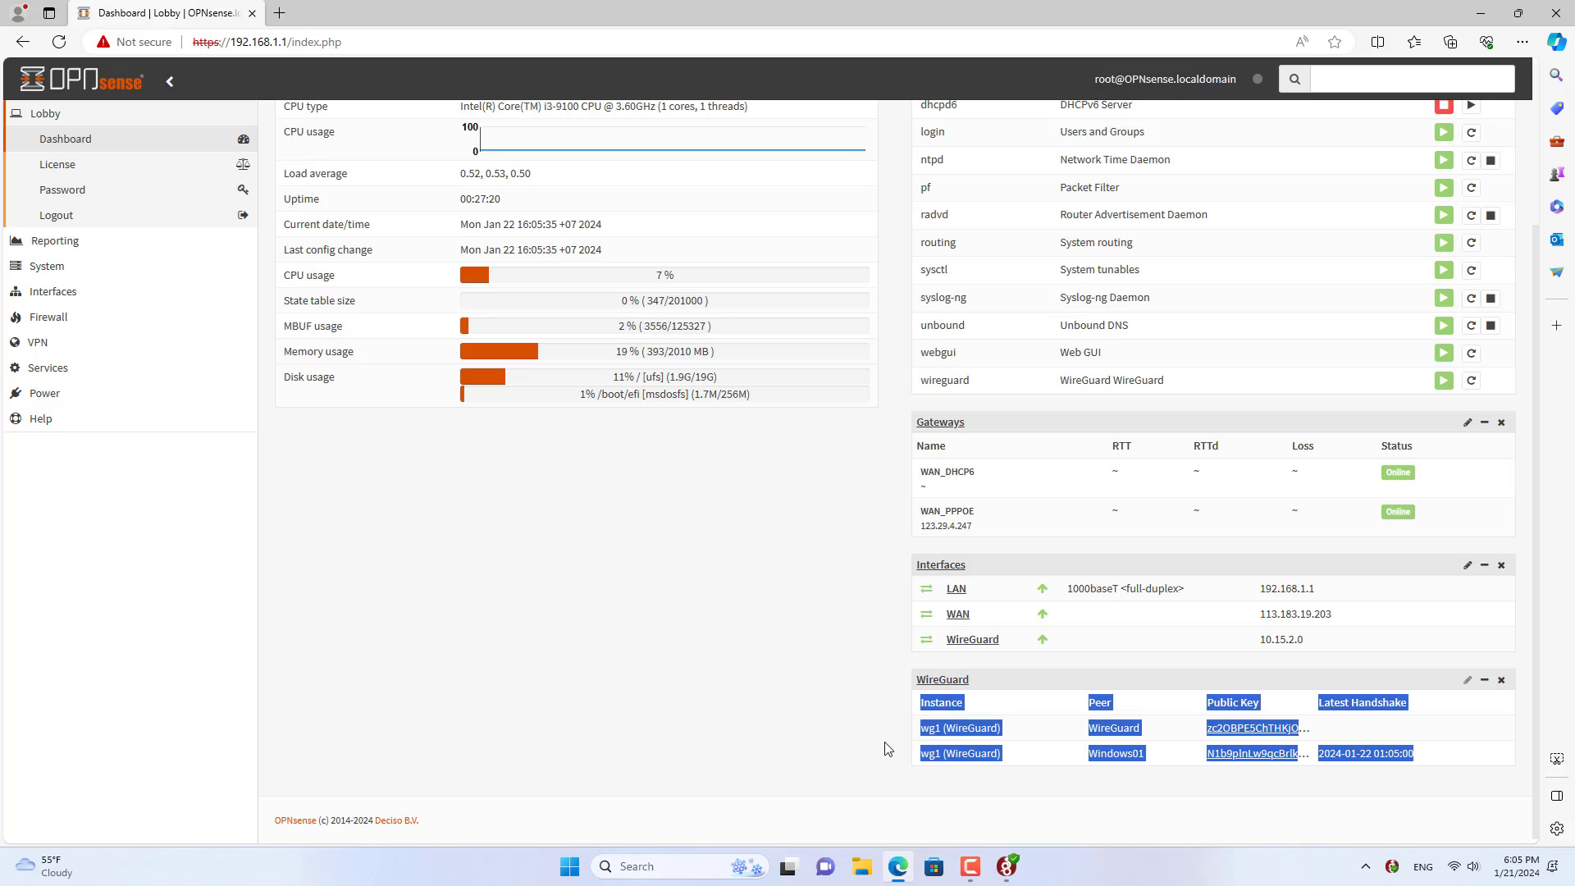
{"action": "left_click", "coordinate": [885, 748]}
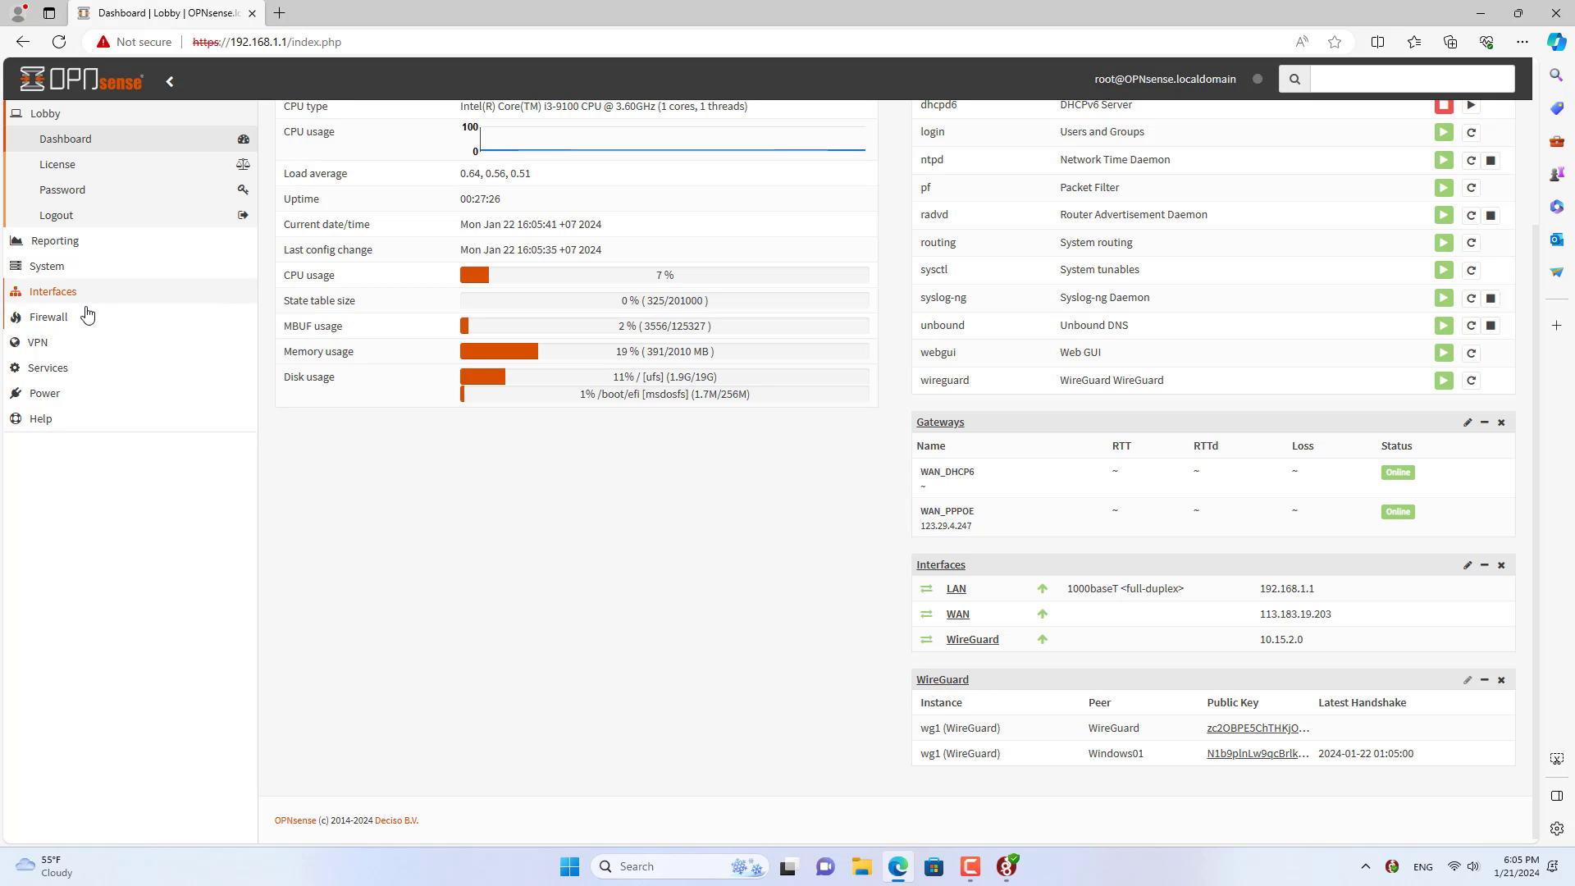
Open VPN > WireGuard > Diagnostics and review both wg1 peer rows
{"action": "left_click", "coordinate": [68, 342]}
{"action": "left_click", "coordinate": [67, 317]}
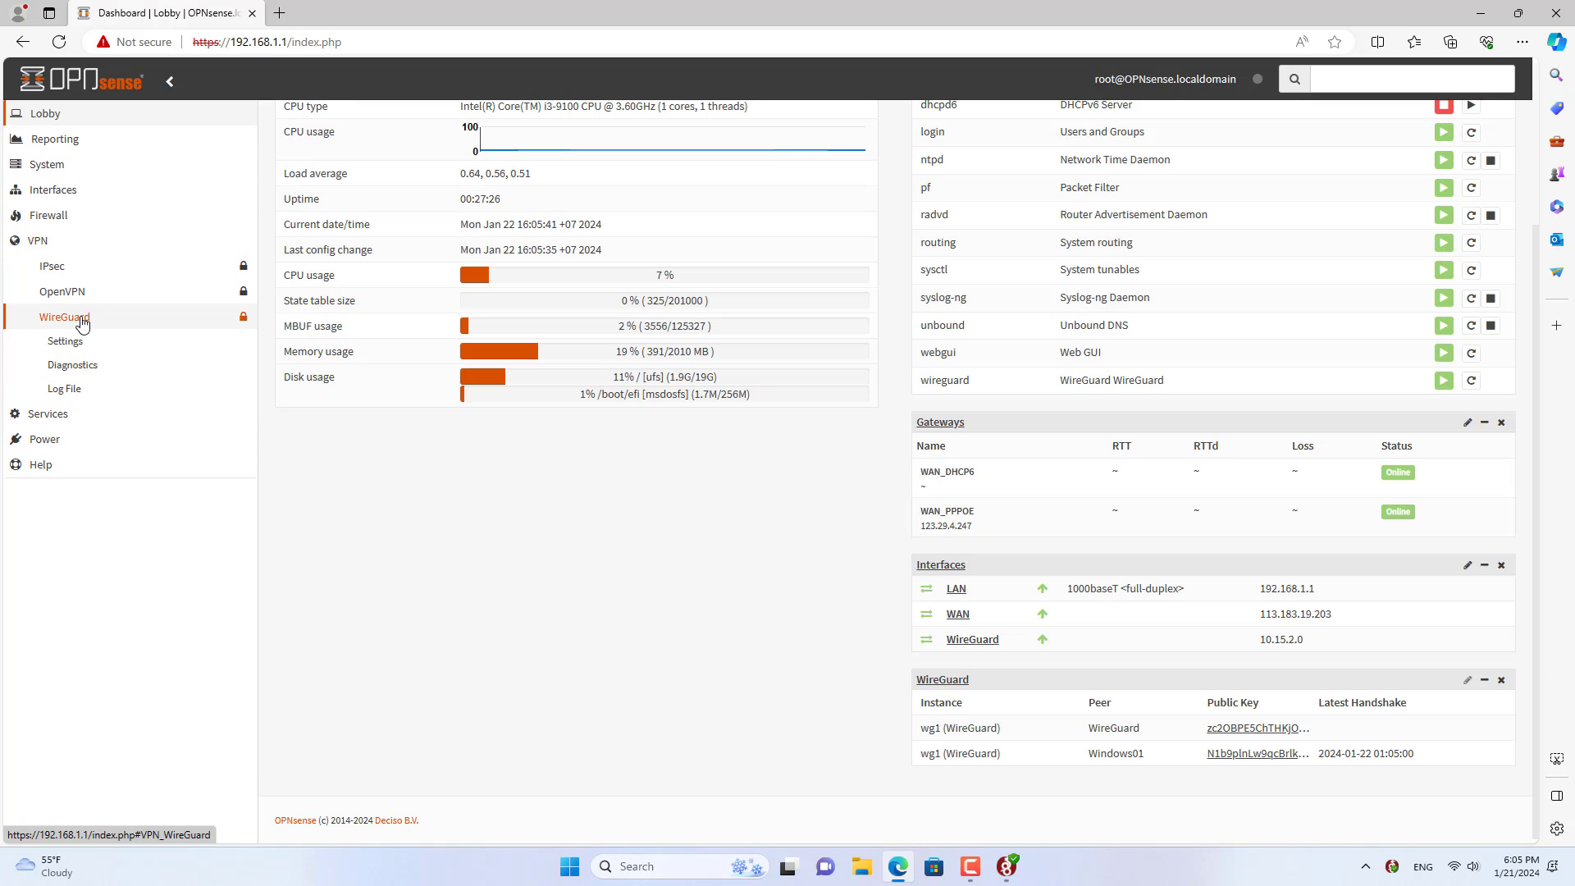
{"action": "left_click", "coordinate": [104, 372]}
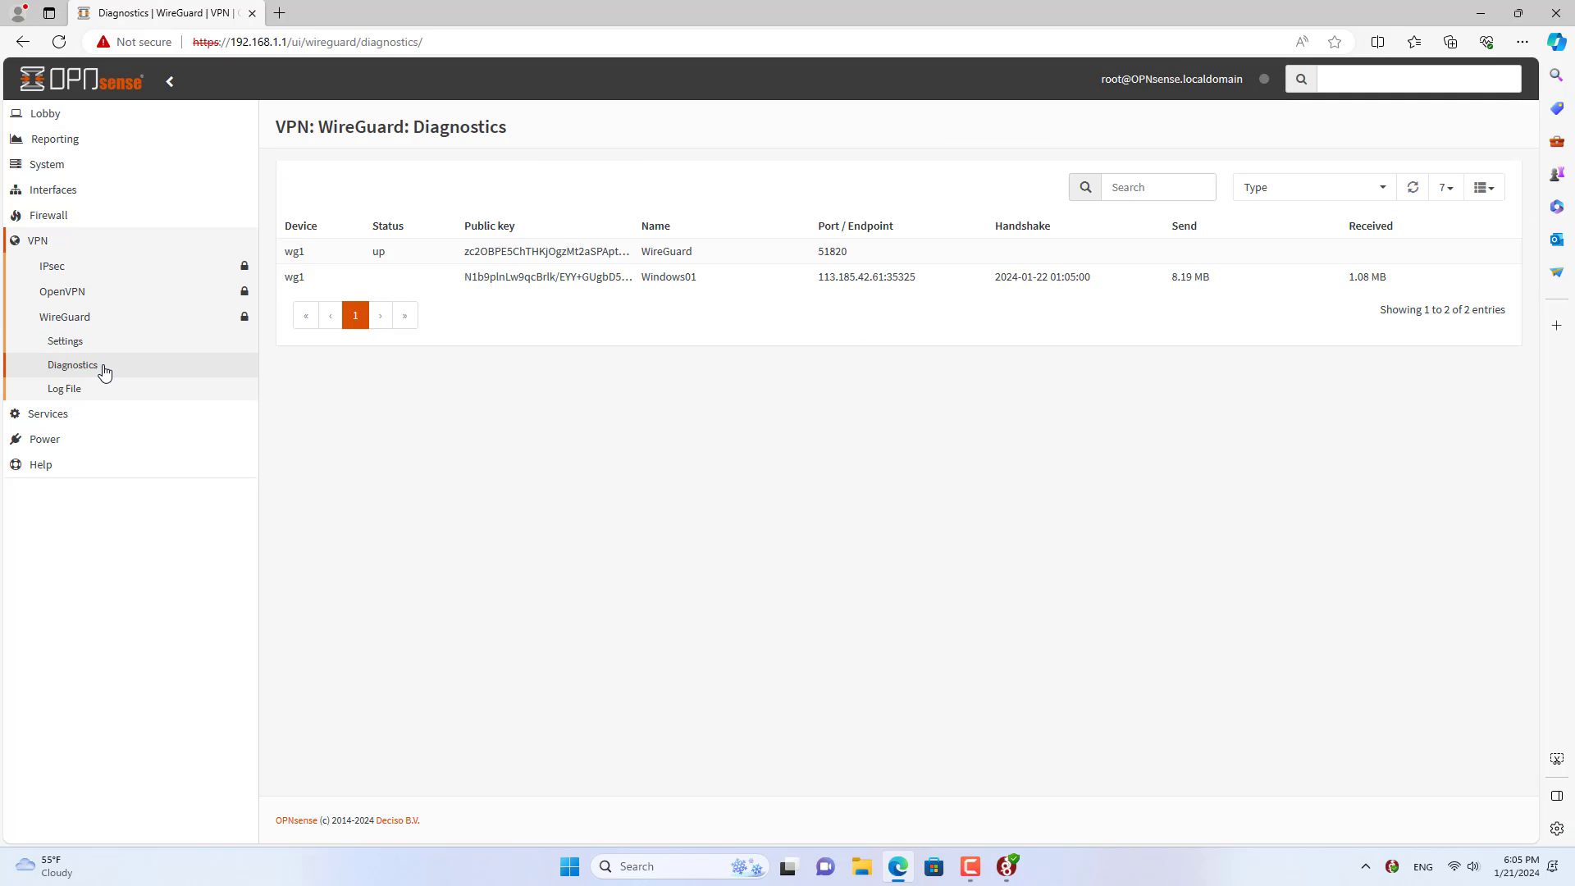
{"action": "left_click_drag", "start_coordinate": [1228, 287], "coordinate": [286, 268]}
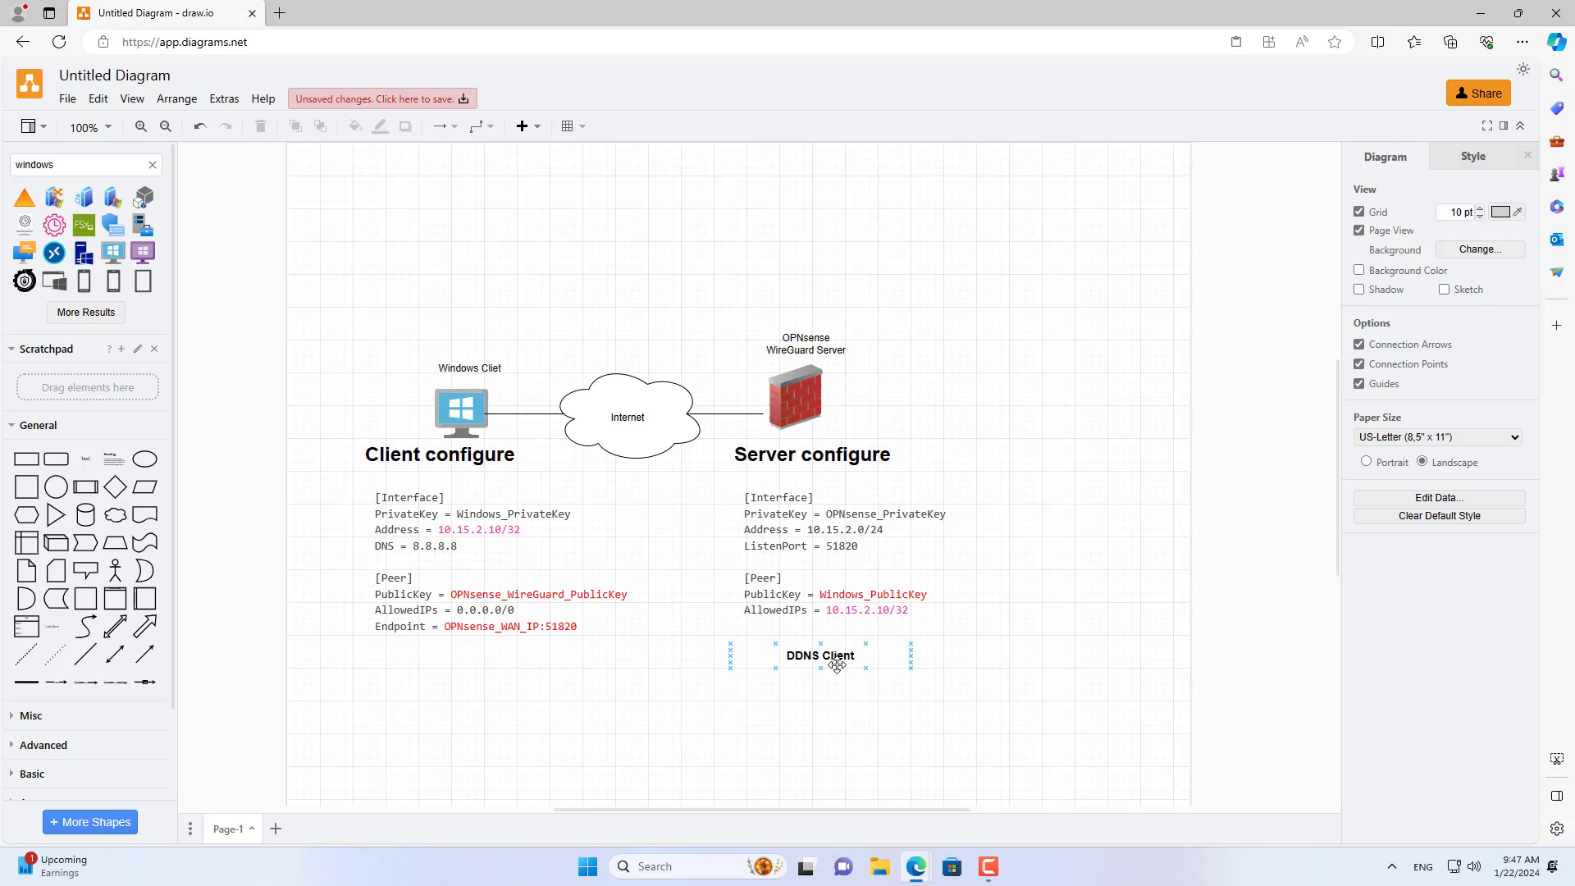
Move the DDNS Client label above the OPNsense icon and replace OPNsense_WAN_IP with domain
{"action": "left_click", "coordinate": [829, 661]}
{"action": "mouse_move", "coordinate": [829, 662]}
{"action": "left_mouse_down"}
{"action": "mouse_move", "coordinate": [861, 368]}
{"action": "mouse_move", "coordinate": [819, 323]}
{"action": "left_mouse_up"}
{"action": "triple_click", "coordinate": [505, 628]}
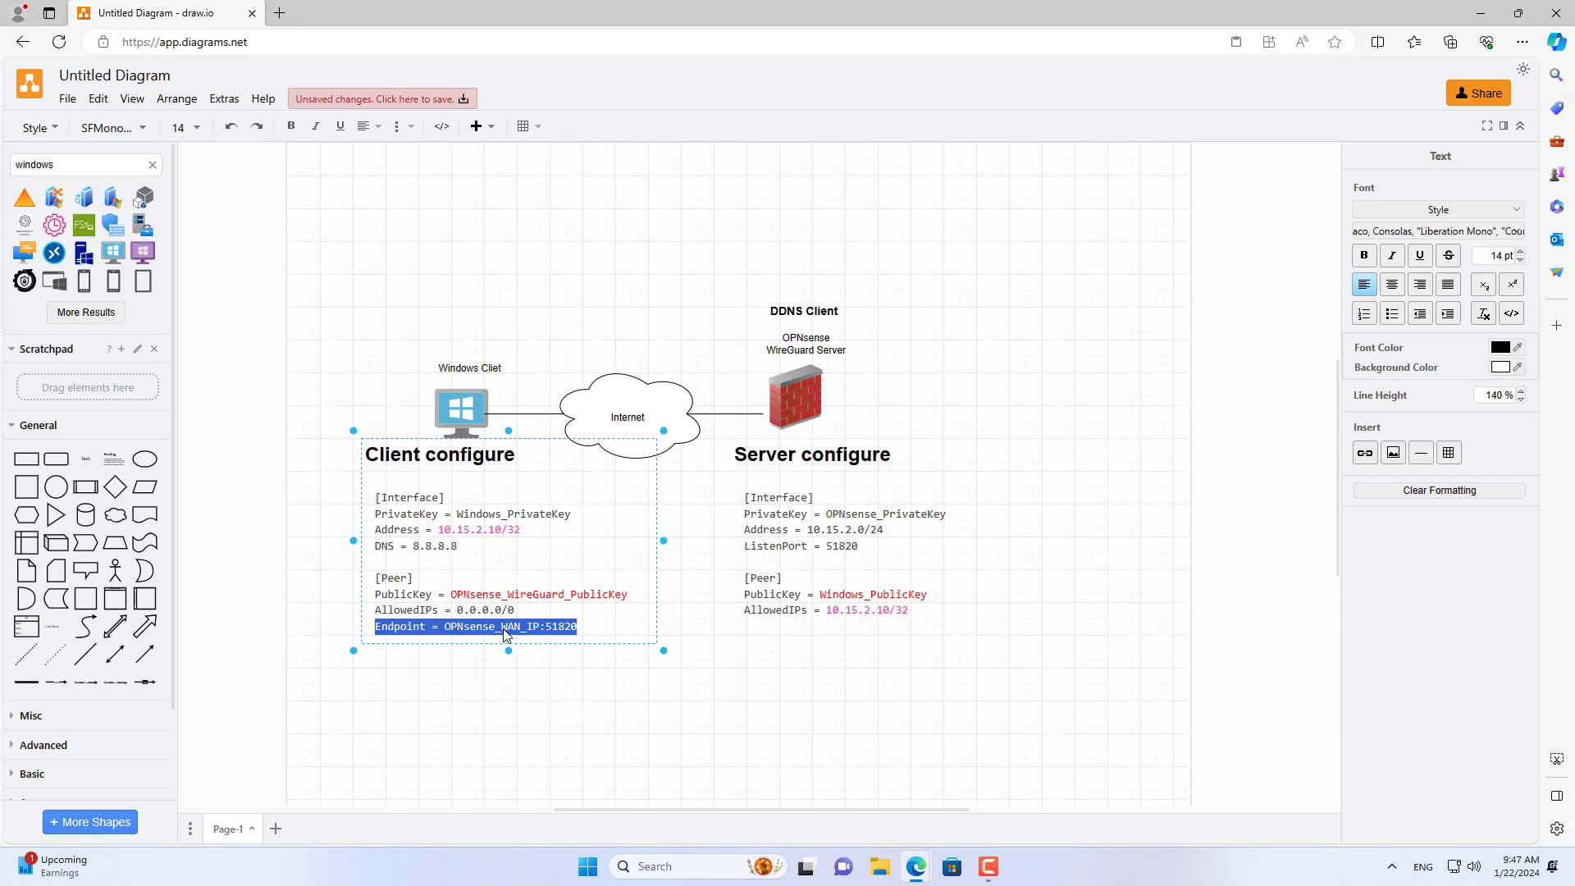
{"action": "left_click", "coordinate": [540, 631]}
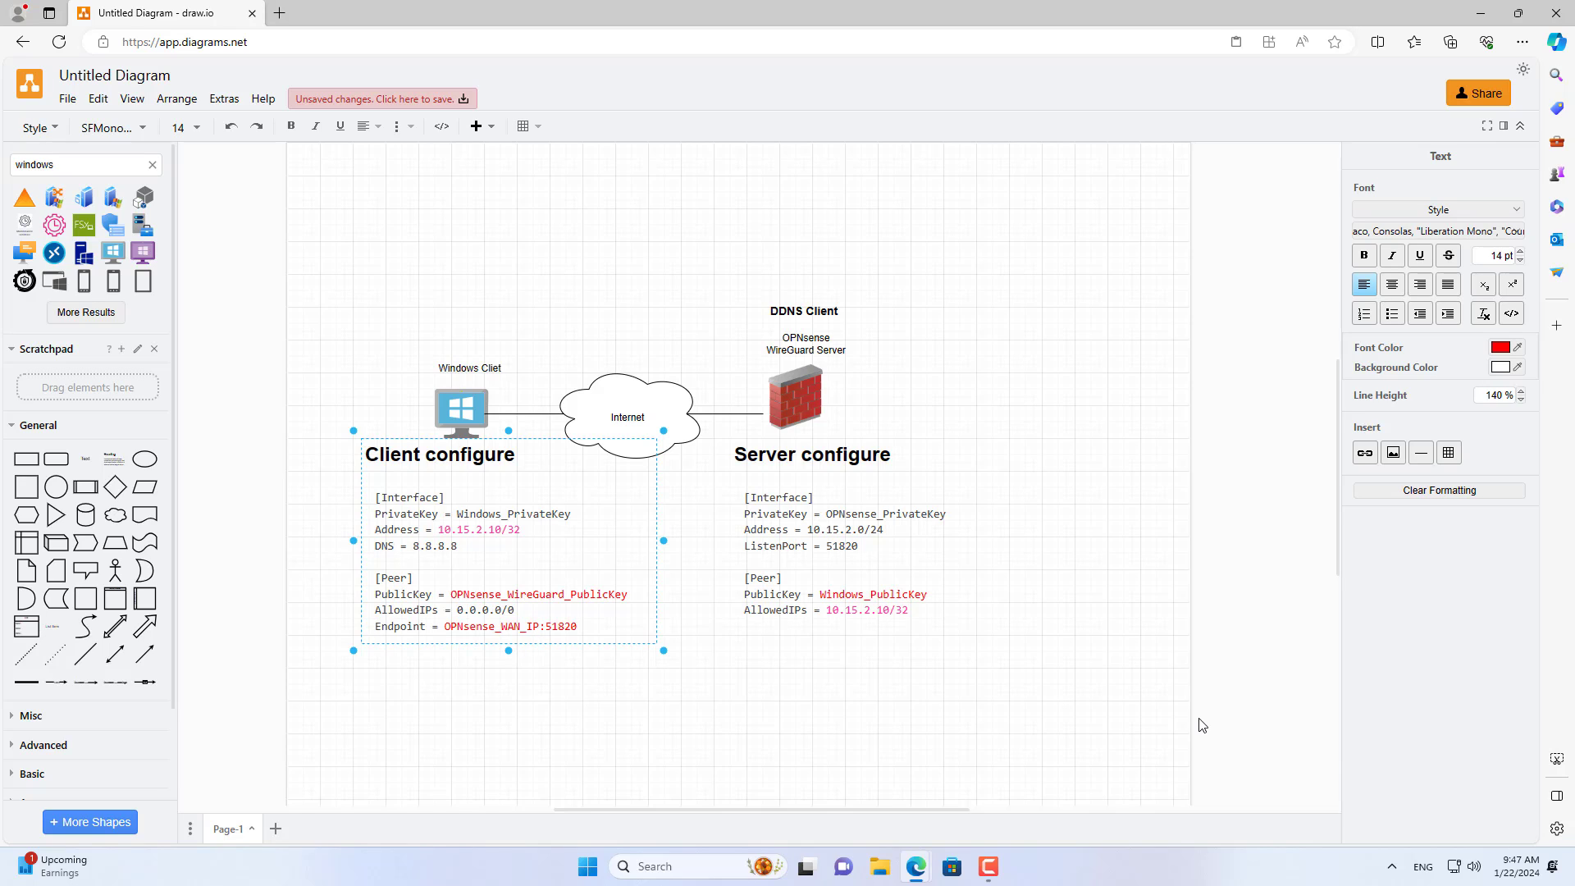
{"action": "key", "text": "BackSpace"}
{"action": "type", "text": "domain"}
{"action": "left_click_drag", "start_coordinate": [526, 633], "coordinate": [448, 630]}
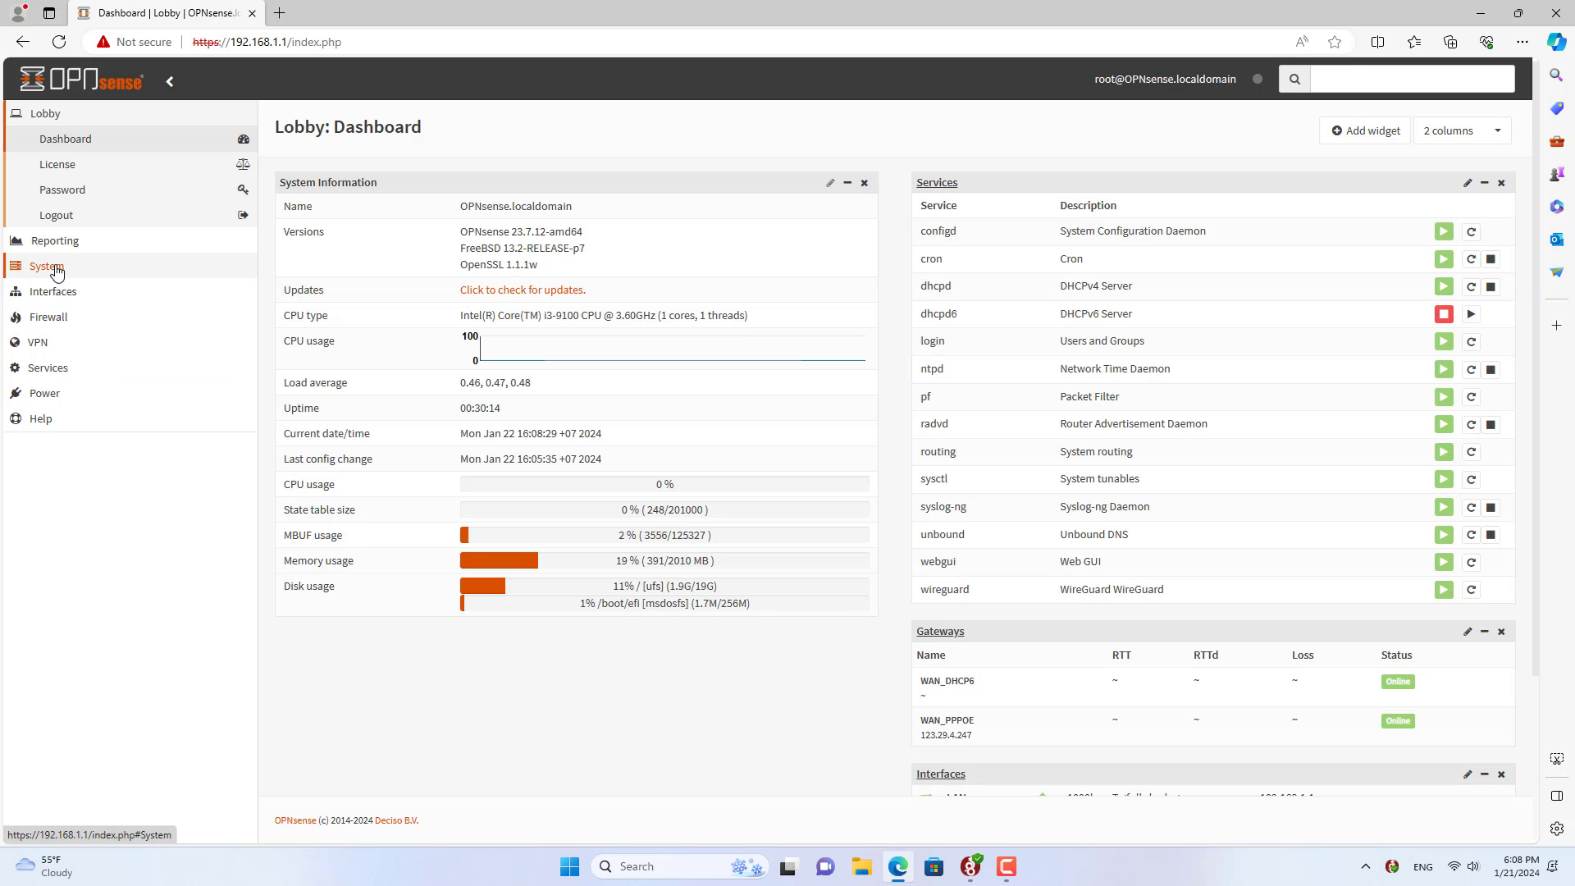
{"action": "left_click", "coordinate": [49, 260]}
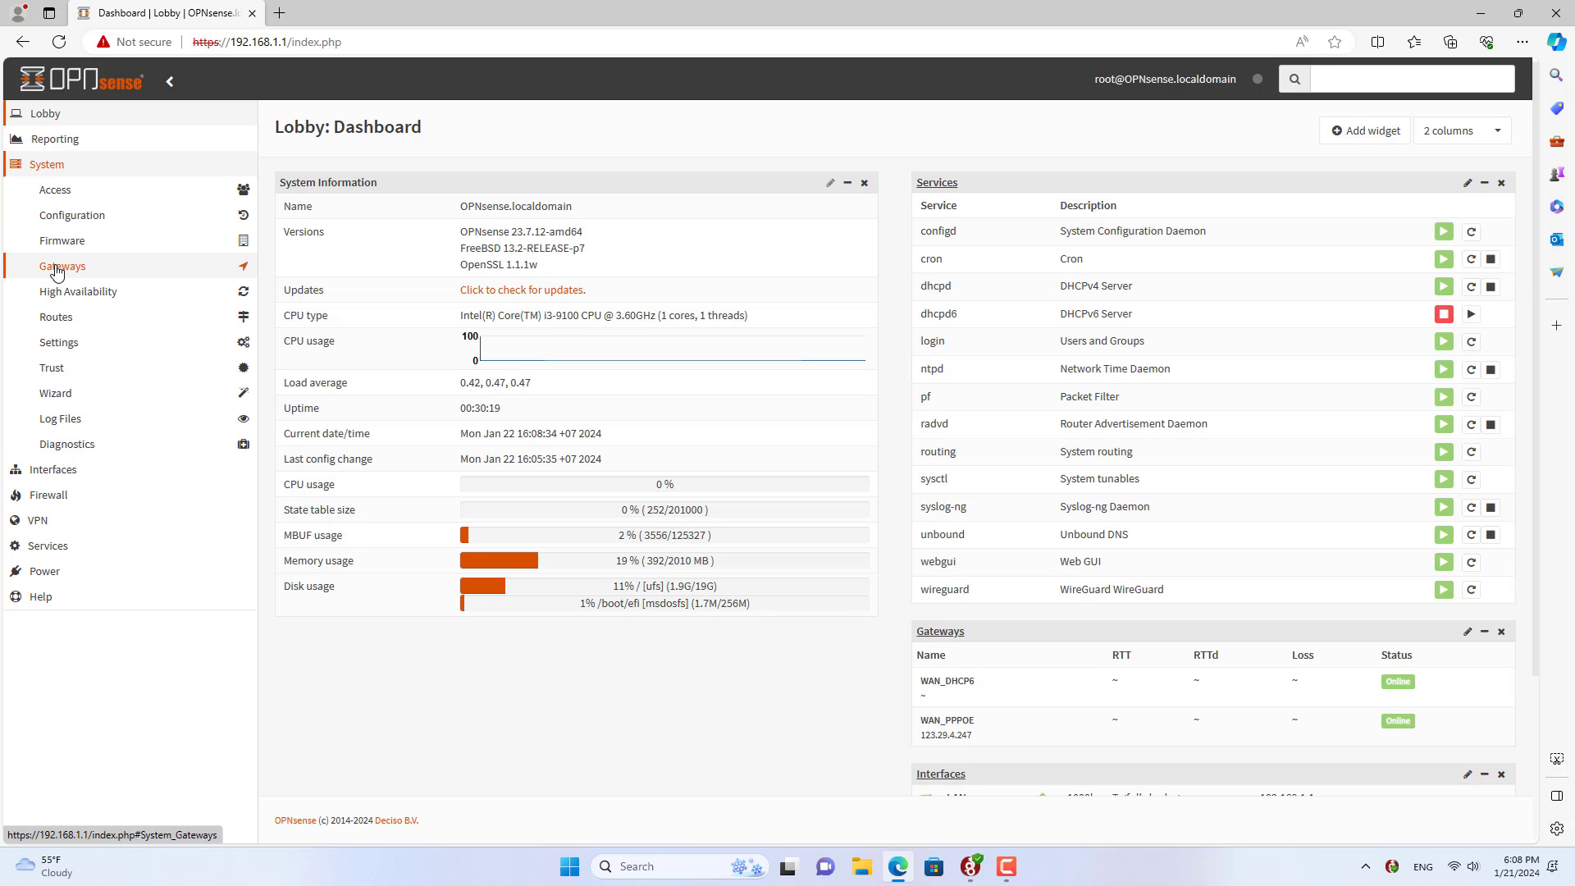
{"action": "left_click", "coordinate": [74, 251]}
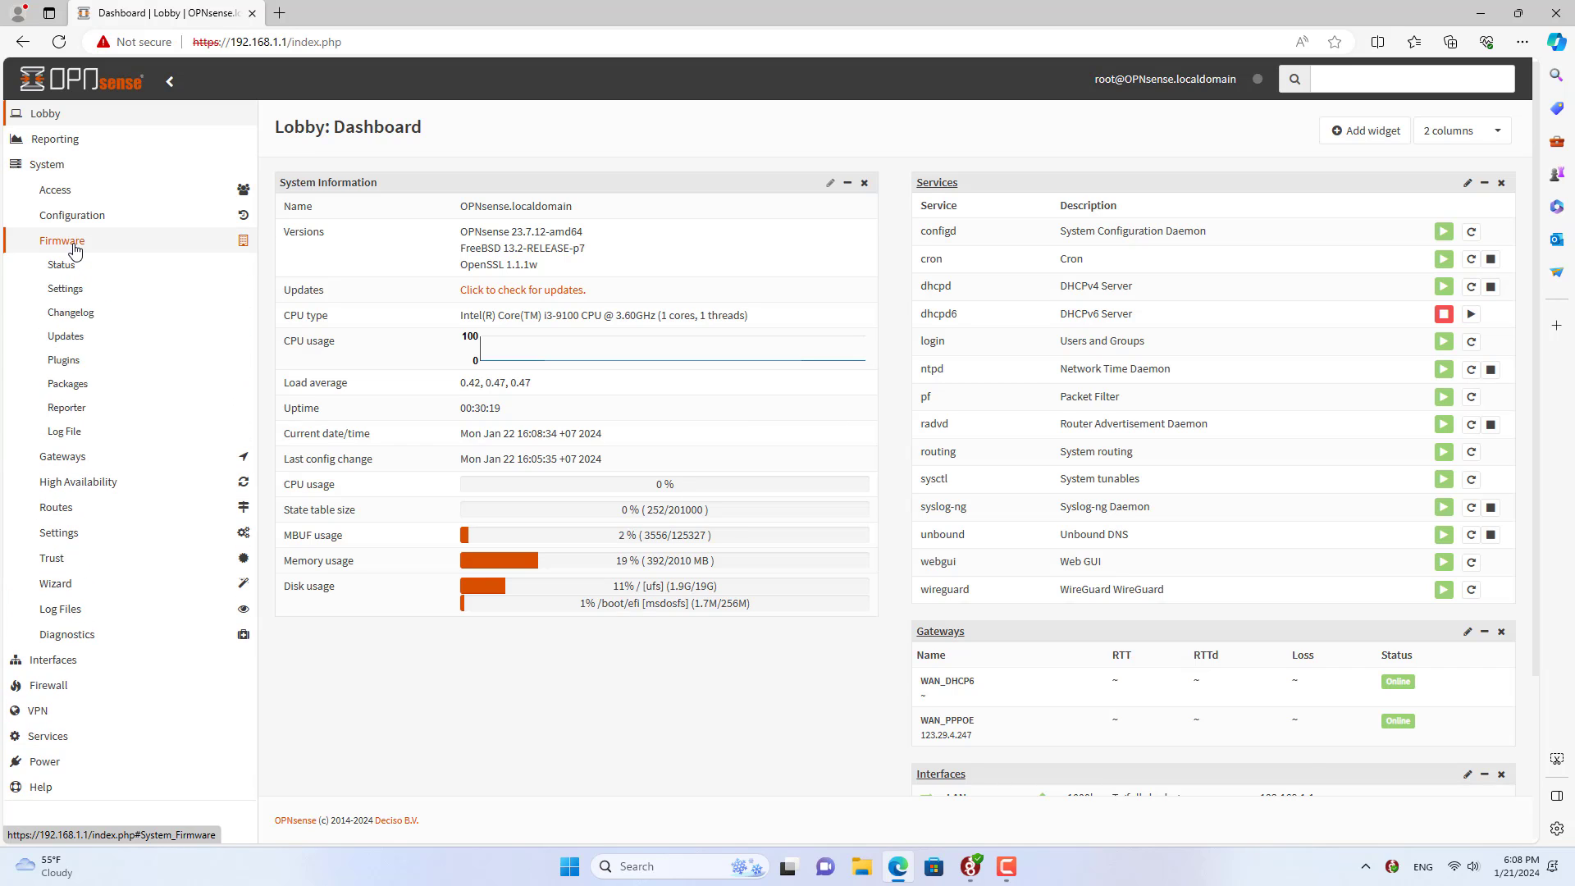
Filter firmware plugins for 'dd', install os-ddclient, and reload the firmware page
{"action": "left_click", "coordinate": [79, 359]}
{"action": "left_click", "coordinate": [448, 212]}
{"action": "type", "text": "dd"}
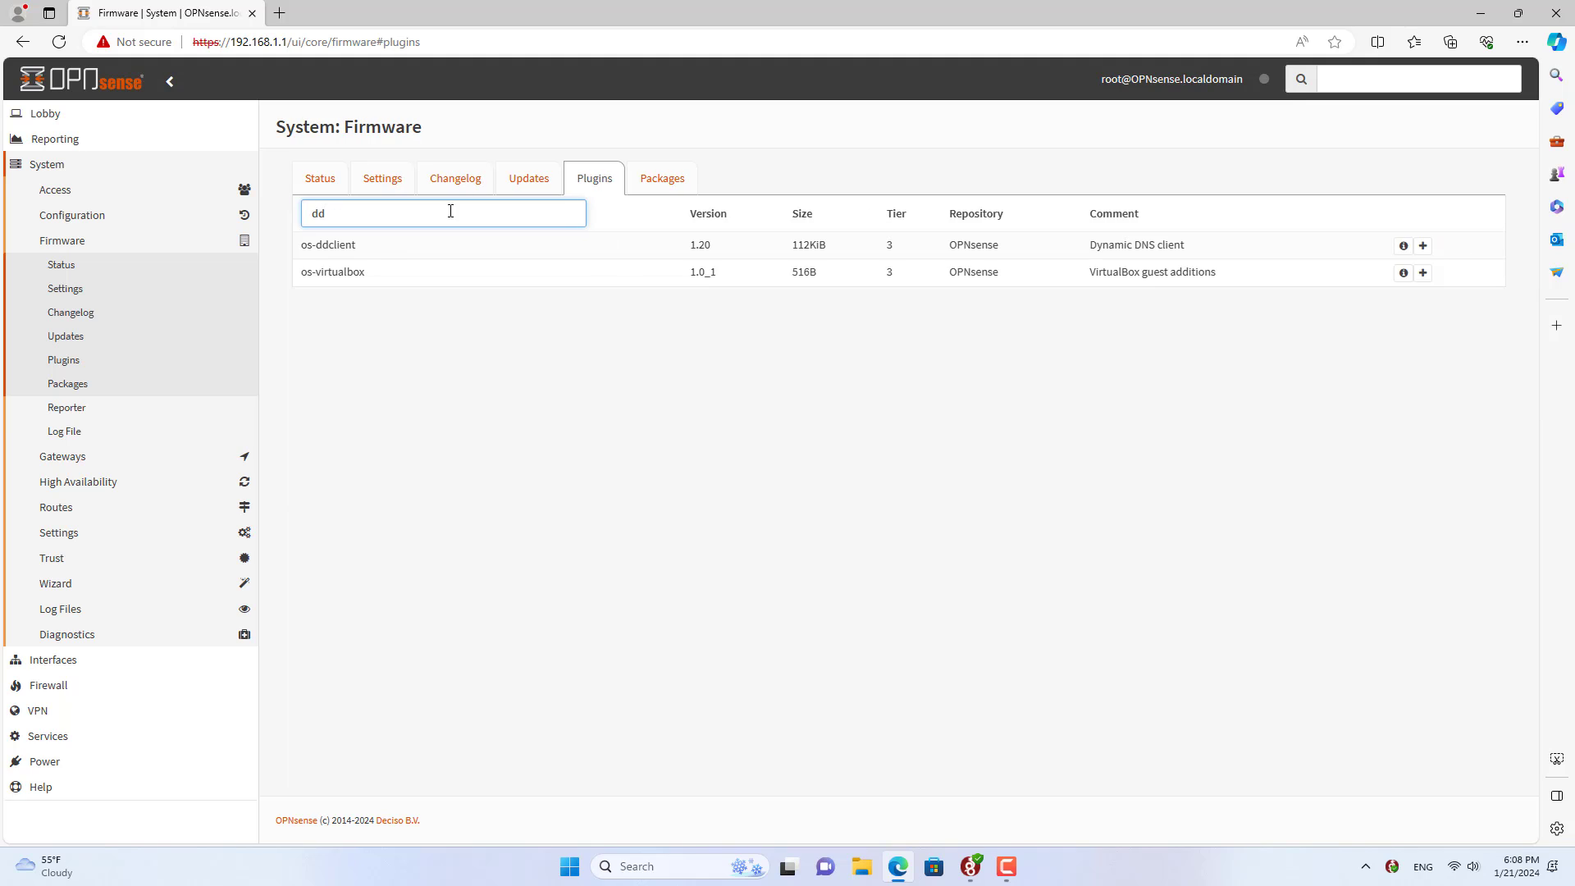
{"action": "left_click_drag", "start_coordinate": [386, 247], "coordinate": [300, 244]}
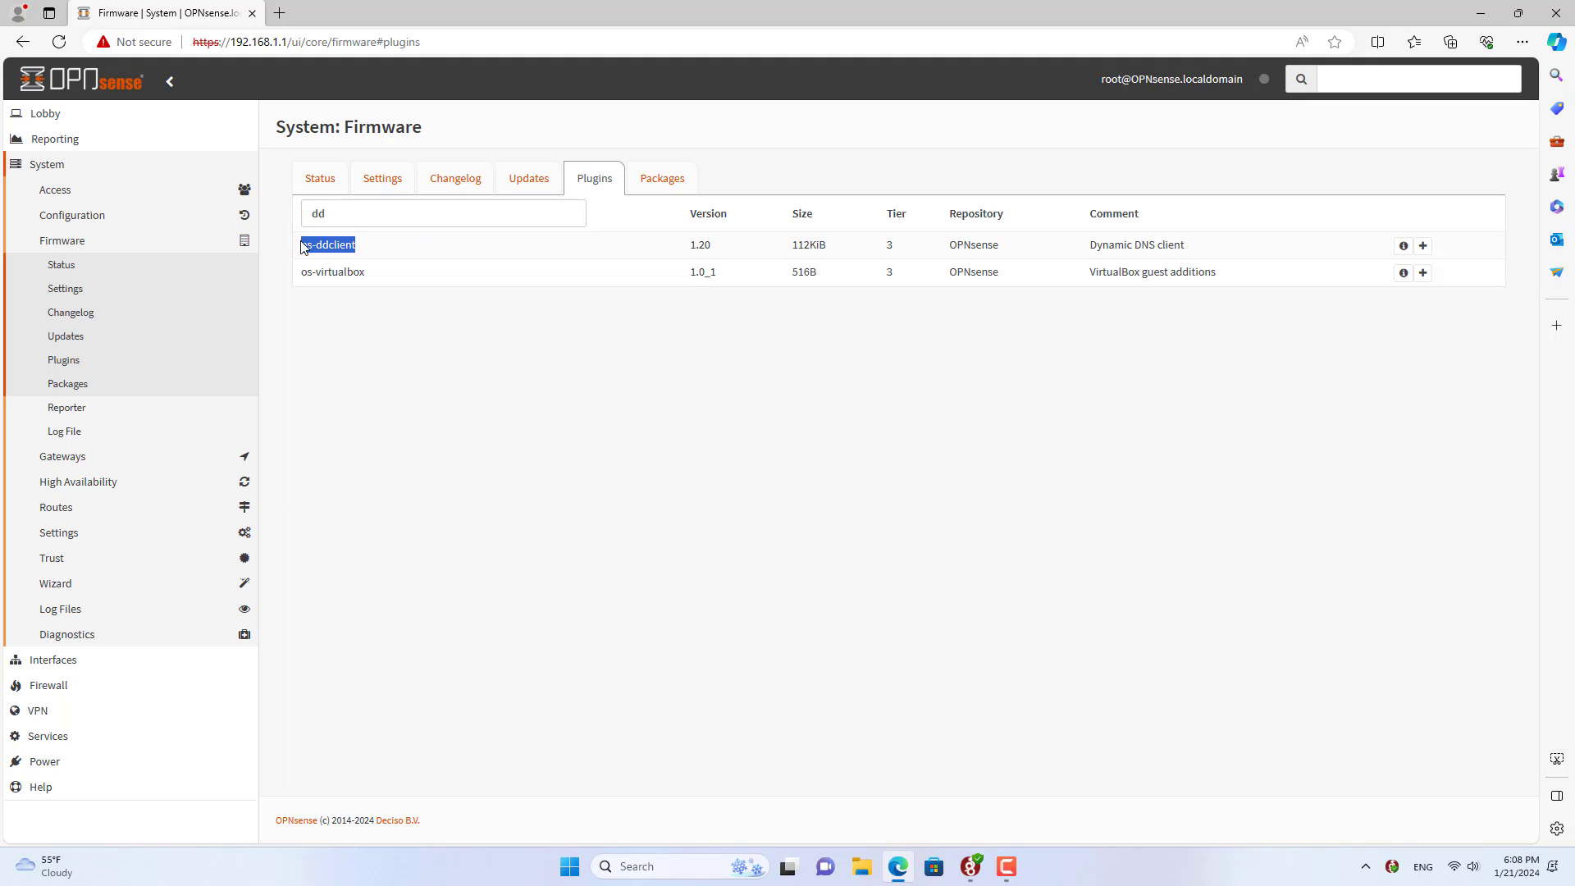
{"action": "left_click", "coordinate": [1422, 247]}
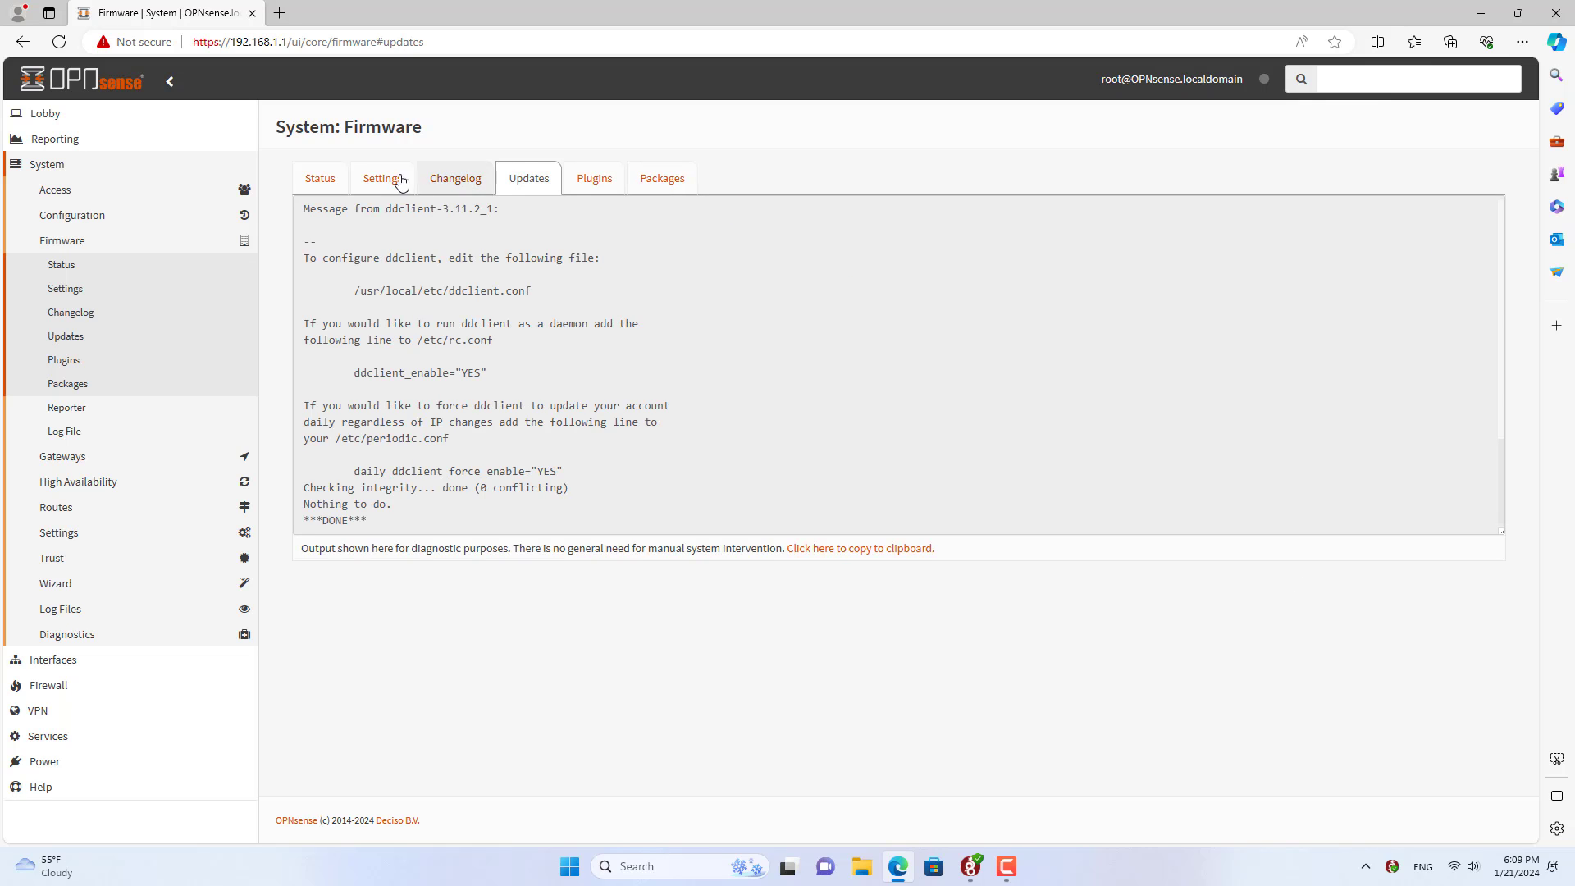
{"action": "left_click", "coordinate": [330, 185]}
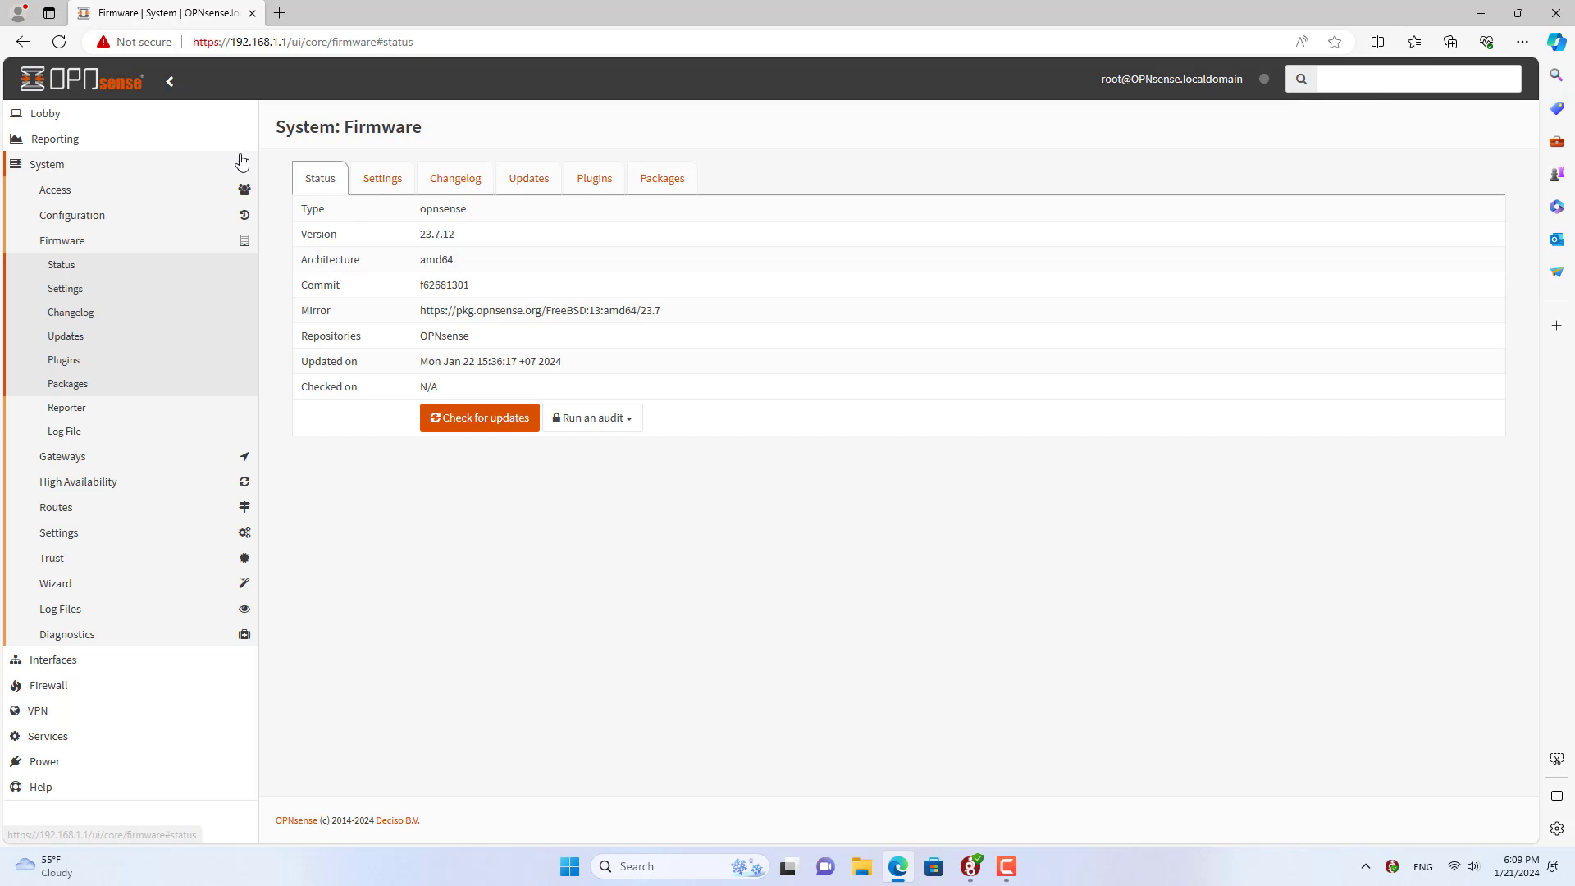
{"action": "left_click", "coordinate": [64, 43]}
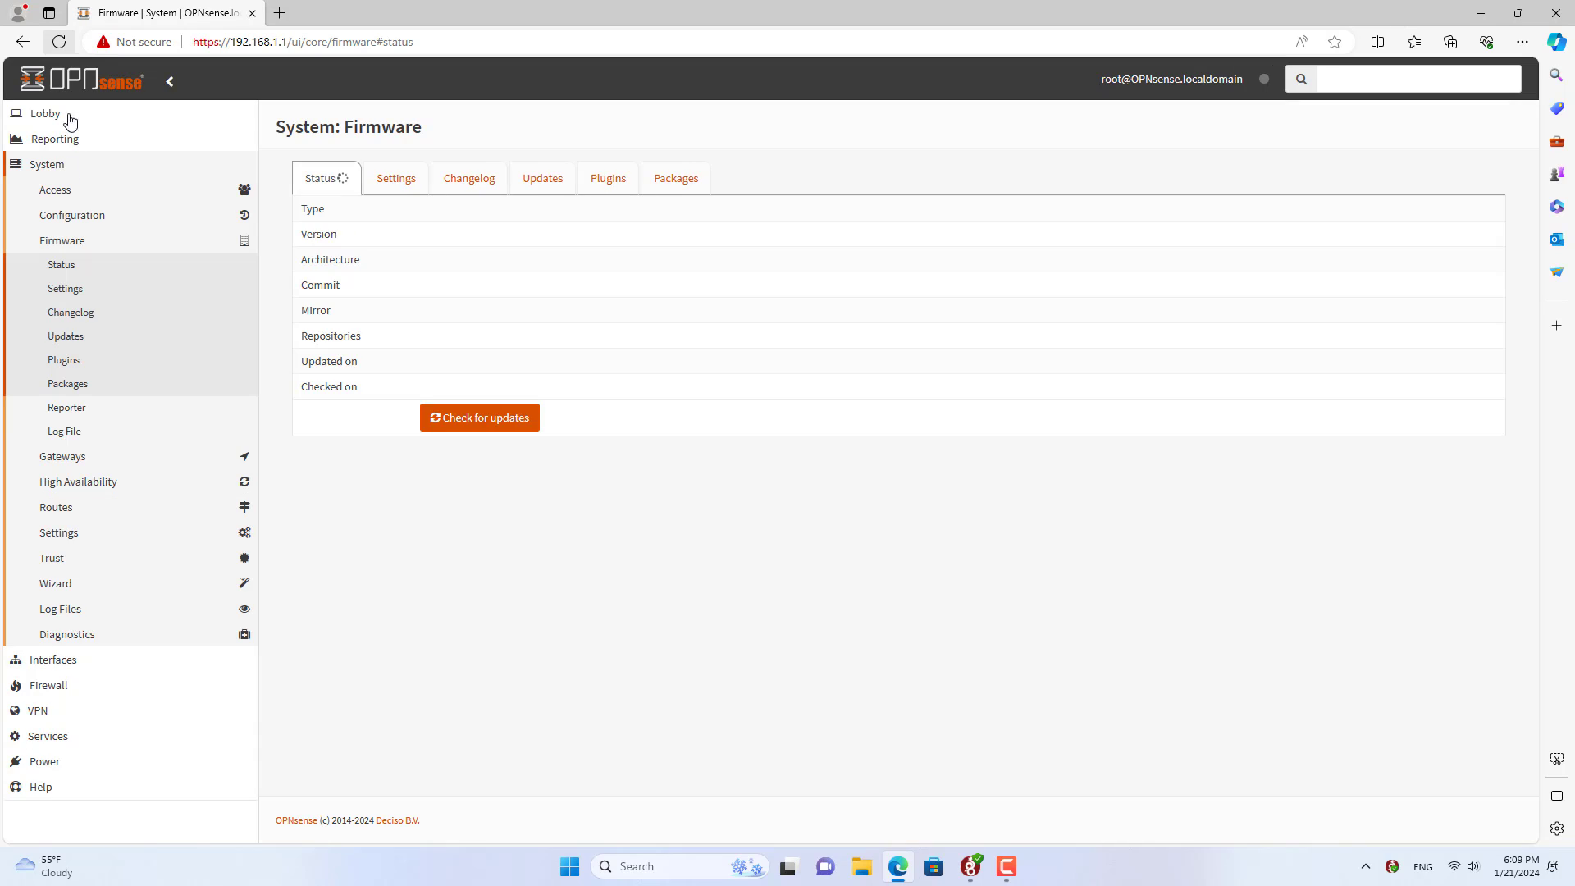
{"action": "left_click", "coordinate": [65, 736]}
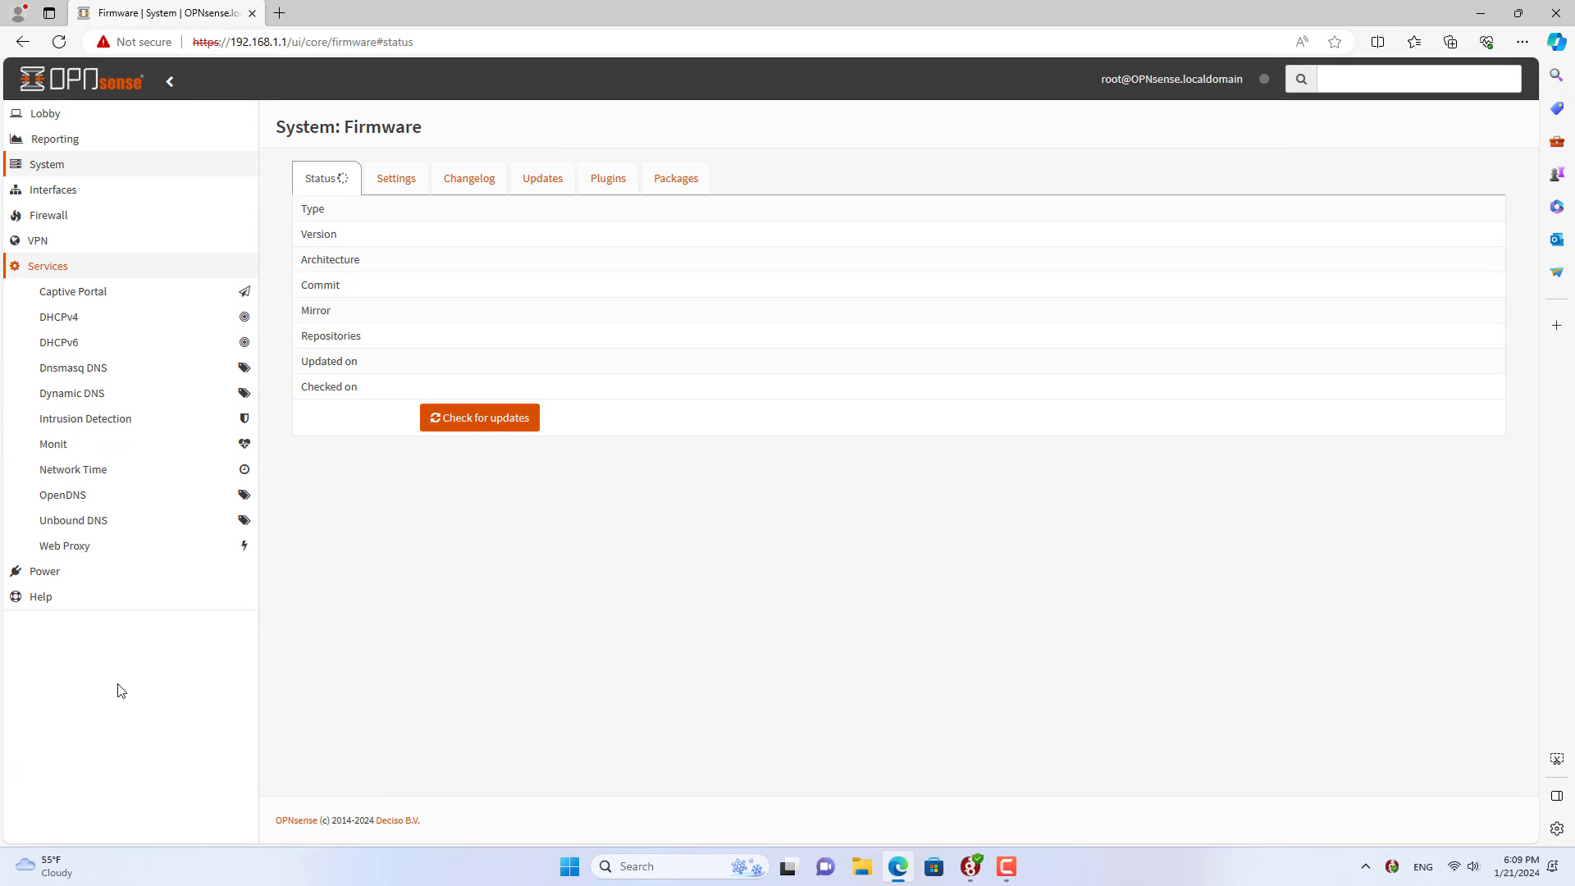
Under Services > Dynamic DNS, add an account described DuckDNS with service duckdns
{"action": "left_click", "coordinate": [93, 394]}
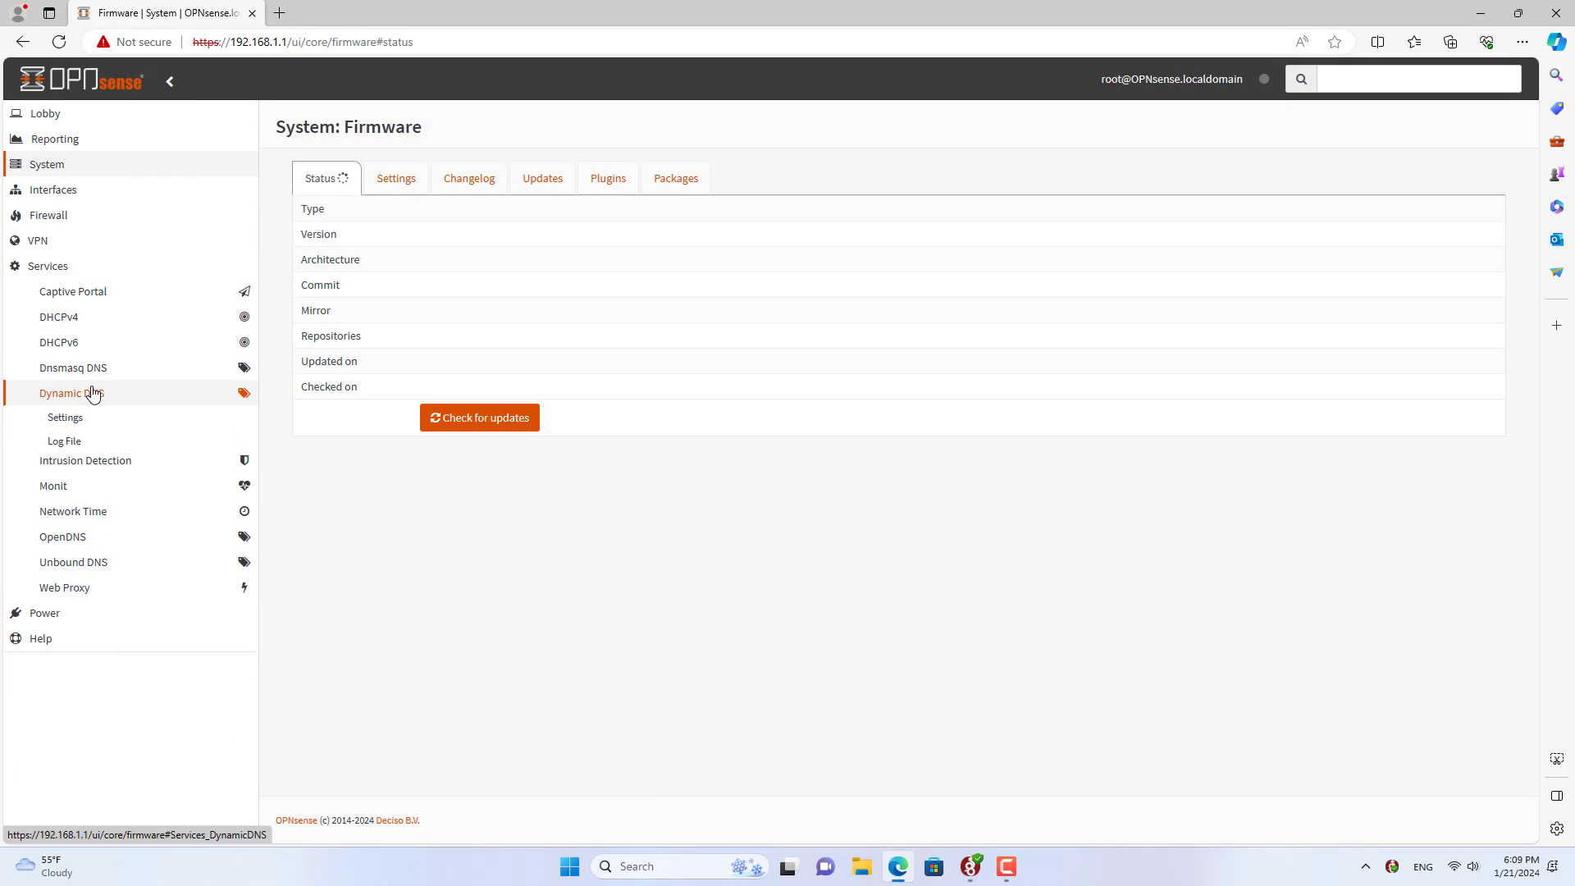
{"action": "left_click", "coordinate": [90, 426]}
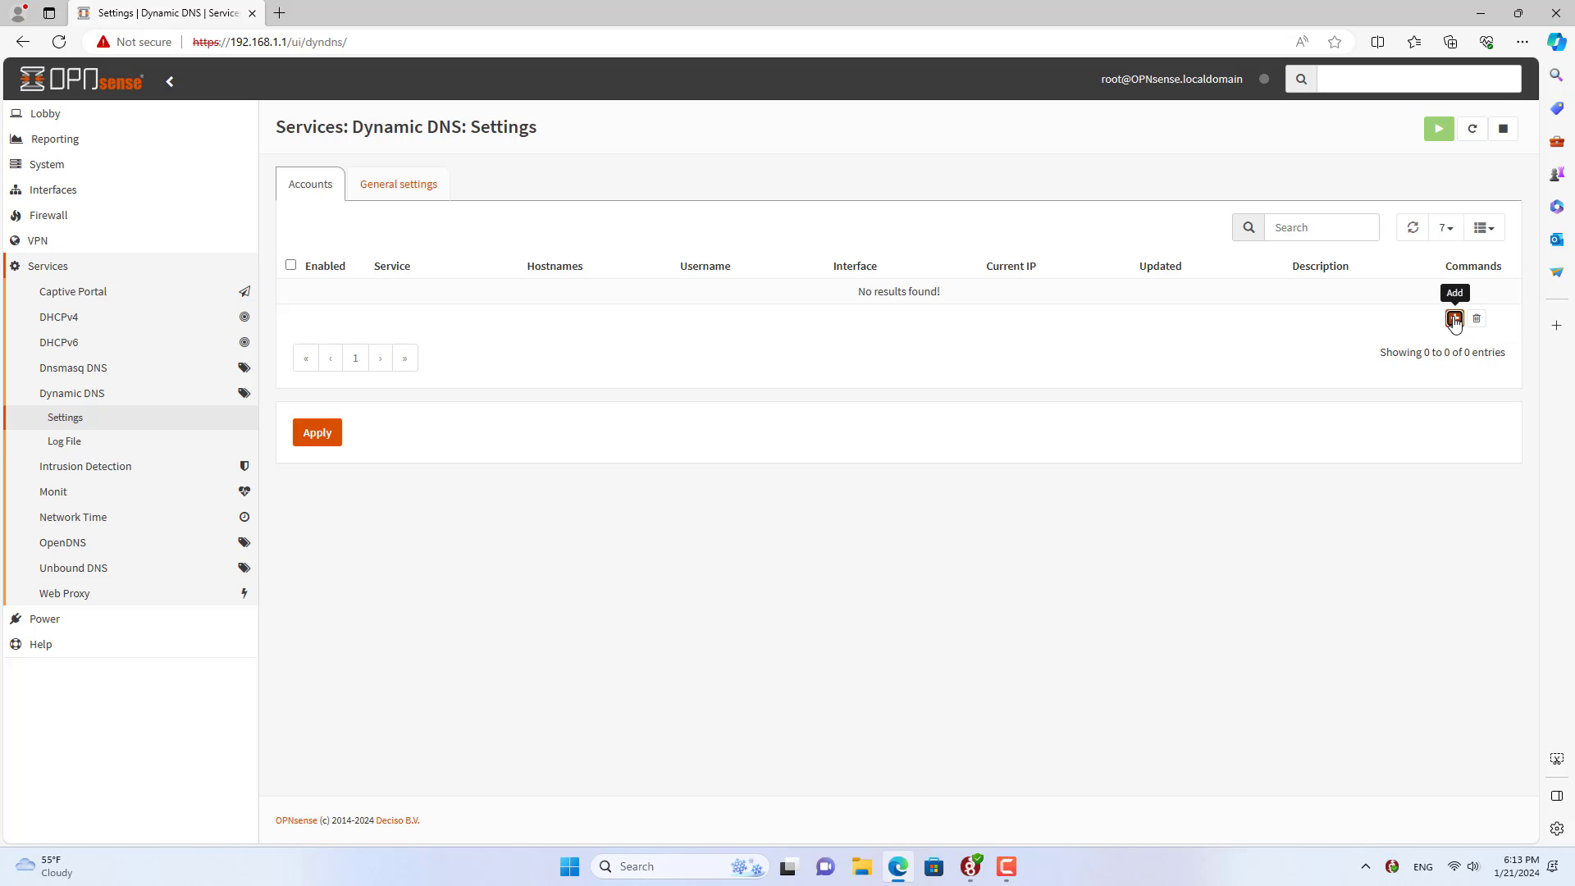
{"action": "left_click", "coordinate": [1453, 320]}
{"action": "left_click", "coordinate": [809, 247]}
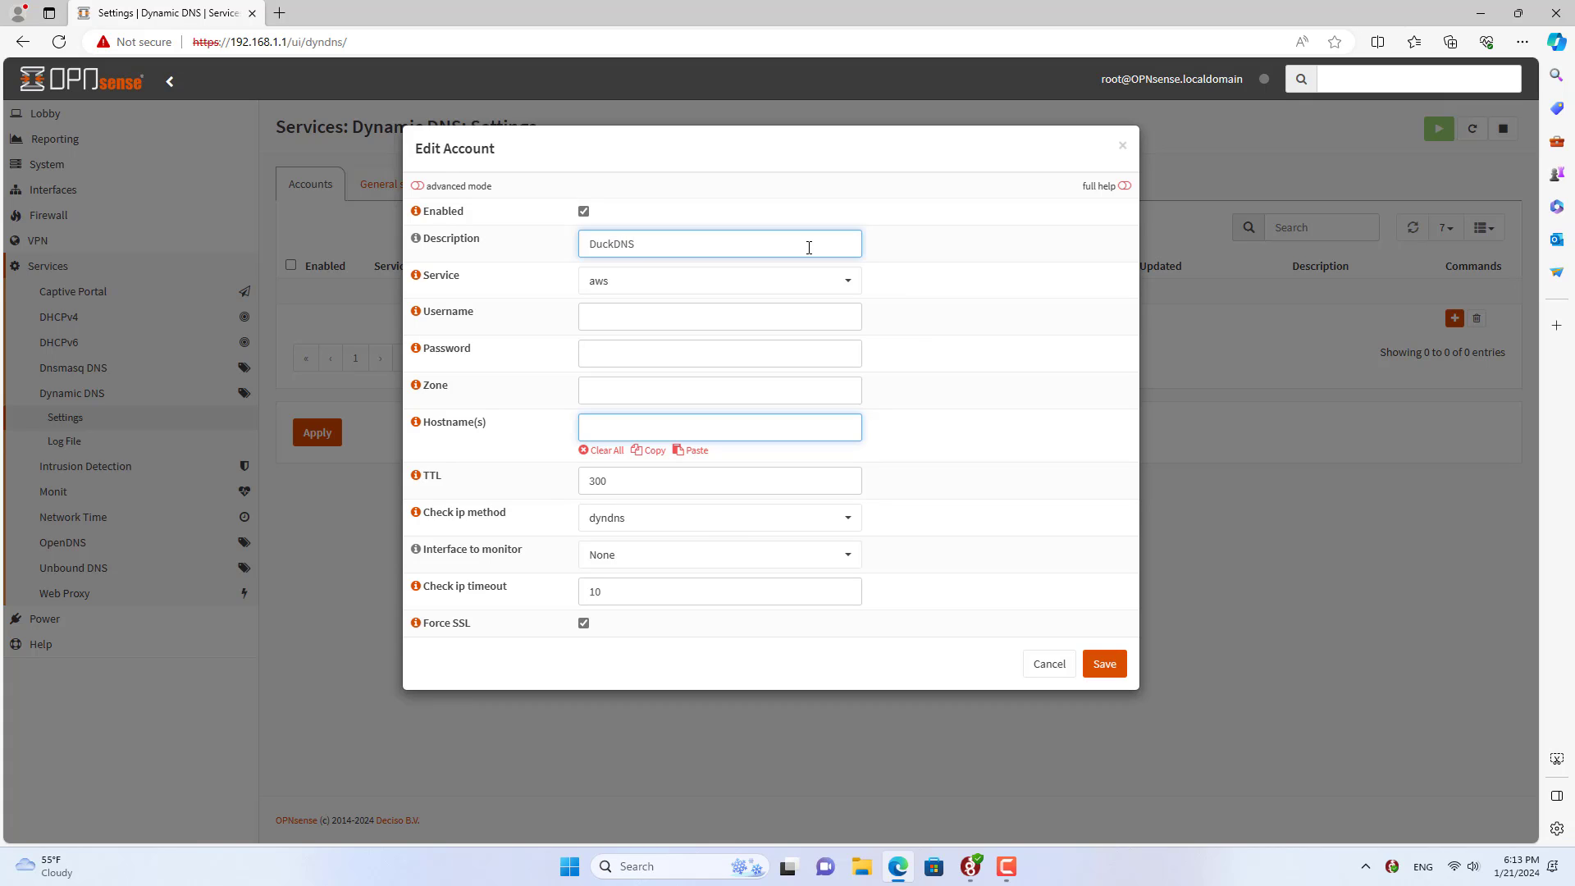
{"action": "left_click", "coordinate": [808, 285]}
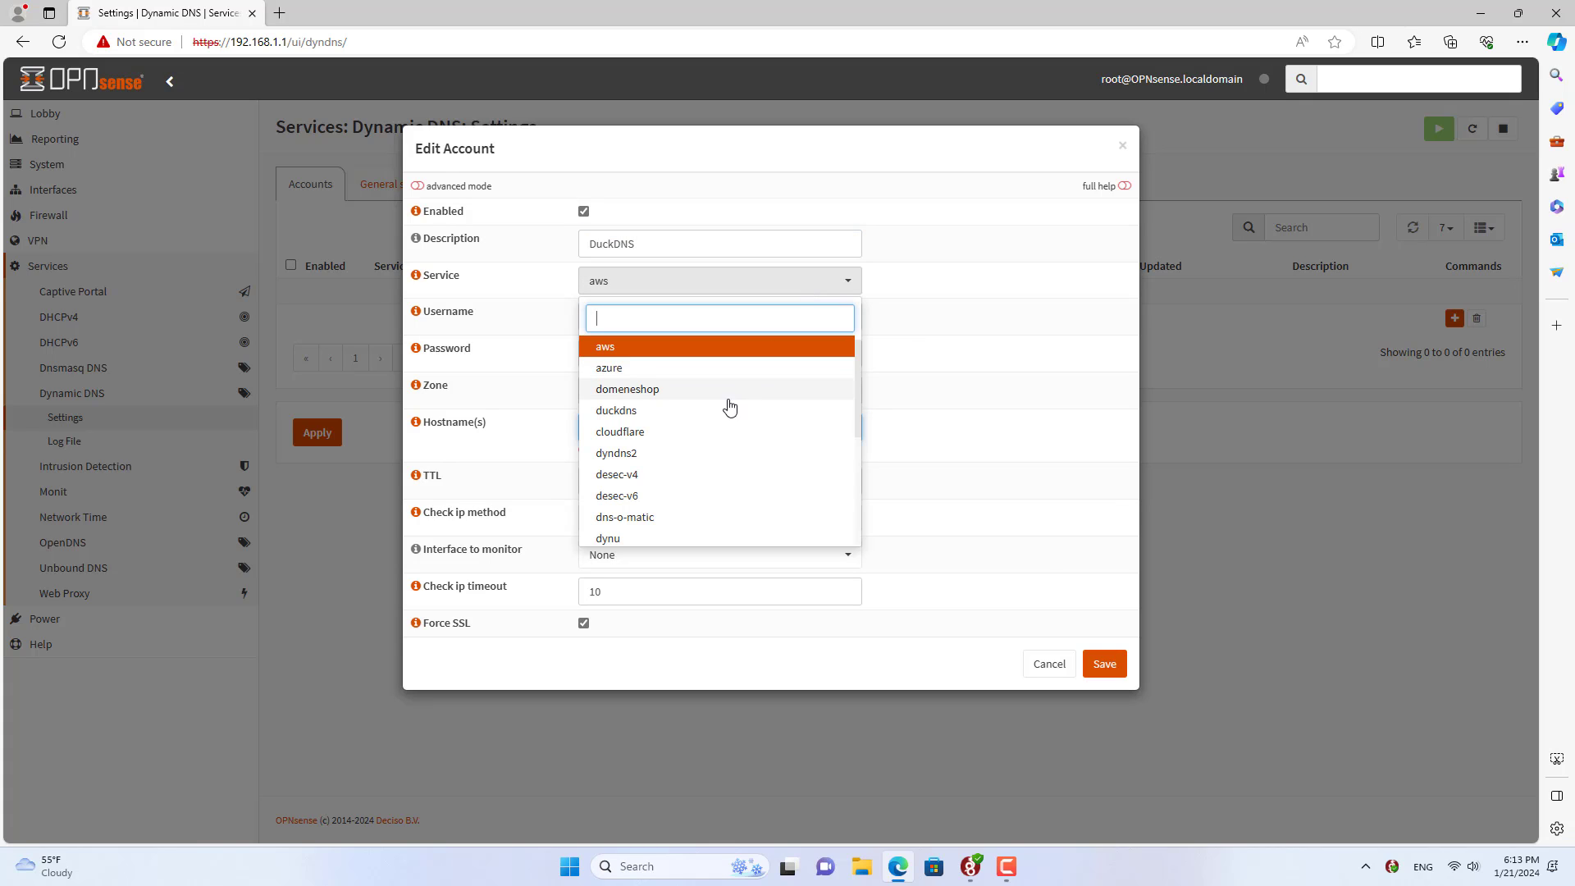
{"action": "left_click", "coordinate": [617, 410]}
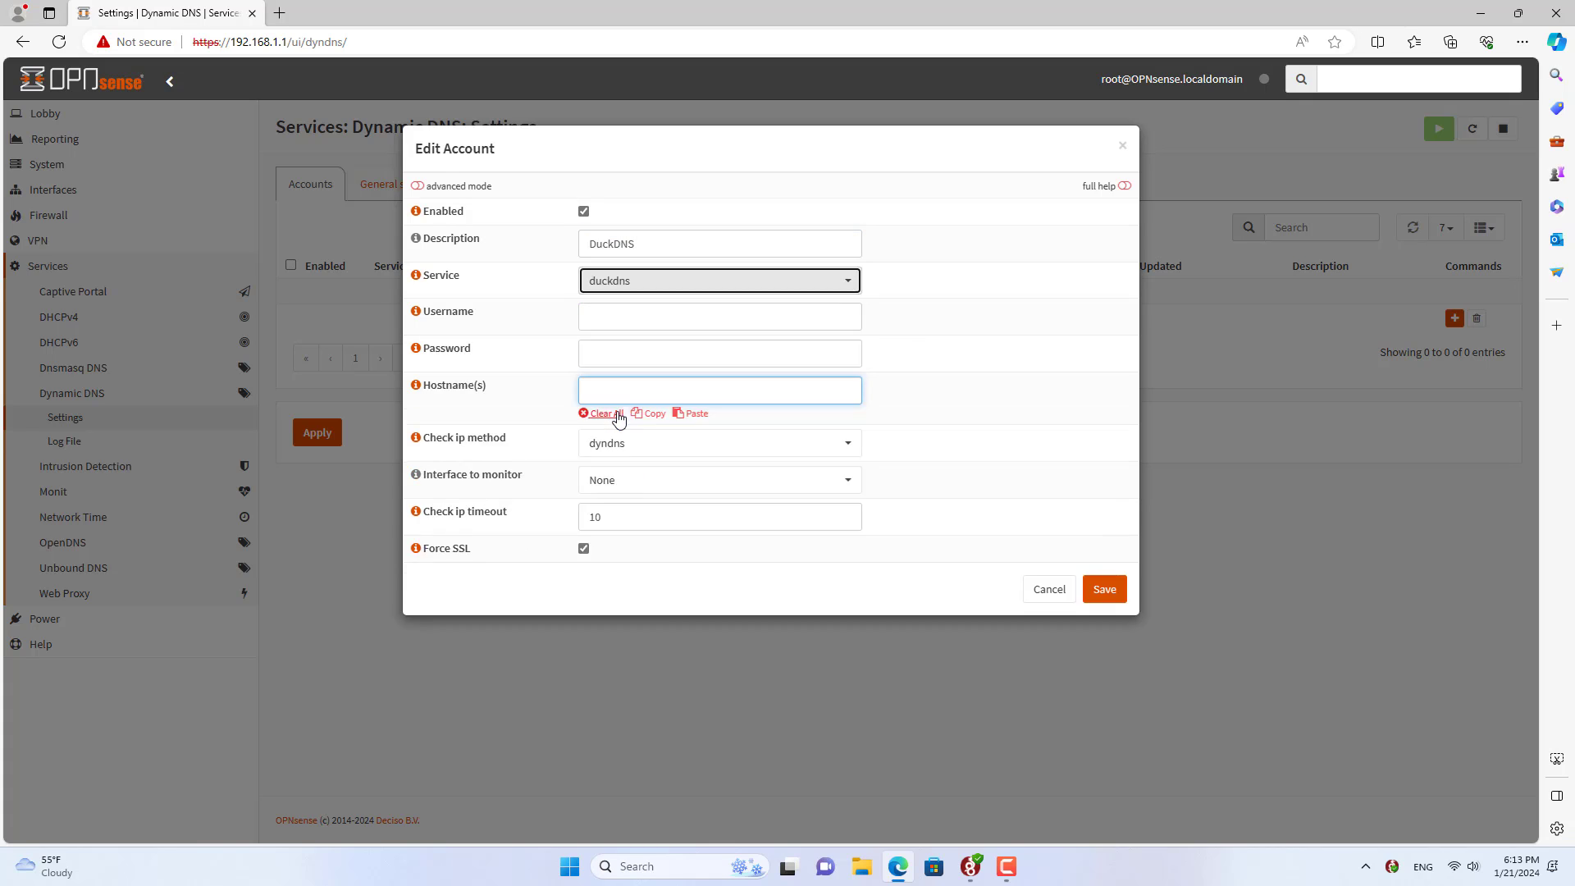
{"action": "left_click", "coordinate": [640, 353]}
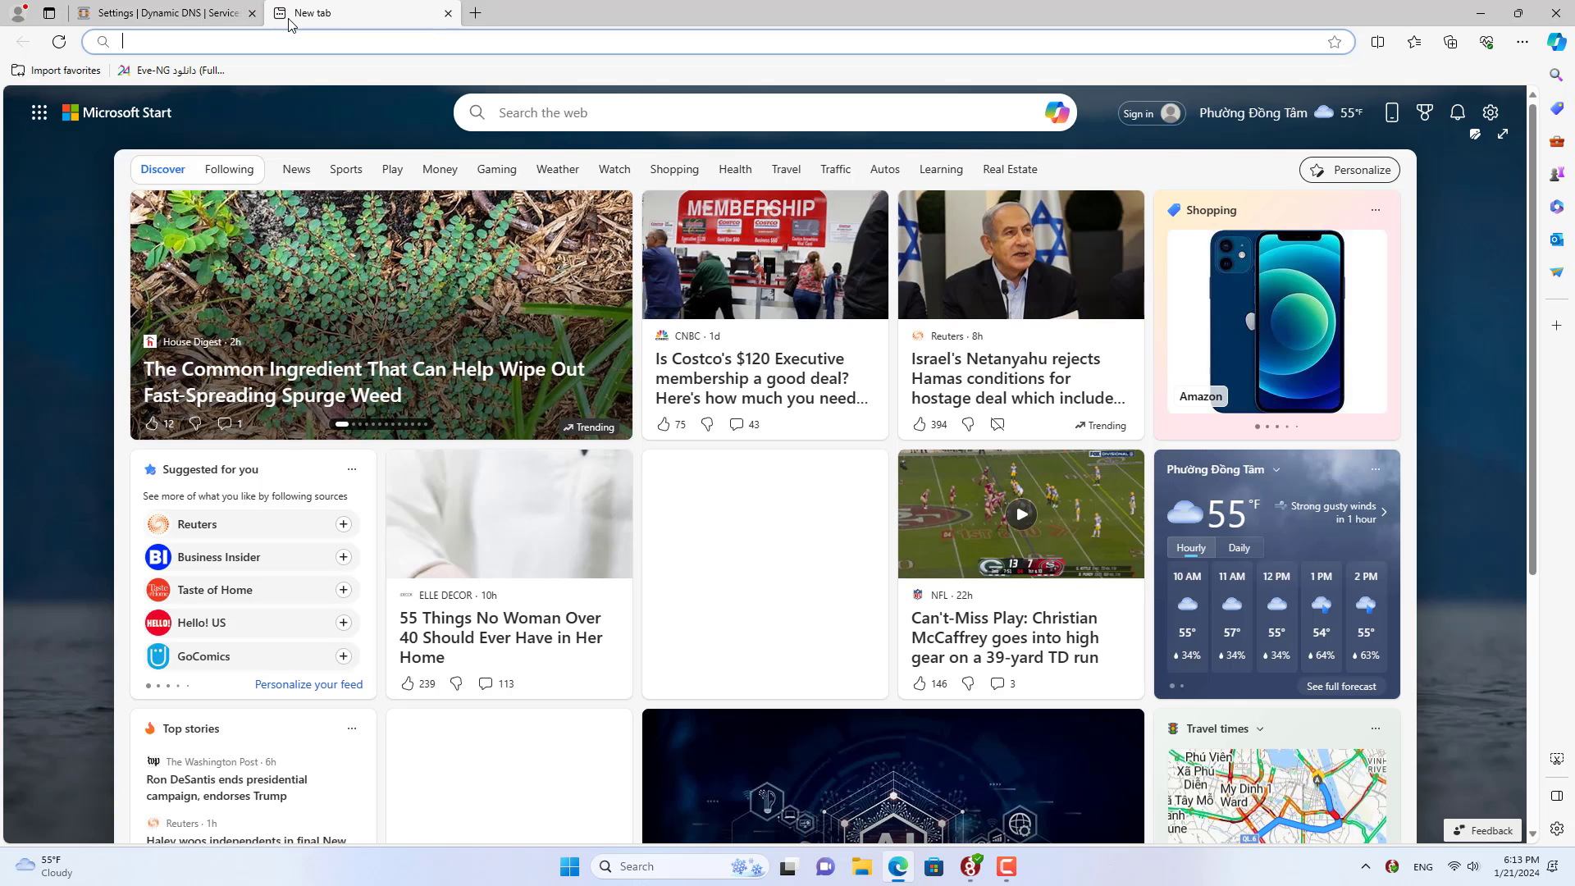
Copy the account token from duckdns.org into the DuckDNS account's Password field
{"action": "left_click", "coordinate": [279, 12]}
{"action": "type", "text": "duckdns.org"}
{"action": "key", "text": "Return"}
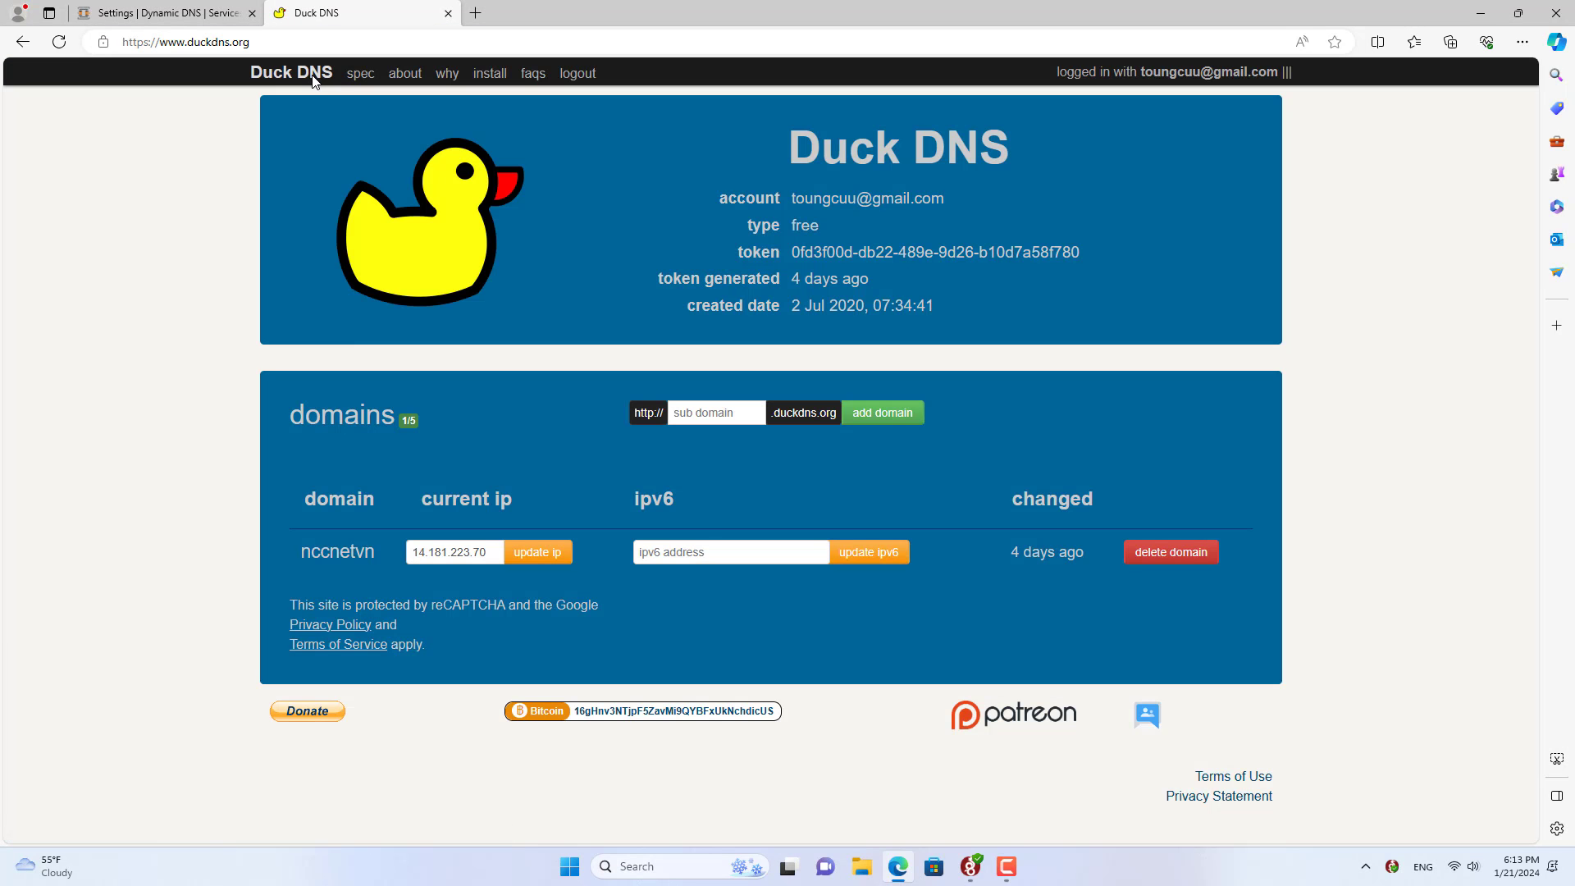
{"action": "left_click_drag", "start_coordinate": [739, 252], "coordinate": [1086, 253]}
{"action": "right_click", "coordinate": [1056, 253]}
{"action": "left_click", "coordinate": [1110, 272]}
{"action": "left_click", "coordinate": [210, 14]}
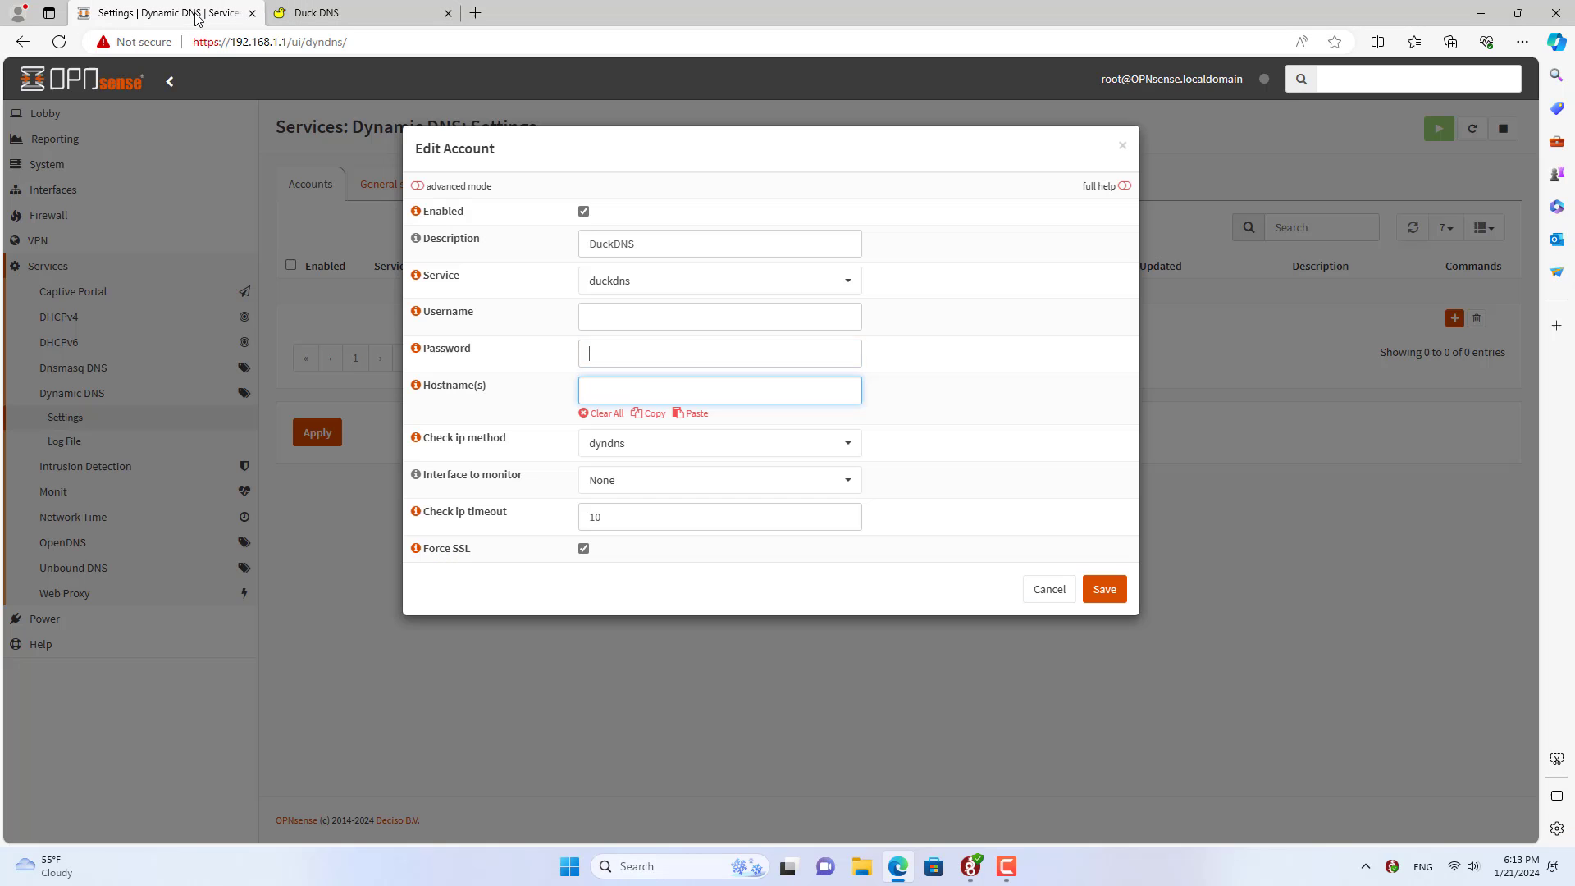
{"action": "right_click", "coordinate": [618, 354]}
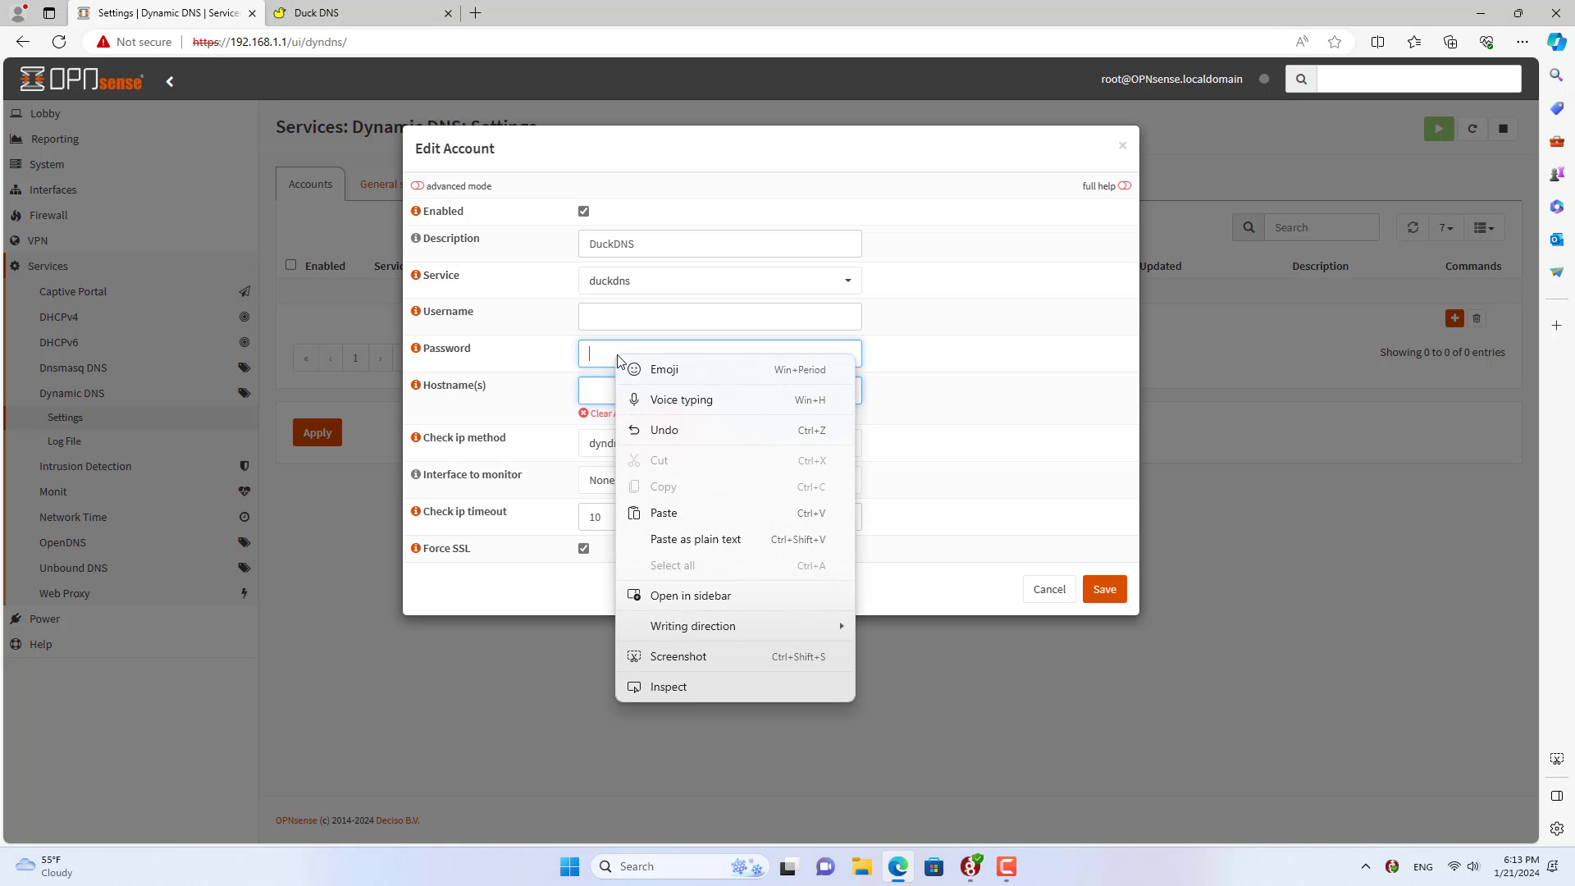
{"action": "left_click", "coordinate": [684, 513]}
Enter nccnetvn.duckdns.org as the hostname and save the DuckDNS account
{"action": "left_click", "coordinate": [650, 389]}
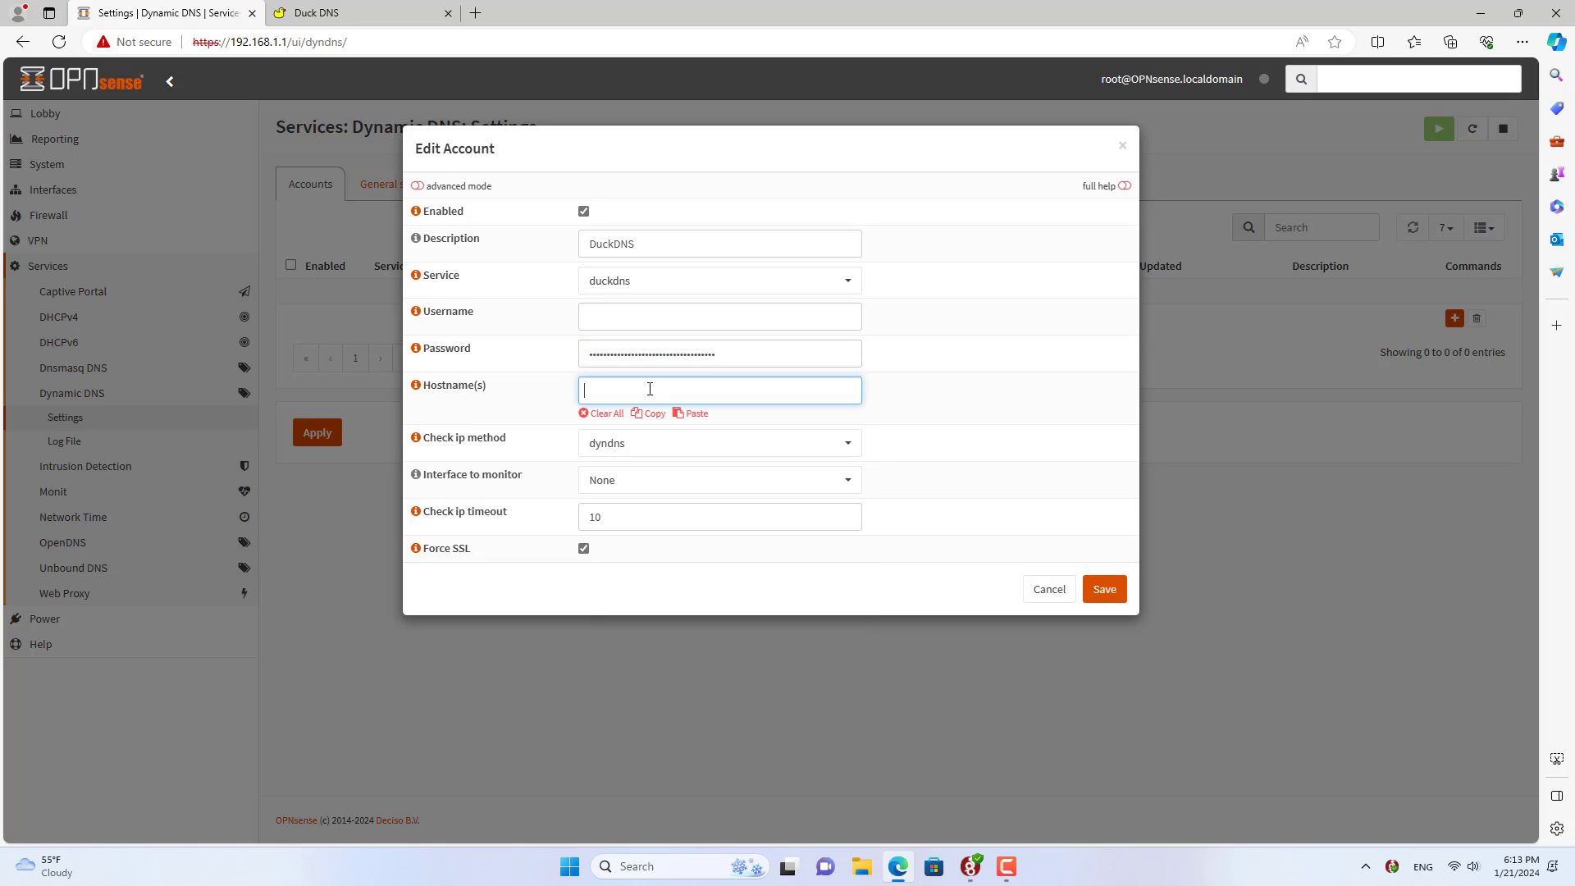
{"action": "left_click", "coordinate": [370, 10]}
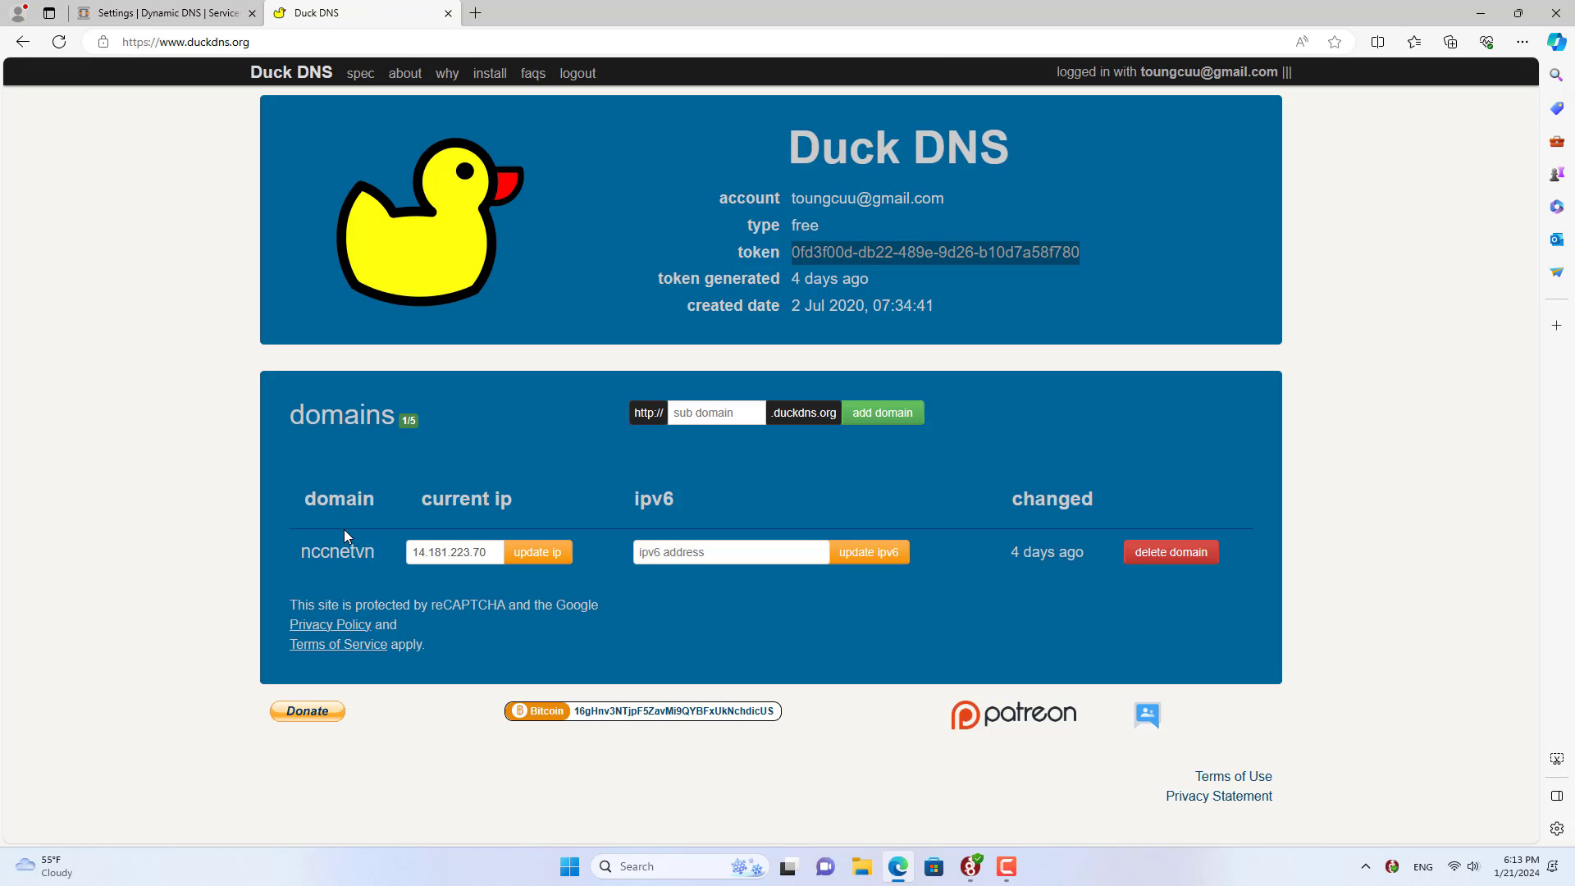
{"action": "double_click", "coordinate": [339, 551]}
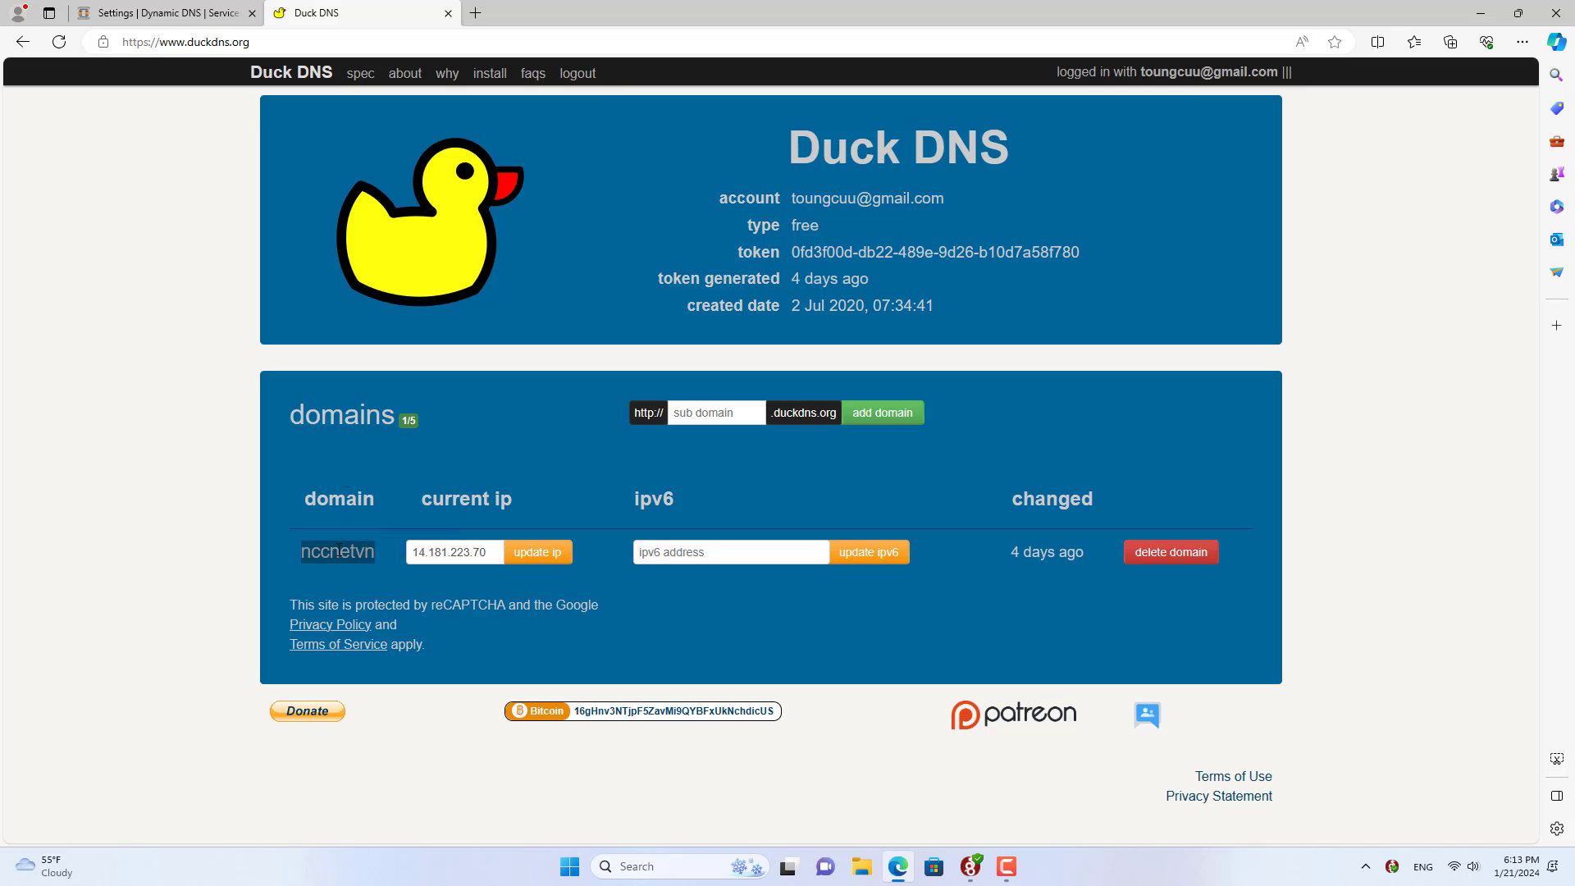
{"action": "left_click", "coordinate": [201, 14]}
{"action": "key", "text": "ctrl+v"}
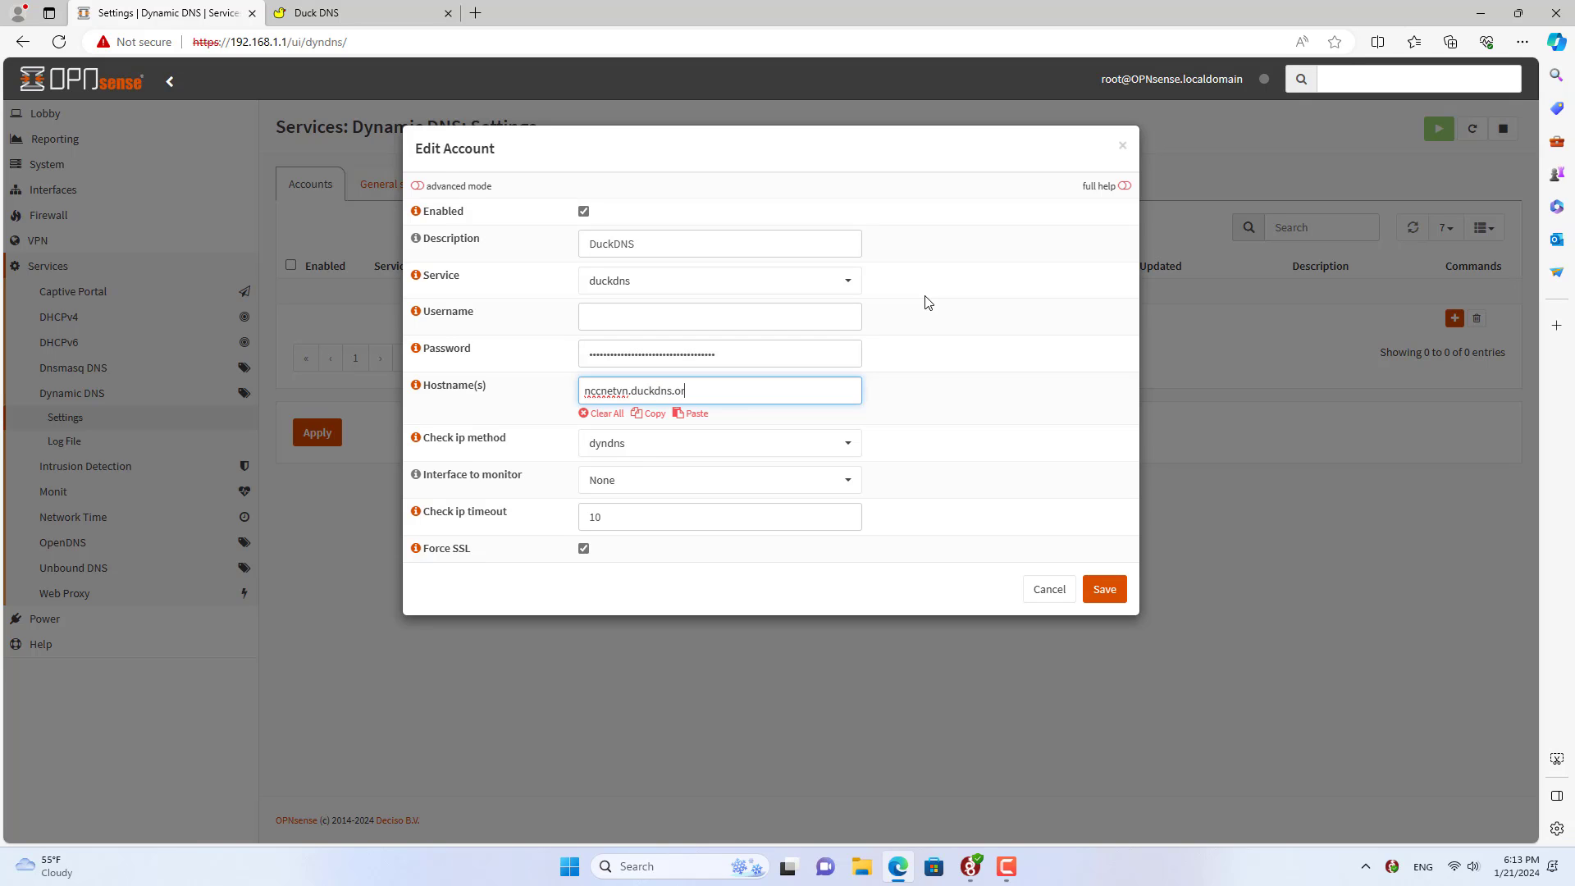
{"action": "key", "text": "Return"}
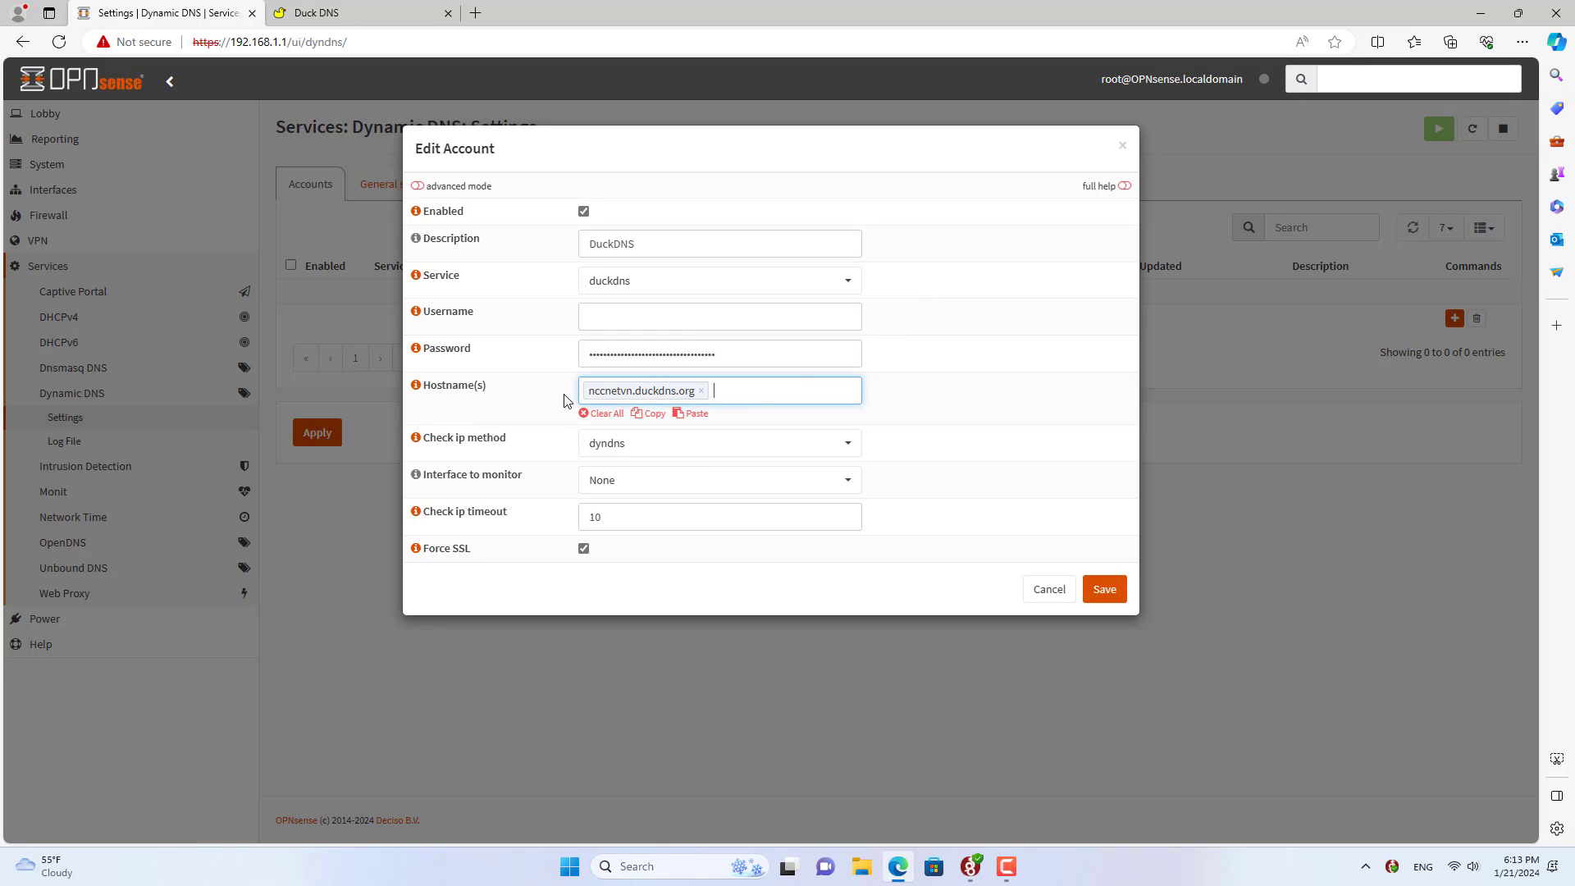
{"action": "left_click", "coordinate": [1113, 594]}
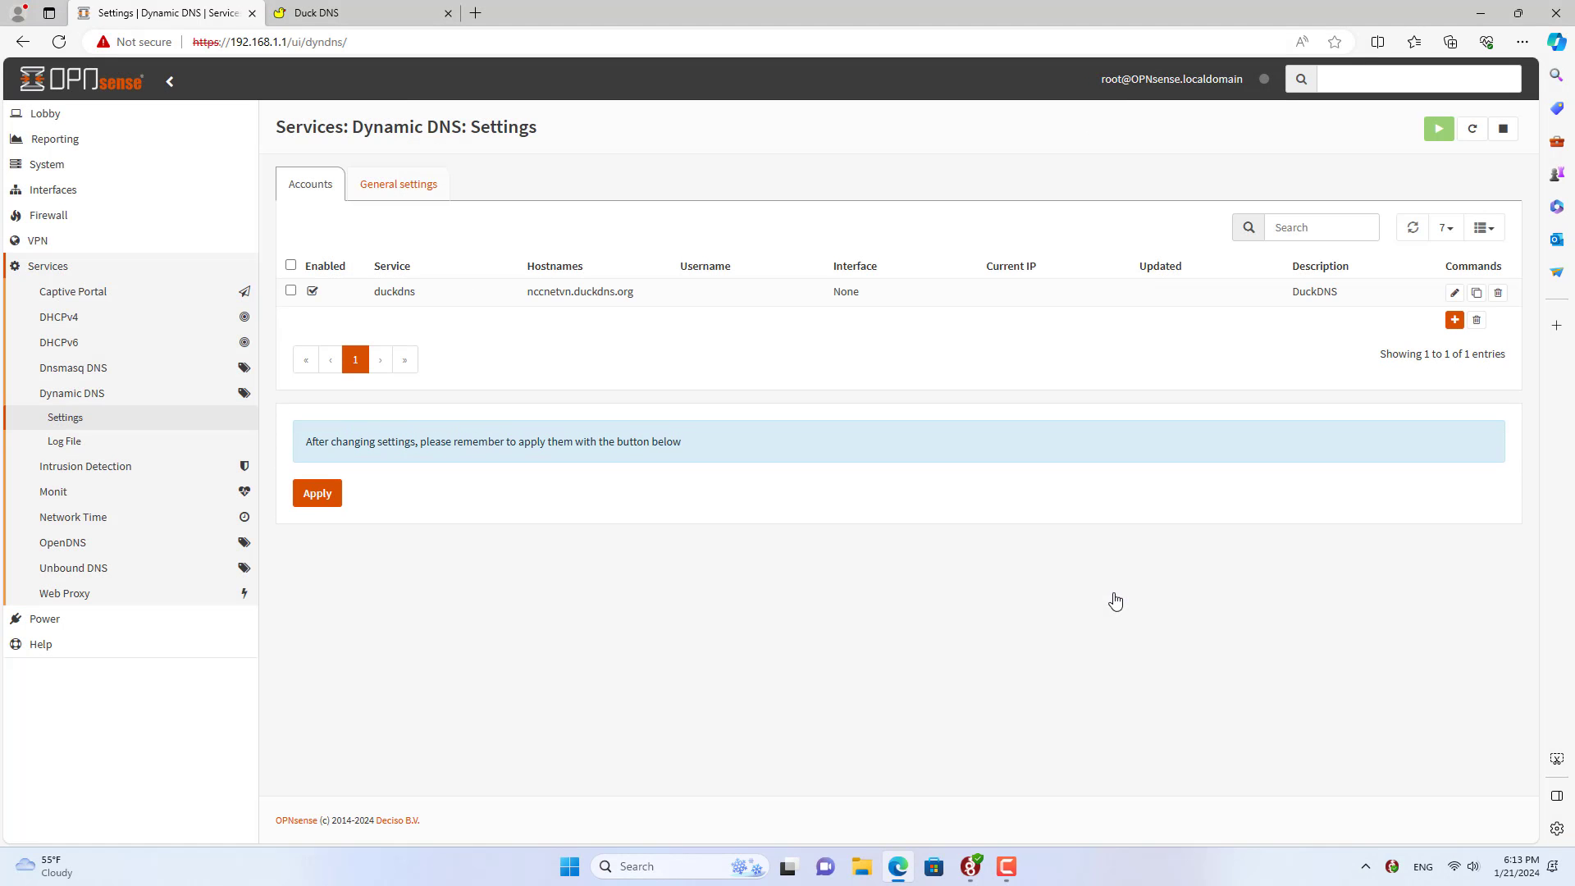
Apply the Dynamic DNS changes and confirm Duck DNS shows current IP 113.183.19.203
{"action": "left_click", "coordinate": [317, 494]}
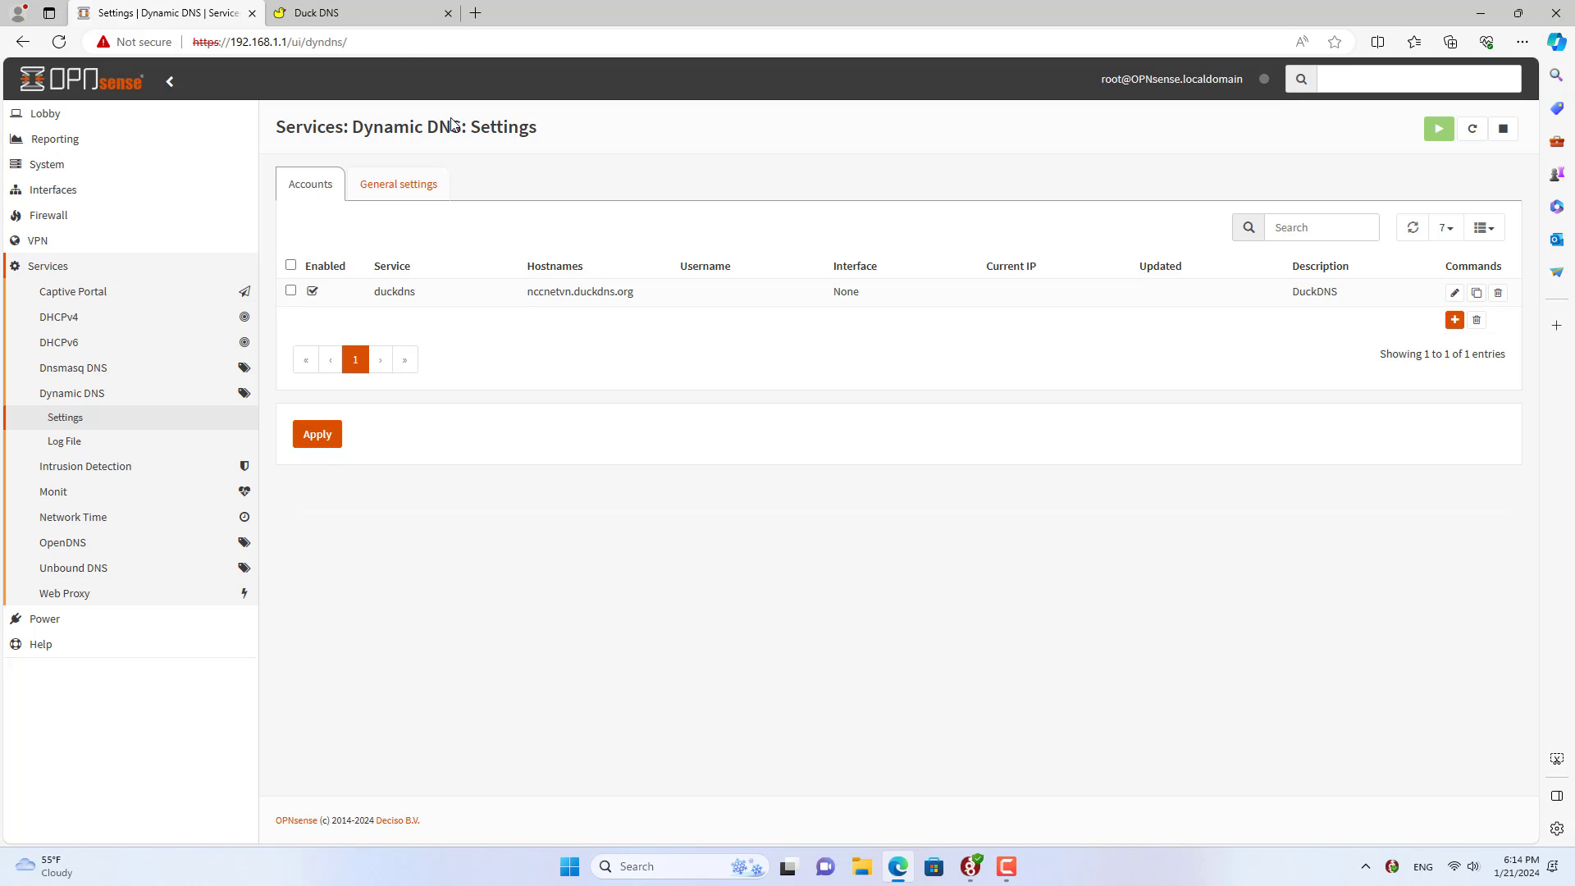
{"action": "left_click", "coordinate": [353, 11]}
{"action": "left_click", "coordinate": [305, 73]}
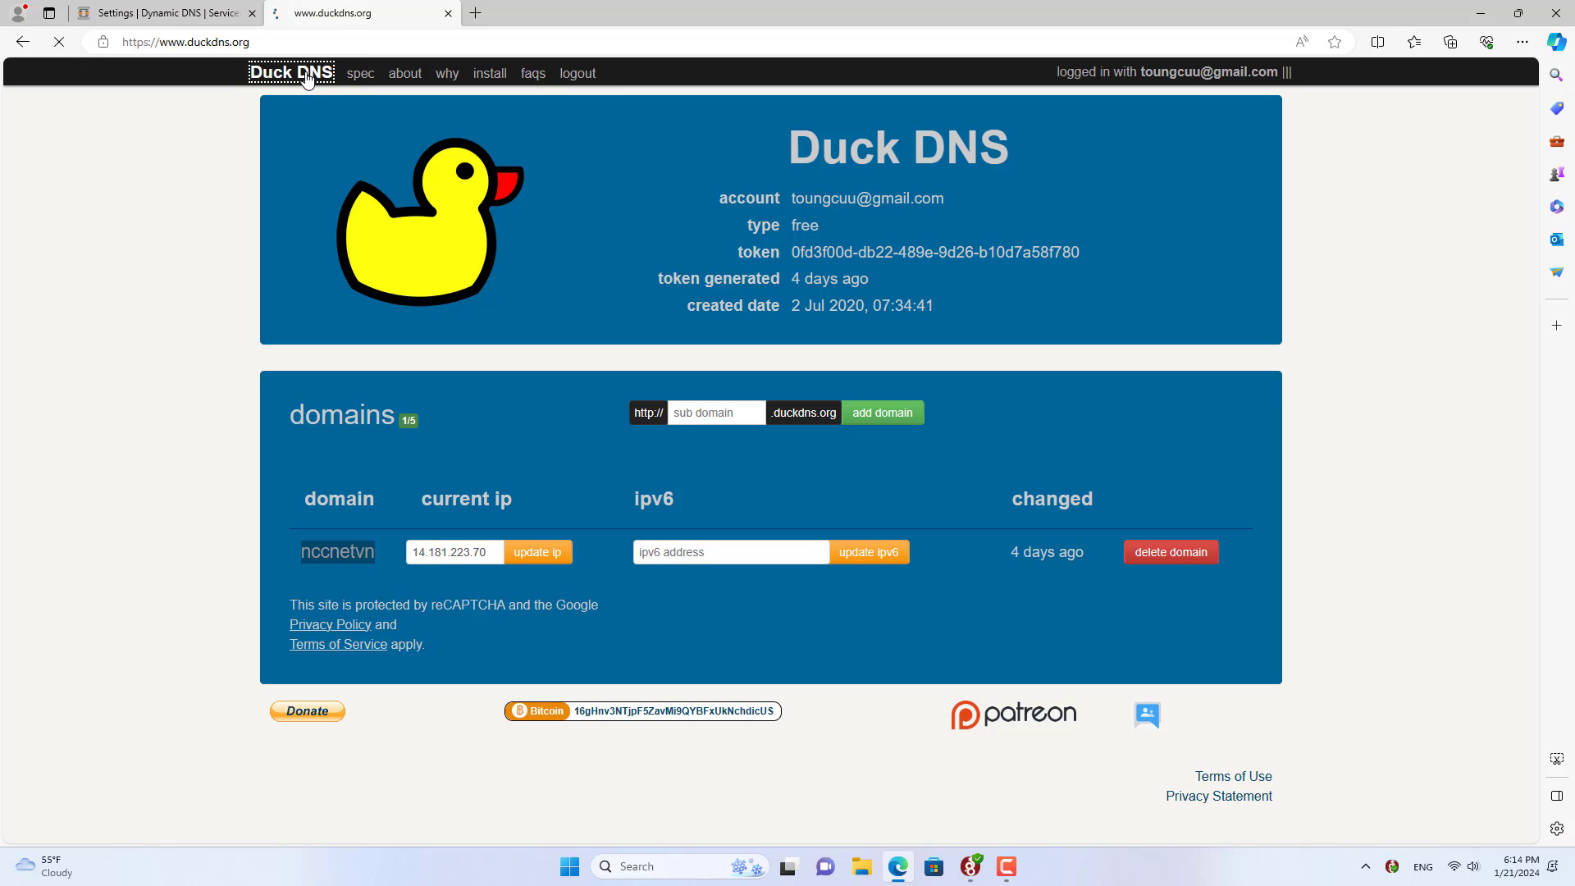
{"action": "left_click_drag", "start_coordinate": [495, 557], "coordinate": [387, 553]}
{"action": "left_click", "coordinate": [366, 361]}
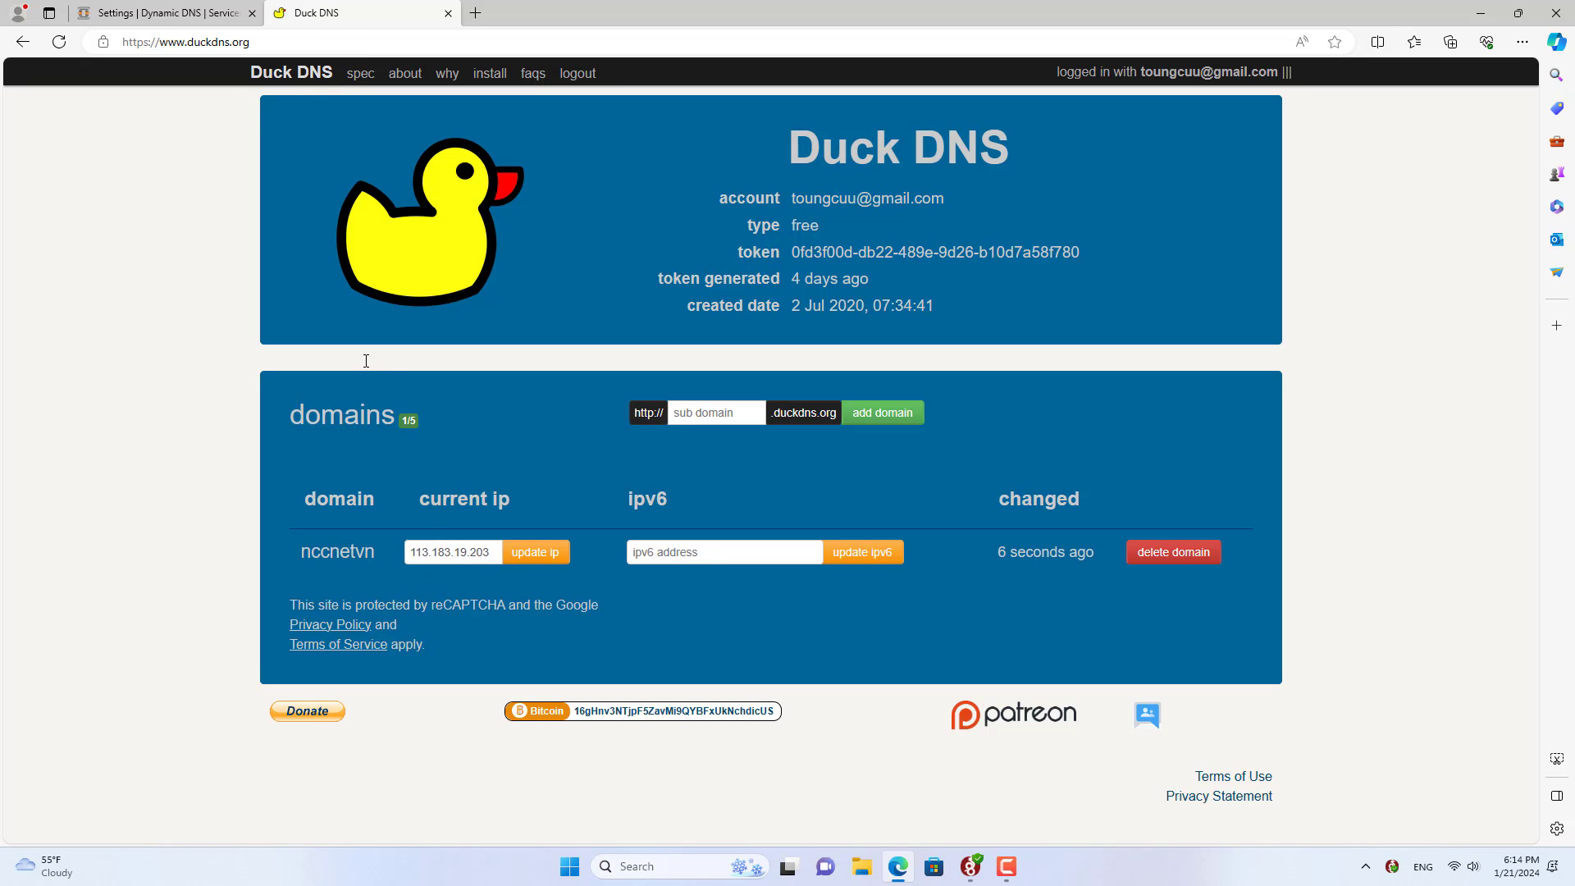
Review the Dynamic DNS General settings, then return to the Duck DNS page
{"action": "left_click", "coordinate": [192, 5]}
{"action": "left_click", "coordinate": [400, 187]}
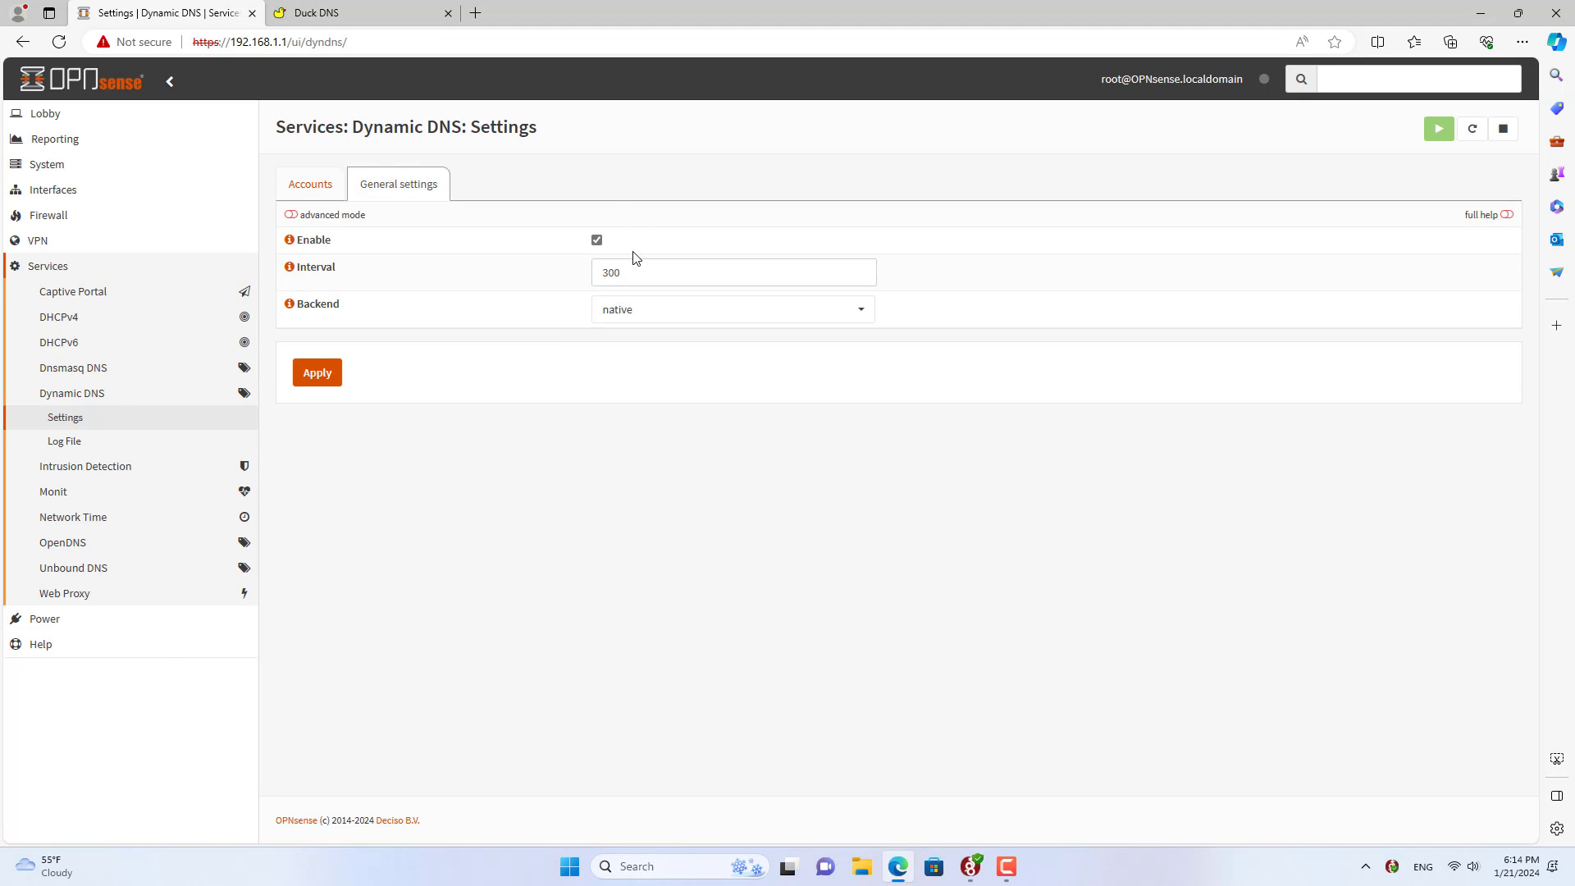
{"action": "left_click", "coordinate": [361, 13]}
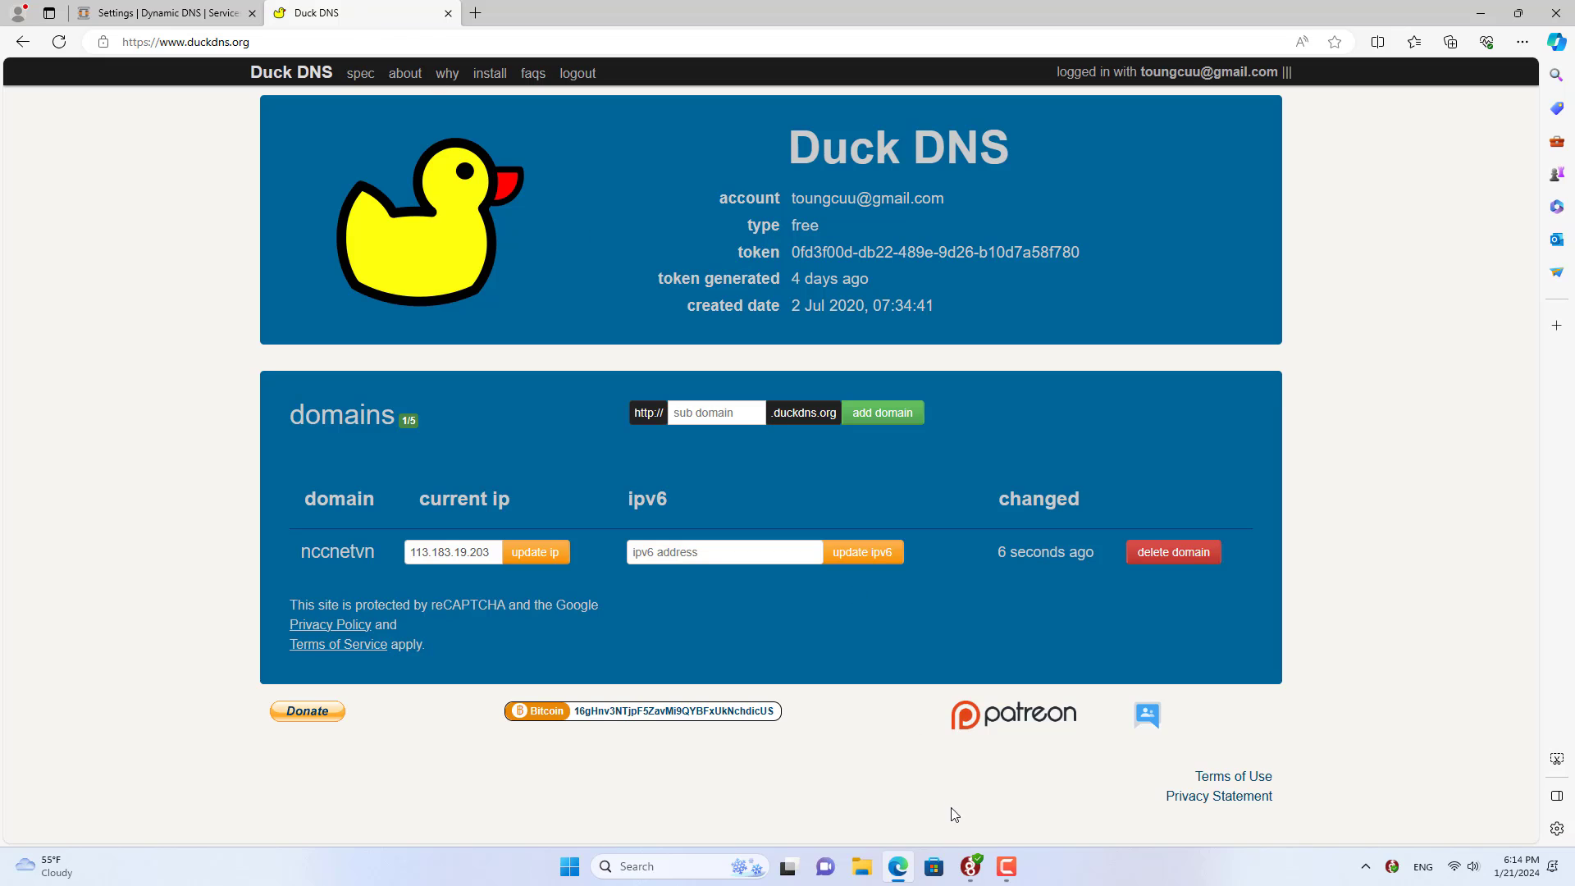
{"action": "left_click", "coordinate": [971, 868]}
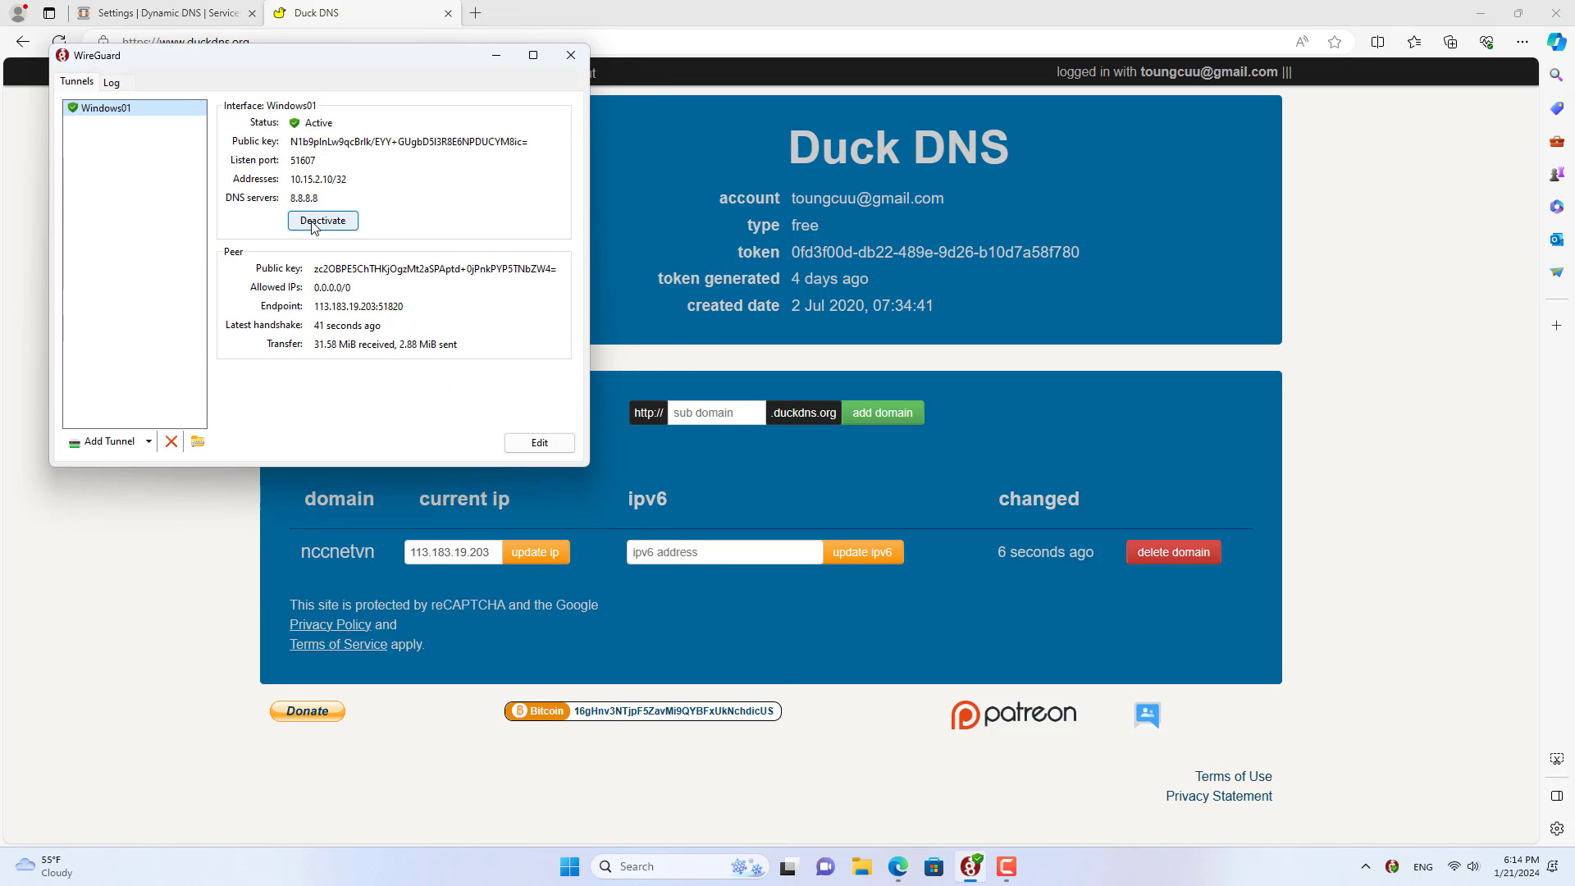
Change the Windows01 Endpoint to nccnetvn.duckdns.org:51820 and save the tunnel
{"action": "left_click_drag", "start_coordinate": [345, 64], "coordinate": [978, 85]}
{"action": "left_click", "coordinate": [1173, 460]}
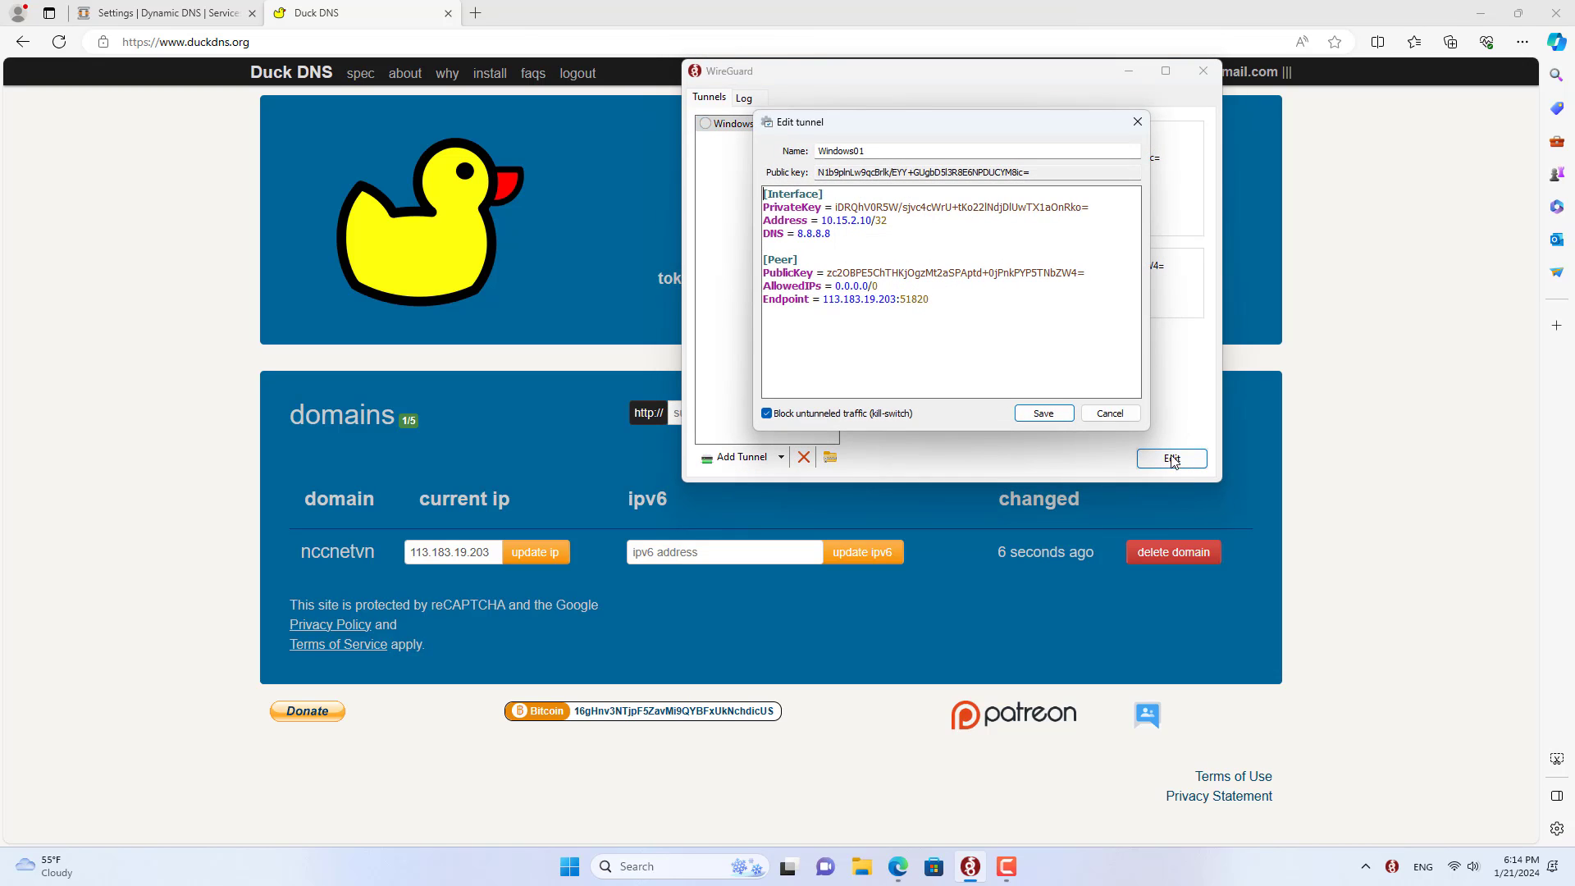
{"action": "left_click_drag", "start_coordinate": [897, 300], "coordinate": [833, 300]}
{"action": "key", "text": "BackSpace"}
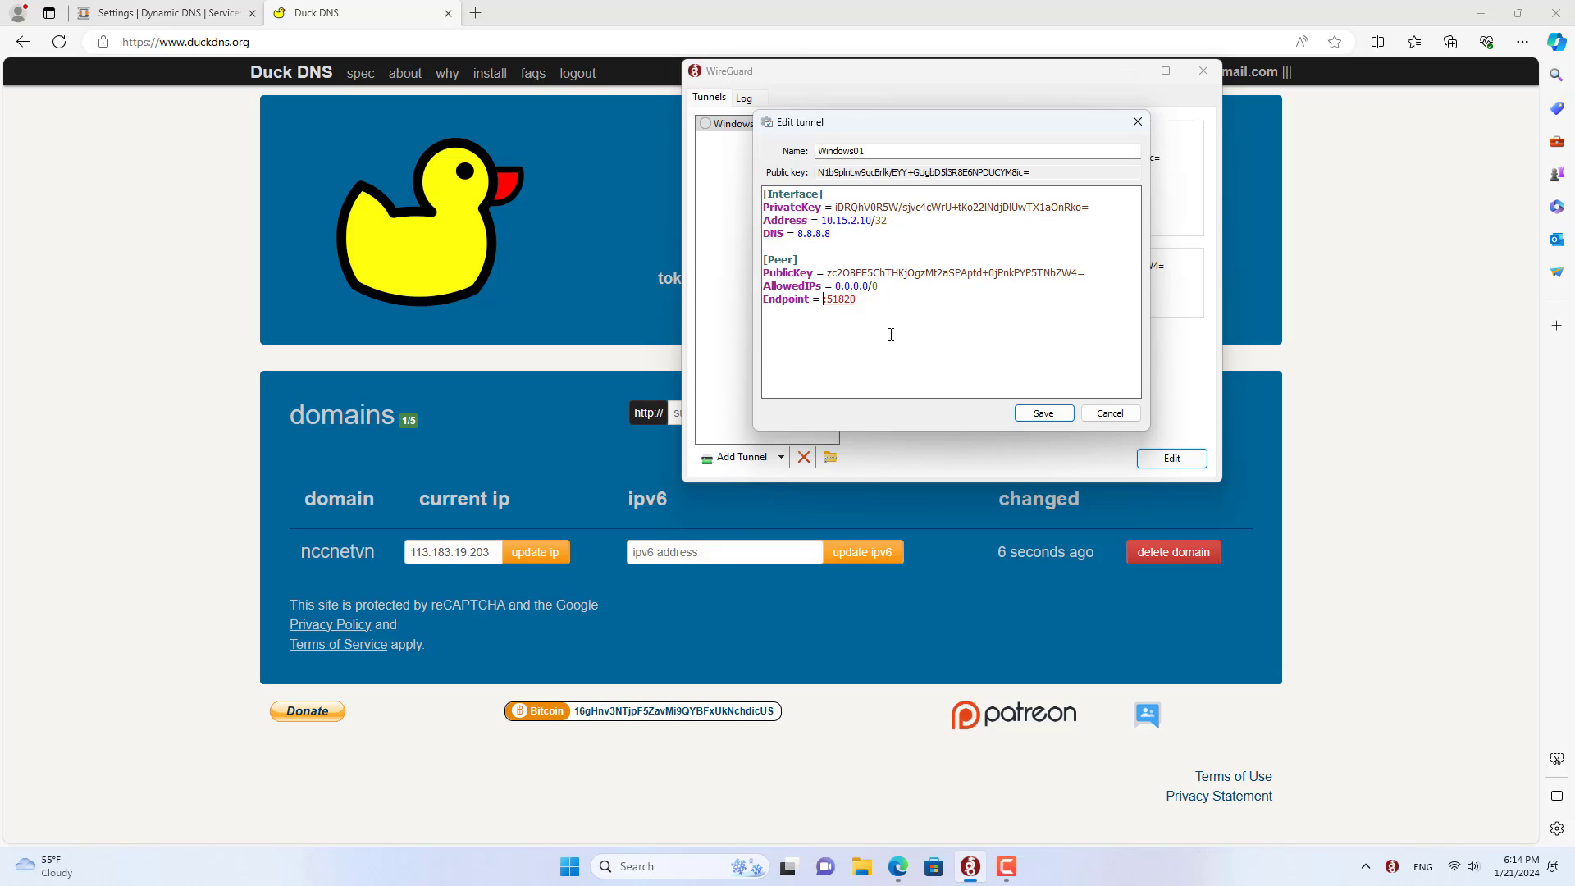
{"action": "type", "text": "nccnetvn"}
{"action": "type", "text": ".duckdns.org"}
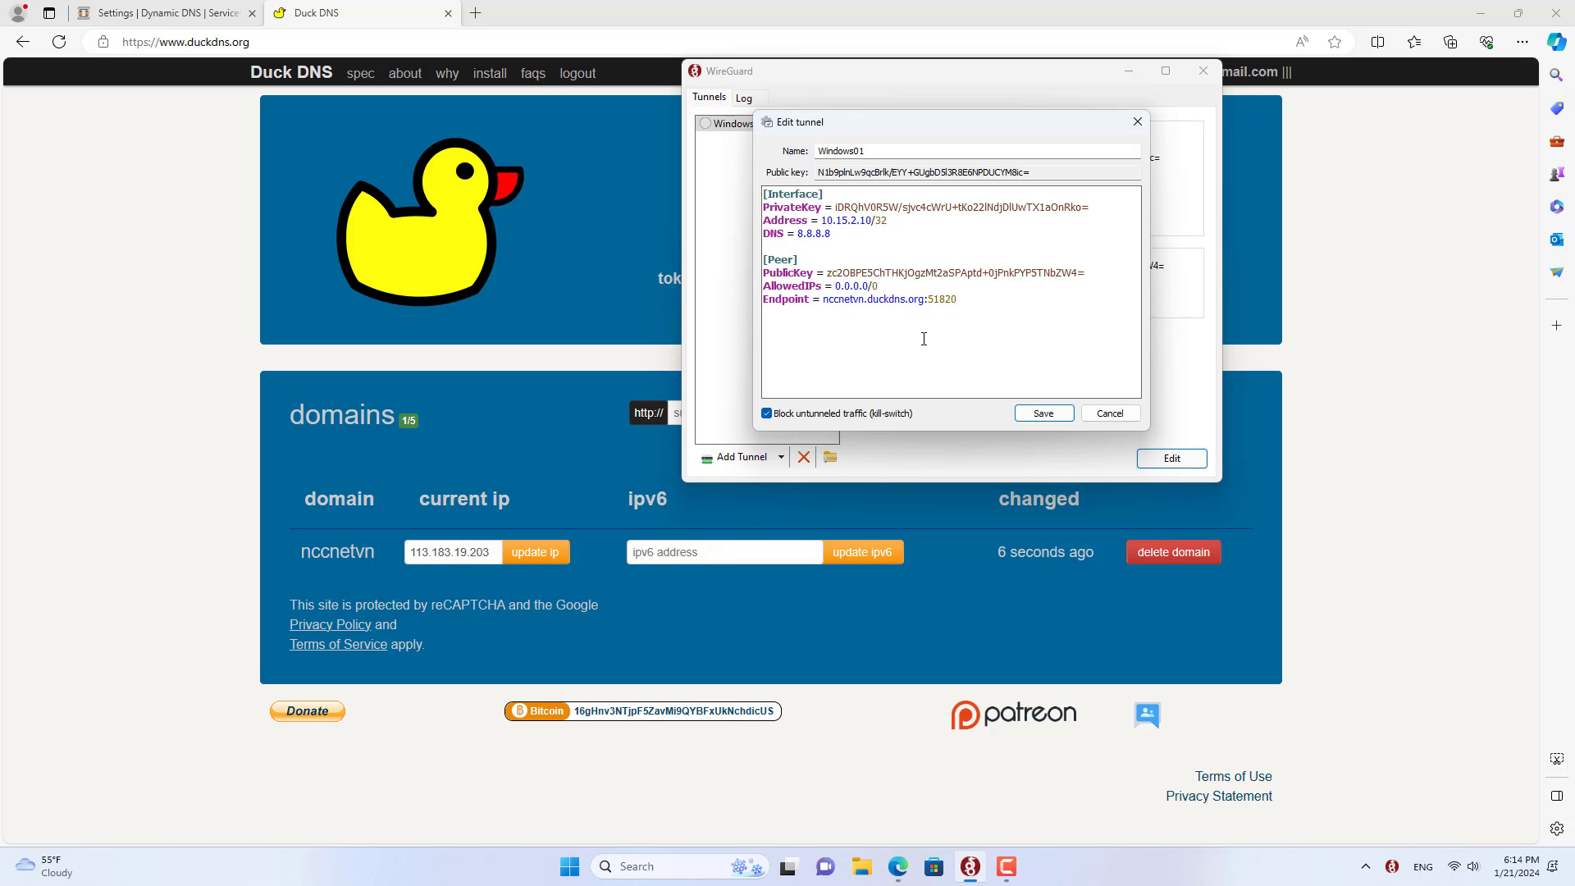
{"action": "left_click_drag", "start_coordinate": [959, 298], "coordinate": [765, 303]}
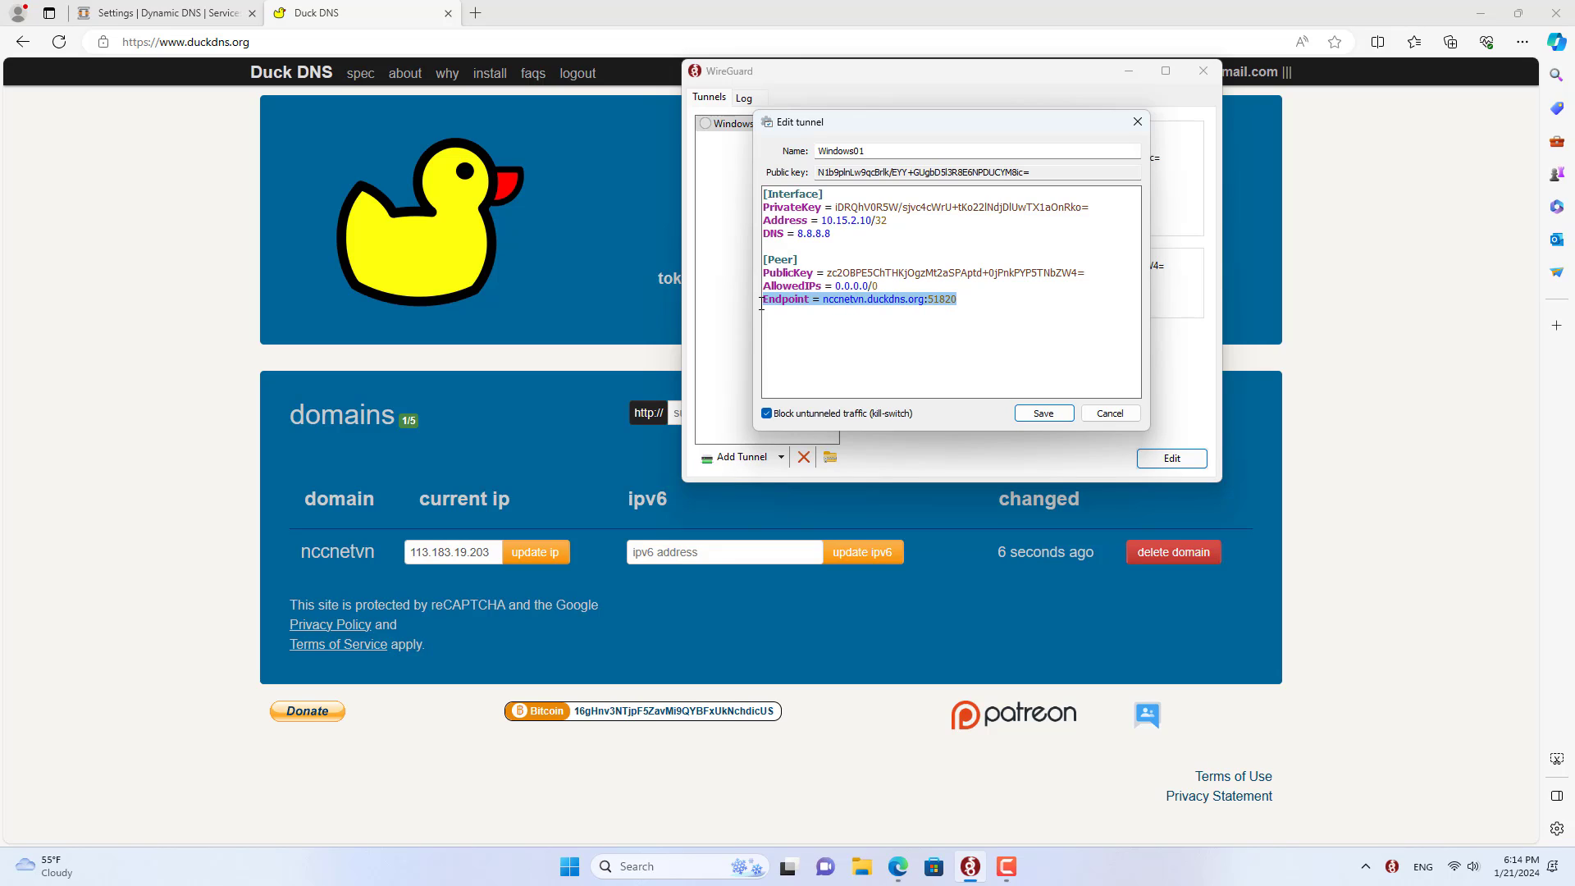
{"action": "left_click", "coordinate": [1043, 413]}
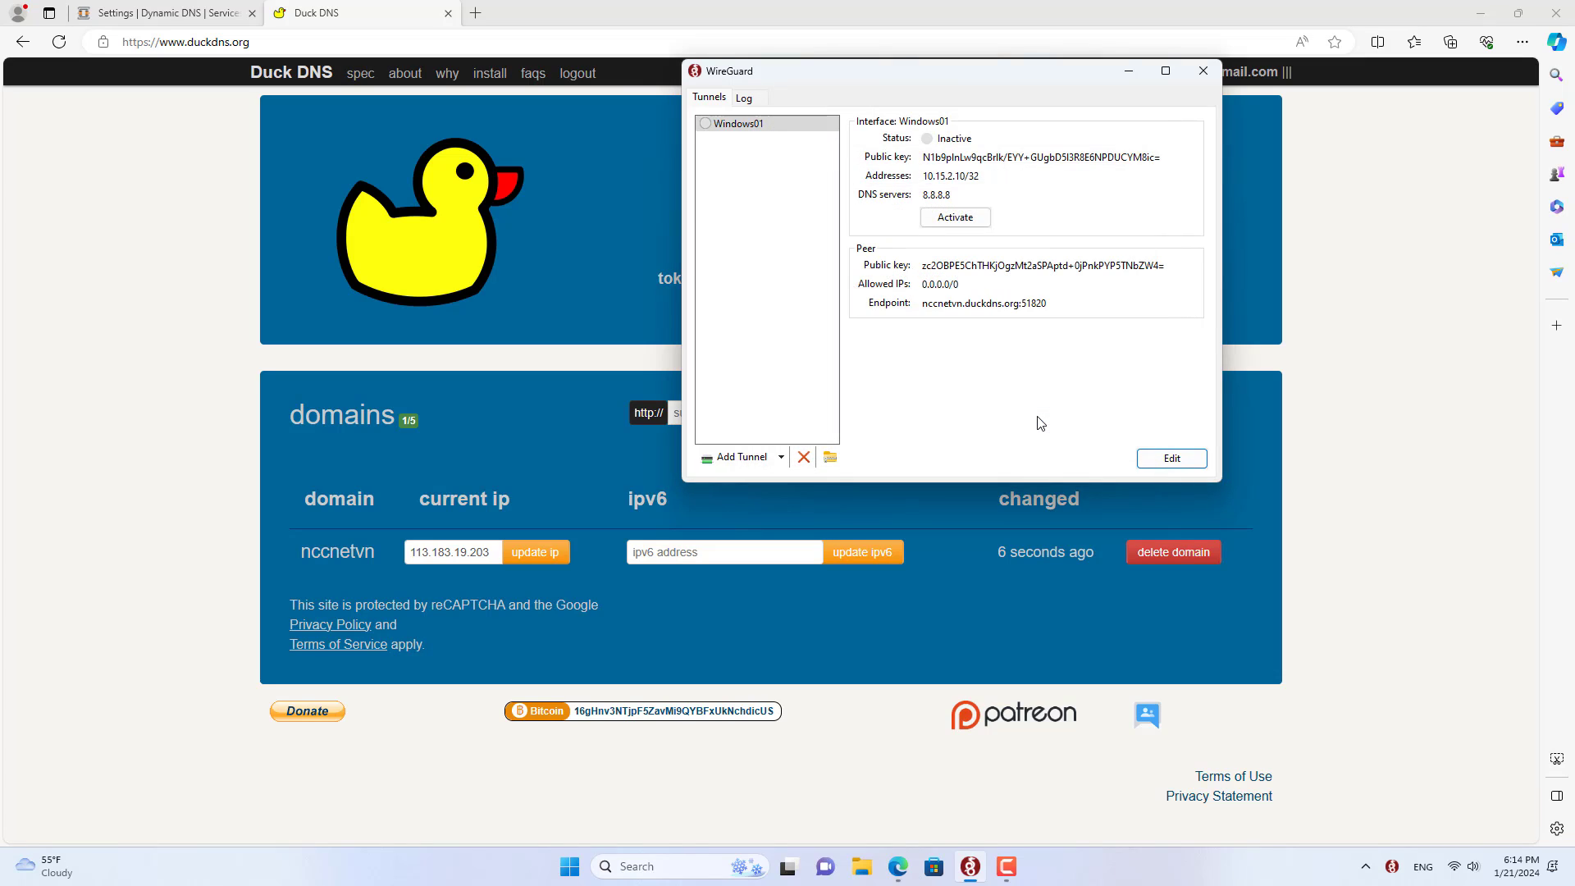
Activate Windows01, verify handshake and traffic, then reload OPNsense's Dynamic DNS page
{"action": "left_click", "coordinate": [973, 220]}
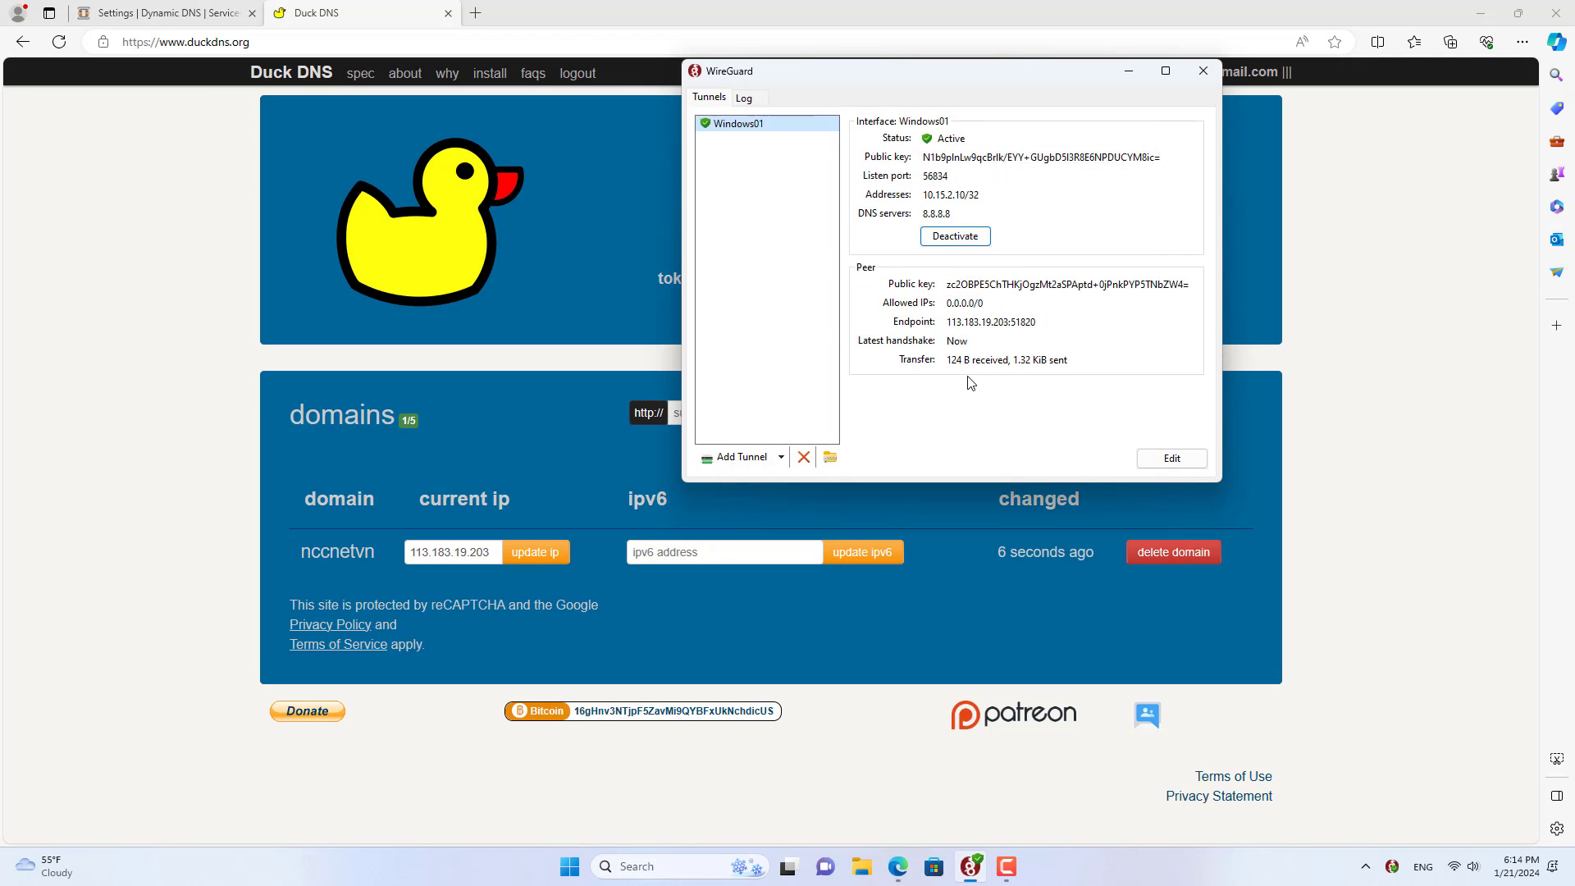
{"action": "left_click_drag", "start_coordinate": [947, 359], "coordinate": [1111, 356]}
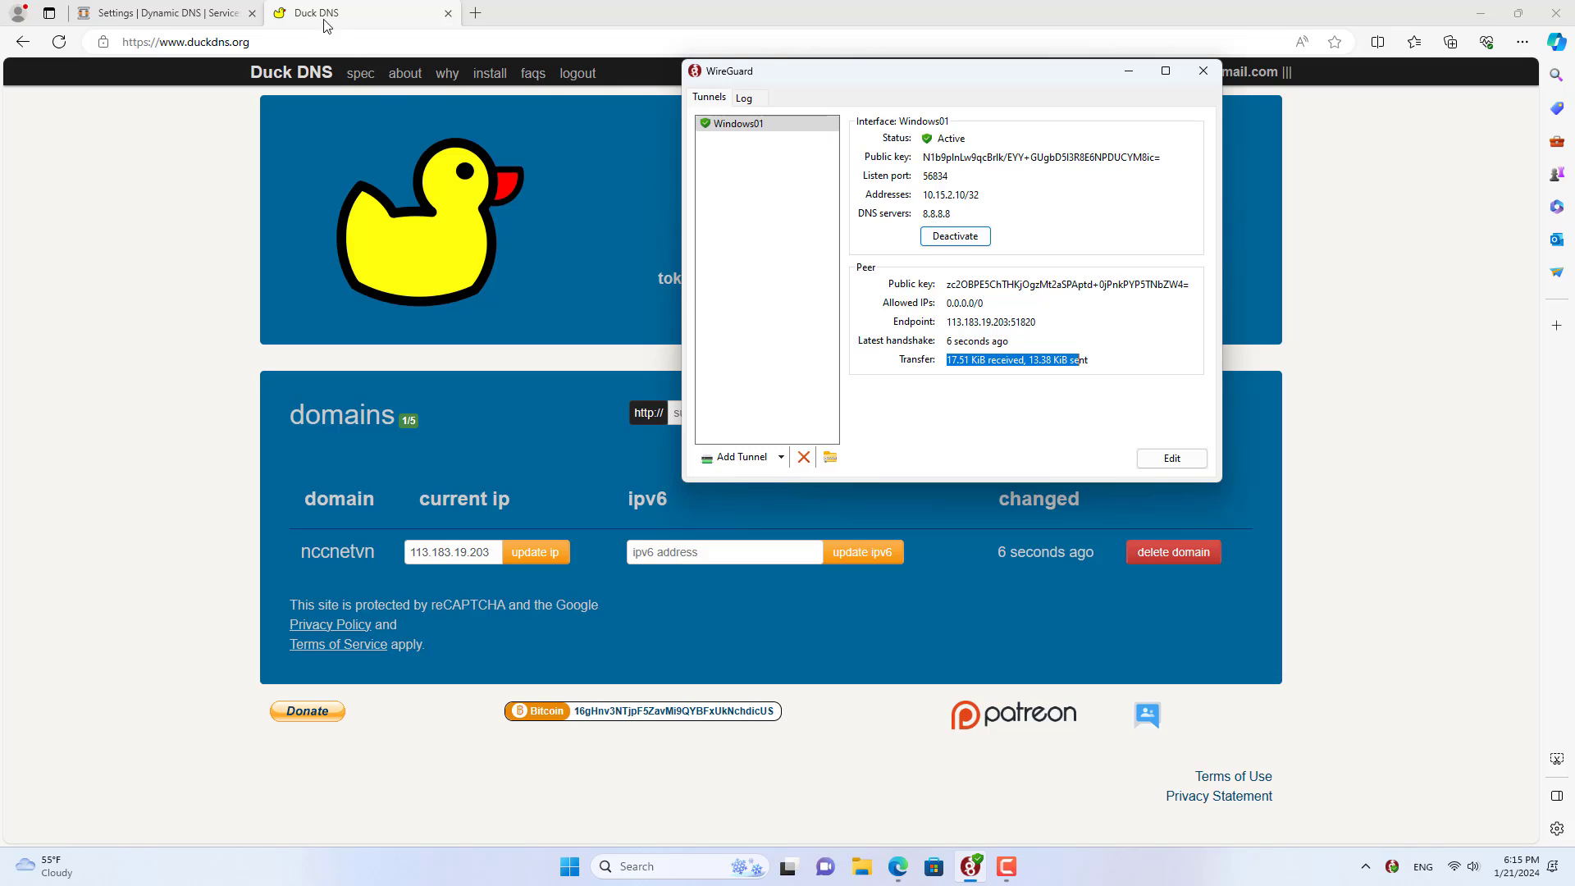
{"action": "left_click", "coordinate": [201, 15]}
{"action": "left_click", "coordinate": [59, 41]}
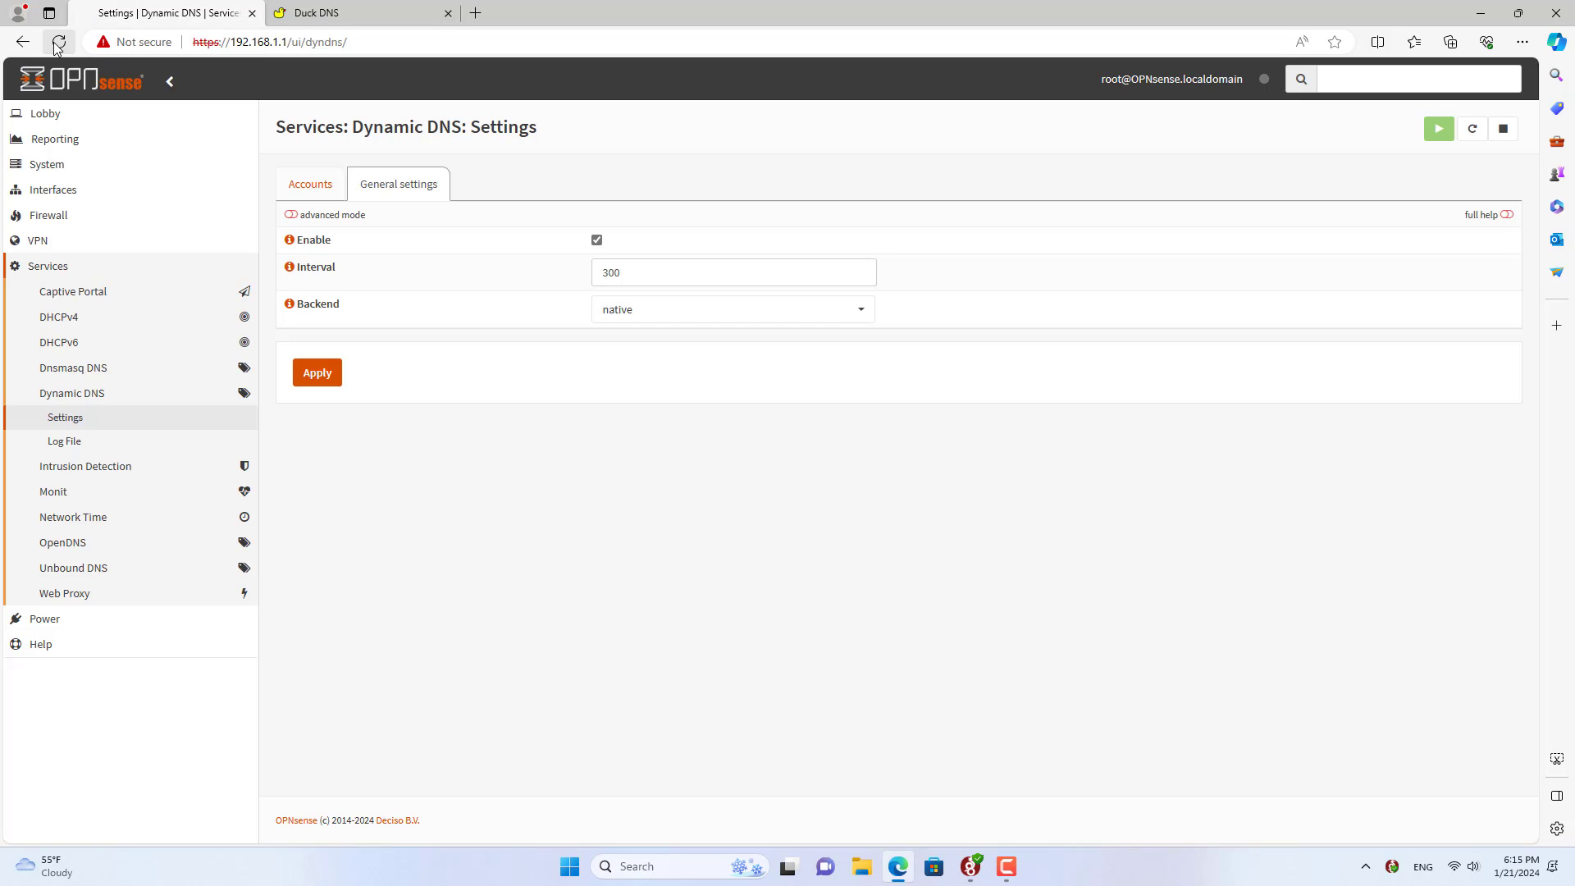